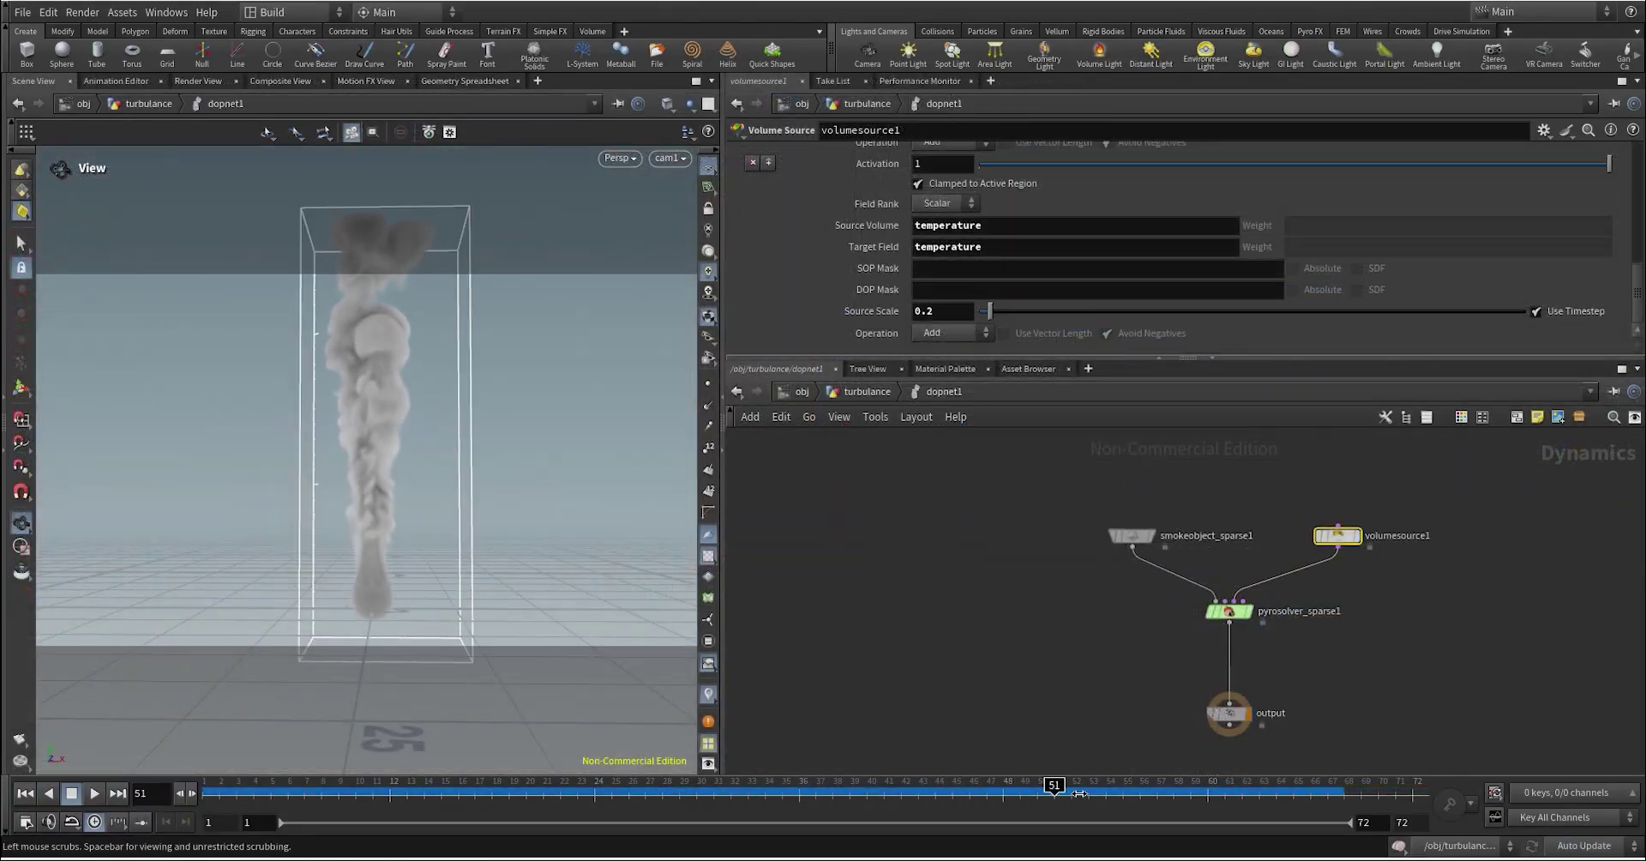
# Step: Scrub through the existing smoke simulation, add a Gas Turbulence node to the DOP network and connect it to pyrosolver_sparse1
pyautogui.moveTo(1079, 793); pyautogui.dragTo(1306, 793)
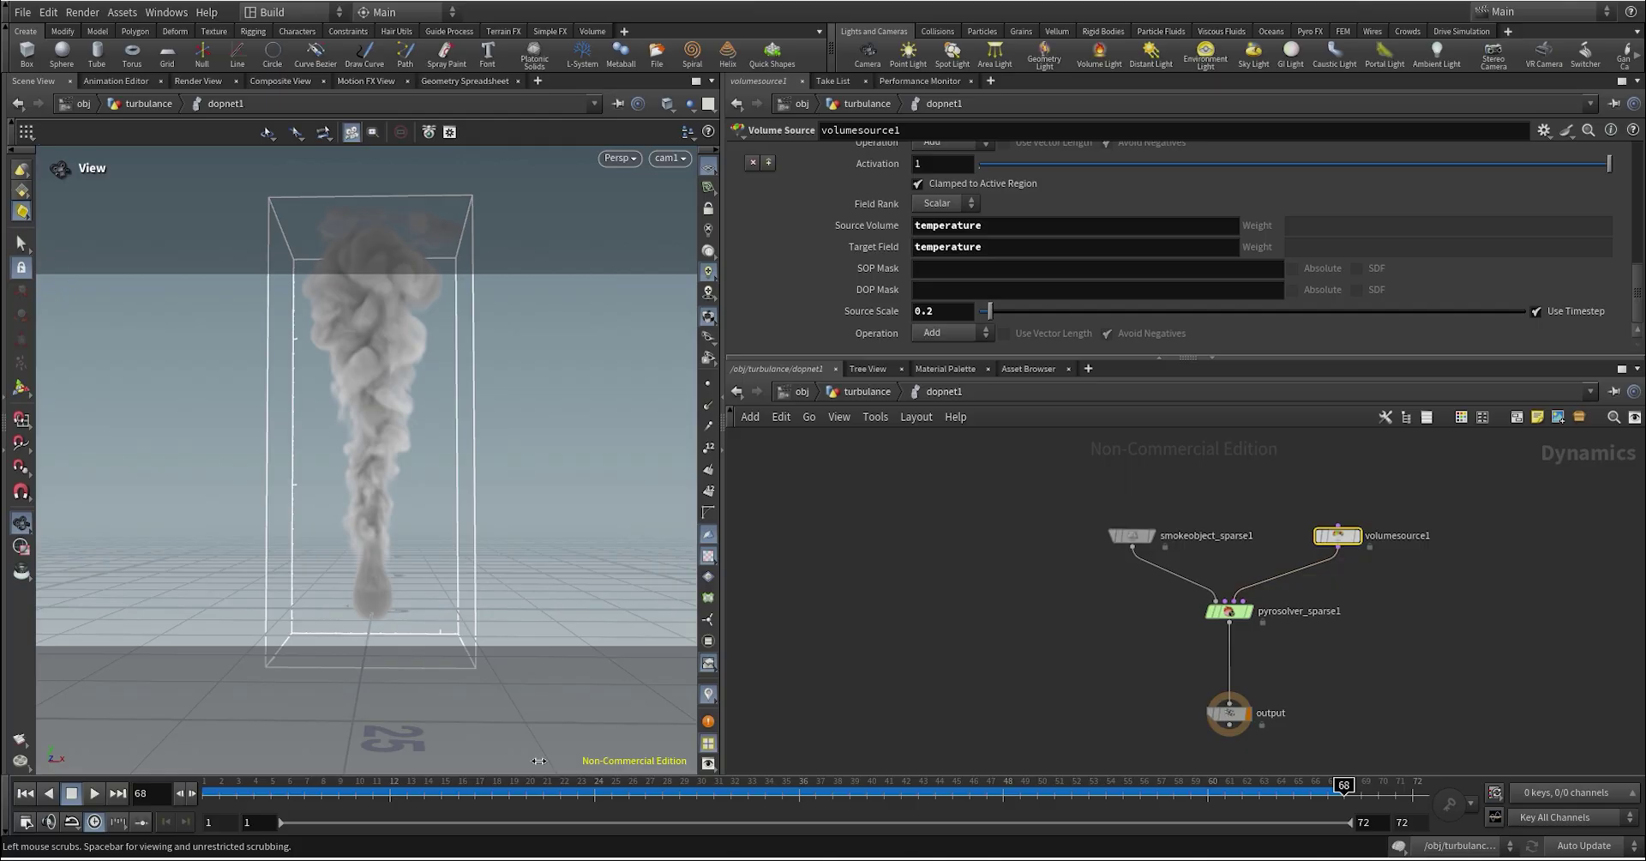
pyautogui.moveTo(221, 799); pyautogui.dragTo(1106, 793)
pyautogui.moveTo(1259, 496); pyautogui.dragTo(1221, 540, button='middle')
pyautogui.press('Tab')
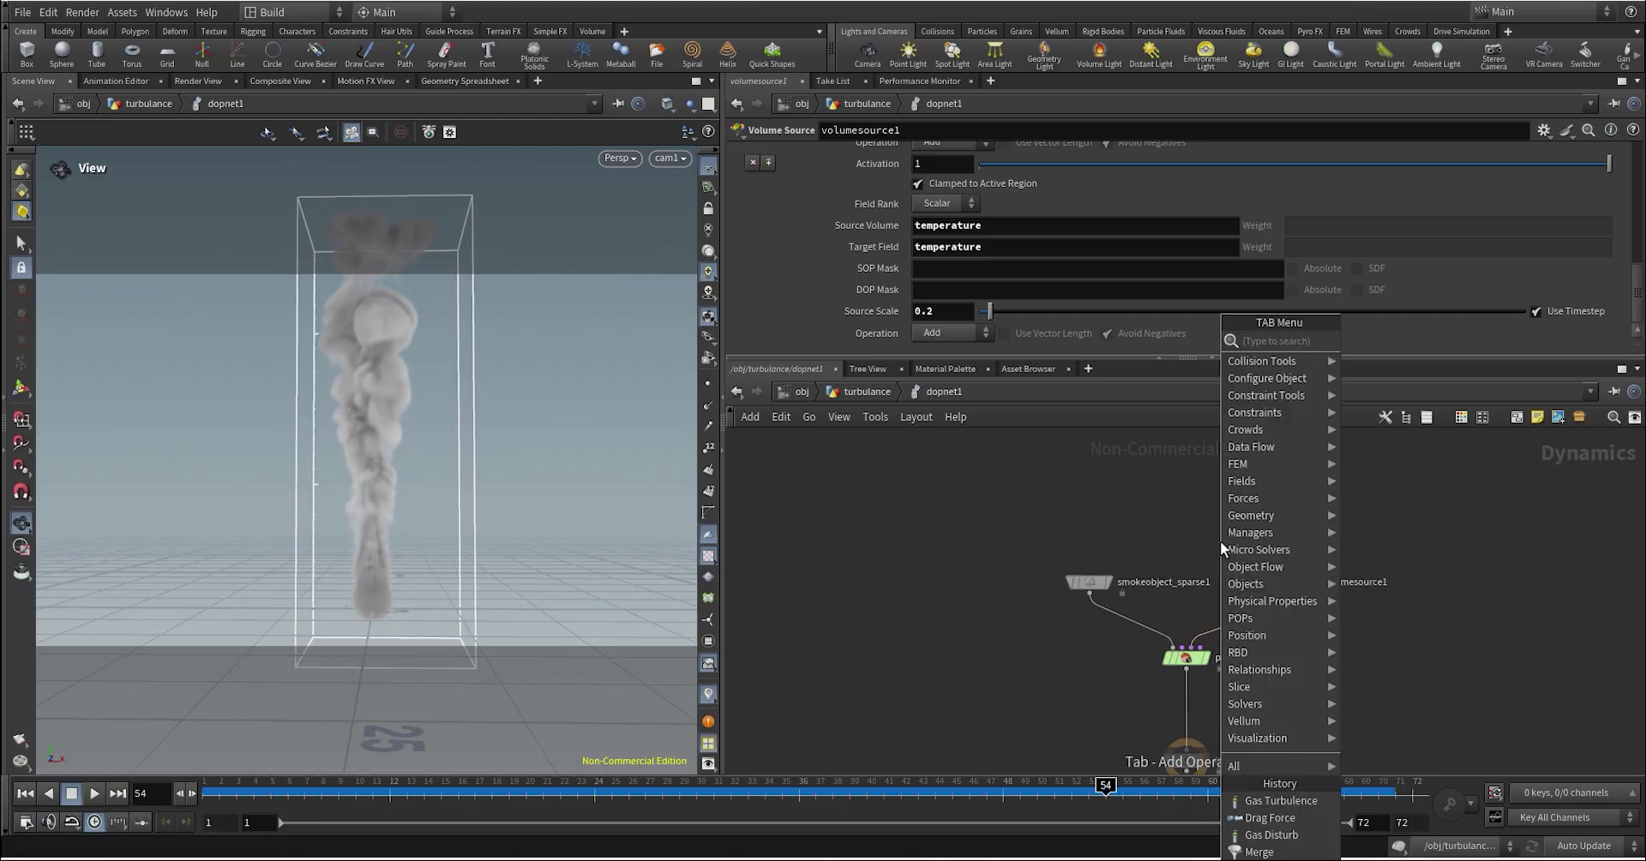
pyautogui.write('gas tur')
pyautogui.press('Return')
pyautogui.click(1221, 540)
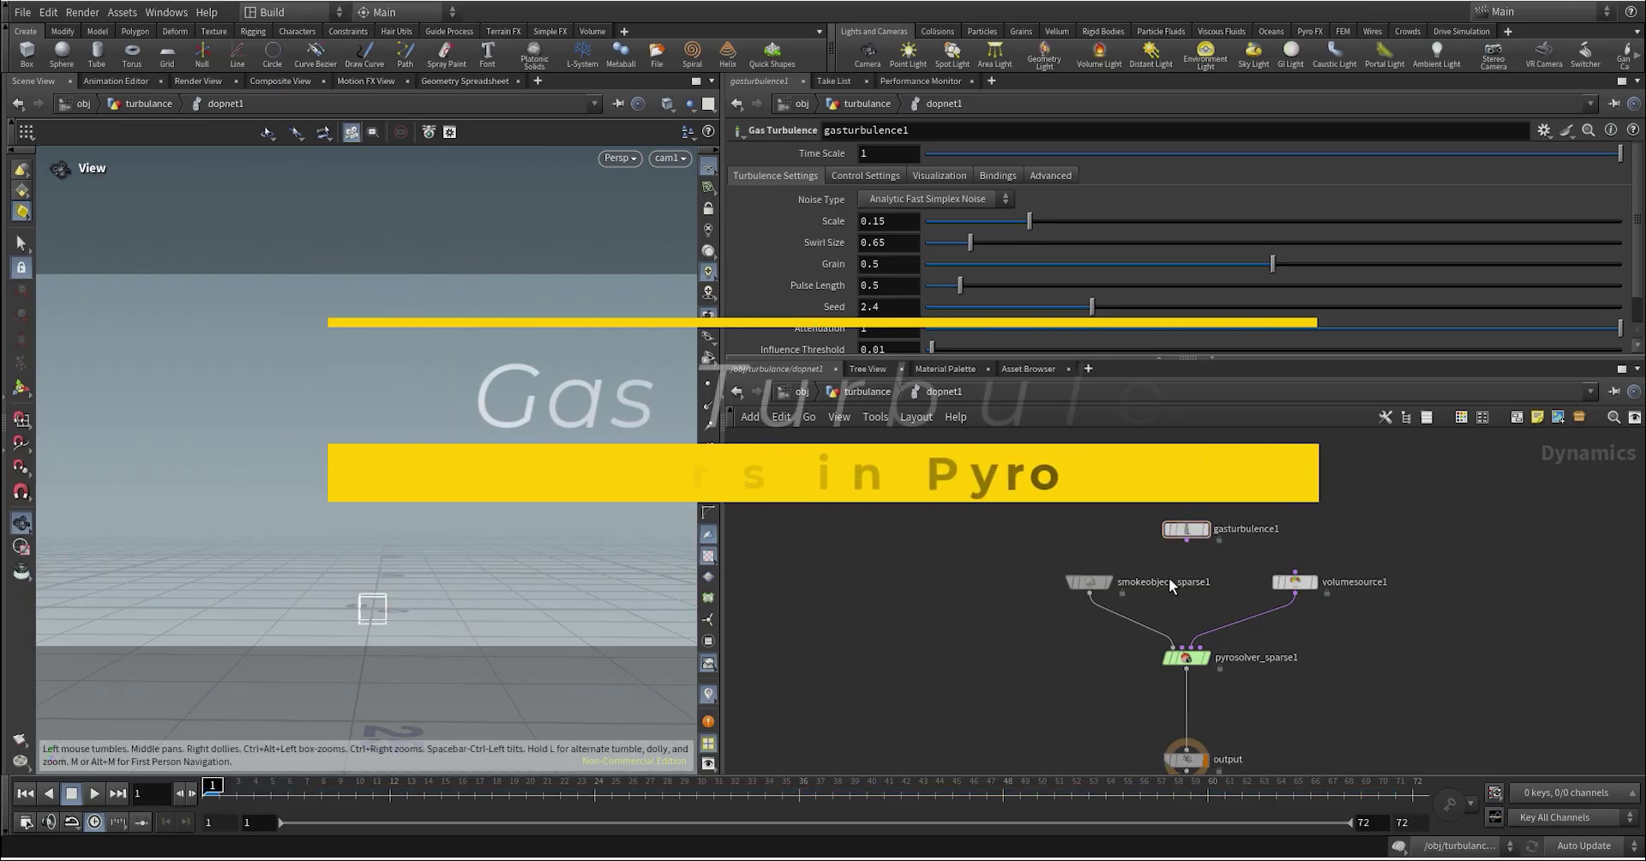
pyautogui.click(1187, 540)
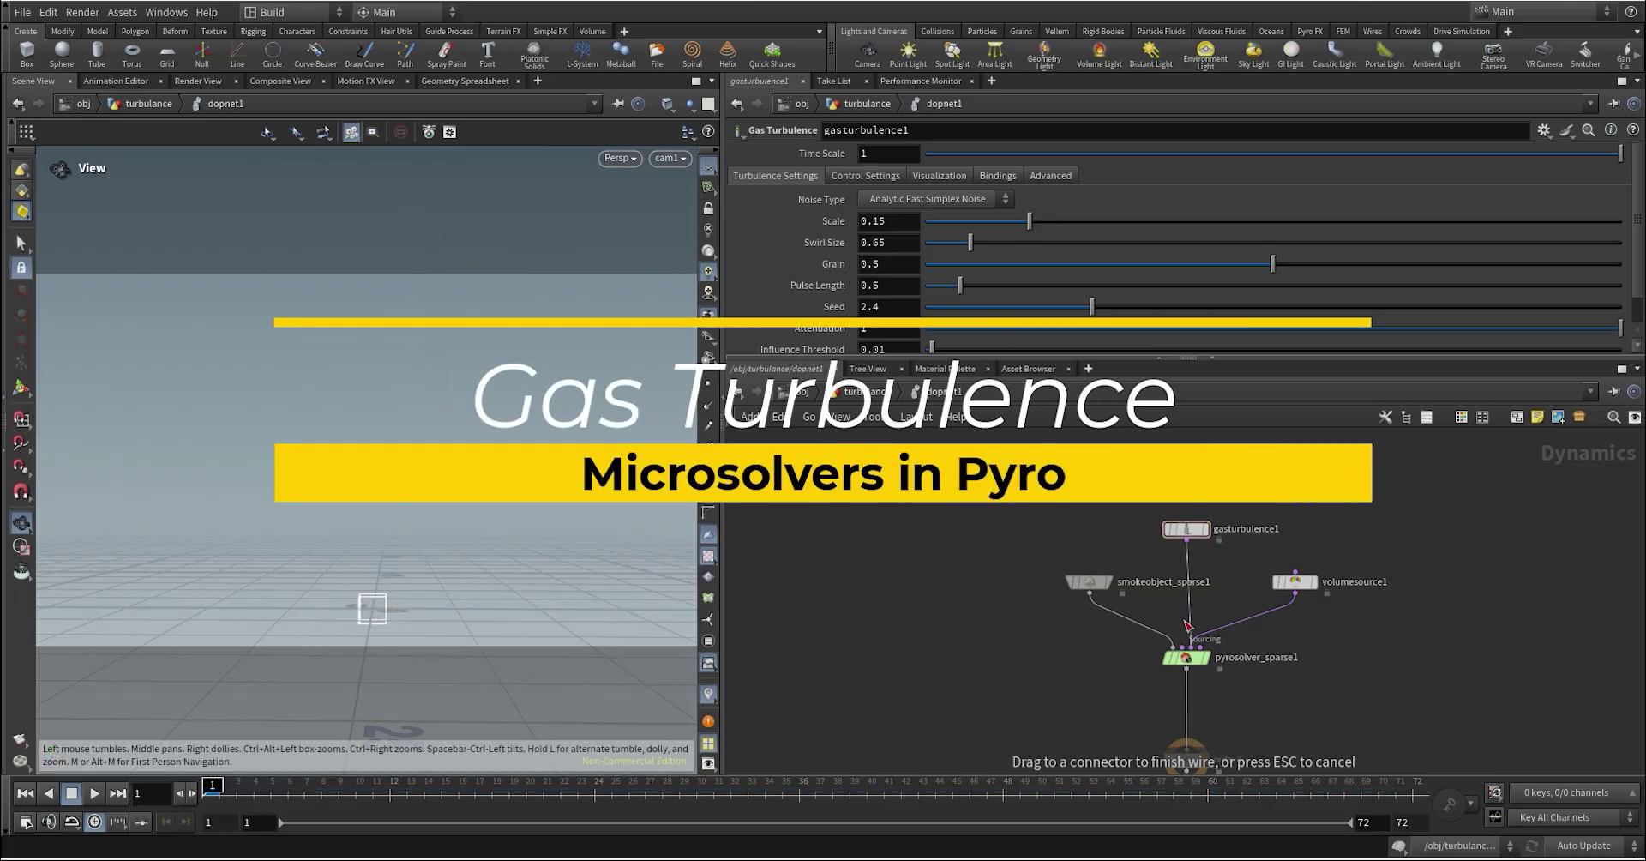
pyautogui.click(1186, 657)
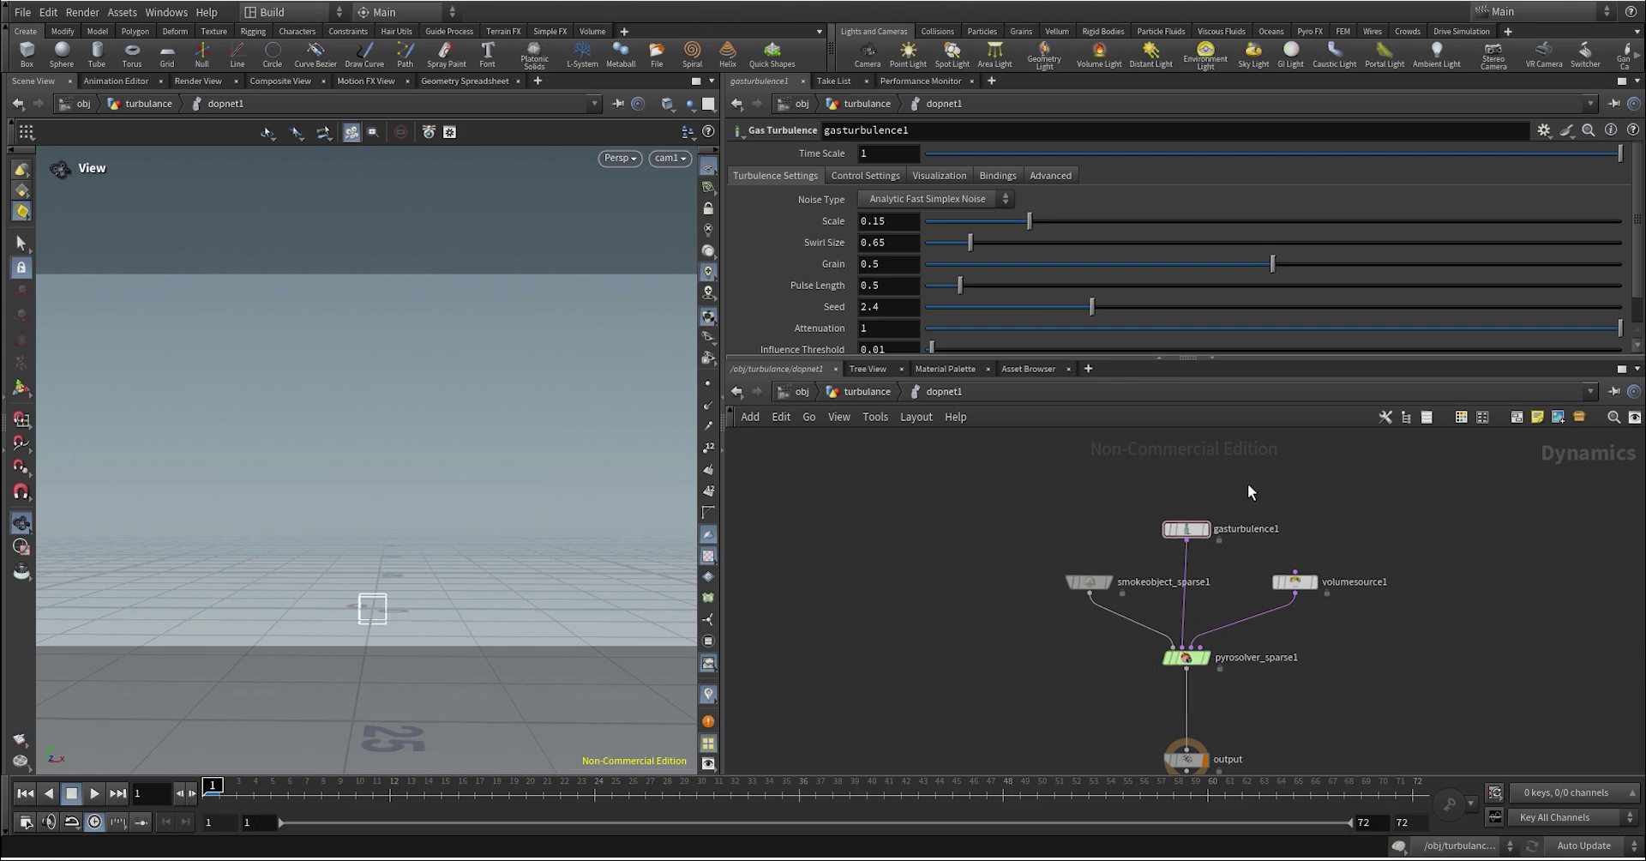
# Step: Set the gas turbulence Scale to 2, play the simulation from frame 1 and scrub back to frame 26
pyautogui.click(221, 791)
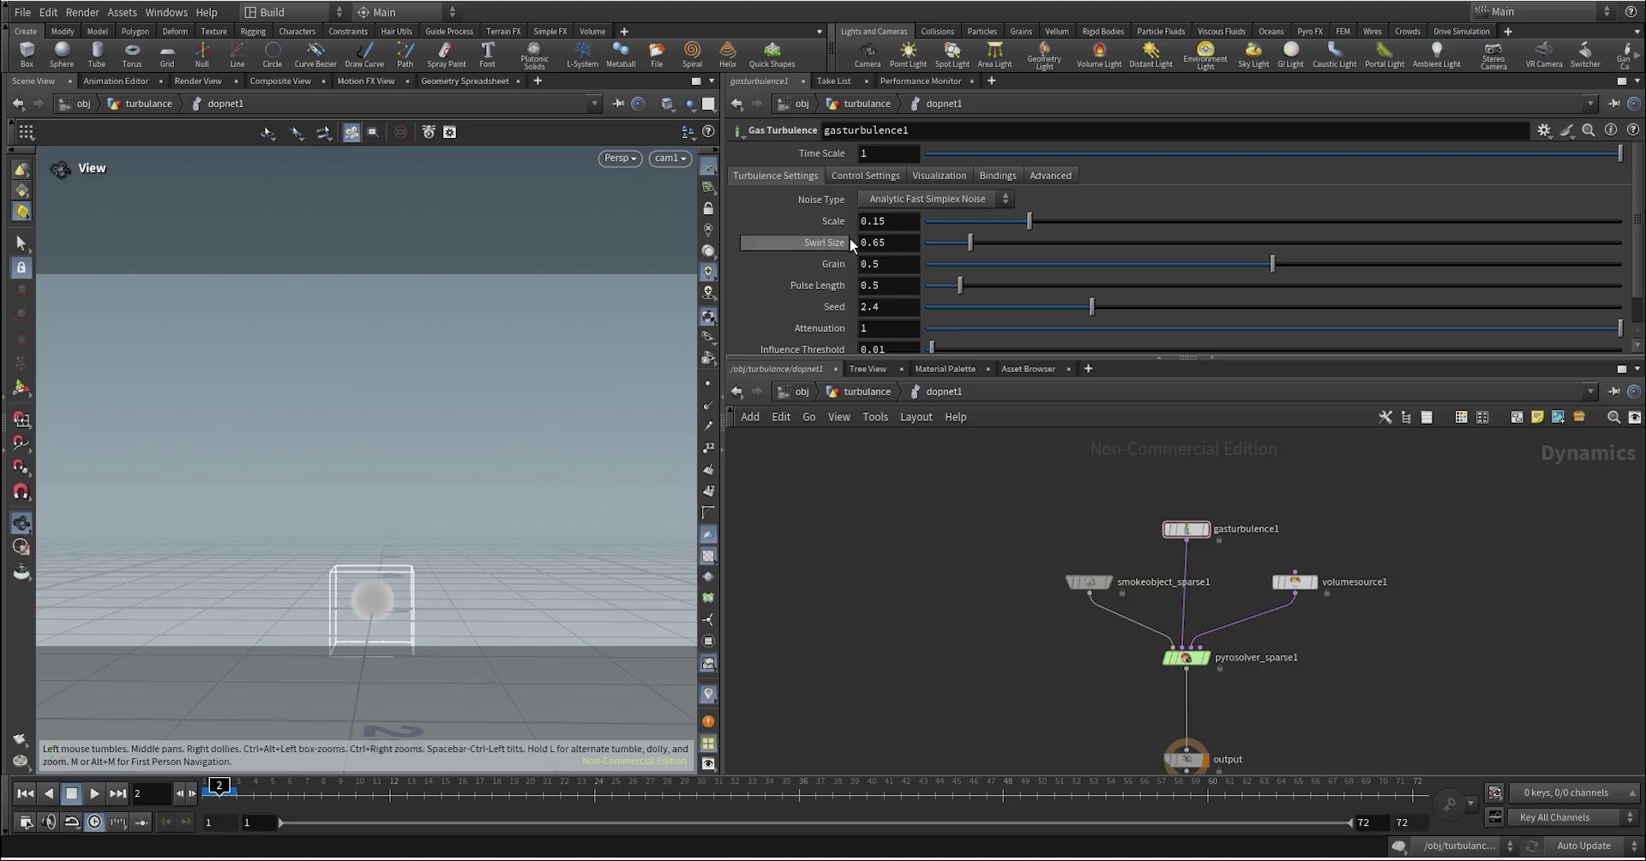
pyautogui.write('2')
pyautogui.press('Return')
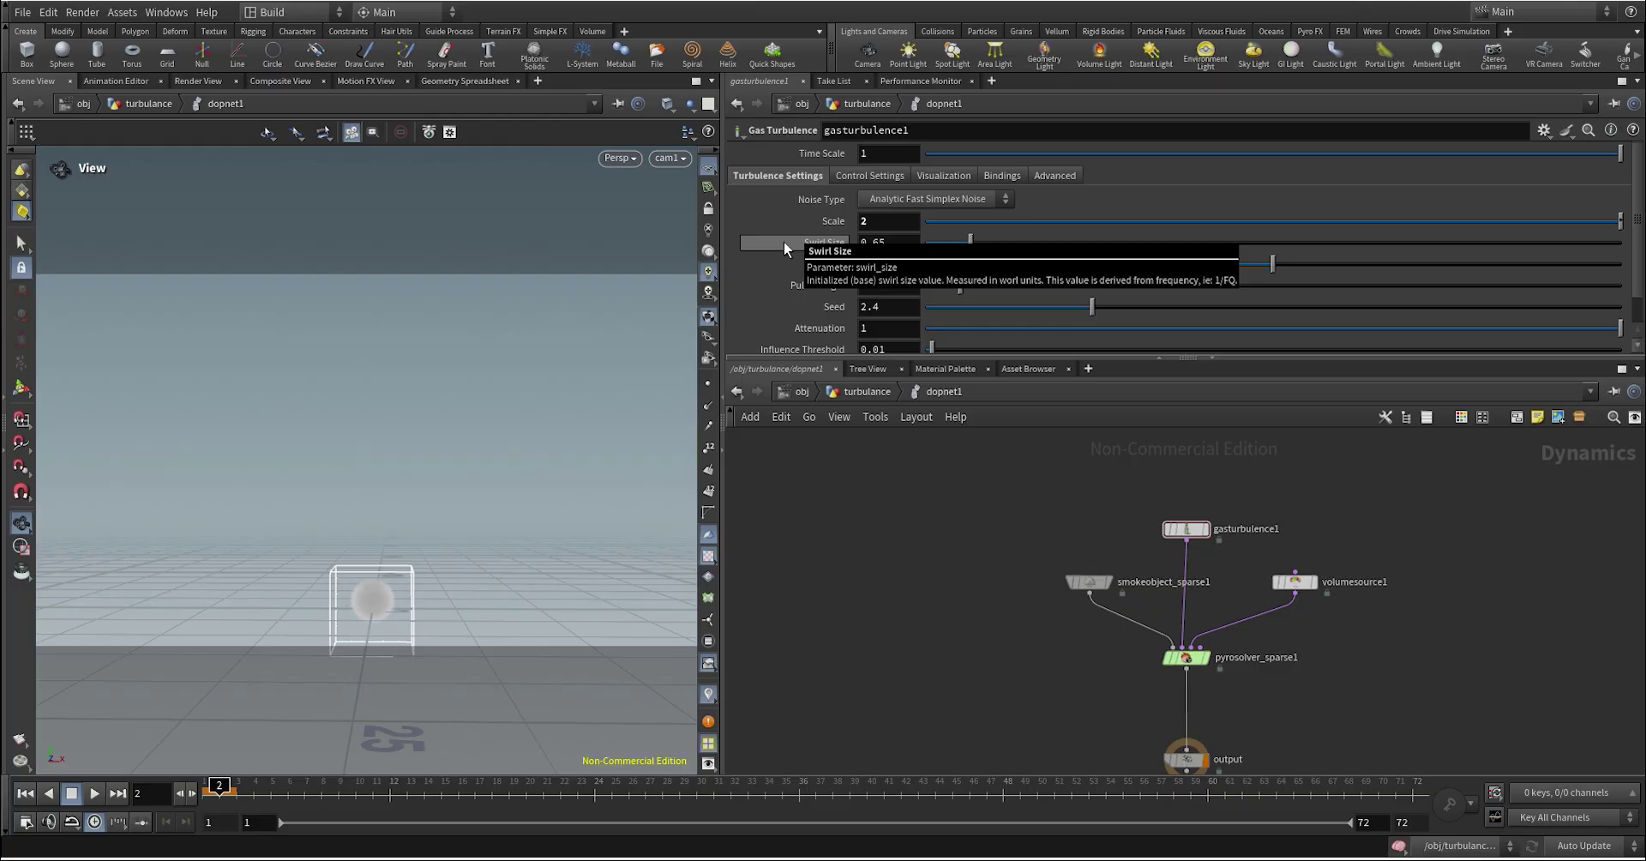
pyautogui.press('Left')
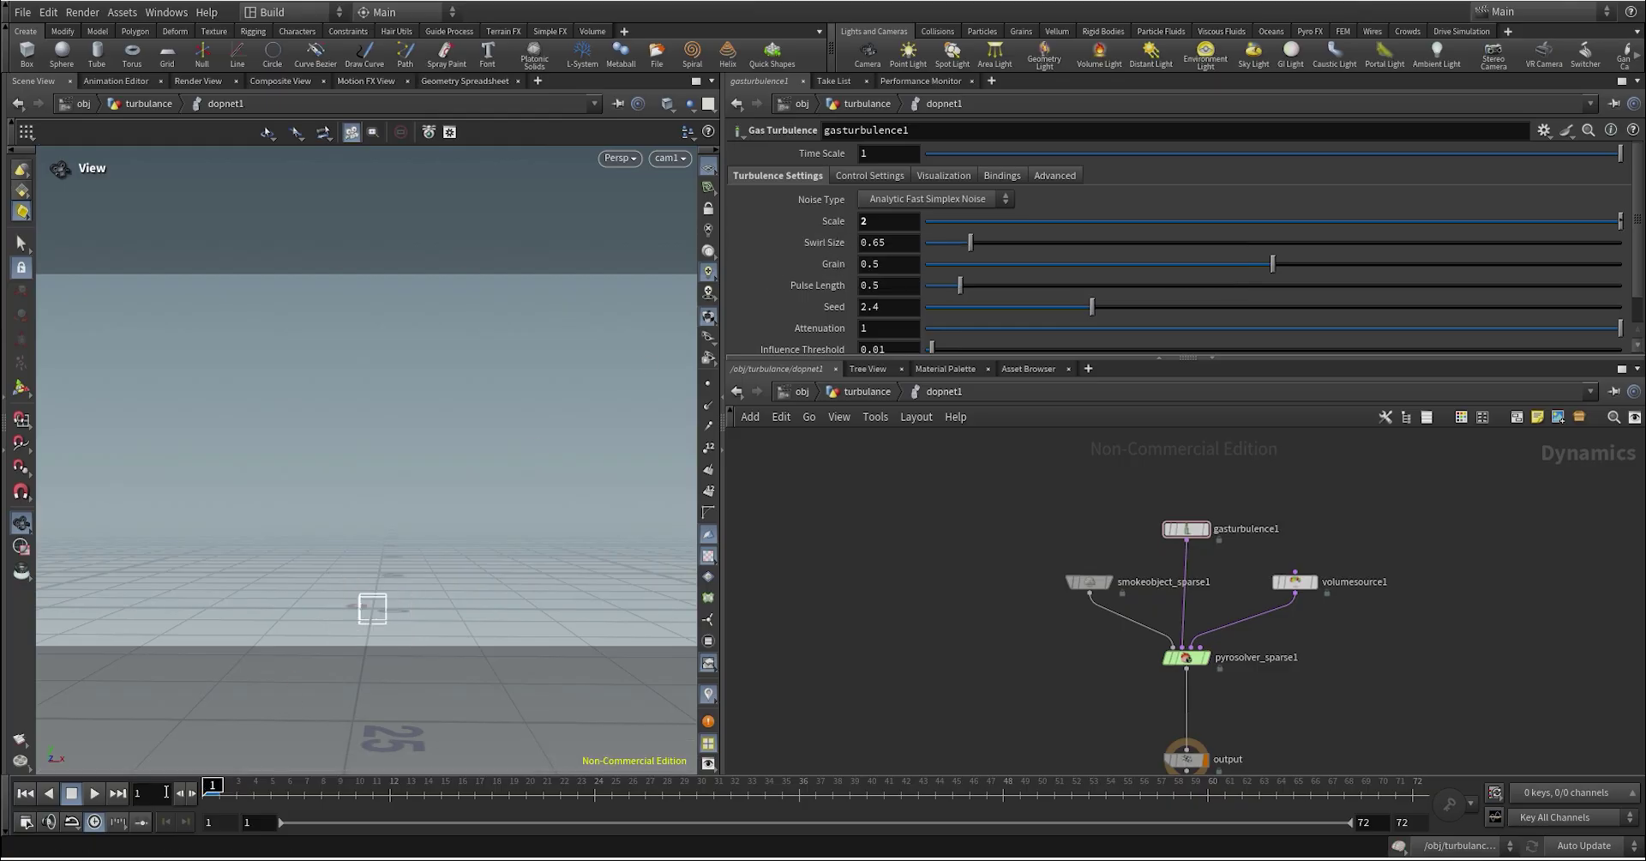
pyautogui.click(94, 793)
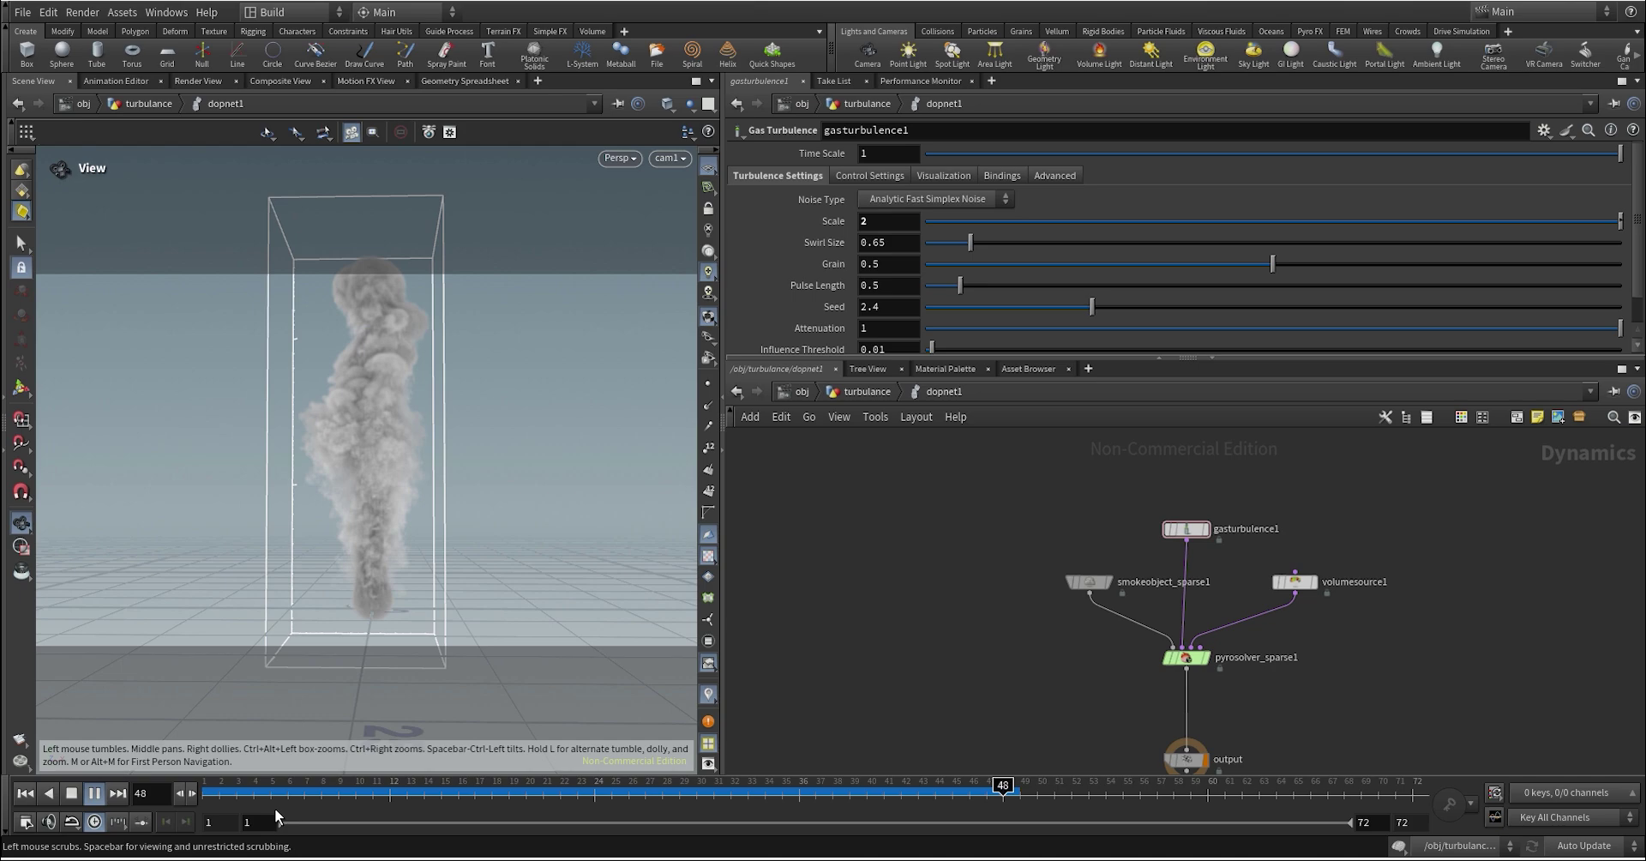
pyautogui.moveTo(230, 797); pyautogui.dragTo(630, 793)
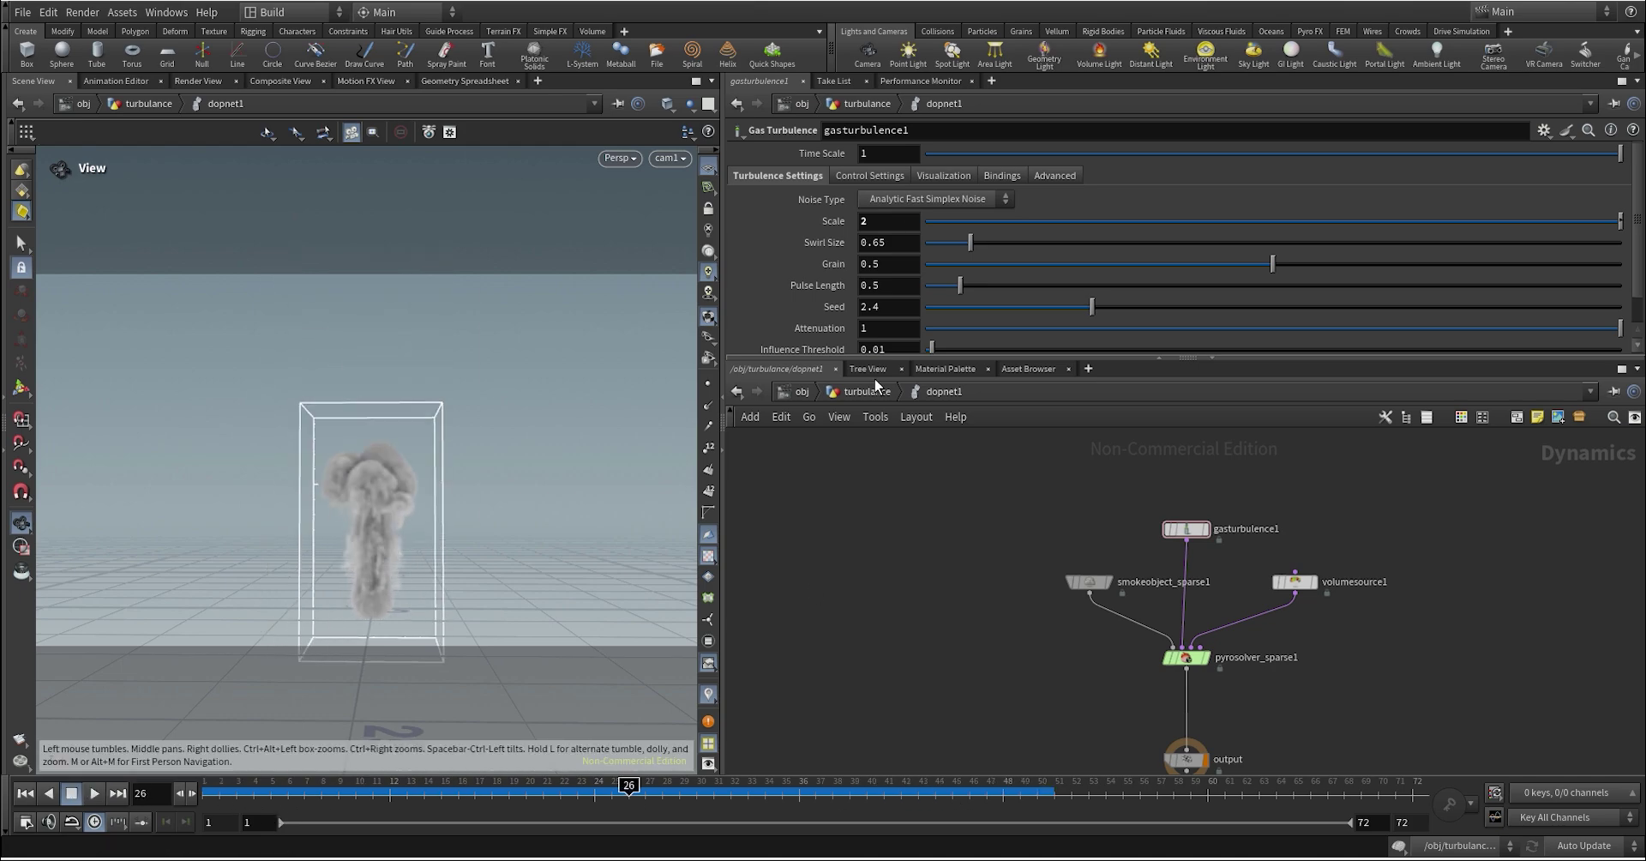
# Step: Enlarge the parameter area and enable Visualize Turbulence for the gas turbulence node
pyautogui.moveTo(879, 358); pyautogui.dragTo(880, 442)
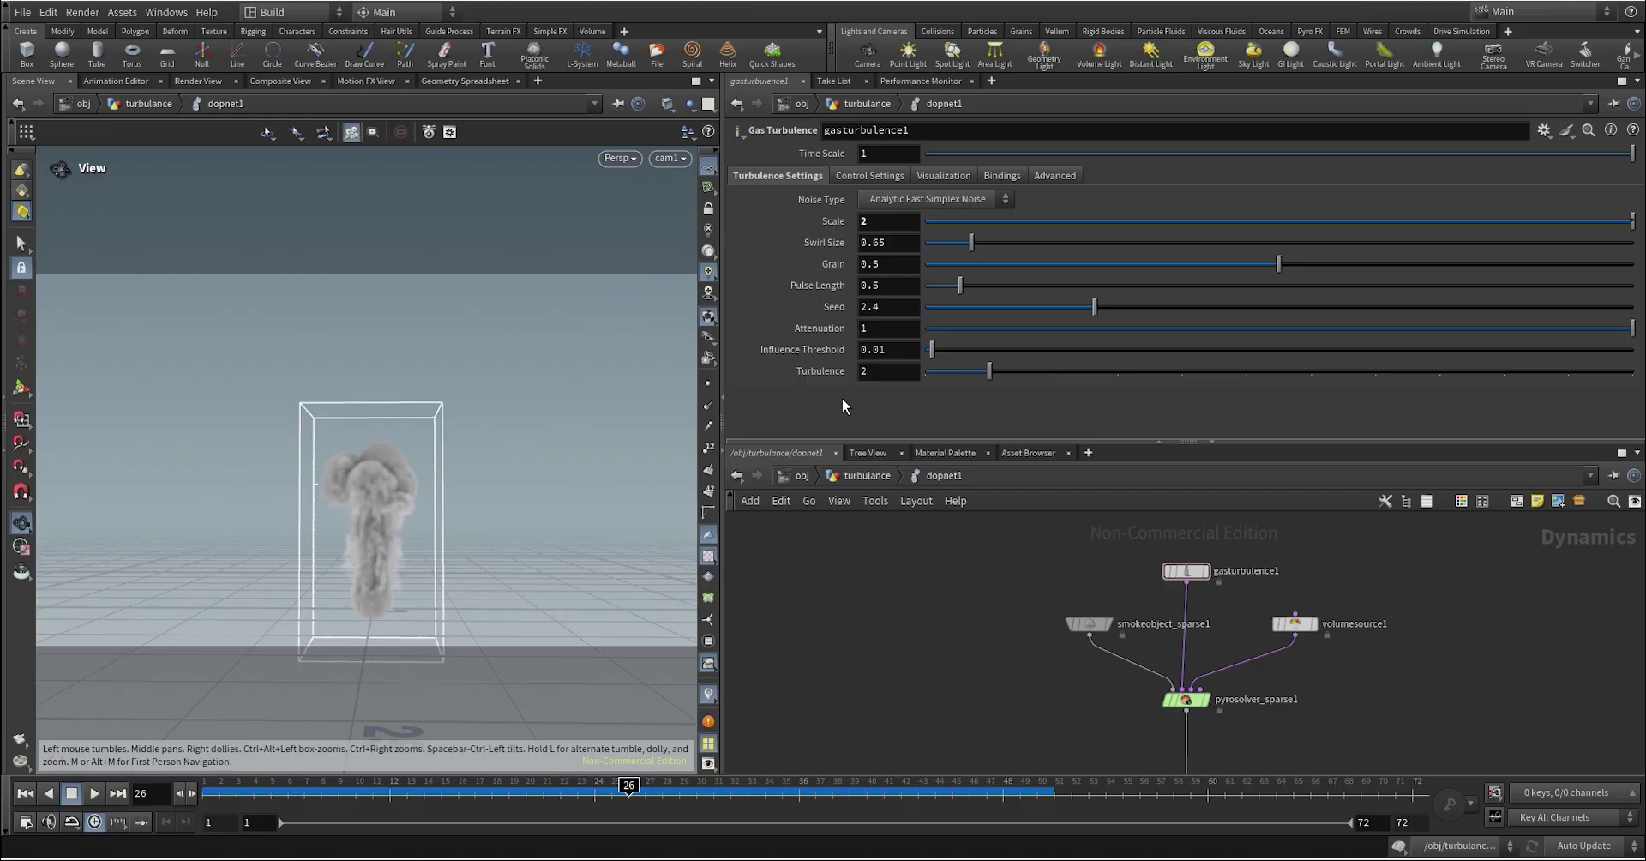
pyautogui.click(888, 221)
pyautogui.click(942, 177)
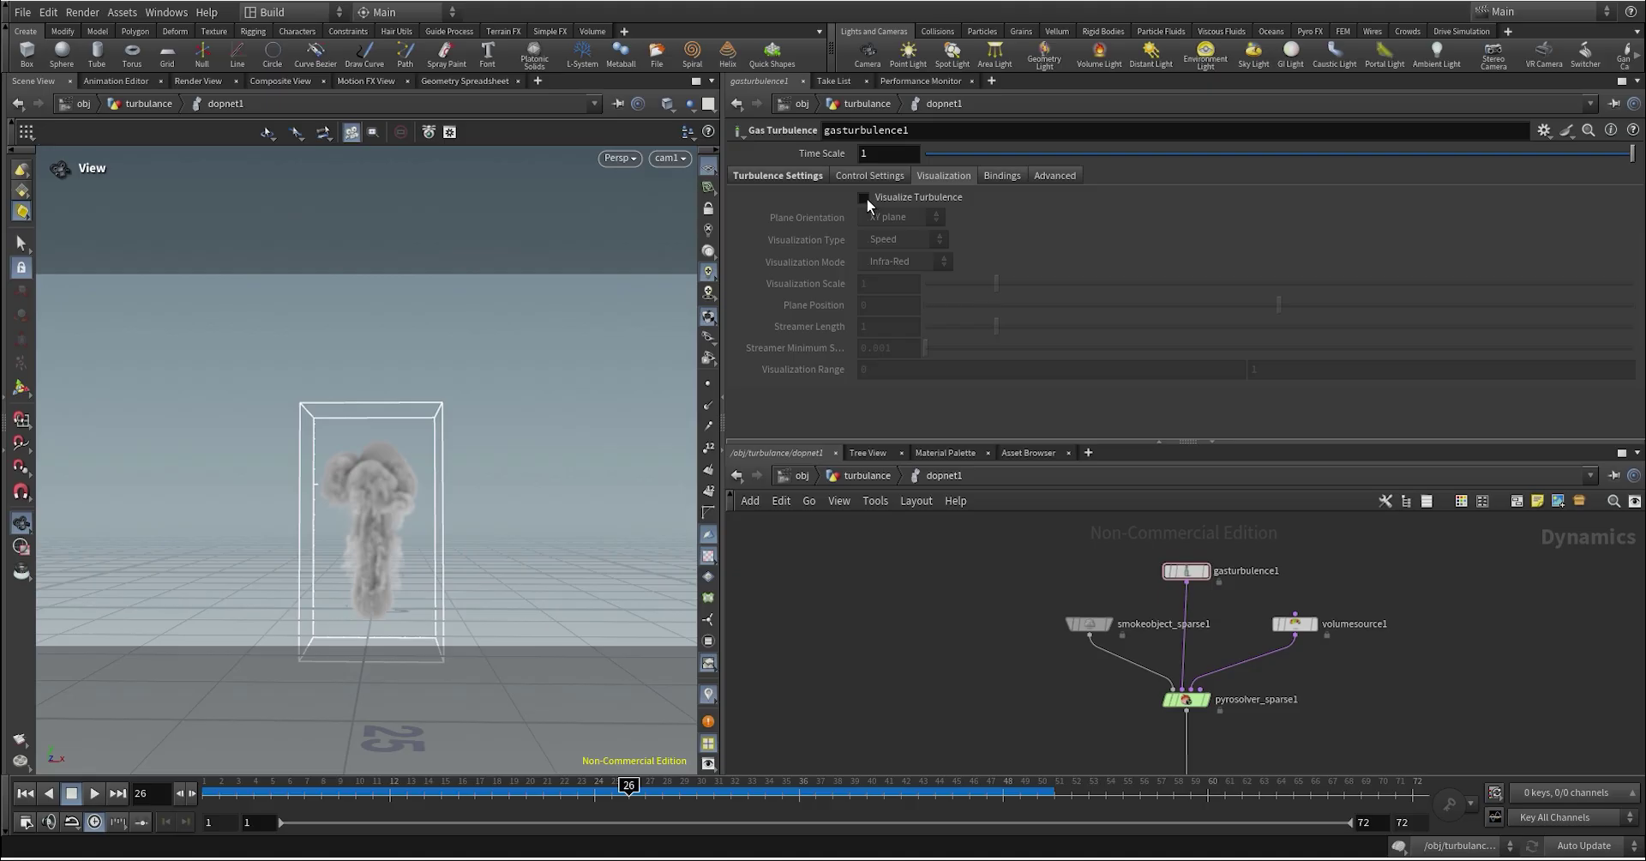
pyautogui.click(864, 197)
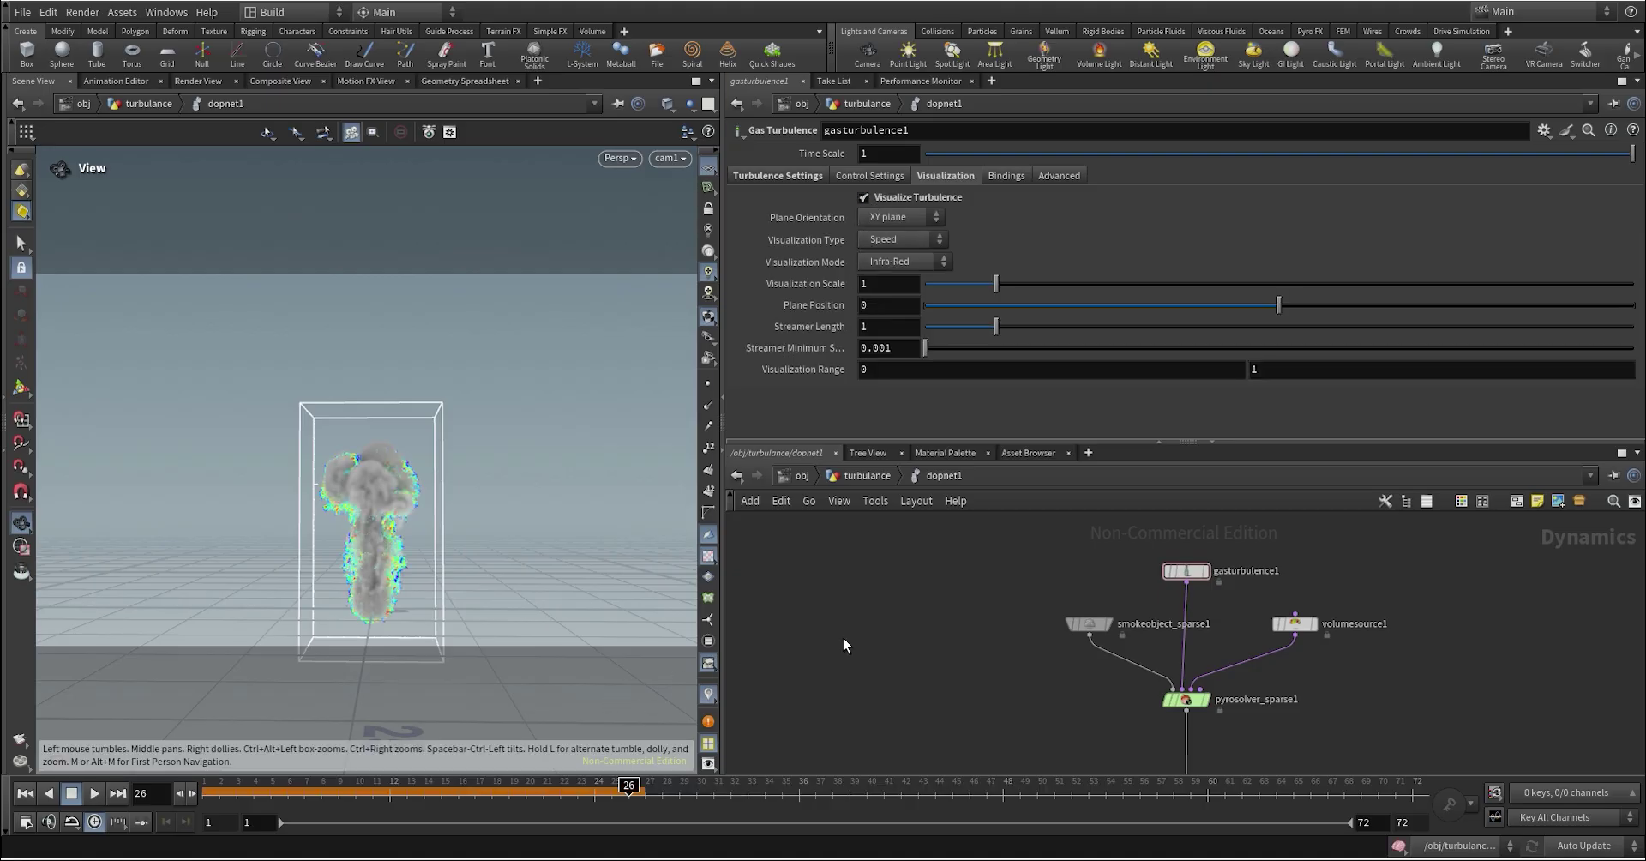
# Step: Lower the smoke object's Smoke Density to 0.78 and turn off its Density guide at frame 33
pyautogui.click(1088, 623)
pyautogui.scroll(-3, 908, 321)
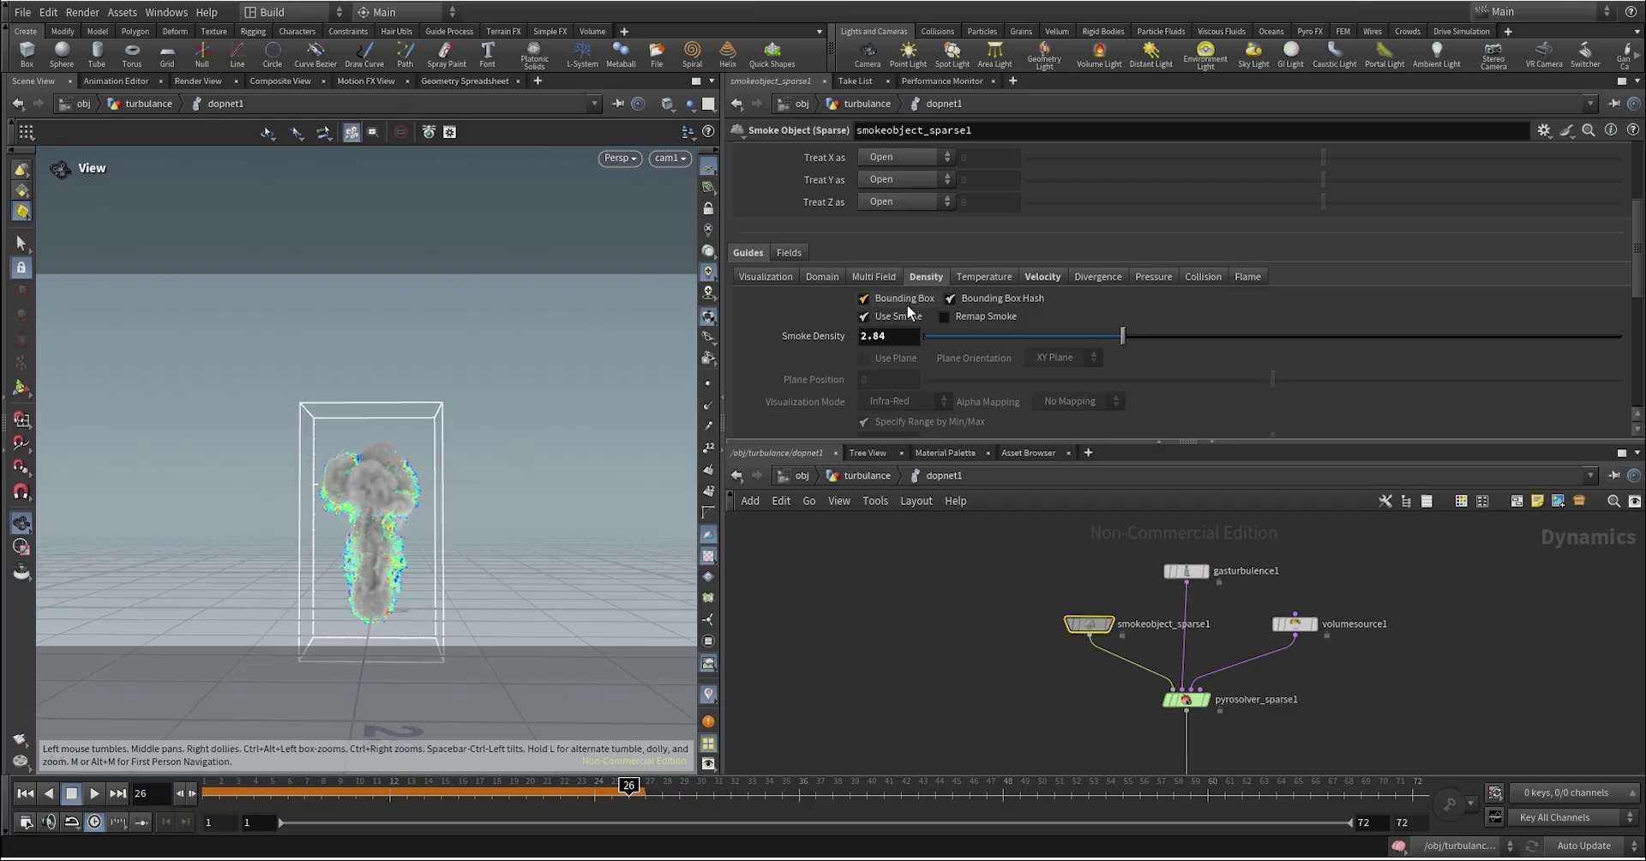
pyautogui.moveTo(1125, 336); pyautogui.dragTo(979, 336)
pyautogui.scroll(5, 380, 486)
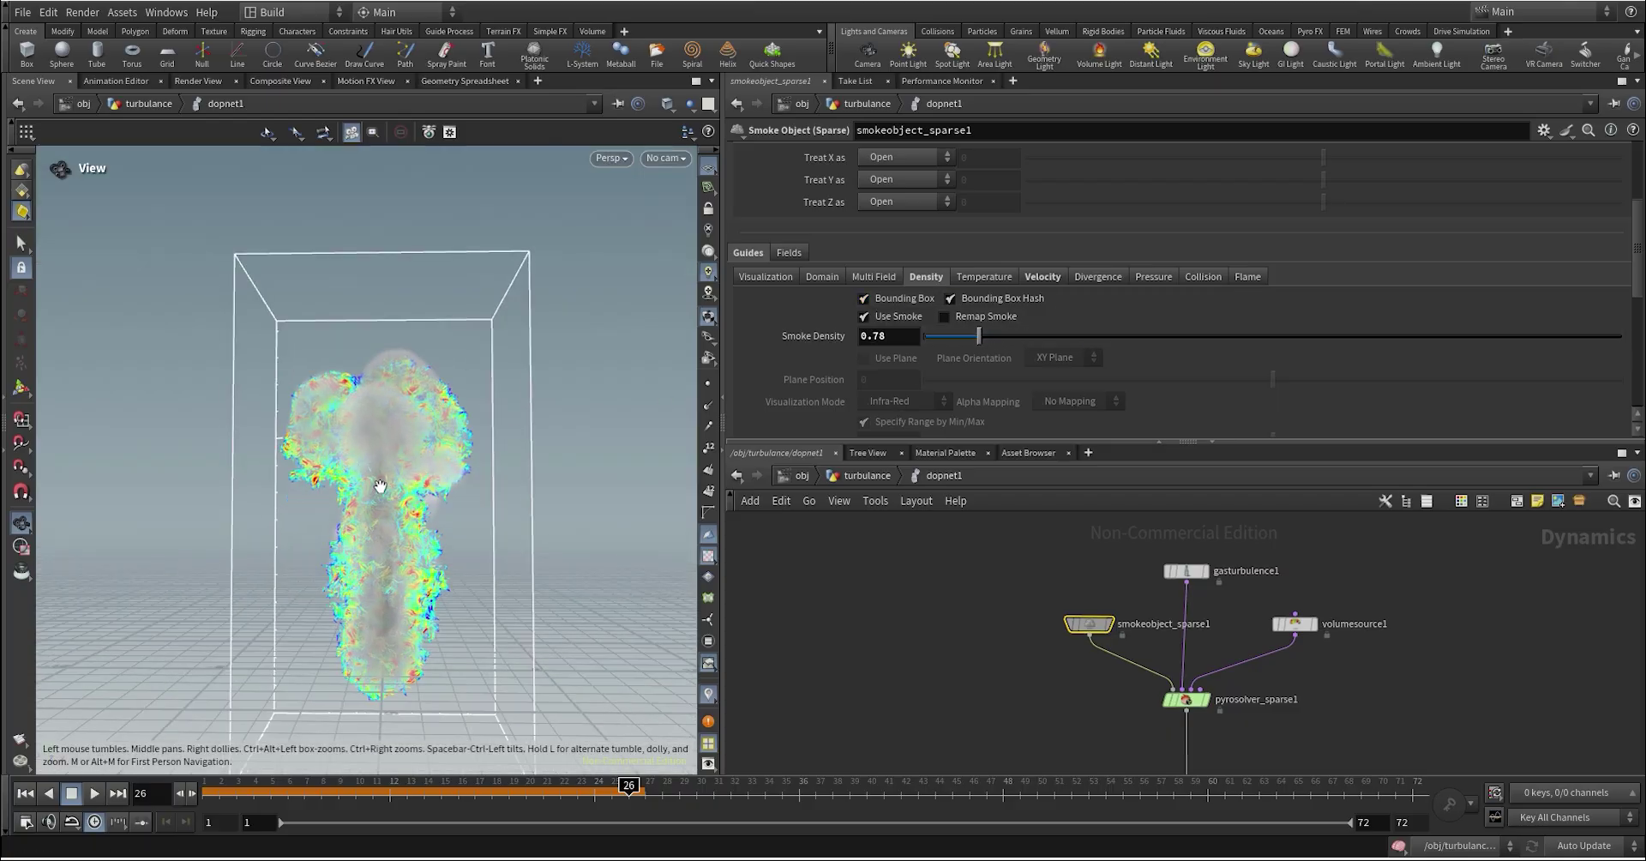
pyautogui.moveTo(379, 486); pyautogui.dragTo(371, 492, button='right')
pyautogui.moveTo(371, 492); pyautogui.dragTo(386, 457, button='middle')
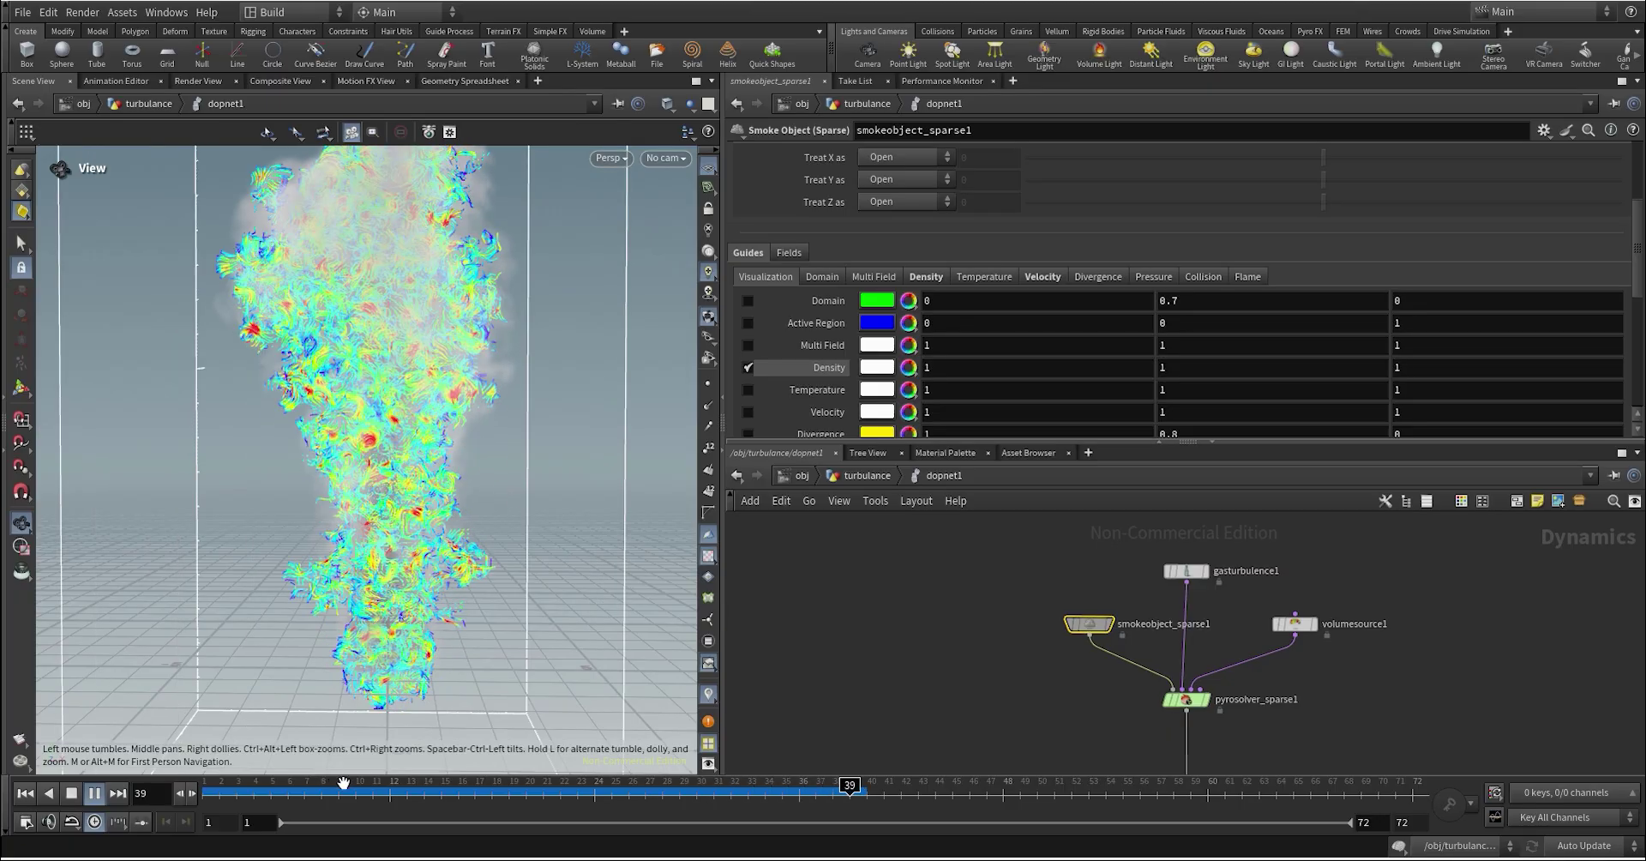
pyautogui.moveTo(343, 783); pyautogui.dragTo(748, 788)
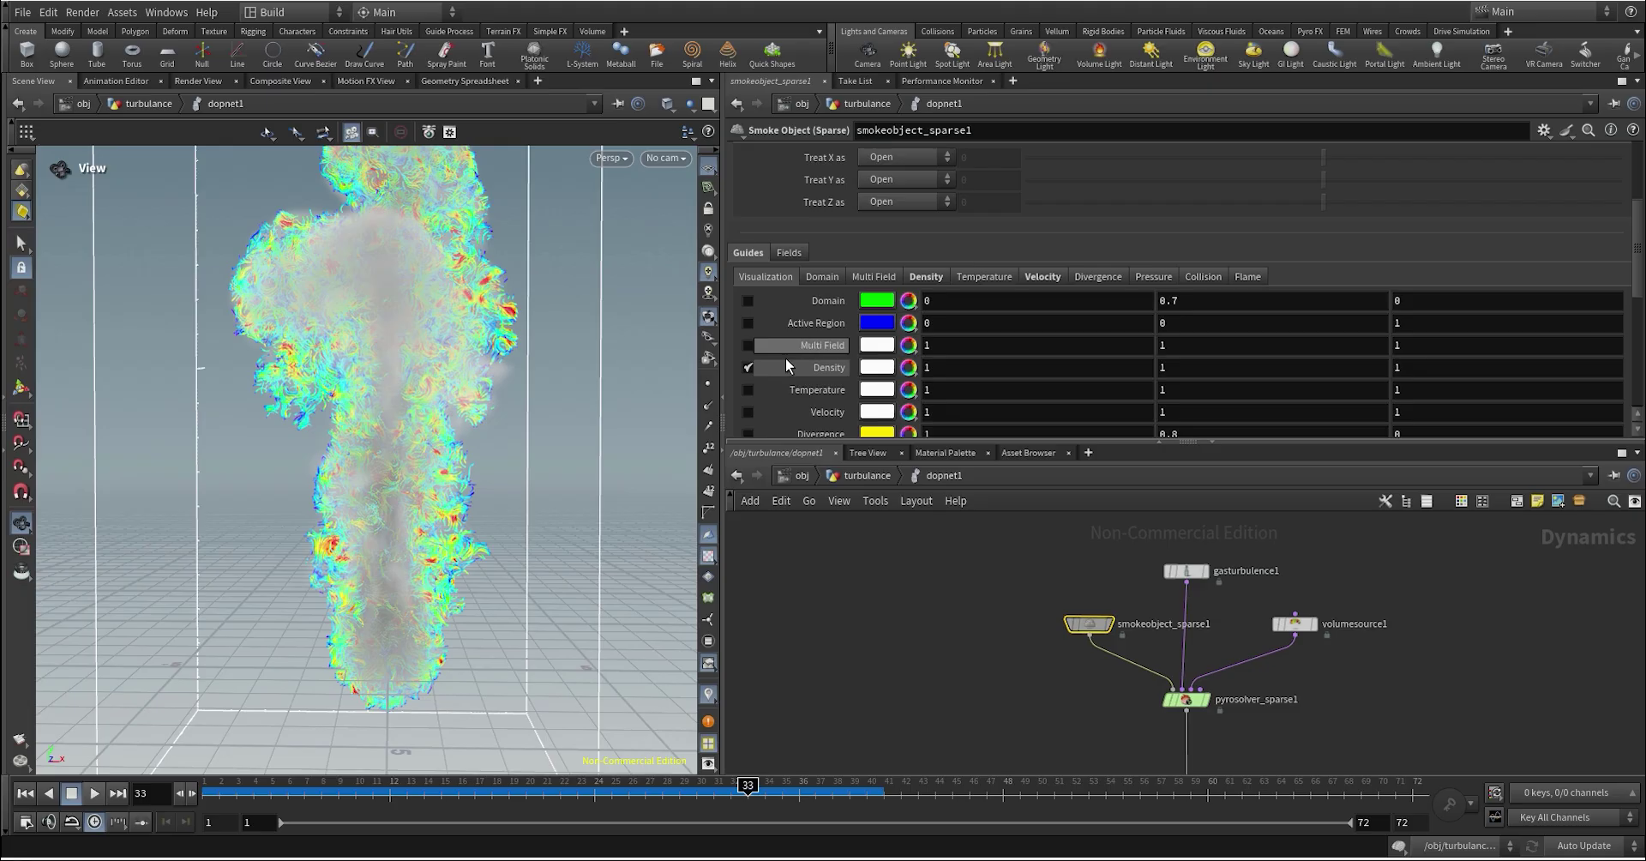
pyautogui.click(747, 367)
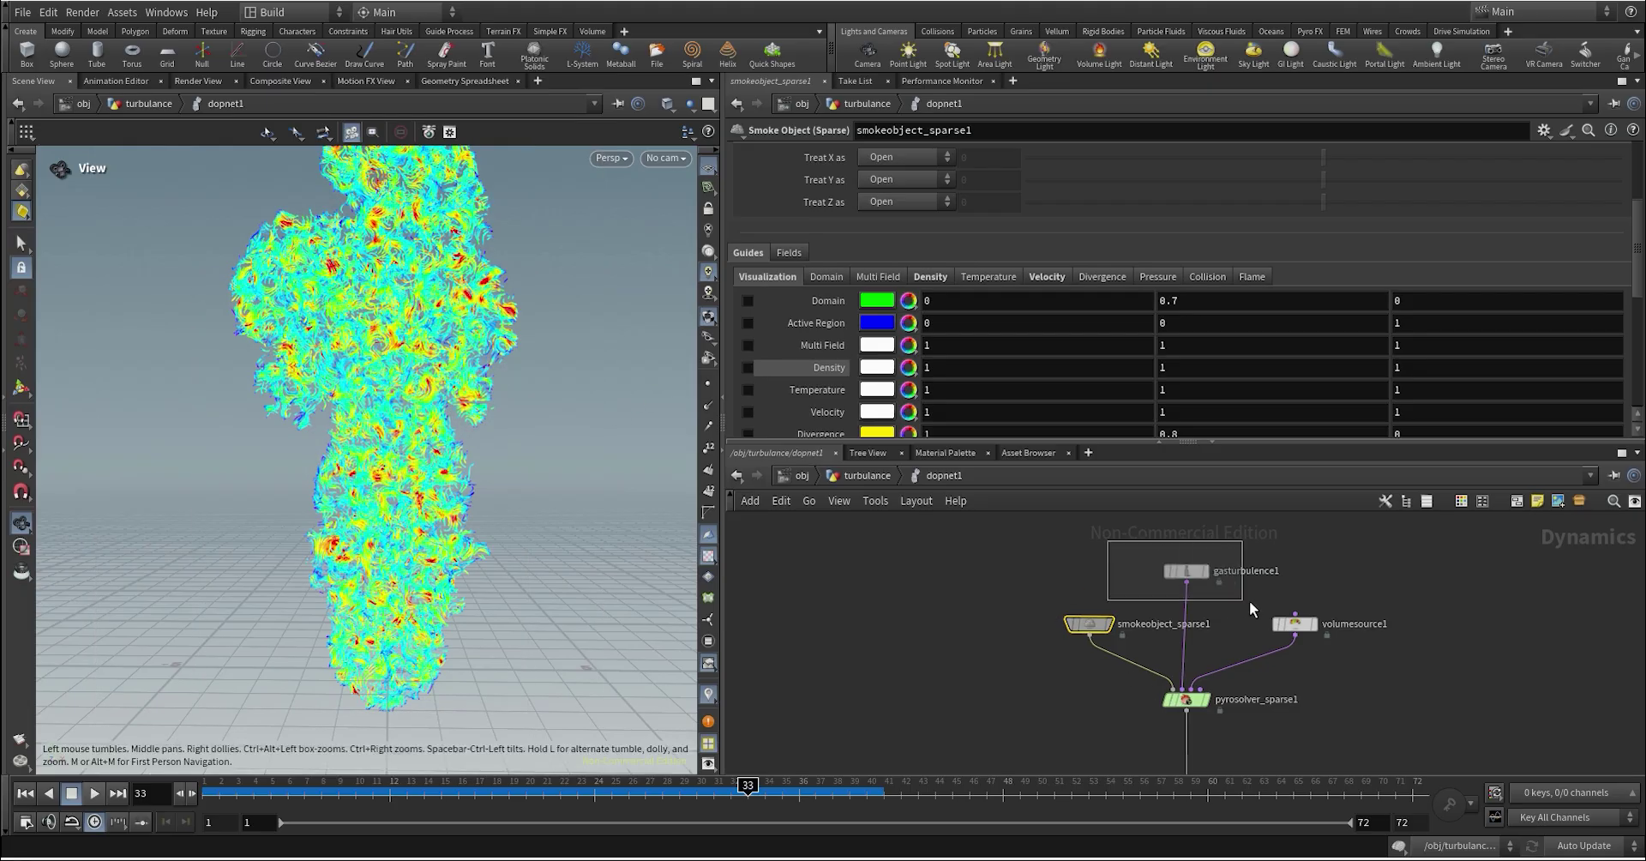
# Step: Try gas turbulence Scale values of 0.1 and 10 to compare the visualized turbulence
pyautogui.moveTo(1249, 600); pyautogui.dragTo(1249, 600)
pyautogui.click(780, 176)
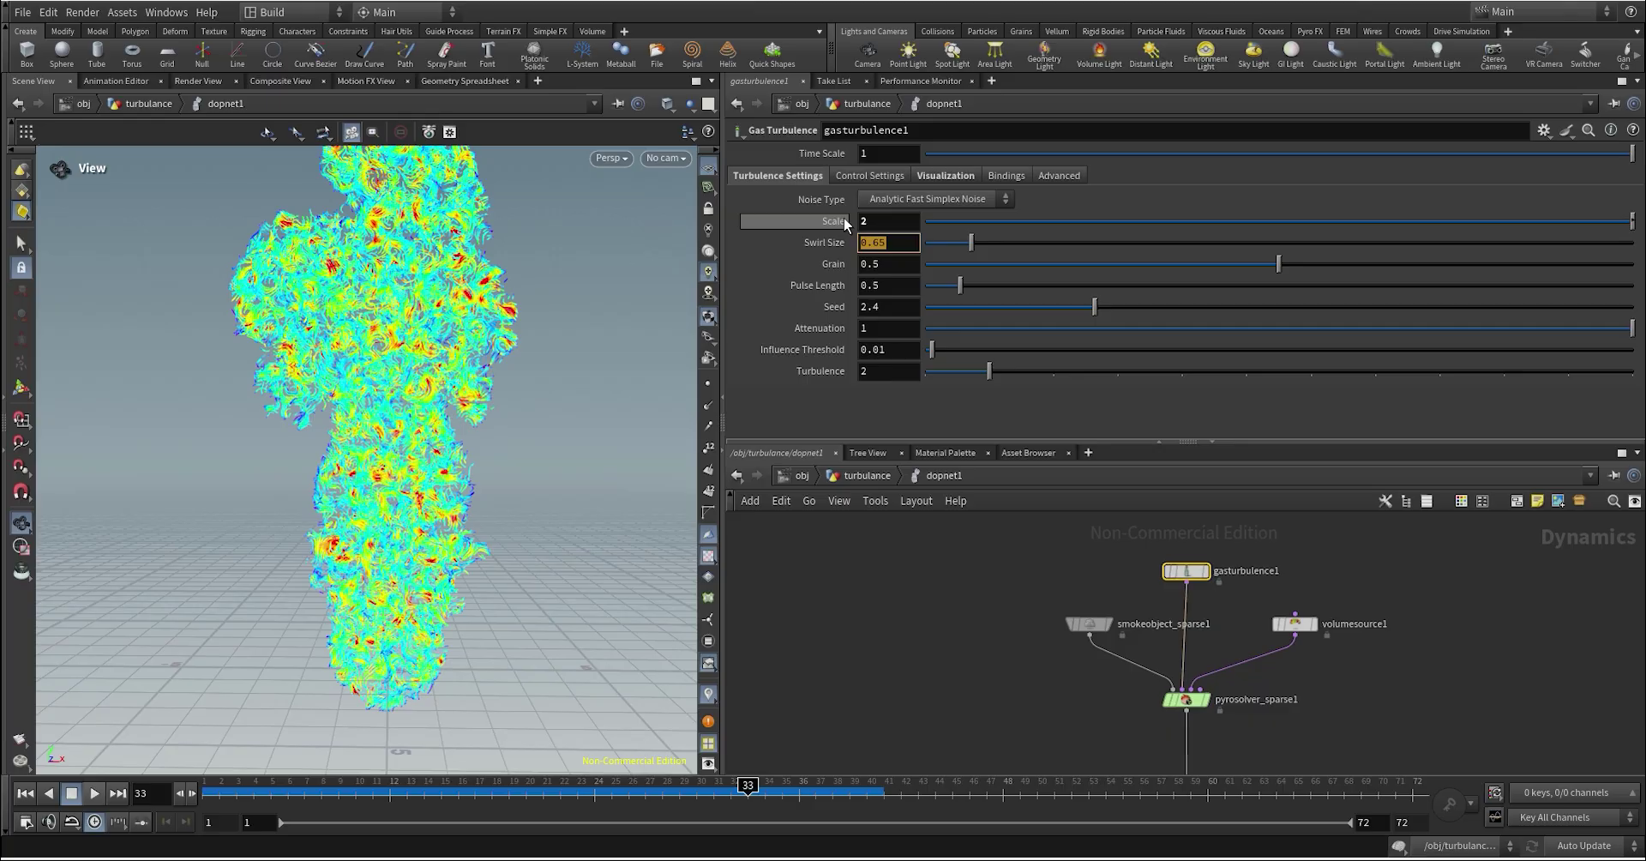
pyautogui.hotkey('shift', 'Tab')
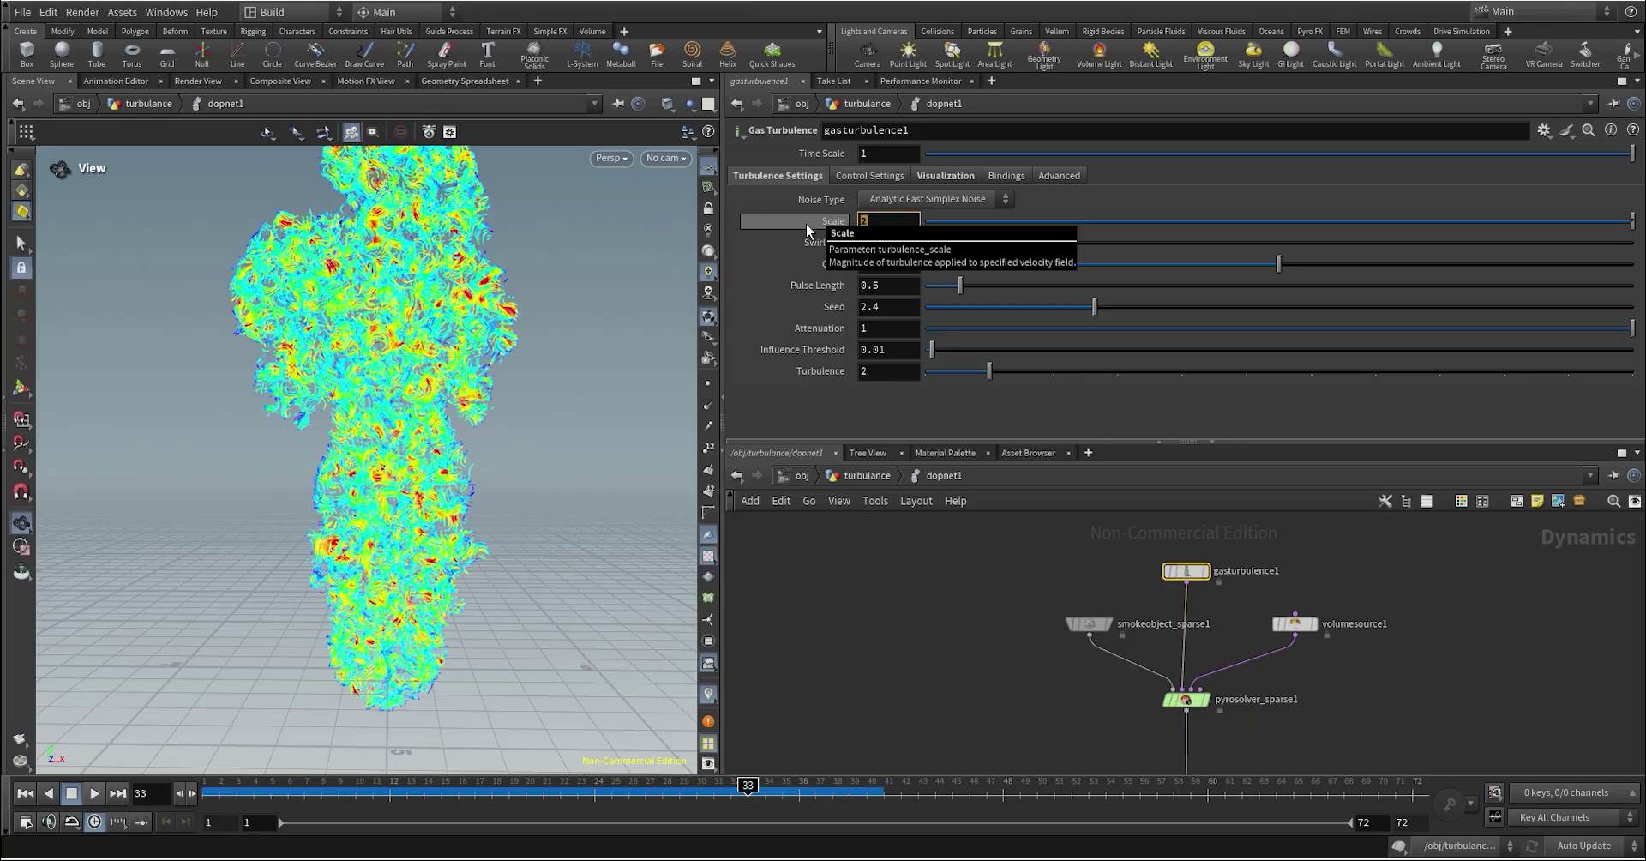
pyautogui.write('.1')
pyautogui.press('Return')
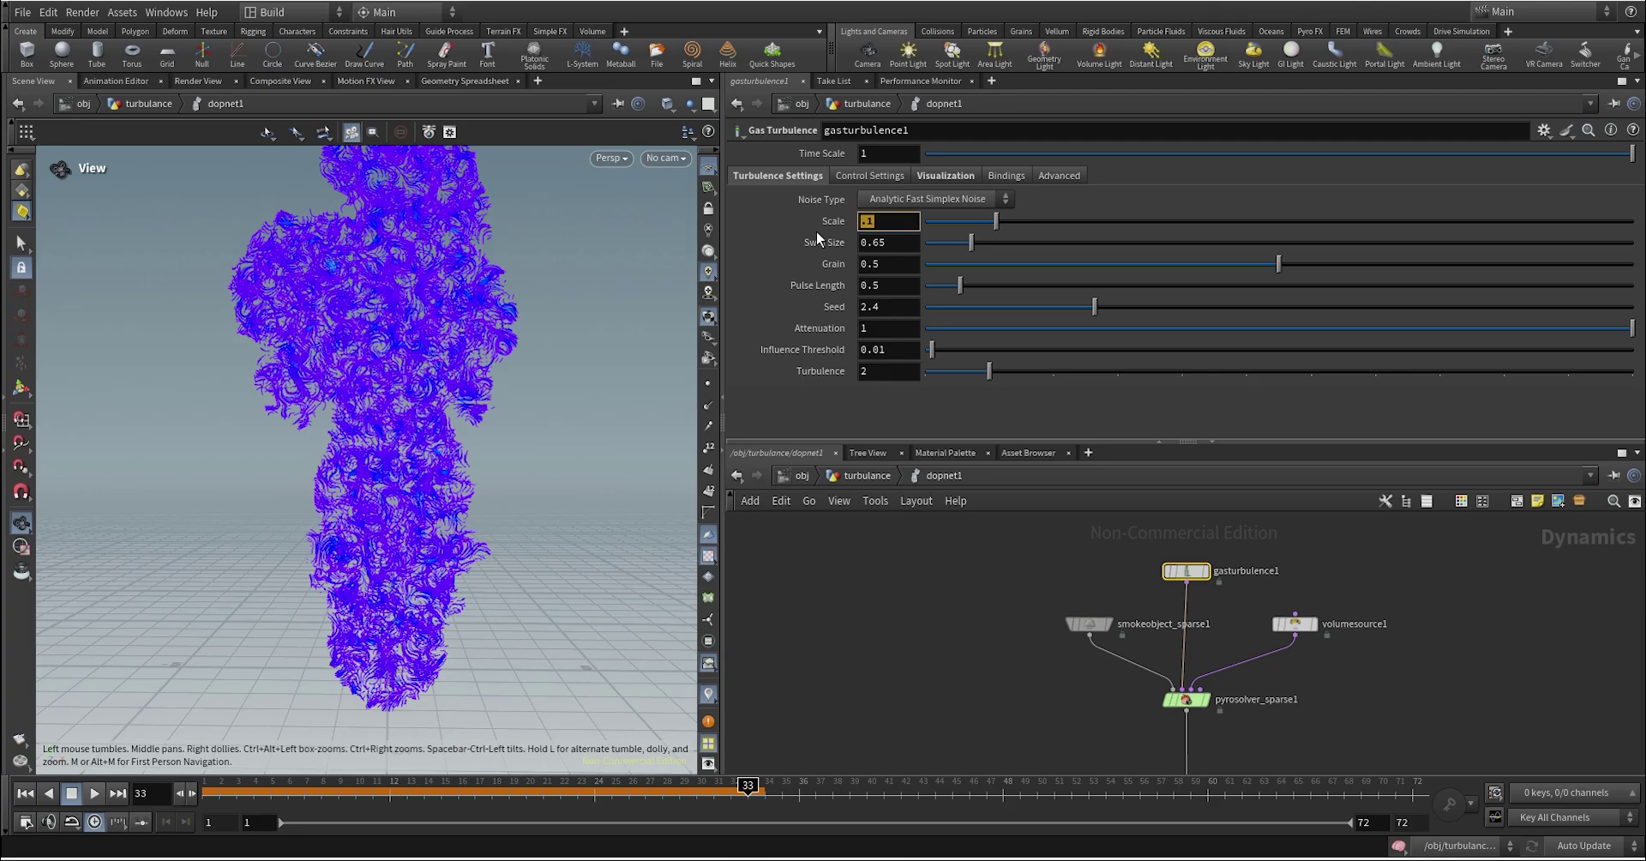
pyautogui.write('10')
pyautogui.press('Return')
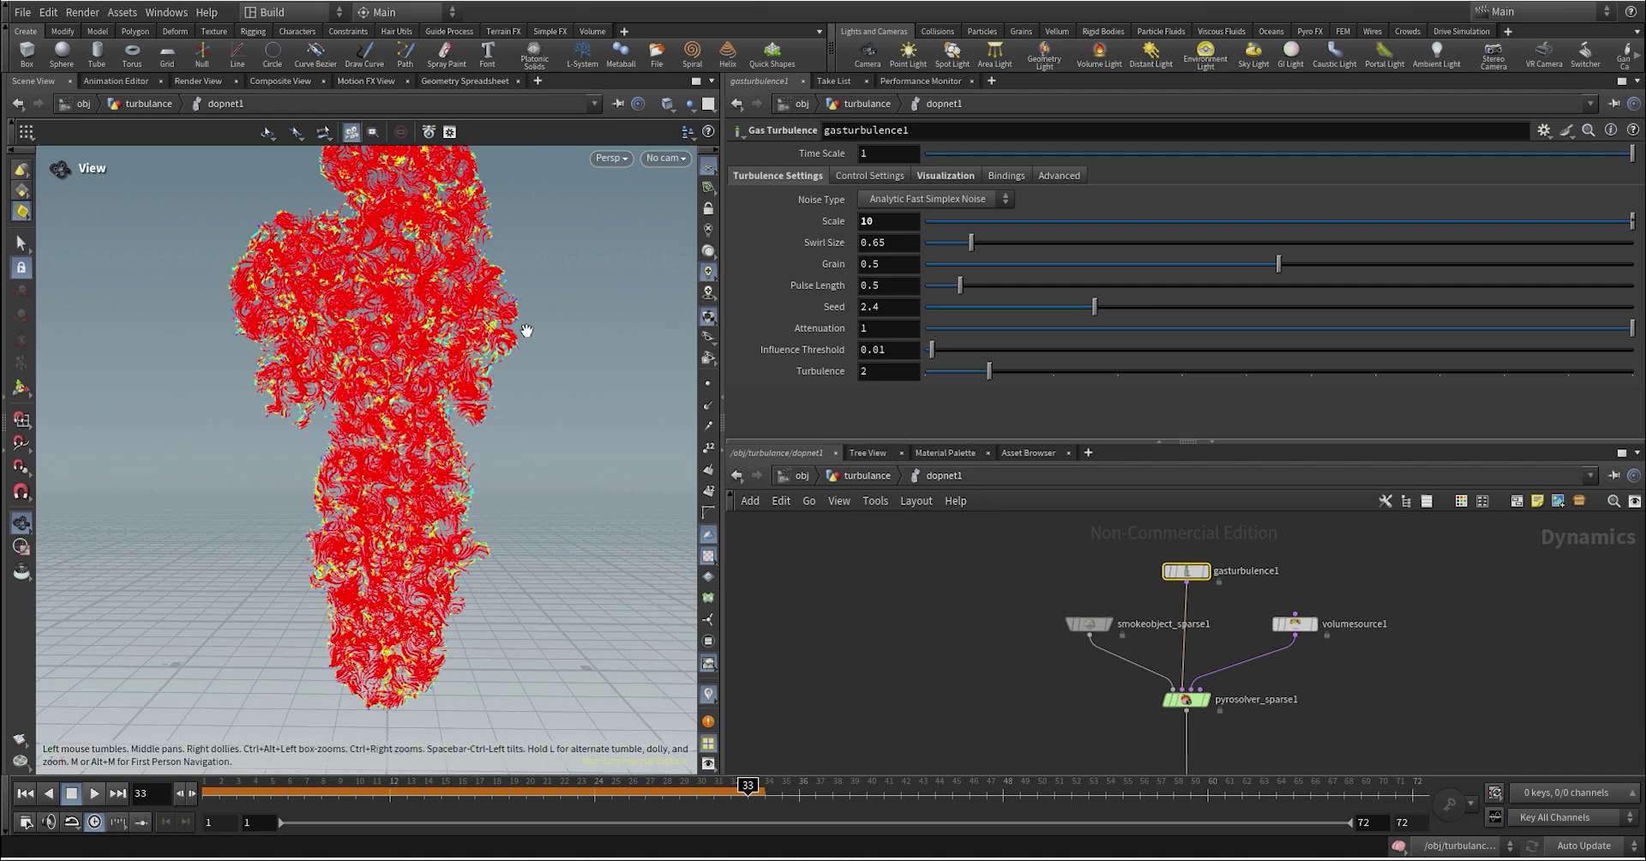
# Step: Turn the smoke object's Density guide back on and play the simulation from frame 1
pyautogui.moveTo(1083, 648); pyautogui.dragTo(1083, 649)
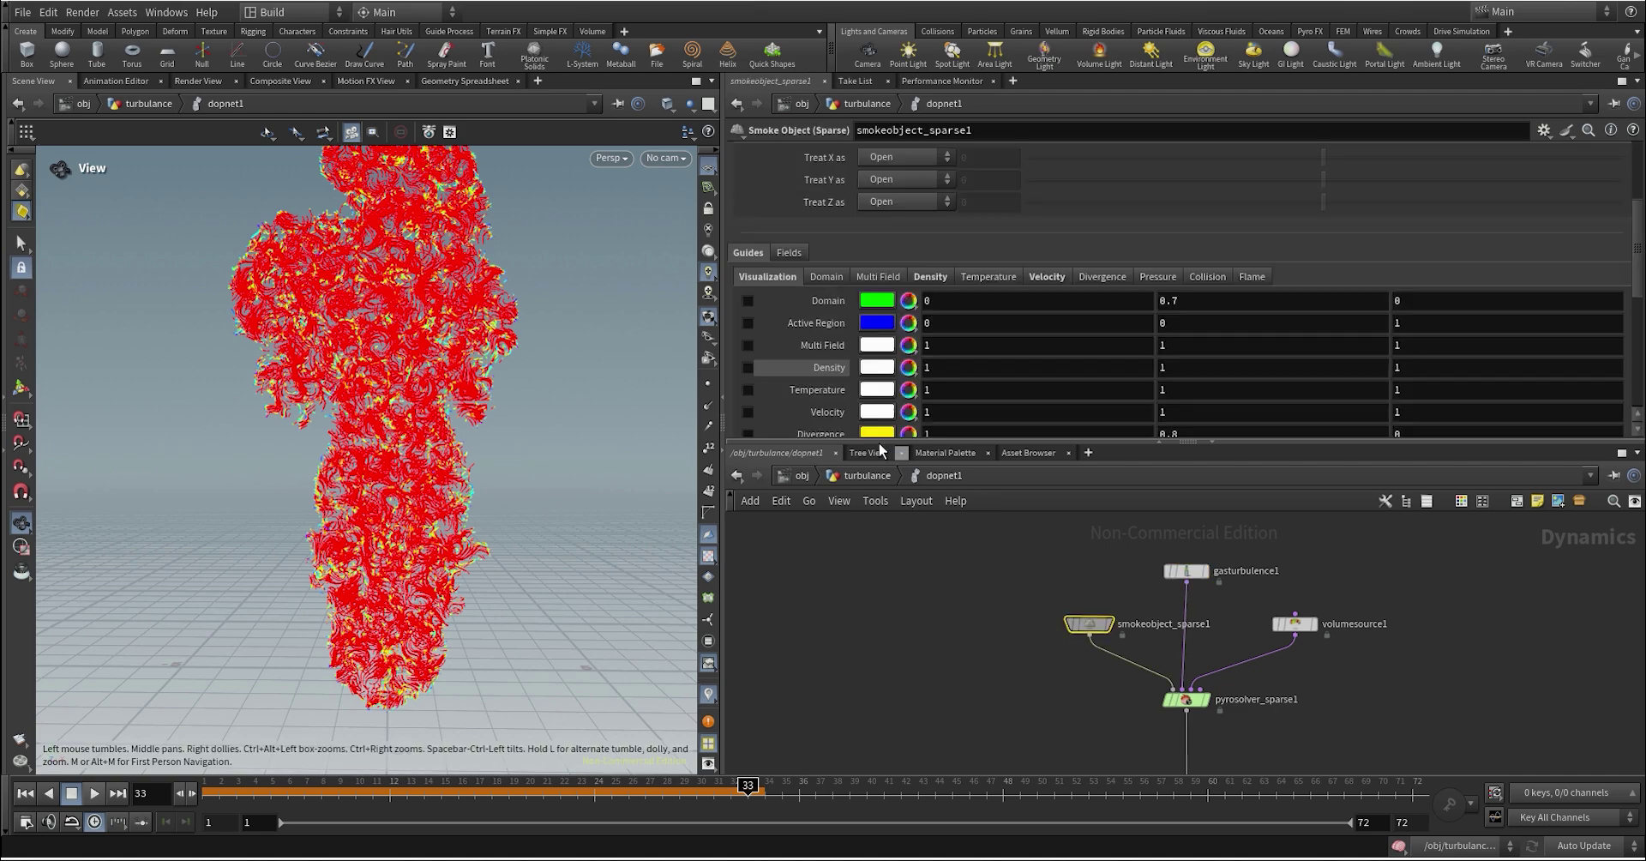
pyautogui.click(748, 369)
pyautogui.click(214, 784)
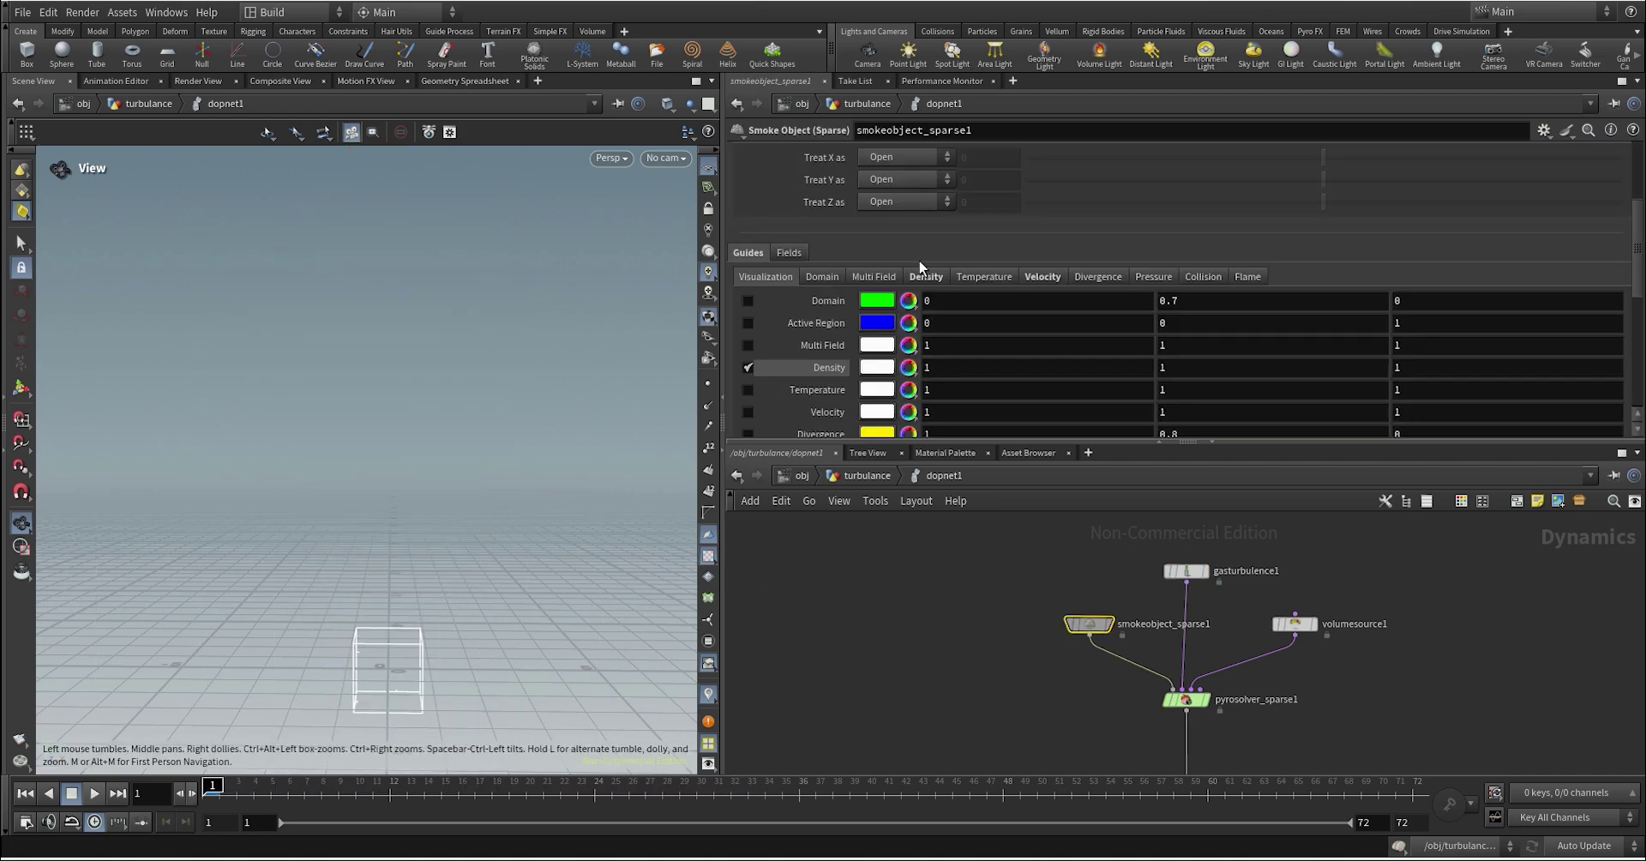
pyautogui.press('Up')
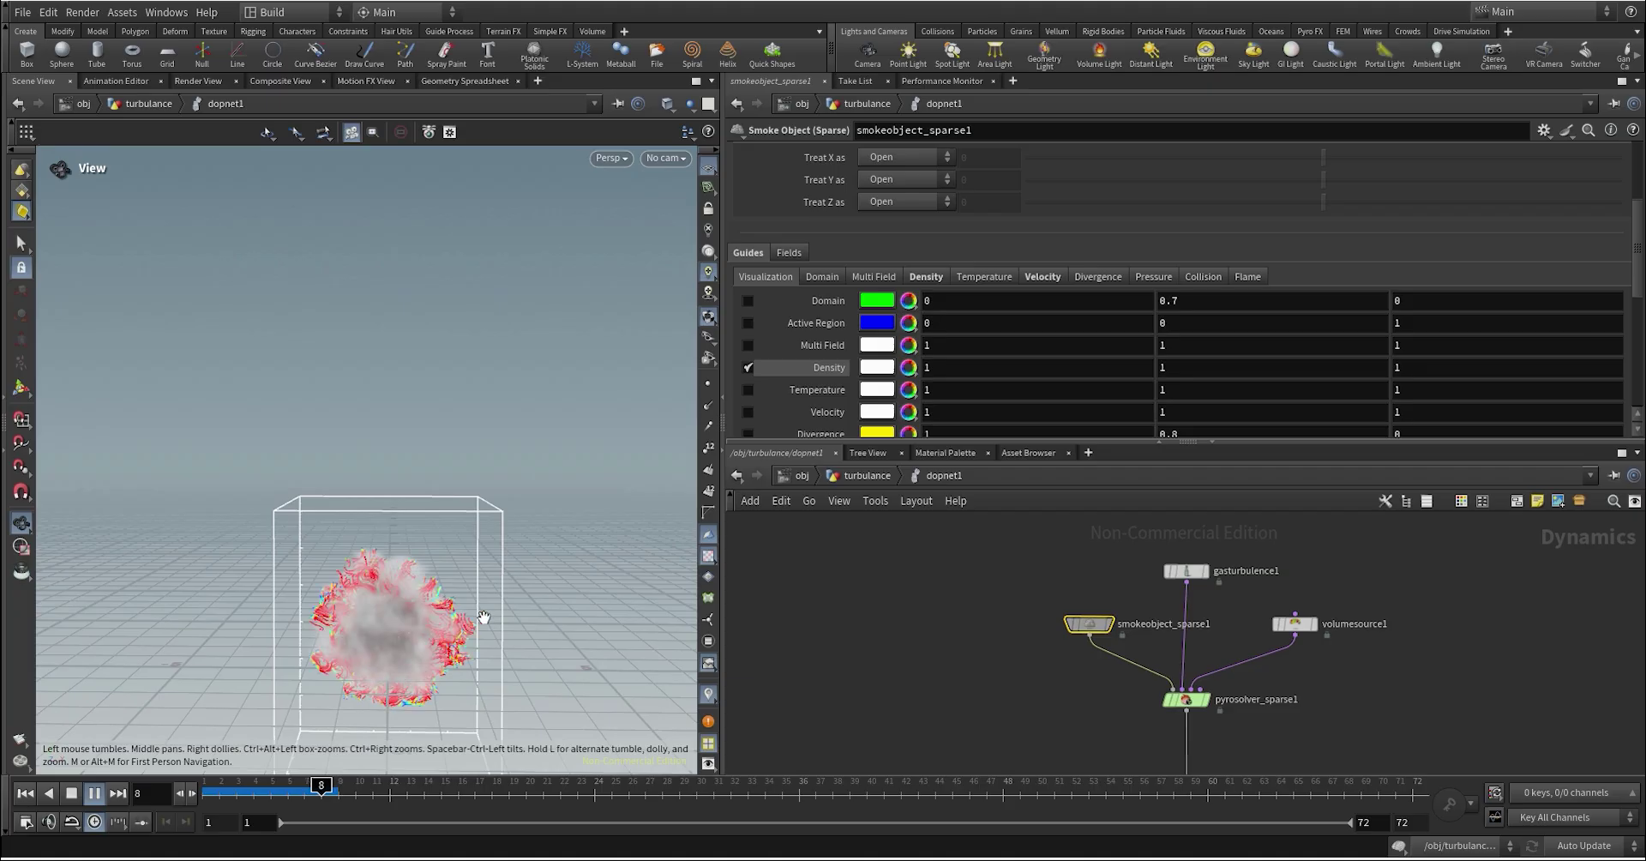
# Step: Turn off Visualize Turbulence on the gas turbulence node and move the playback to frame 6
pyautogui.click(1187, 570)
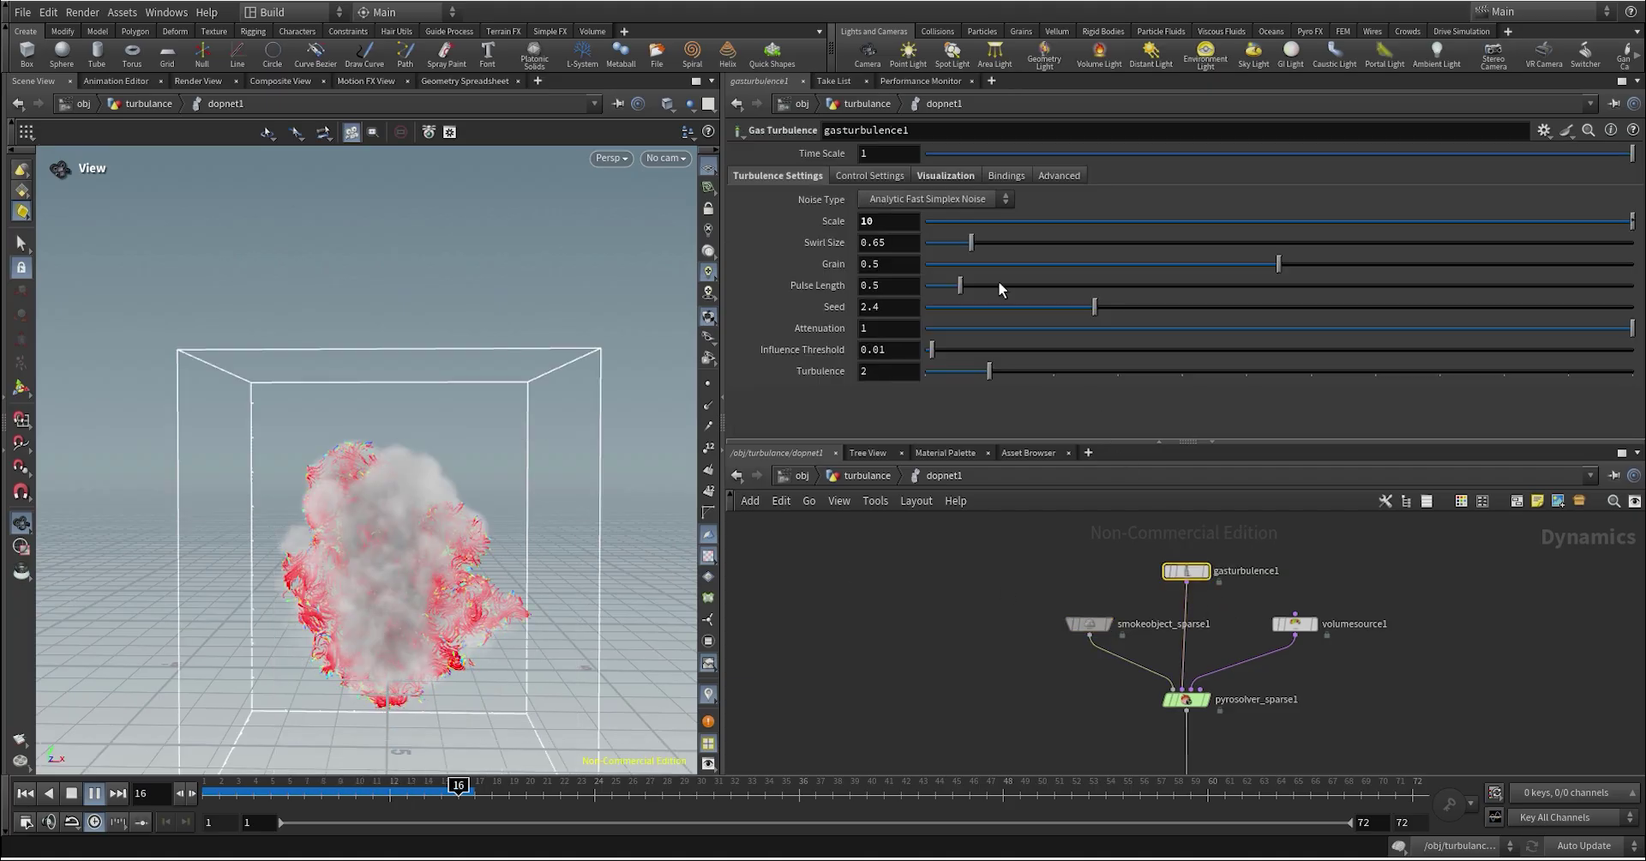
pyautogui.click(942, 176)
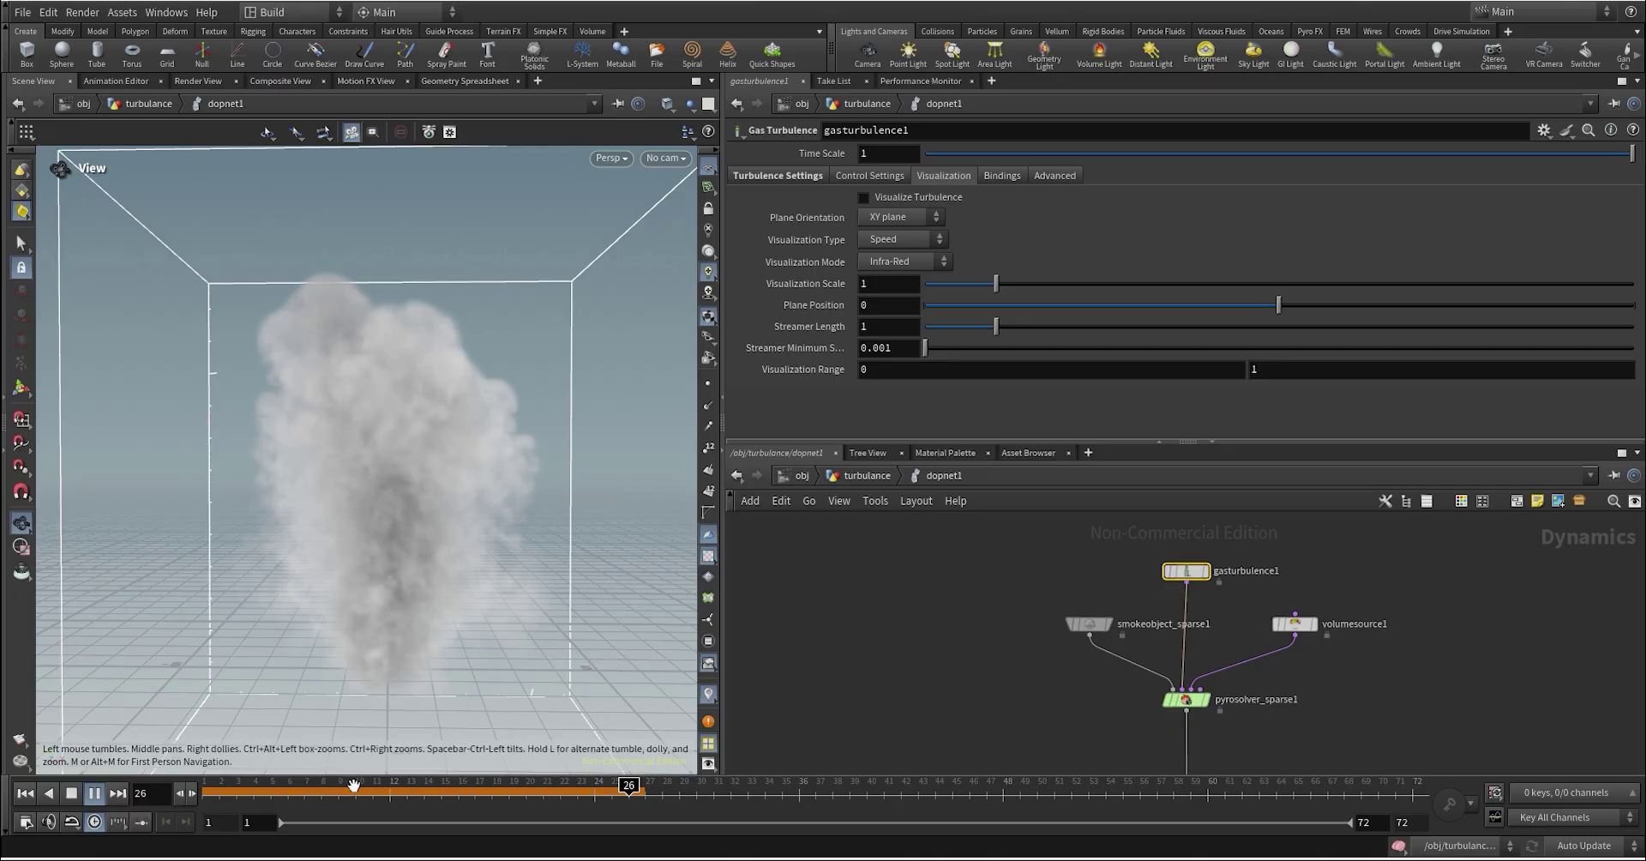
pyautogui.click(290, 794)
# Step: Set the gas turbulence Scale to 1, play the simulation from frame 1 and scrub through the result
pyautogui.click(795, 175)
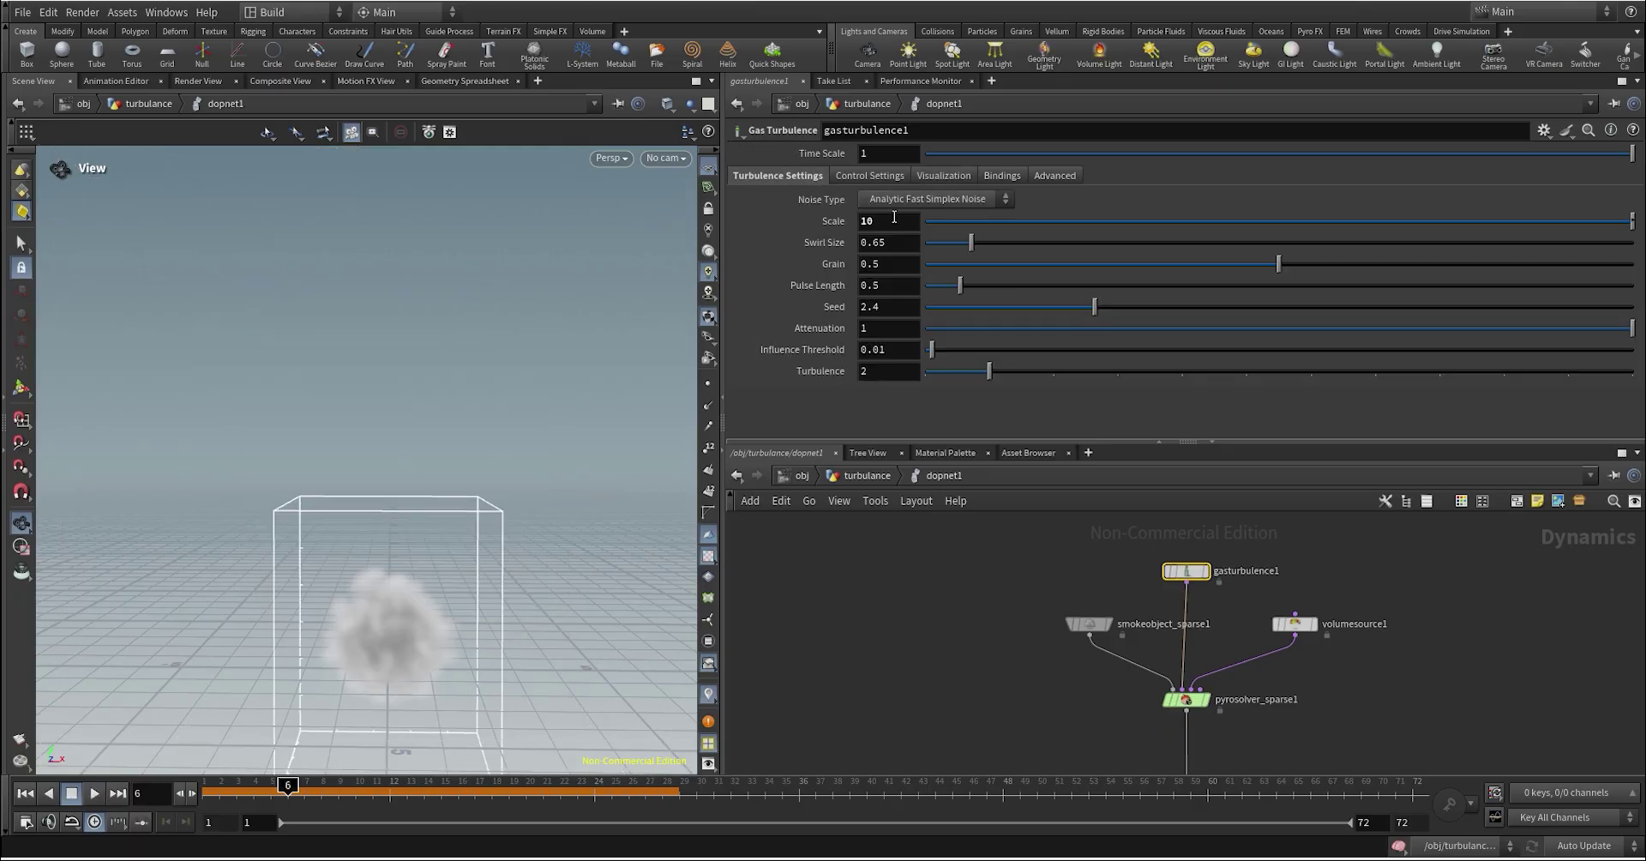
pyautogui.press('Return')
pyautogui.click(206, 793)
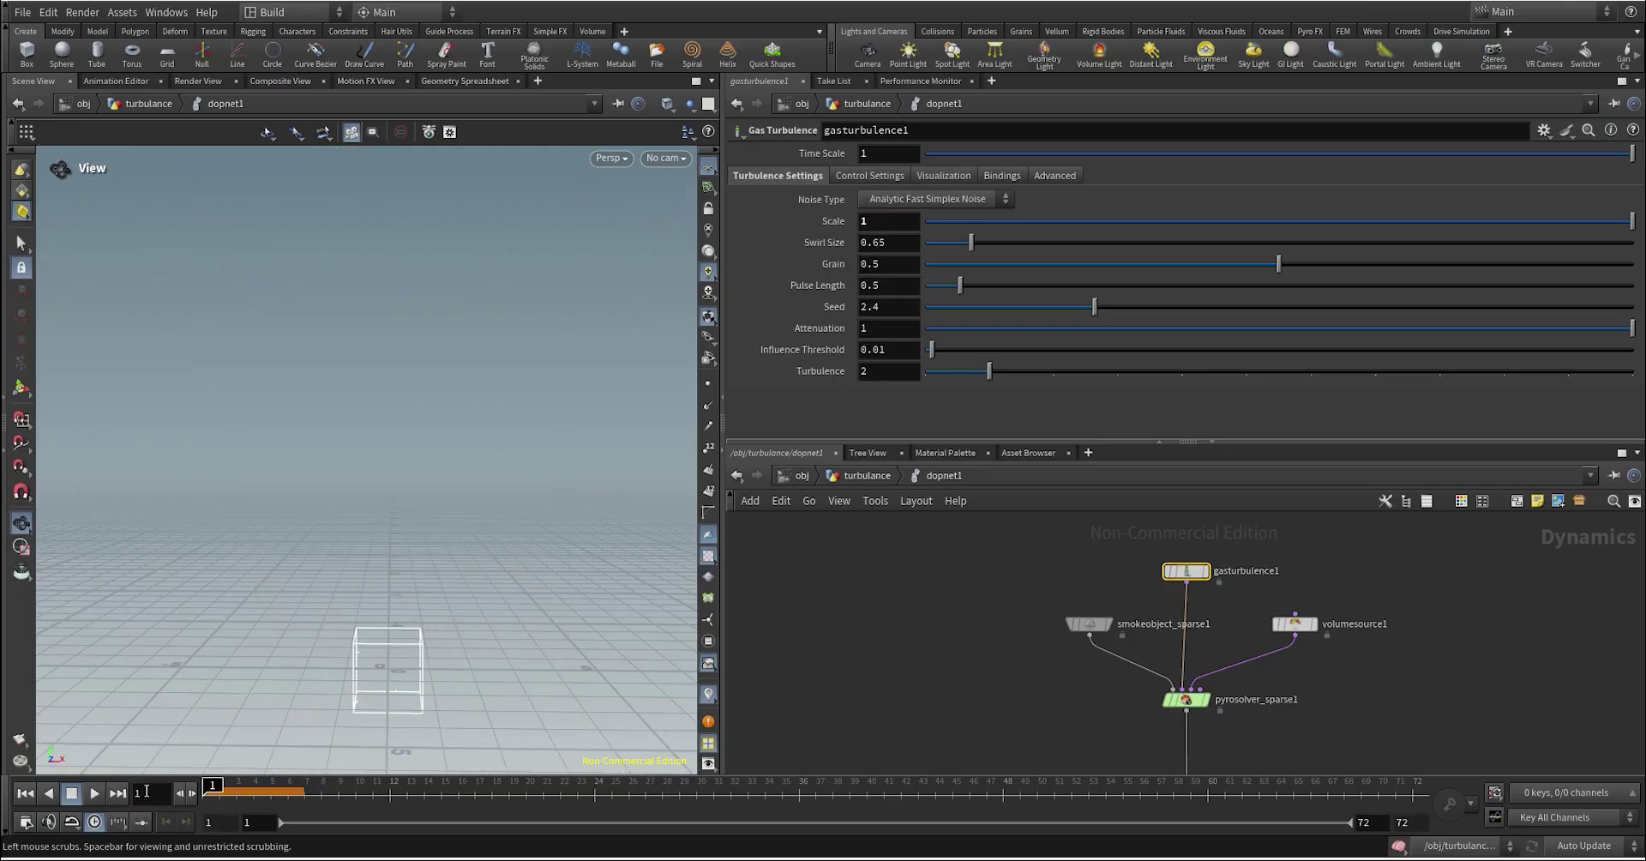
pyautogui.click(94, 794)
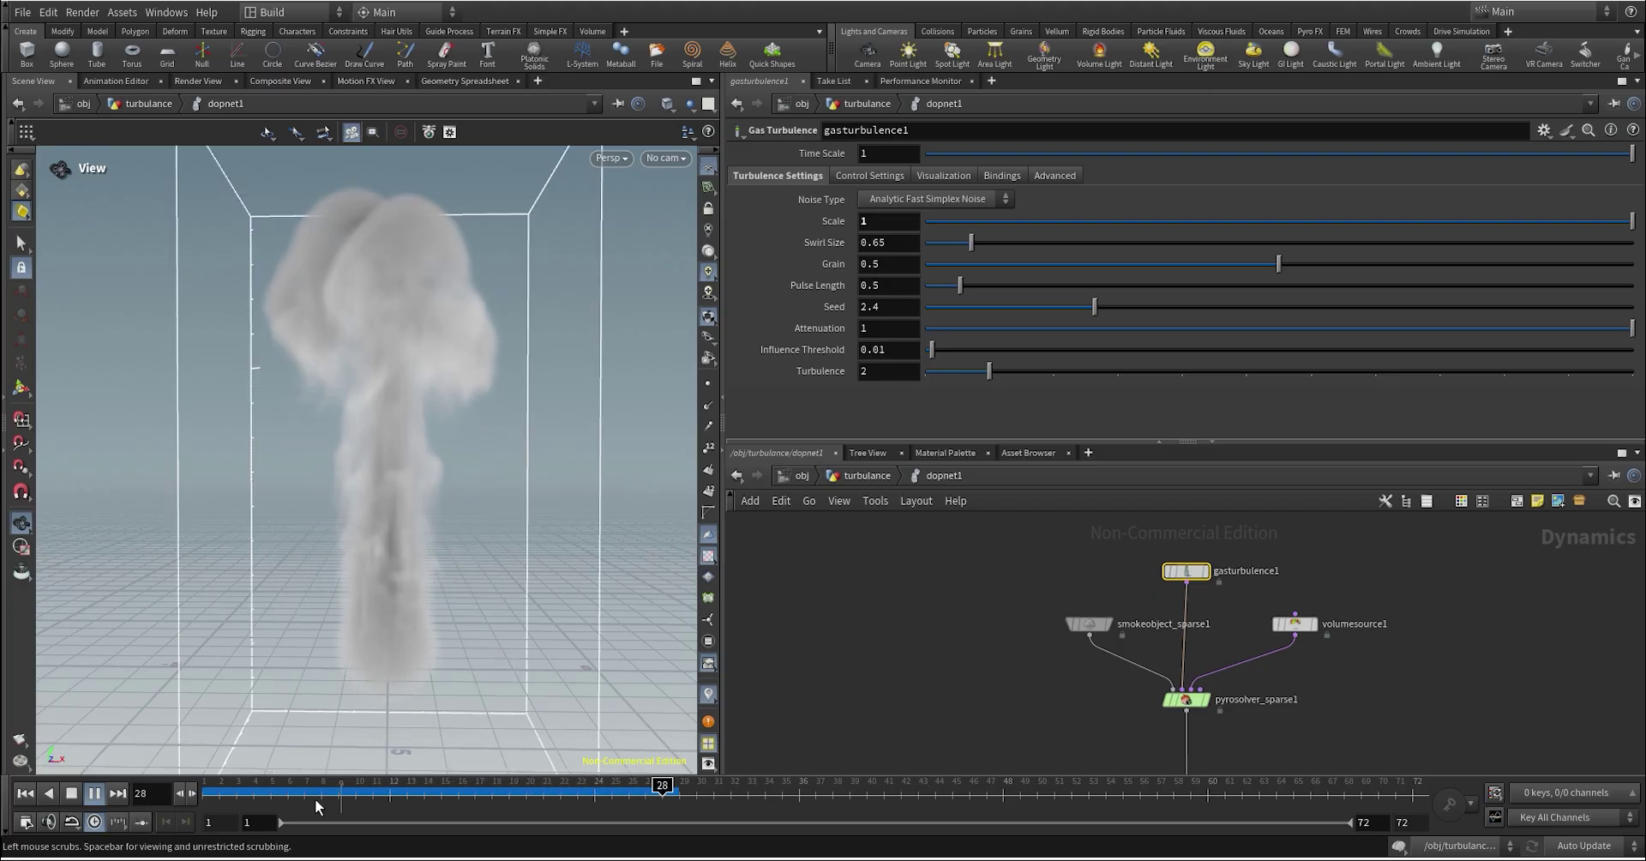
pyautogui.moveTo(273, 793); pyautogui.dragTo(527, 793)
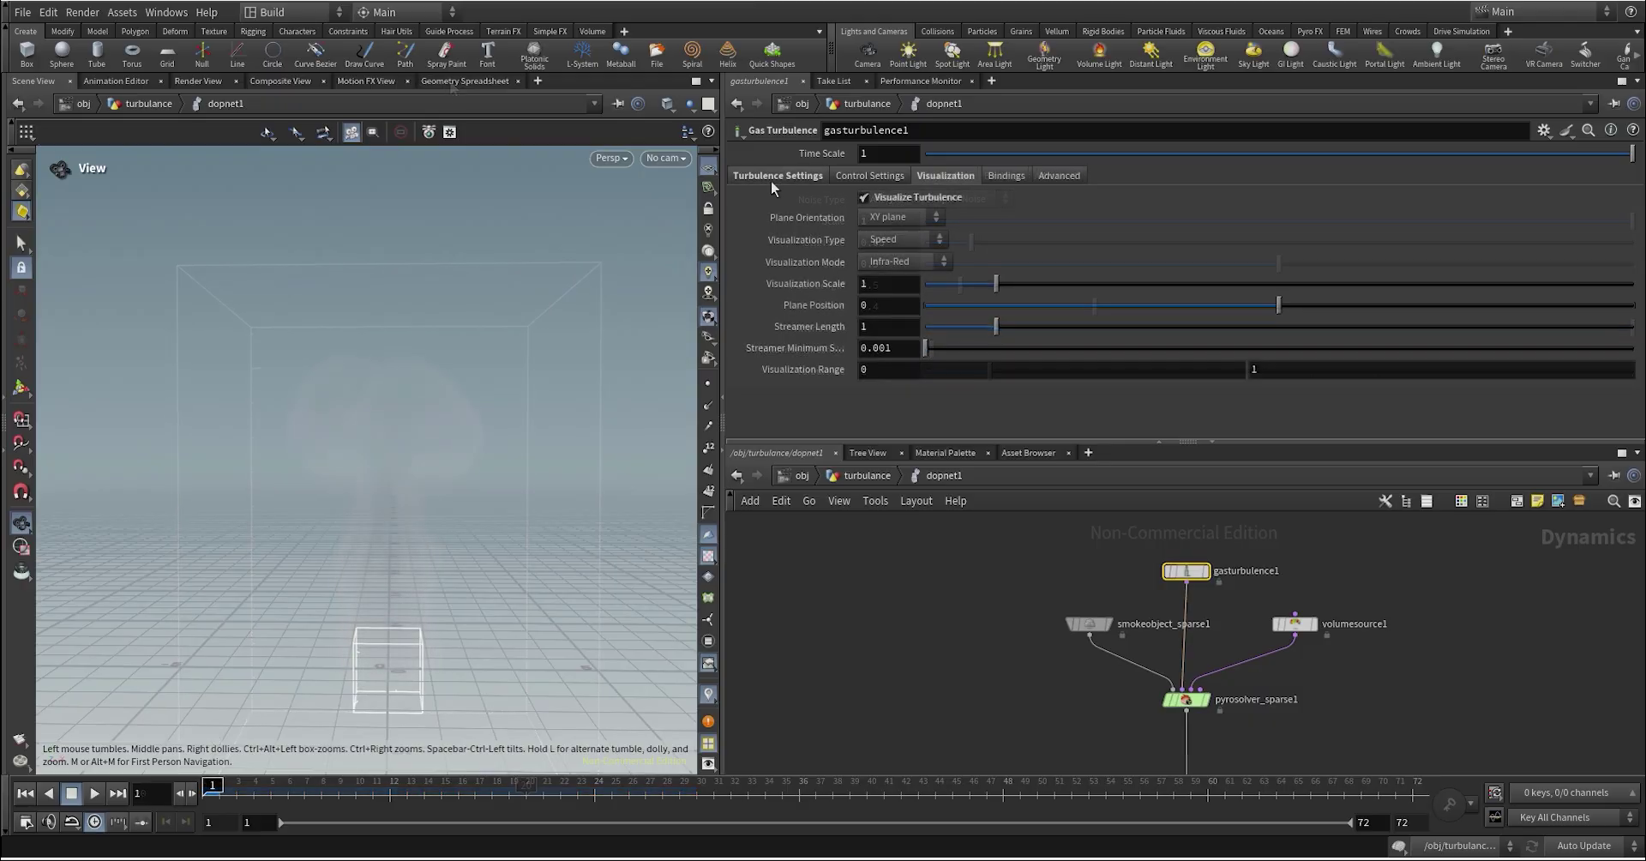
# Step: With Visualize Turbulence enabled, set the gas turbulence Scale to 3 and play the simulation from frame 1
pyautogui.click(771, 177)
pyautogui.write('3')
pyautogui.press('Tab')
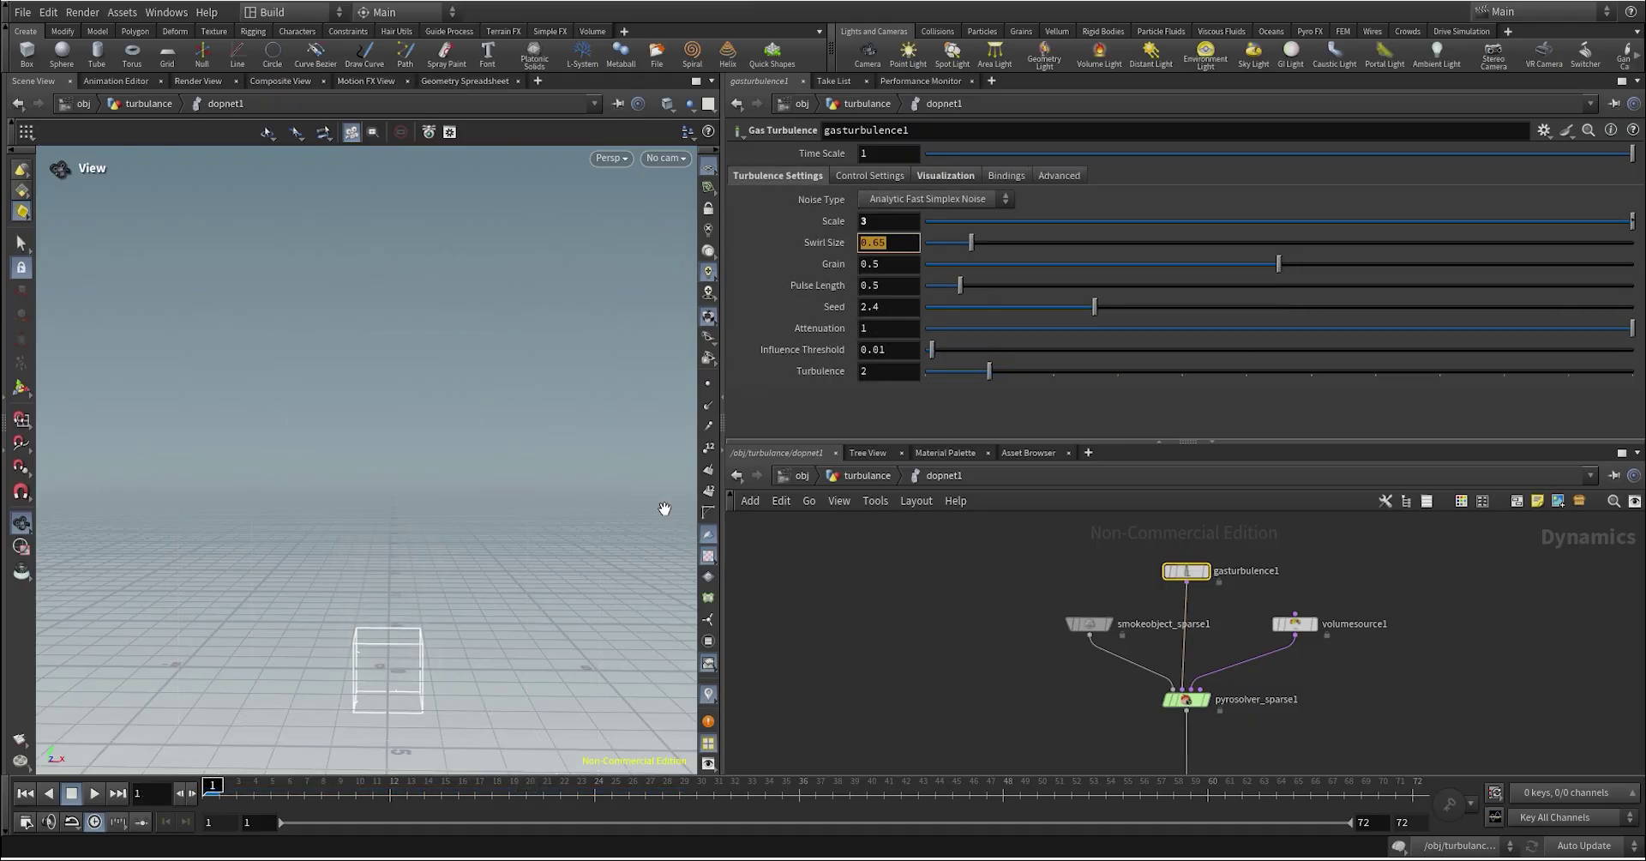
pyautogui.click(95, 794)
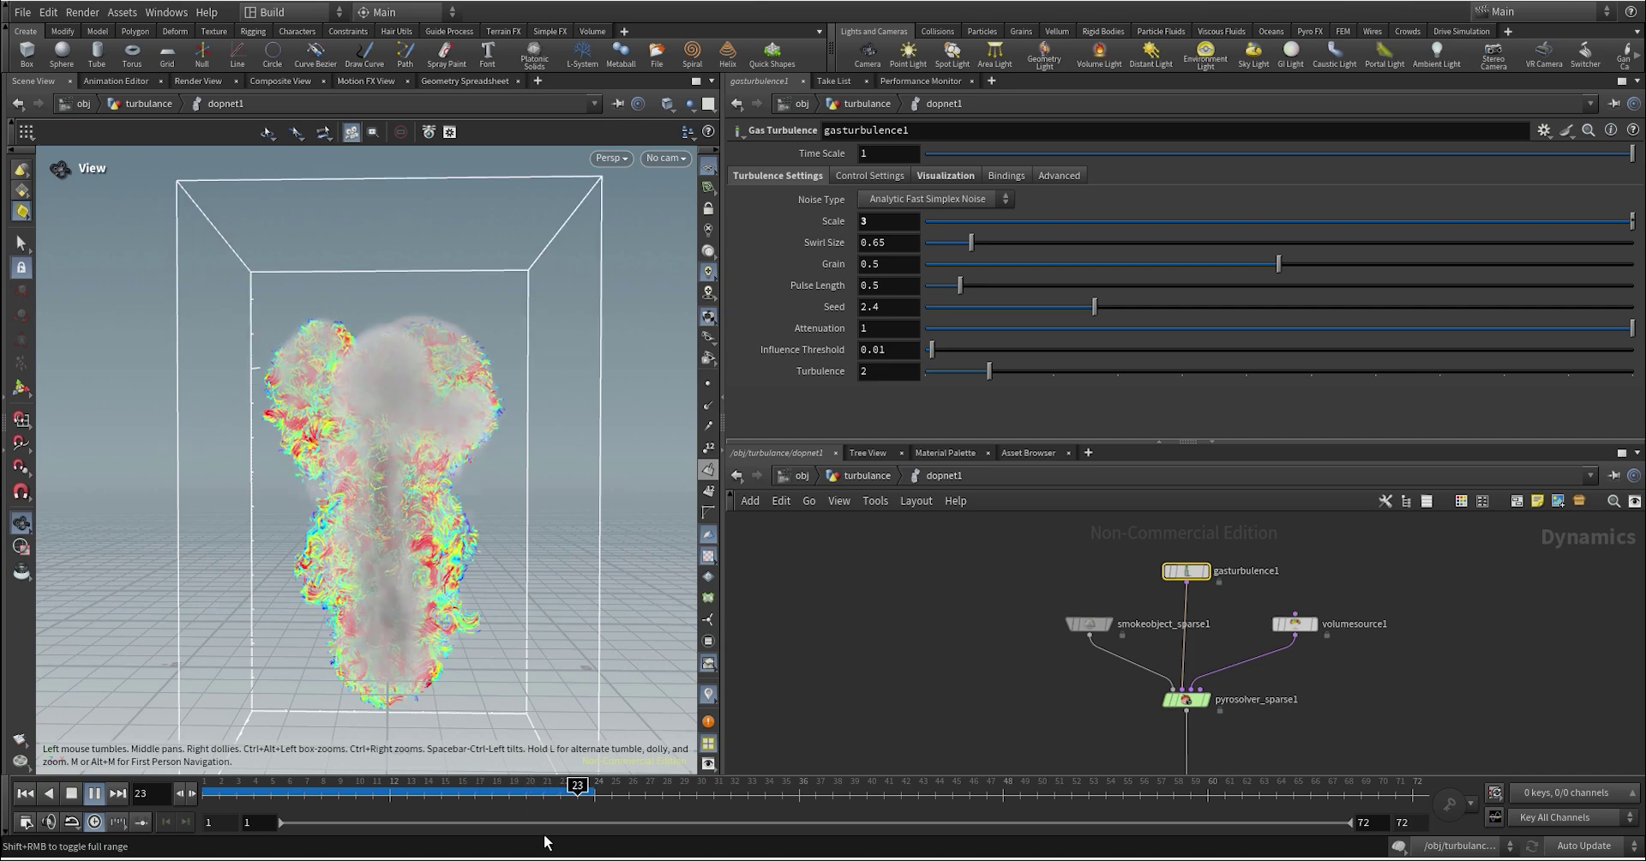
pyautogui.click(89, 797)
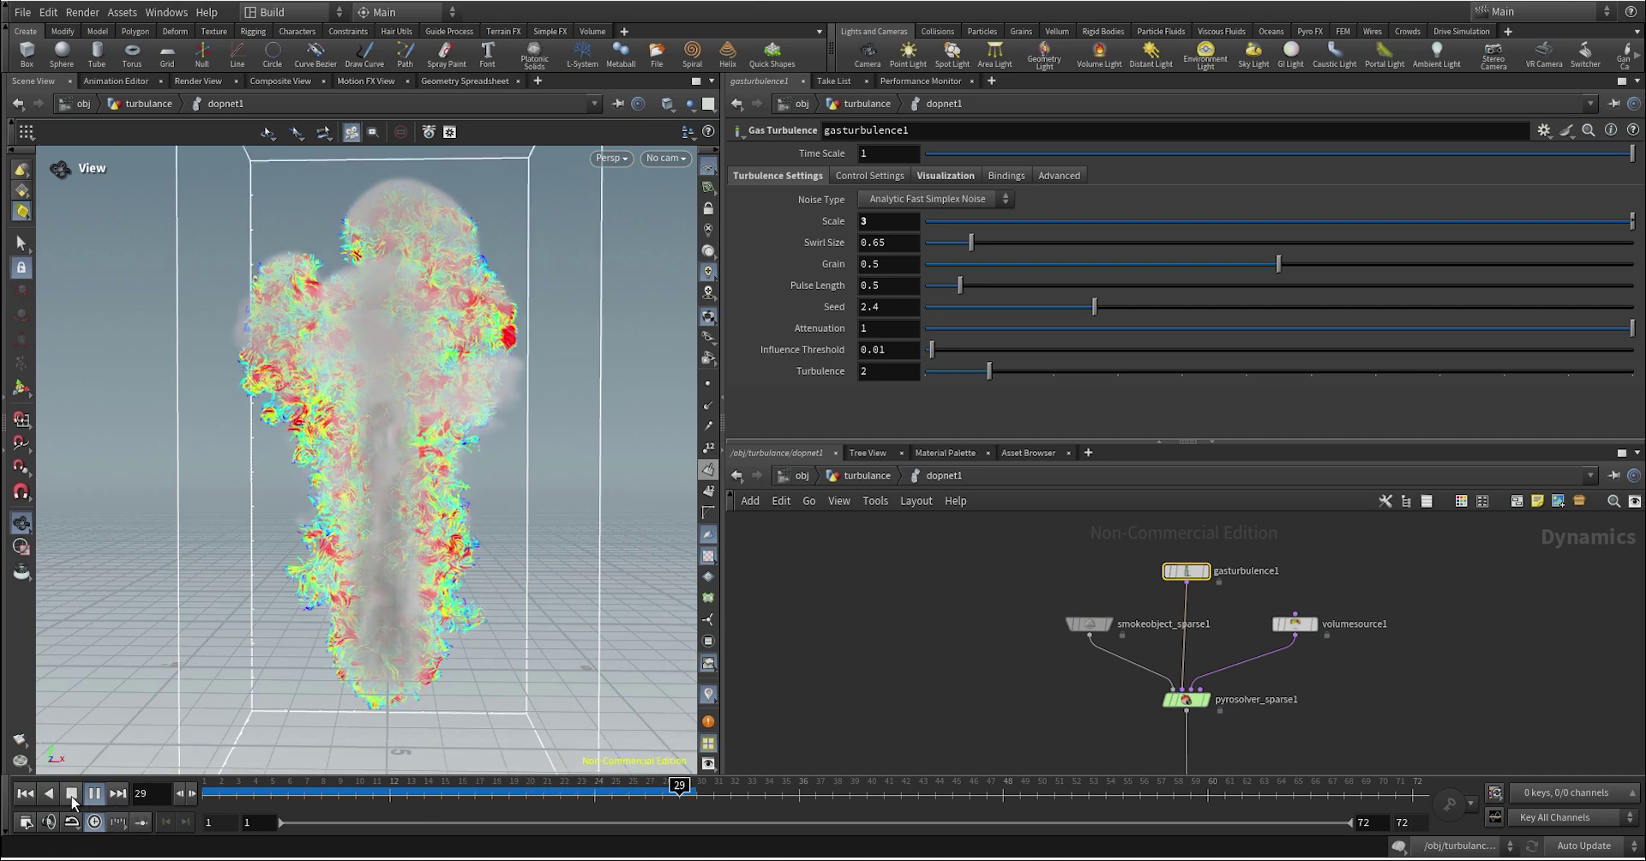
# Step: Turn off the smoke object's Density guide, reselect the gas turbulence node and inspect the turbulence visualization up close
pyautogui.click(1089, 623)
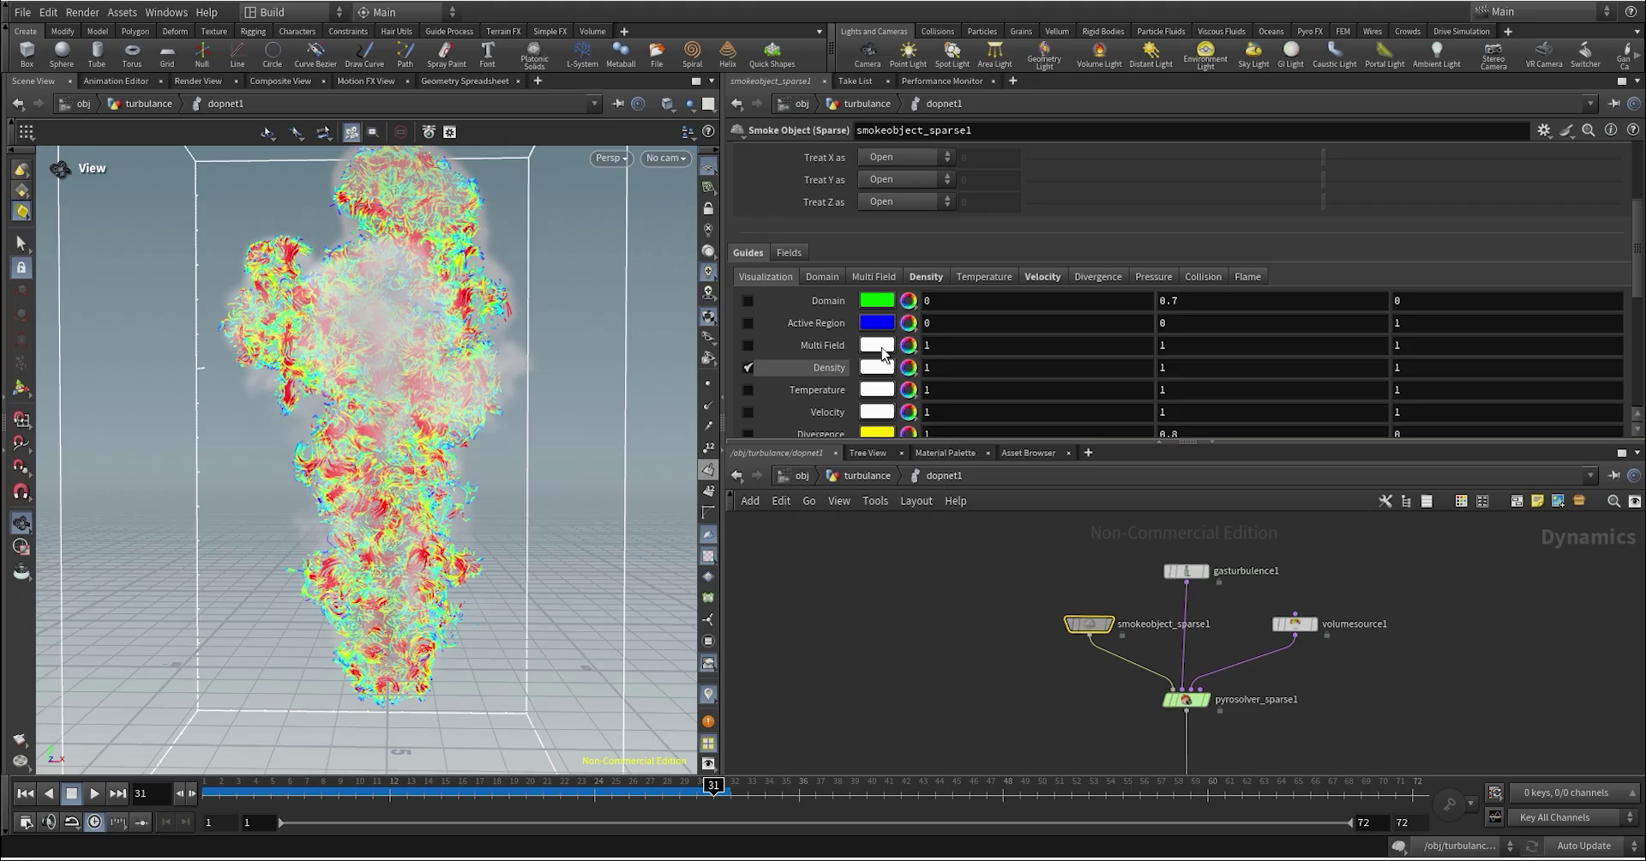
pyautogui.click(748, 369)
pyautogui.click(1186, 570)
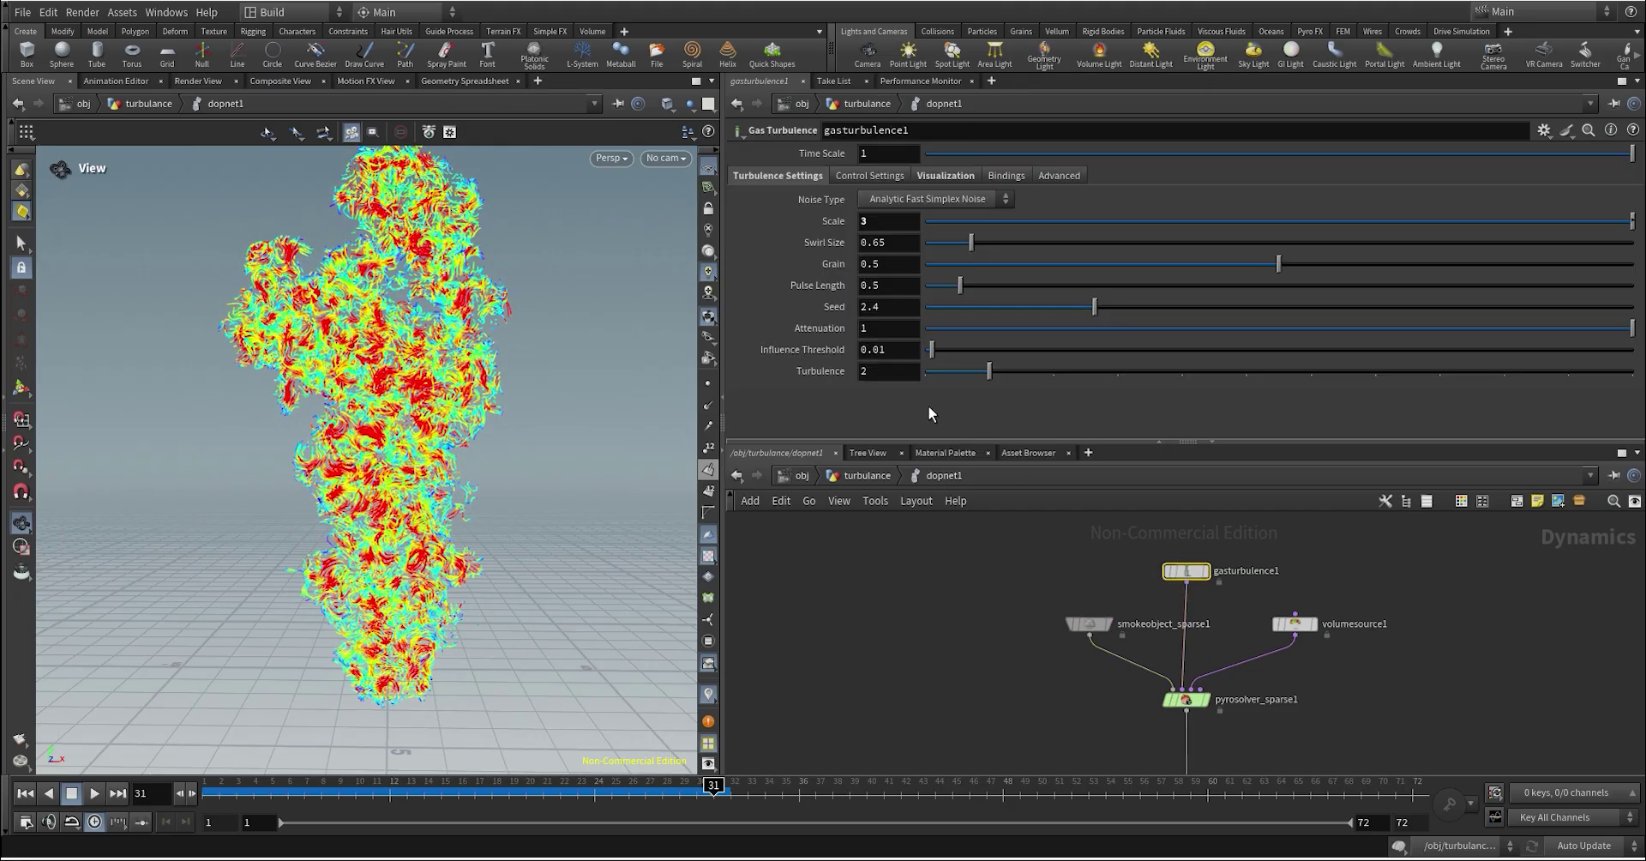
pyautogui.scroll(6, 360, 347)
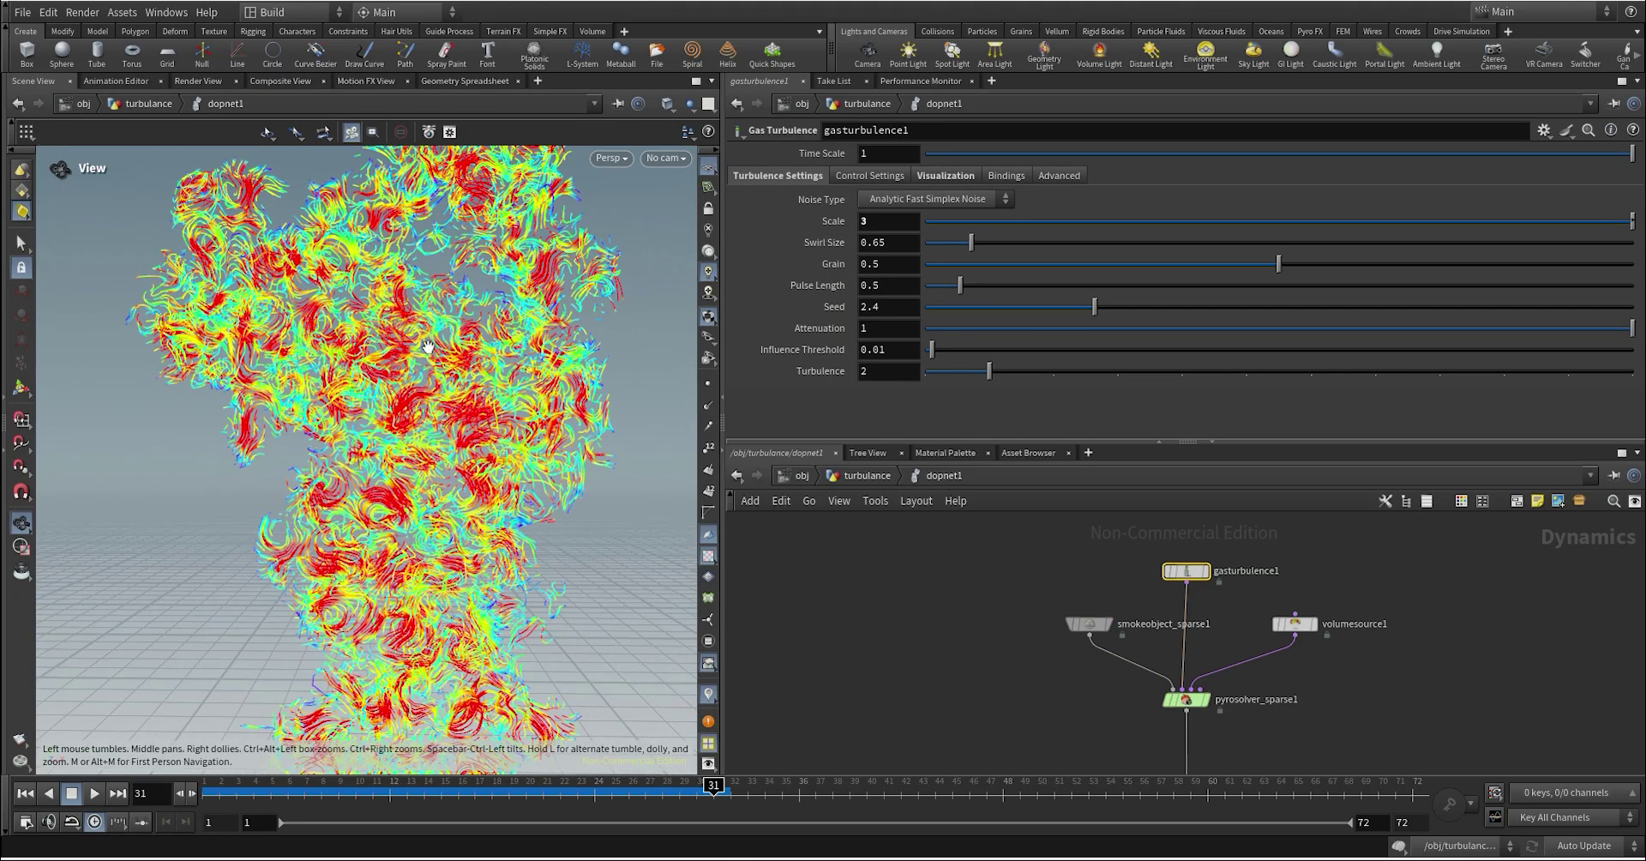
pyautogui.scroll(-5, 412, 402)
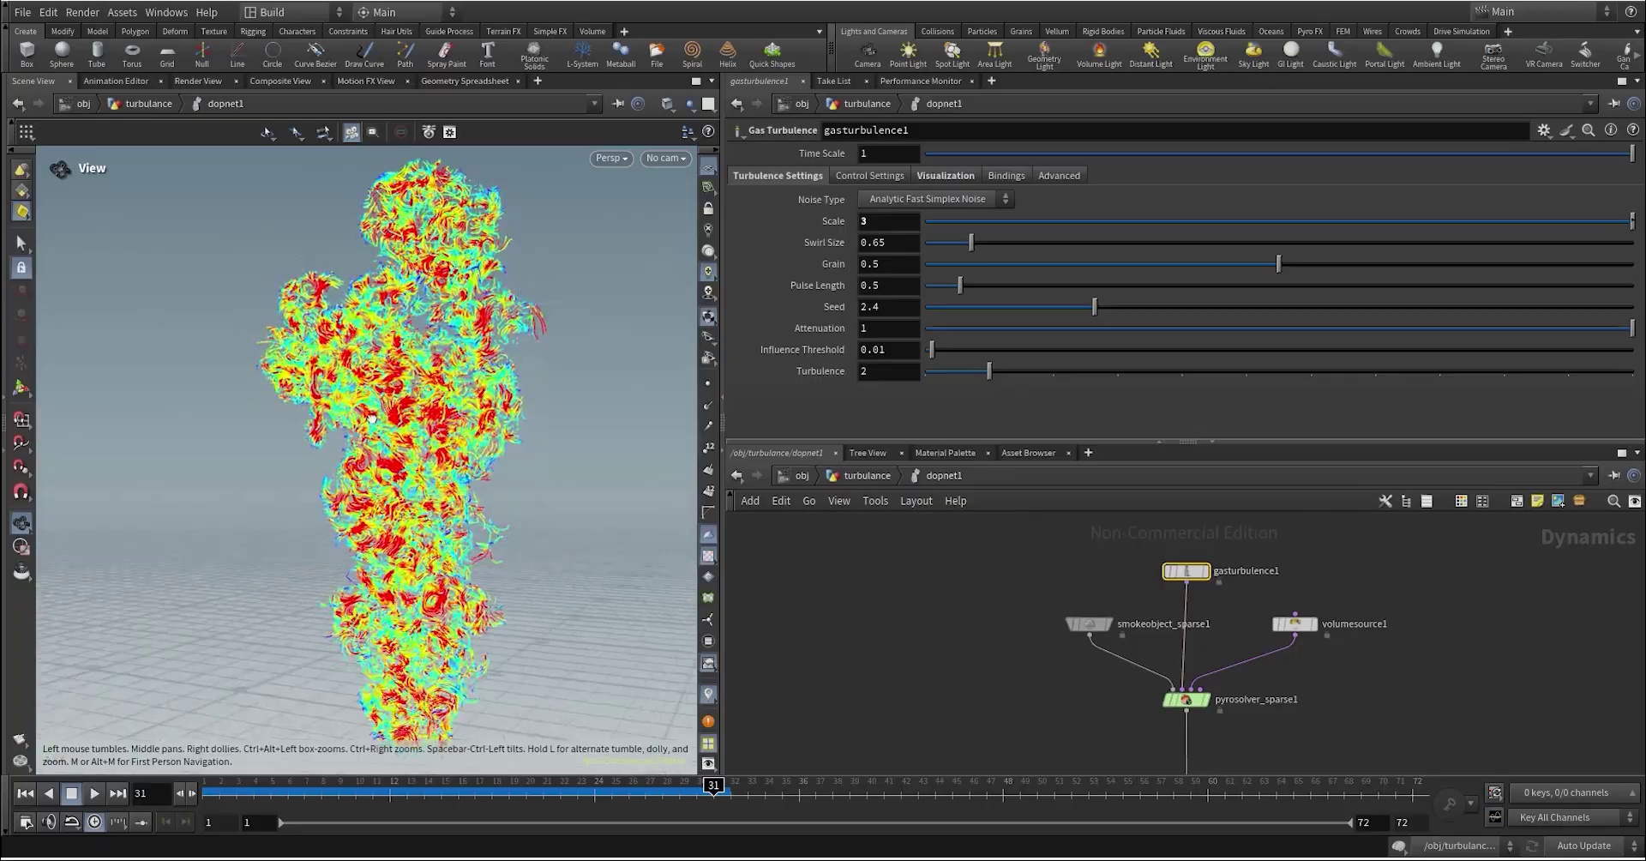
pyautogui.moveTo(397, 423); pyautogui.dragTo(552, 326)
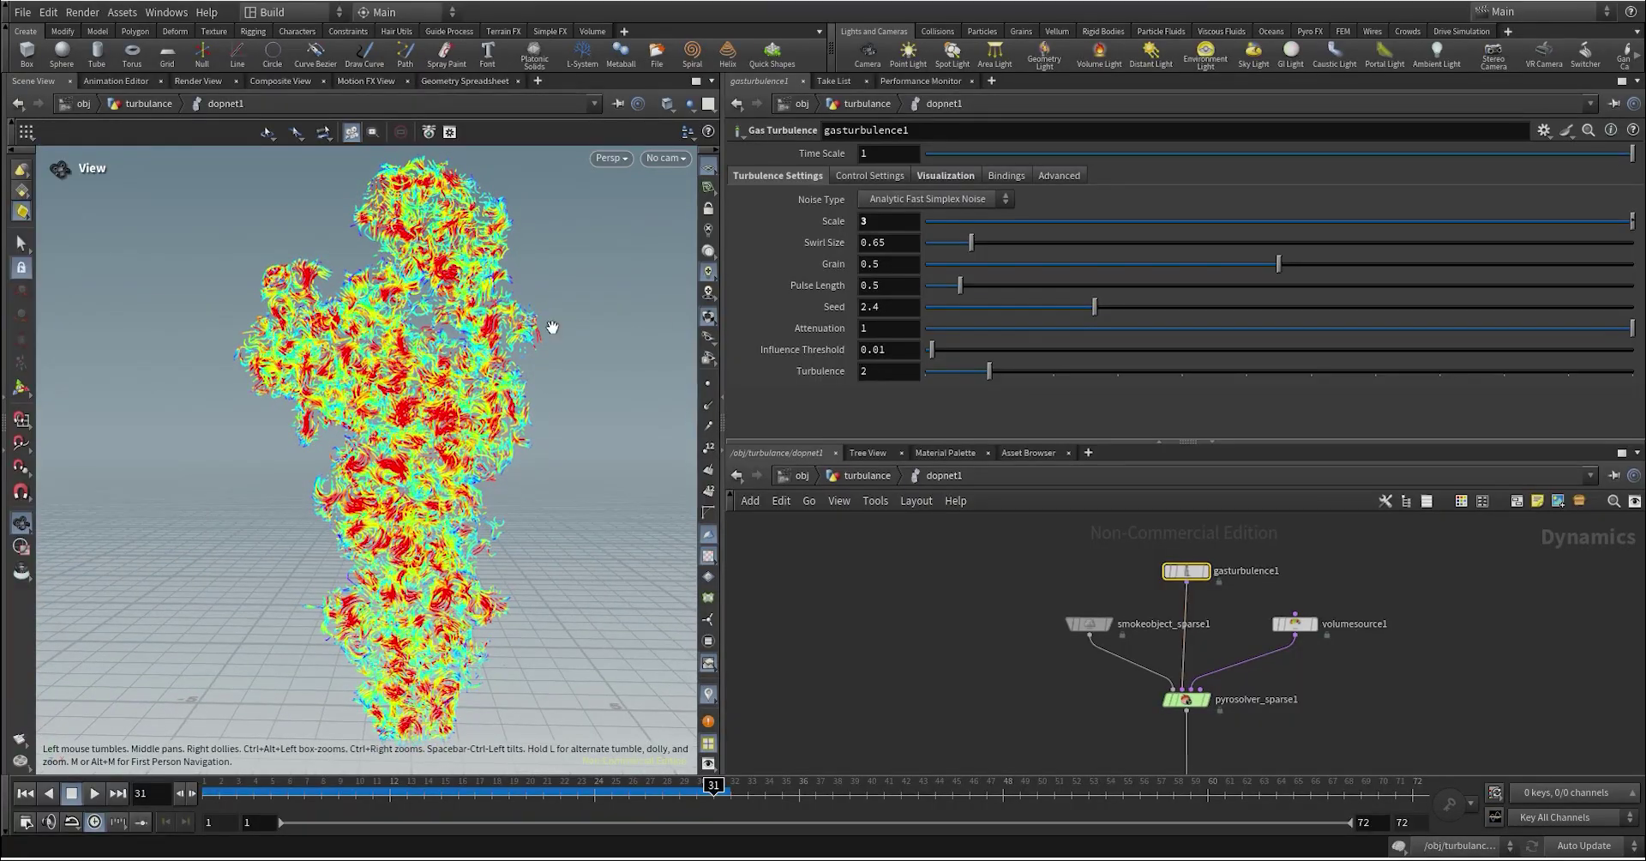
# Step: Try gas turbulence Swirl Size values of 0.2 and 10 to compare the visualized swirls
pyautogui.click(908, 244)
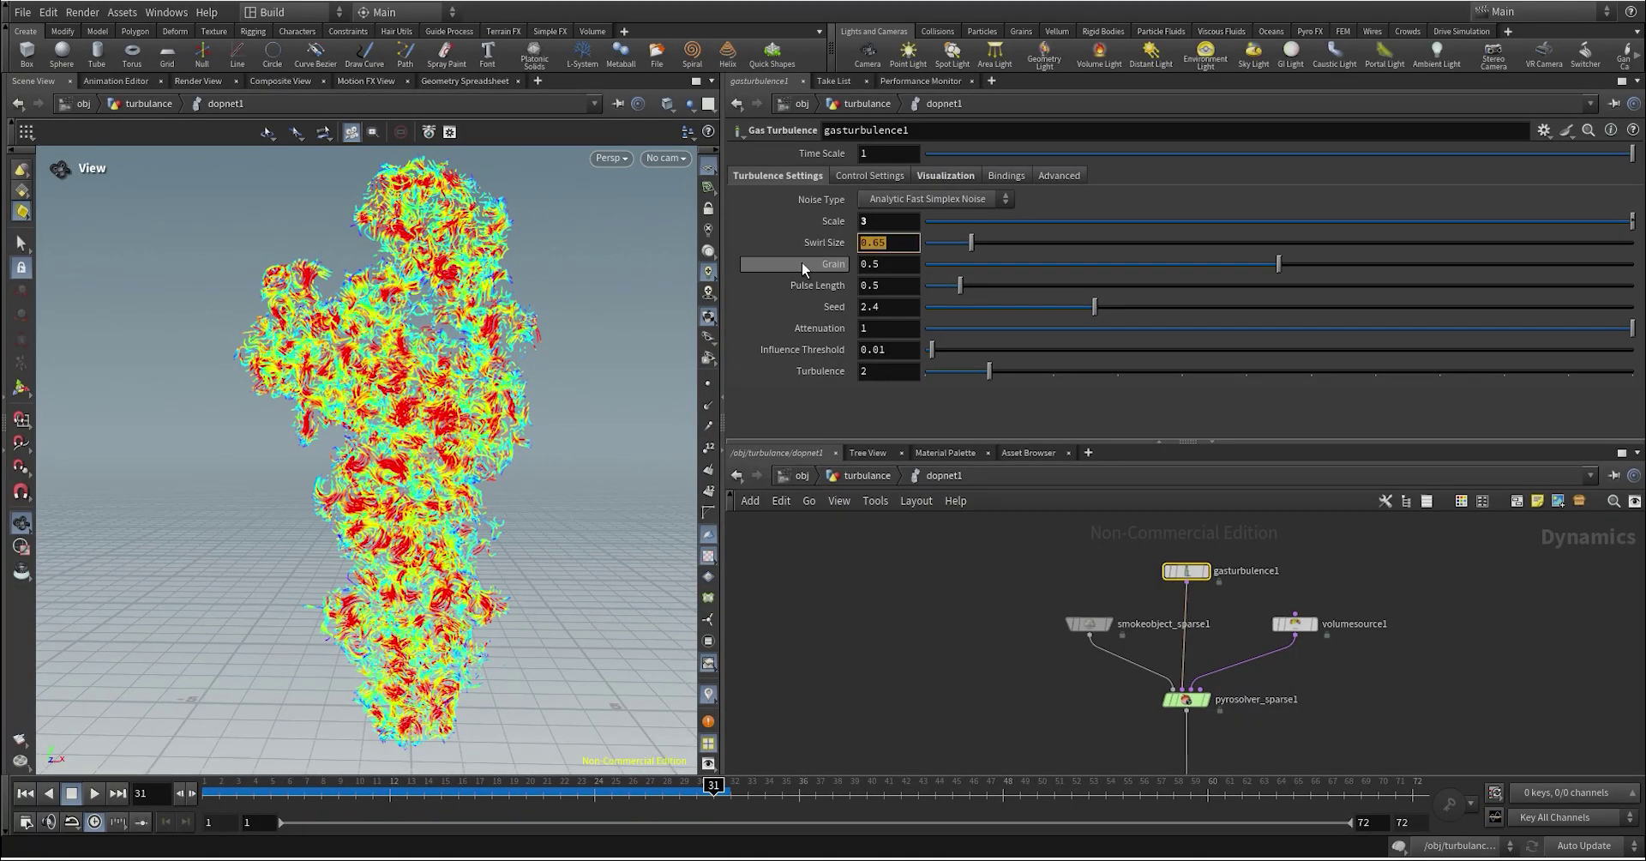
pyautogui.write('.2')
pyautogui.press('Return')
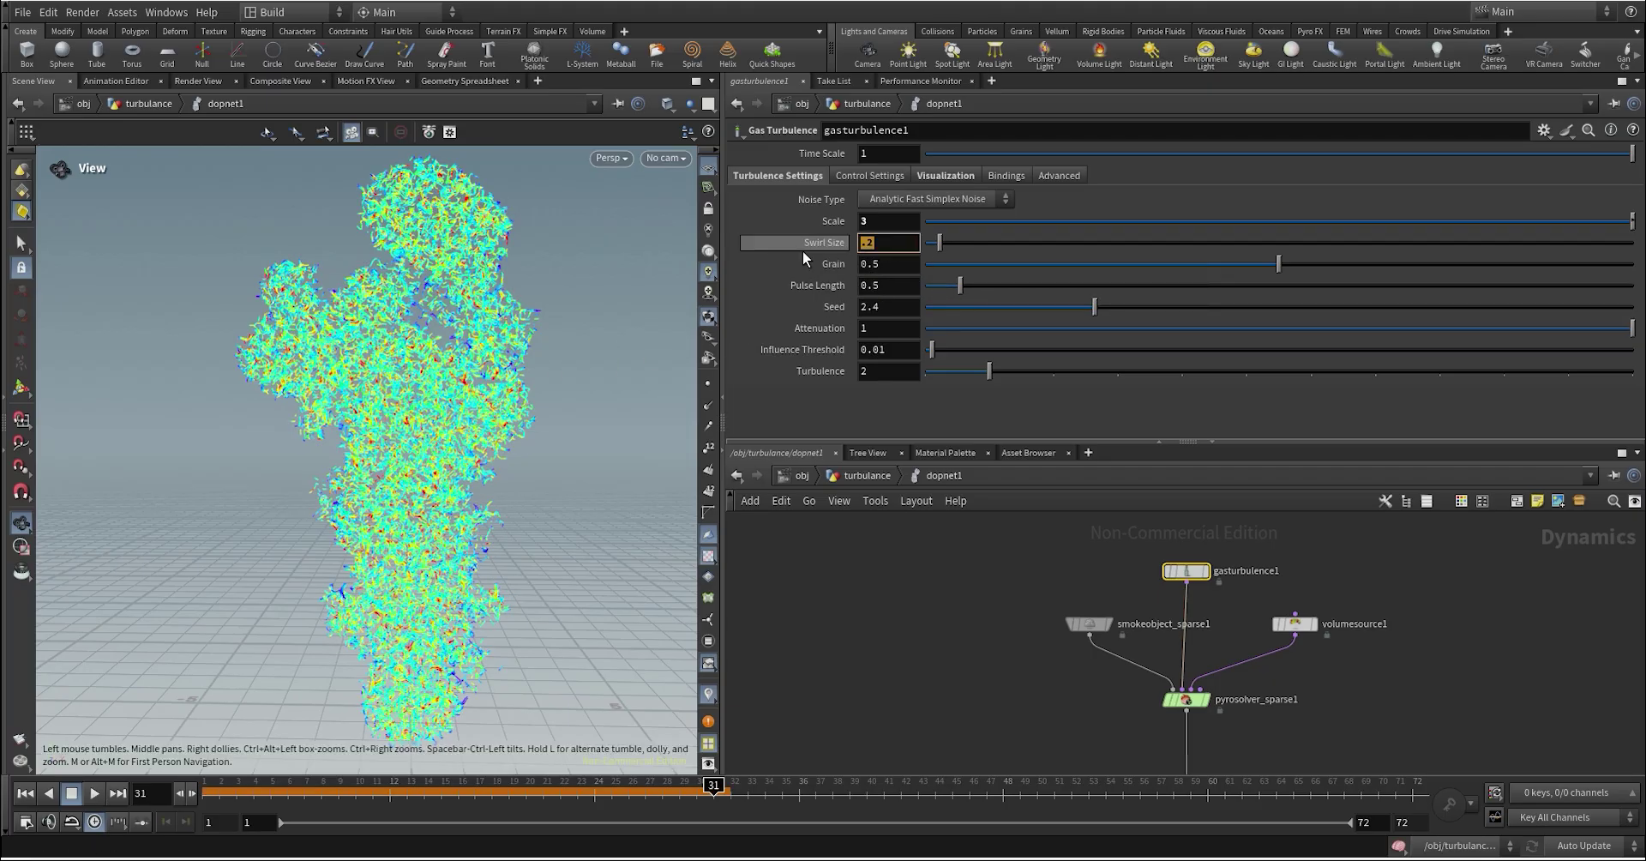
pyautogui.write('10')
pyautogui.press('Return')
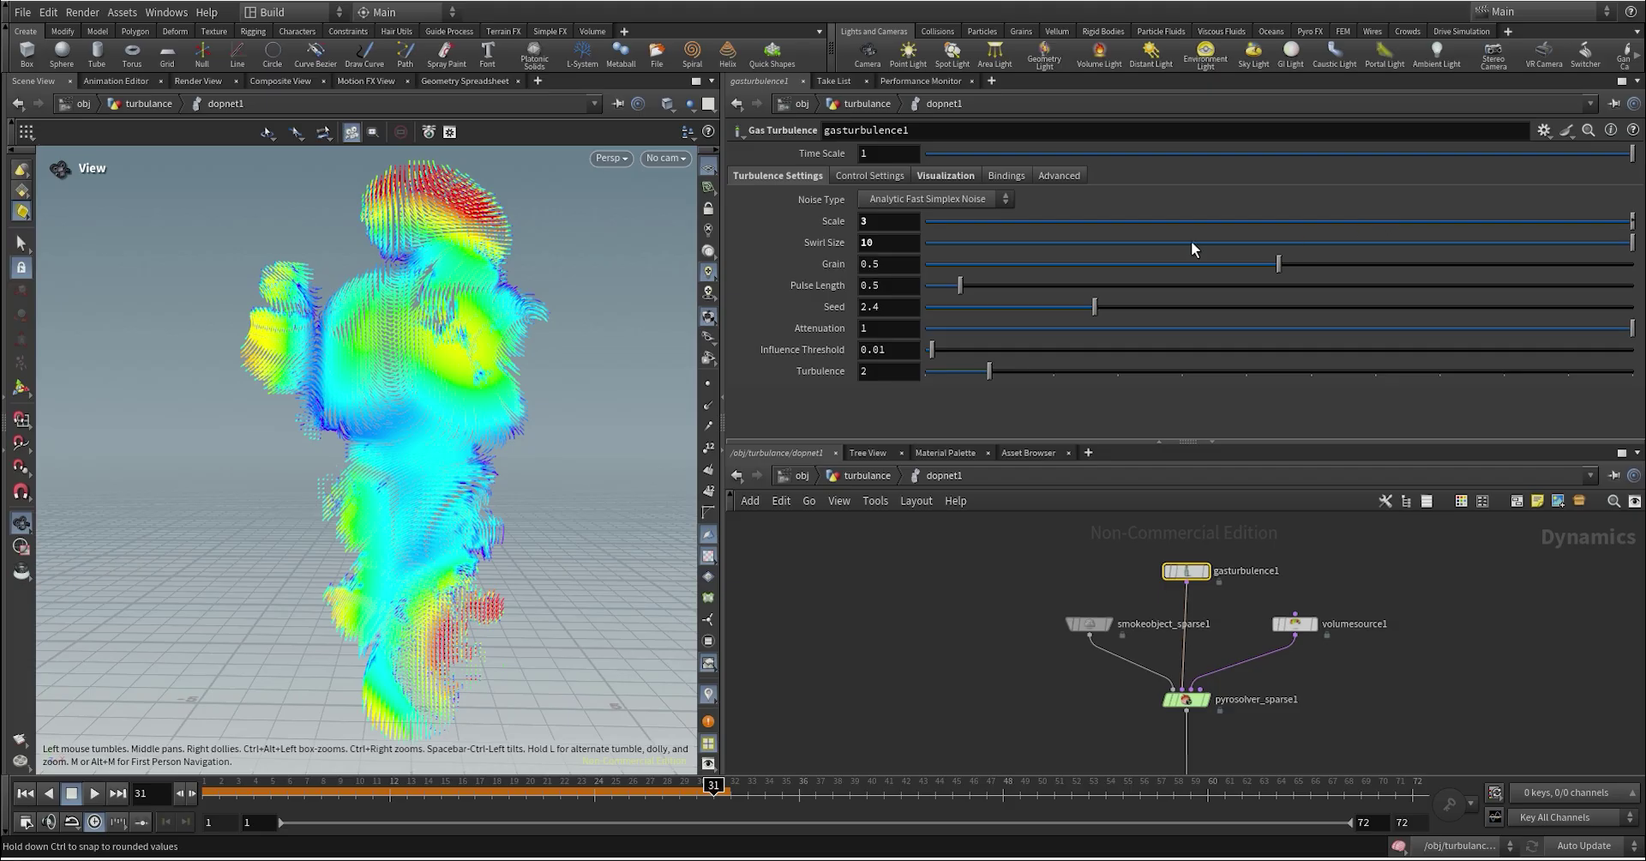
# Step: Set the gas turbulence Swirl Size to 3 and play the simulation from frame 1
pyautogui.moveTo(898, 242); pyautogui.dragTo(810, 225, button='middle')
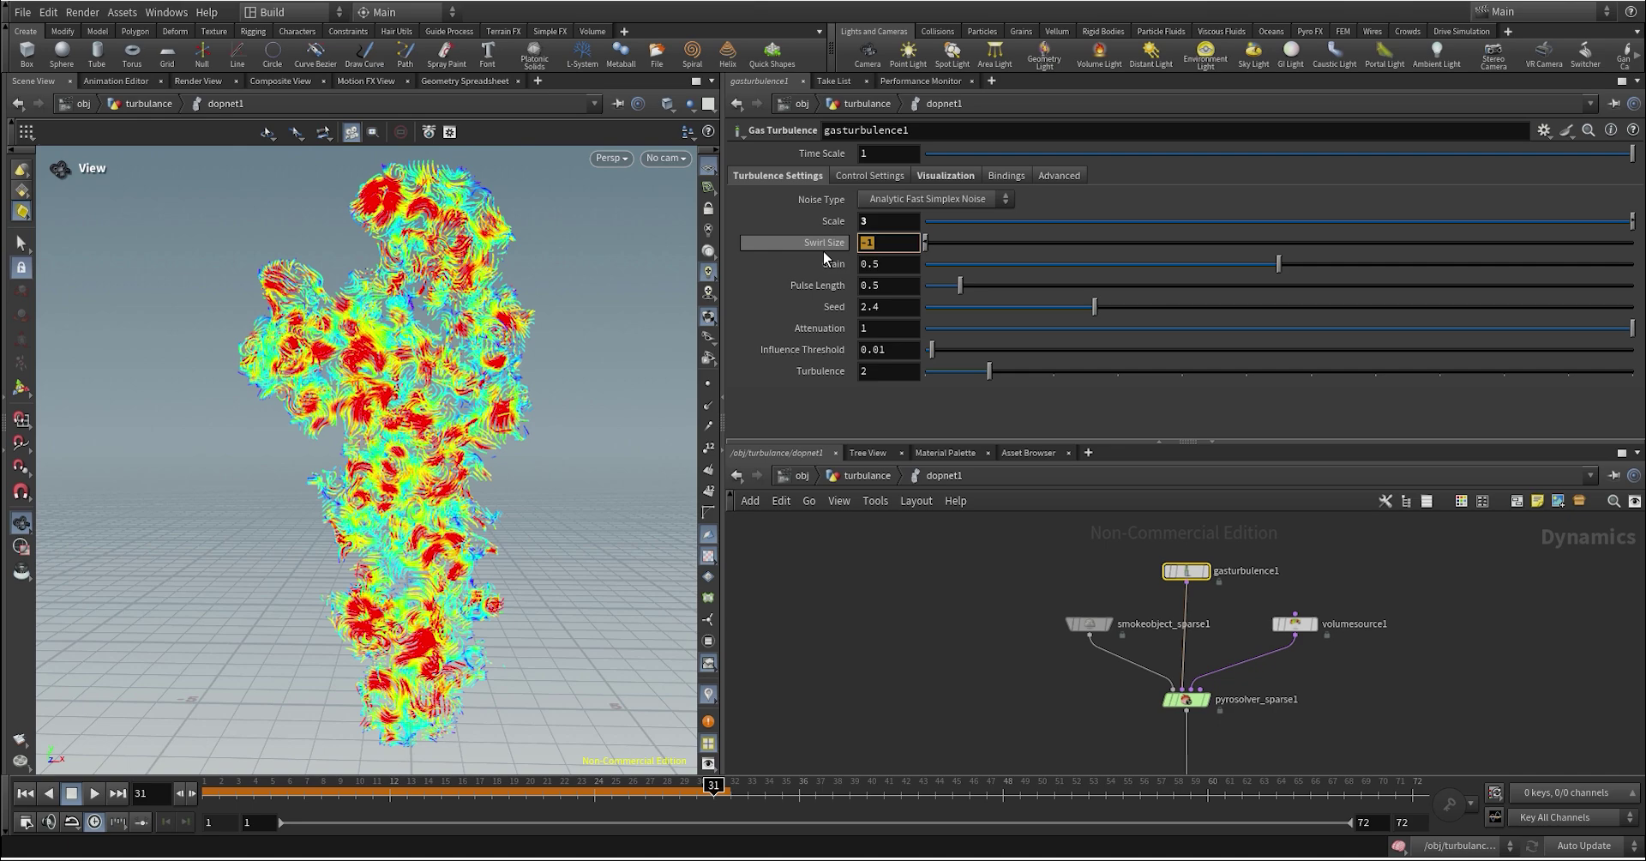
pyautogui.write('3')
pyautogui.press('Return')
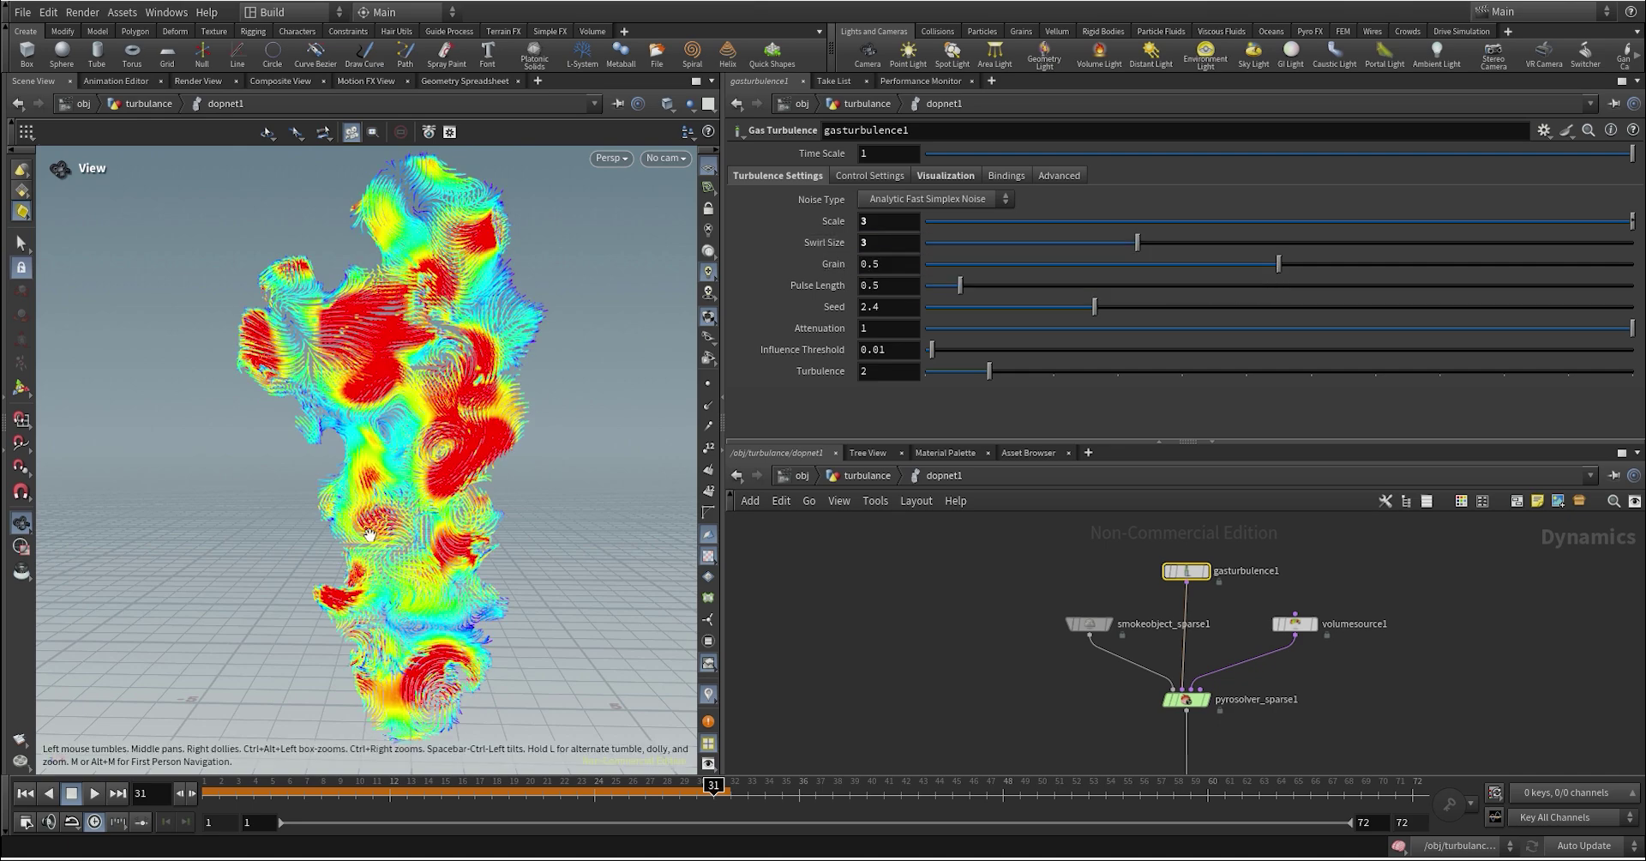
pyautogui.click(205, 796)
pyautogui.click(98, 795)
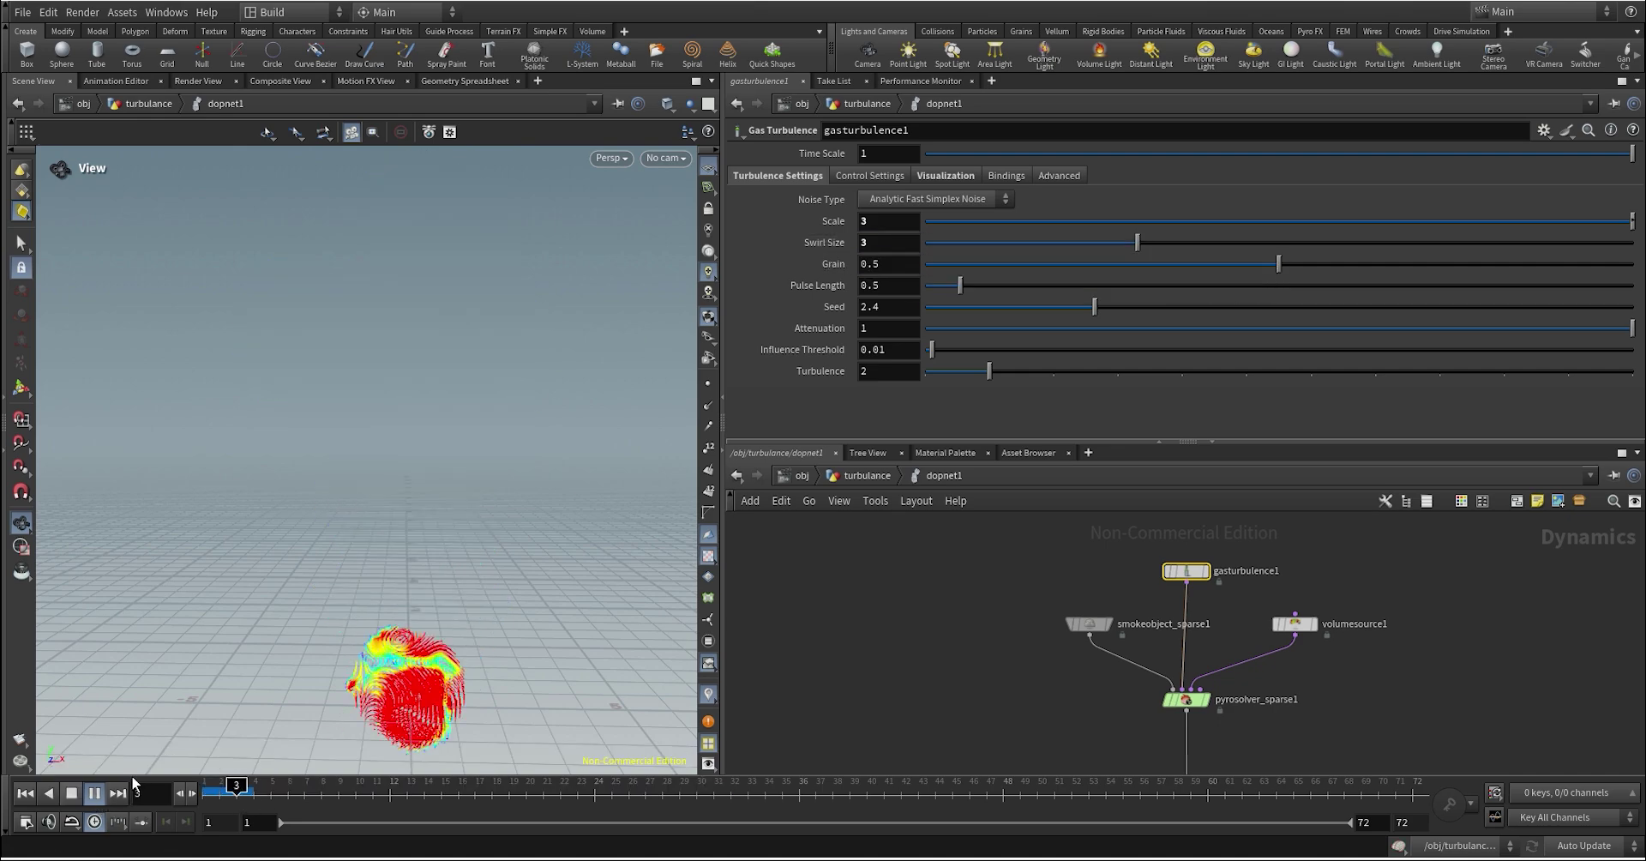
# Step: Turn the smoke object's Density guide back on, reselect the gas turbulence node and scrub through the simulation to frame 30
pyautogui.click(1089, 624)
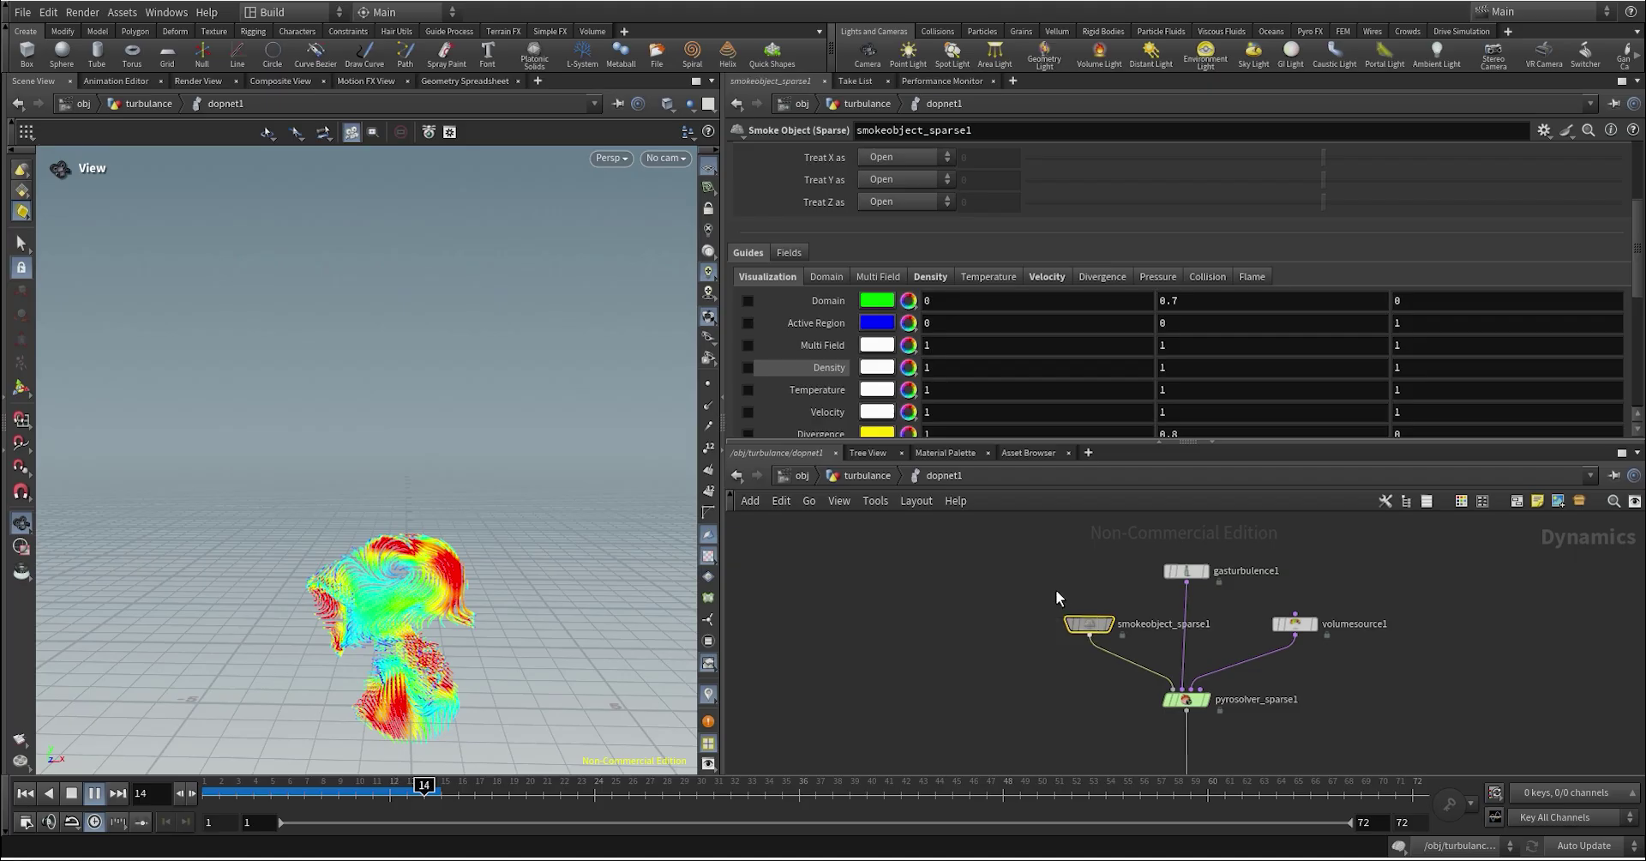
pyautogui.click(748, 367)
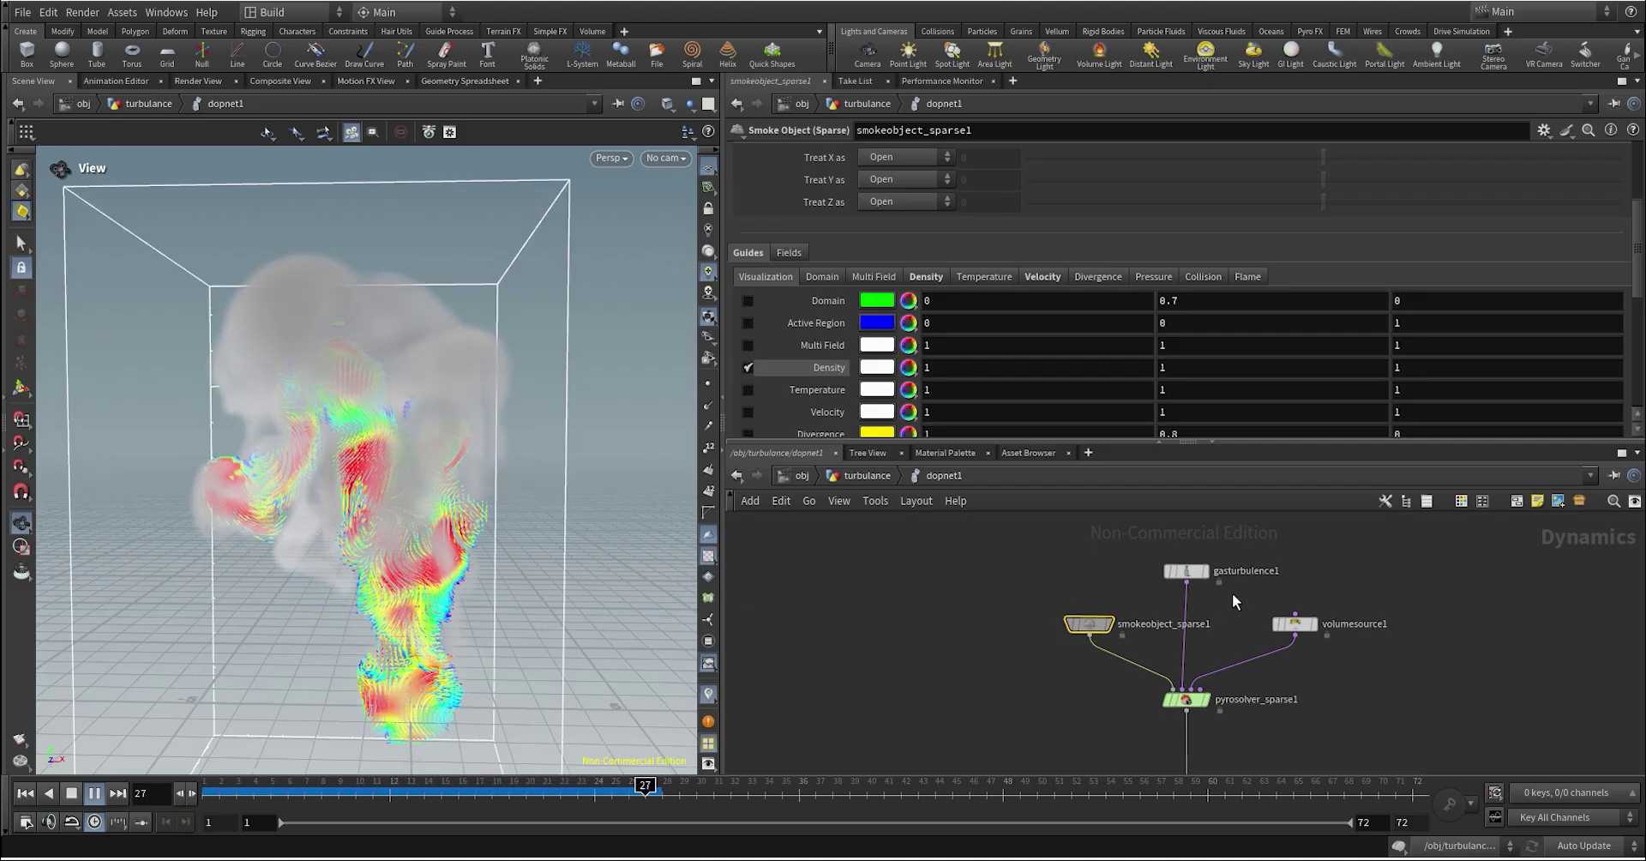
pyautogui.moveTo(1228, 593); pyautogui.dragTo(1171, 543)
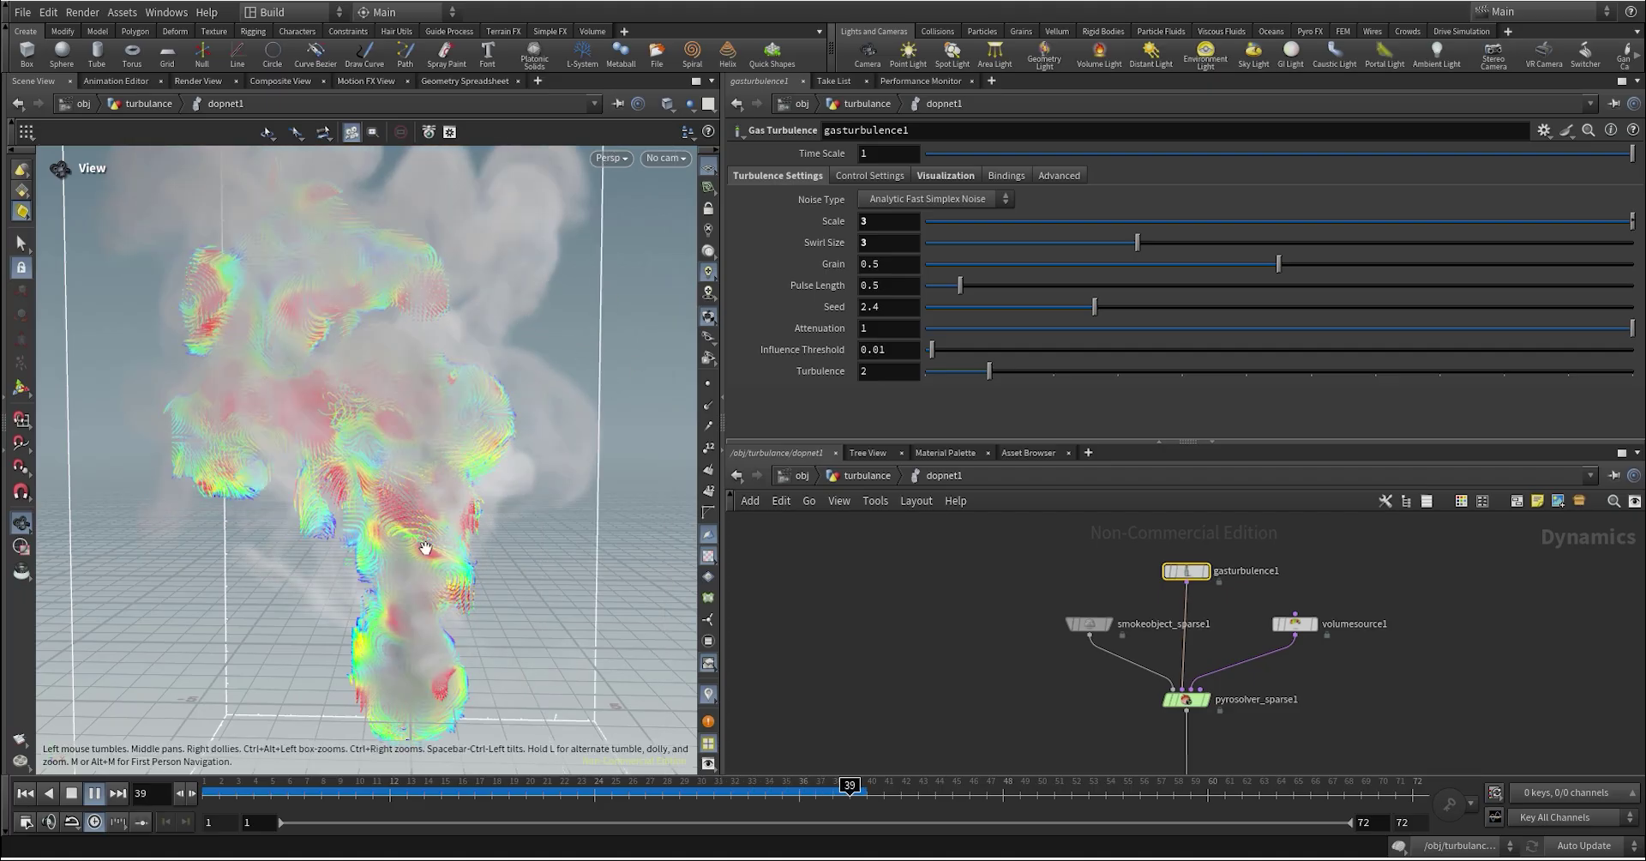
pyautogui.moveTo(398, 791); pyautogui.dragTo(577, 791)
pyautogui.scroll(-3, 427, 427)
pyautogui.moveTo(427, 430); pyautogui.dragTo(416, 432, button='middle')
pyautogui.moveTo(581, 790); pyautogui.dragTo(867, 785)
pyautogui.moveTo(664, 782)
pyautogui.mouseDown()
pyautogui.moveTo(459, 784)
pyautogui.moveTo(696, 784)
pyautogui.mouseUp()
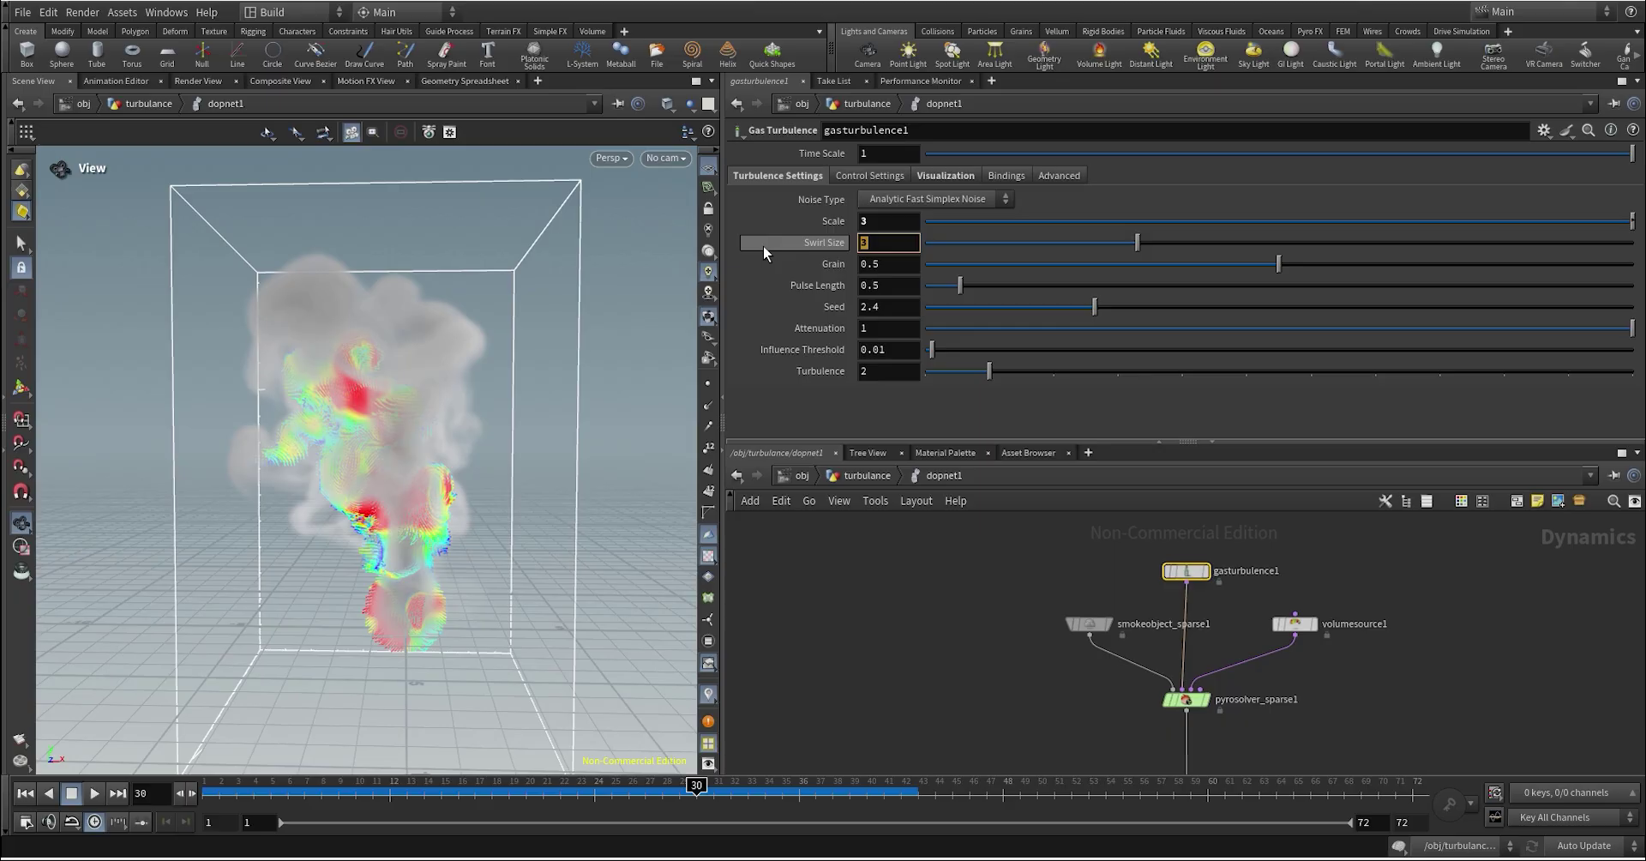
# Step: Set the gas turbulence Swirl Size to 0.1, play the simulation from frame 1 and move the playback to frame 8
pyautogui.write('.1')
pyautogui.press('Return')
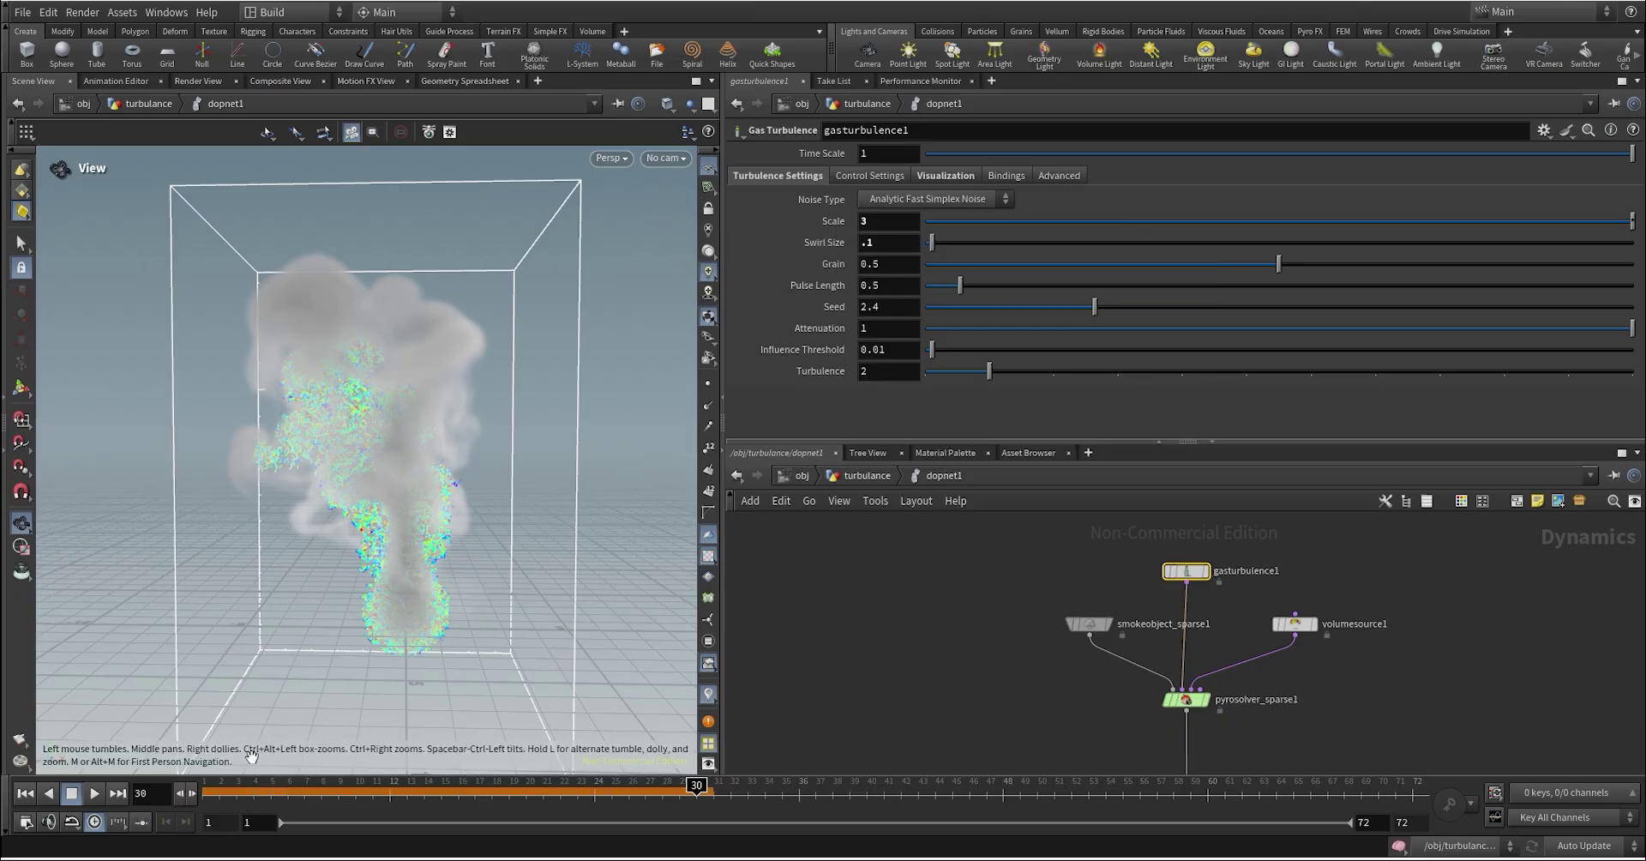
pyautogui.hotkey('ctrl', 'Up')
pyautogui.click(93, 794)
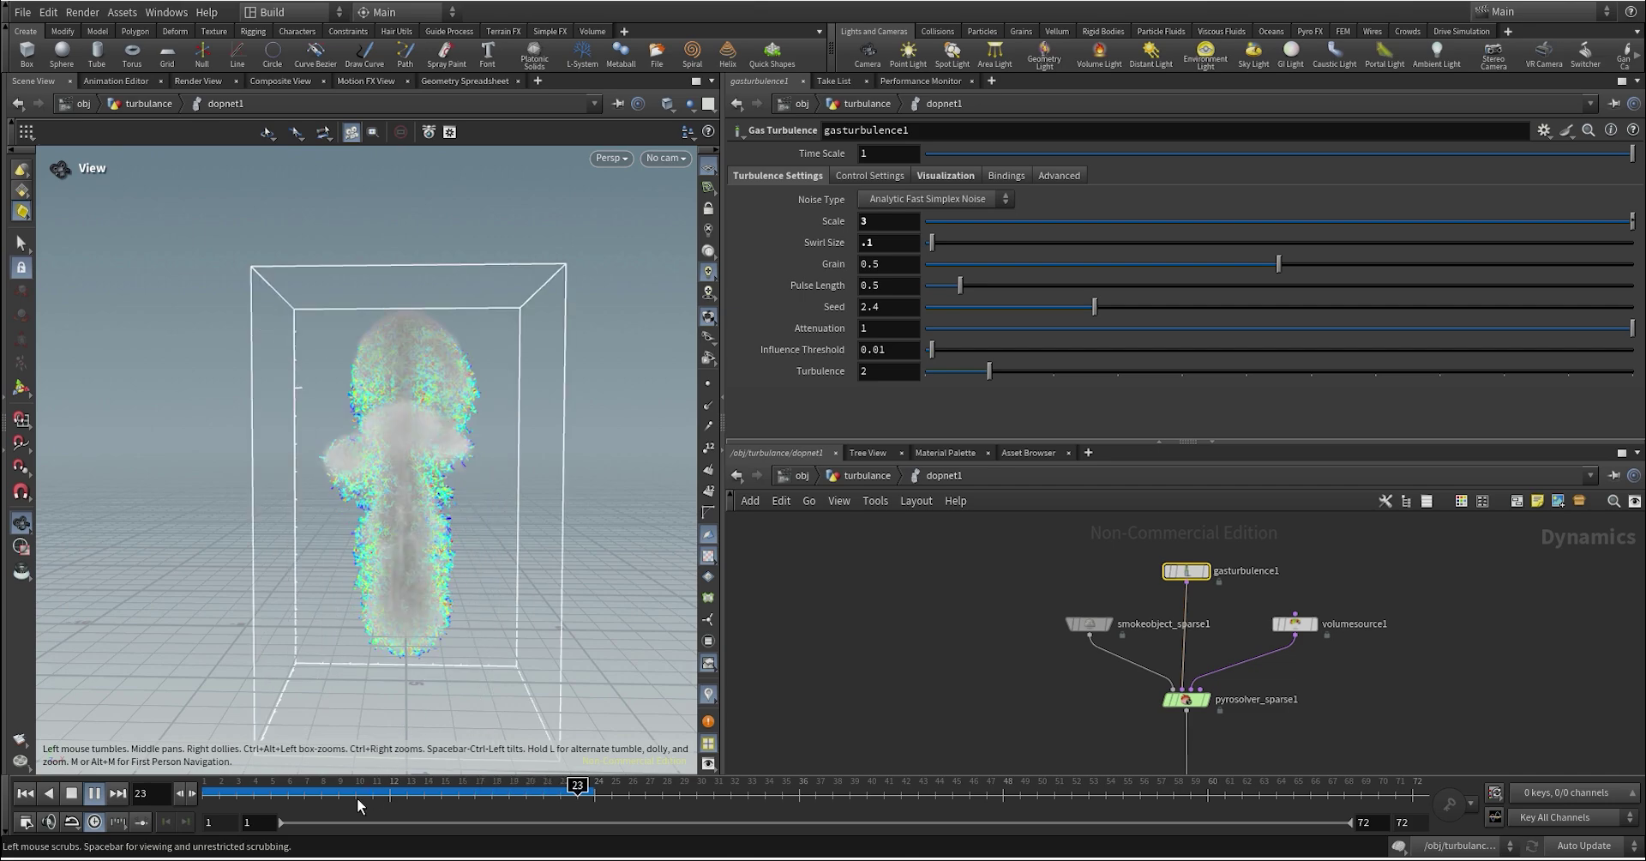
pyautogui.click(323, 795)
# Step: Set the gas turbulence Swirl Size to 0.5, play the simulation and scrub through the result to frame 29
pyautogui.write('.5')
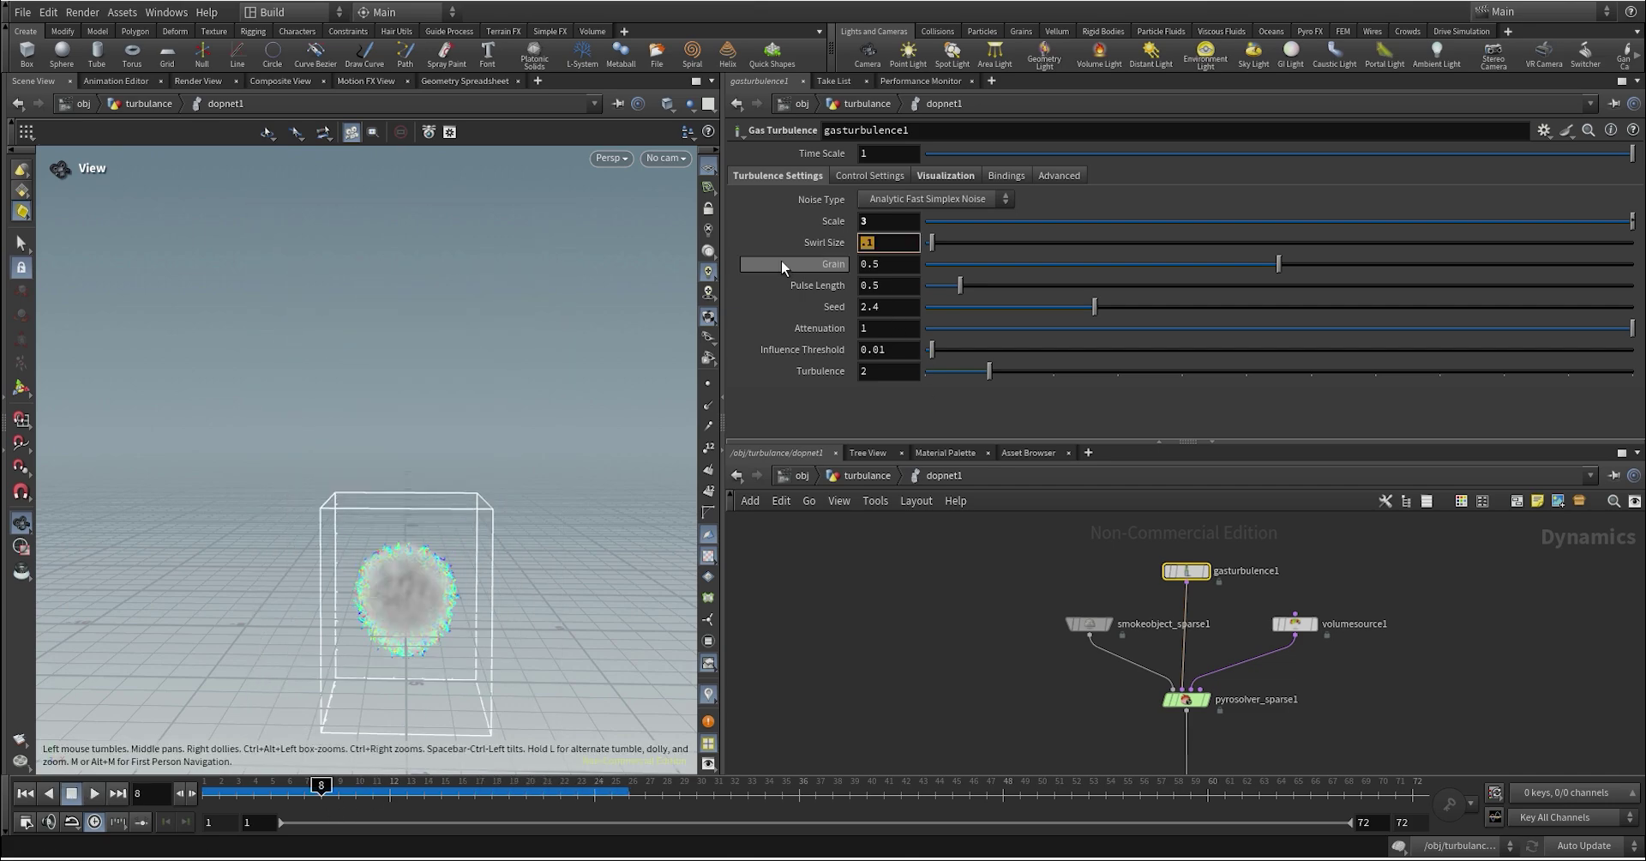
pyautogui.press('Return')
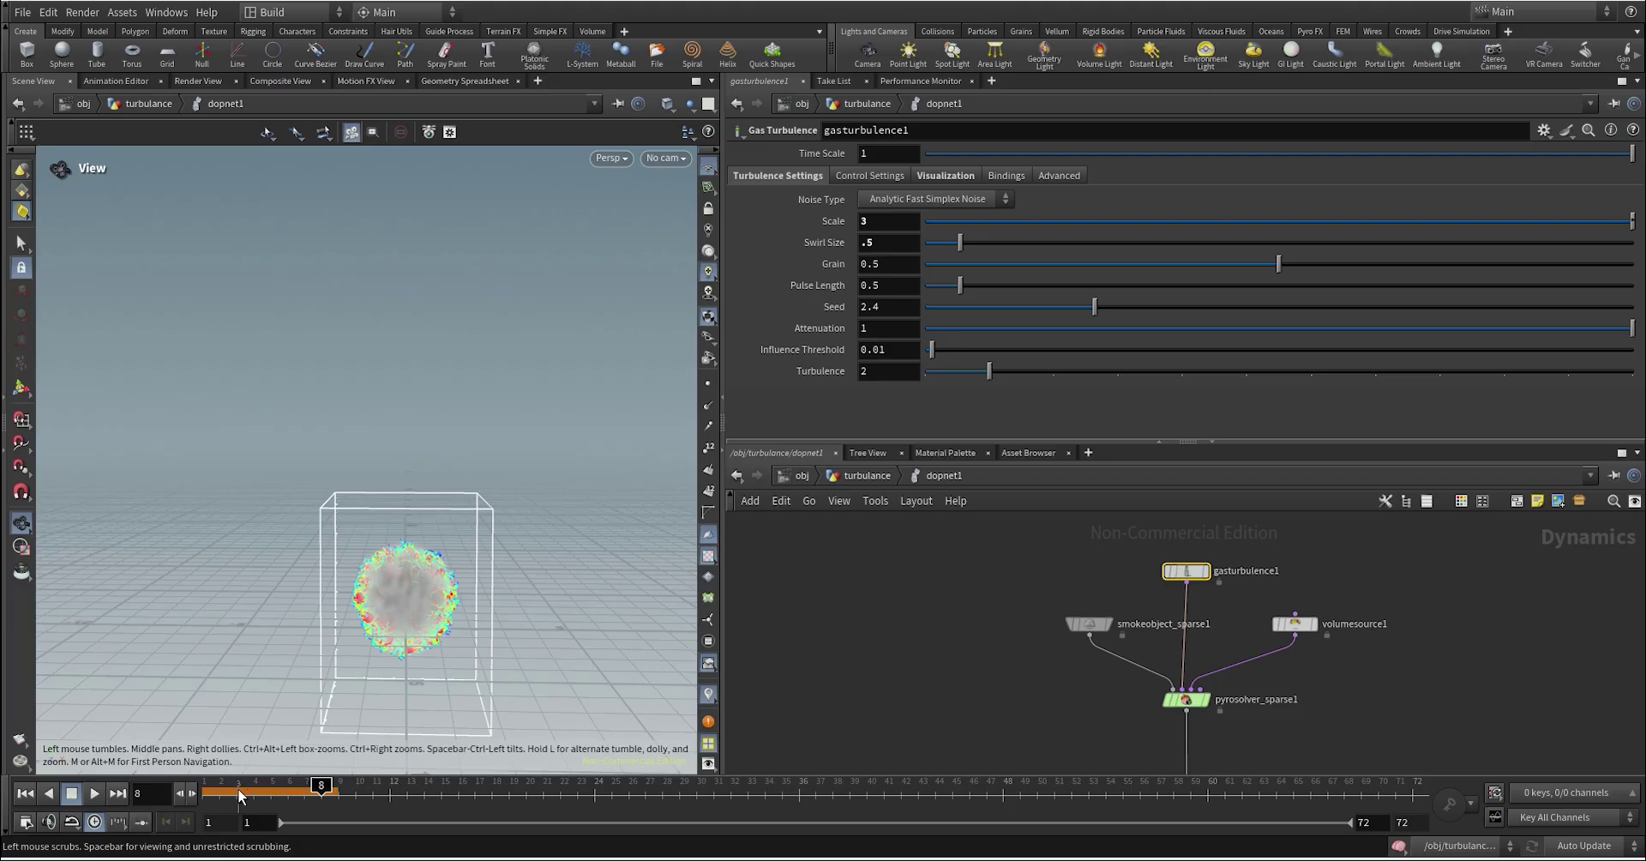
pyautogui.click(94, 793)
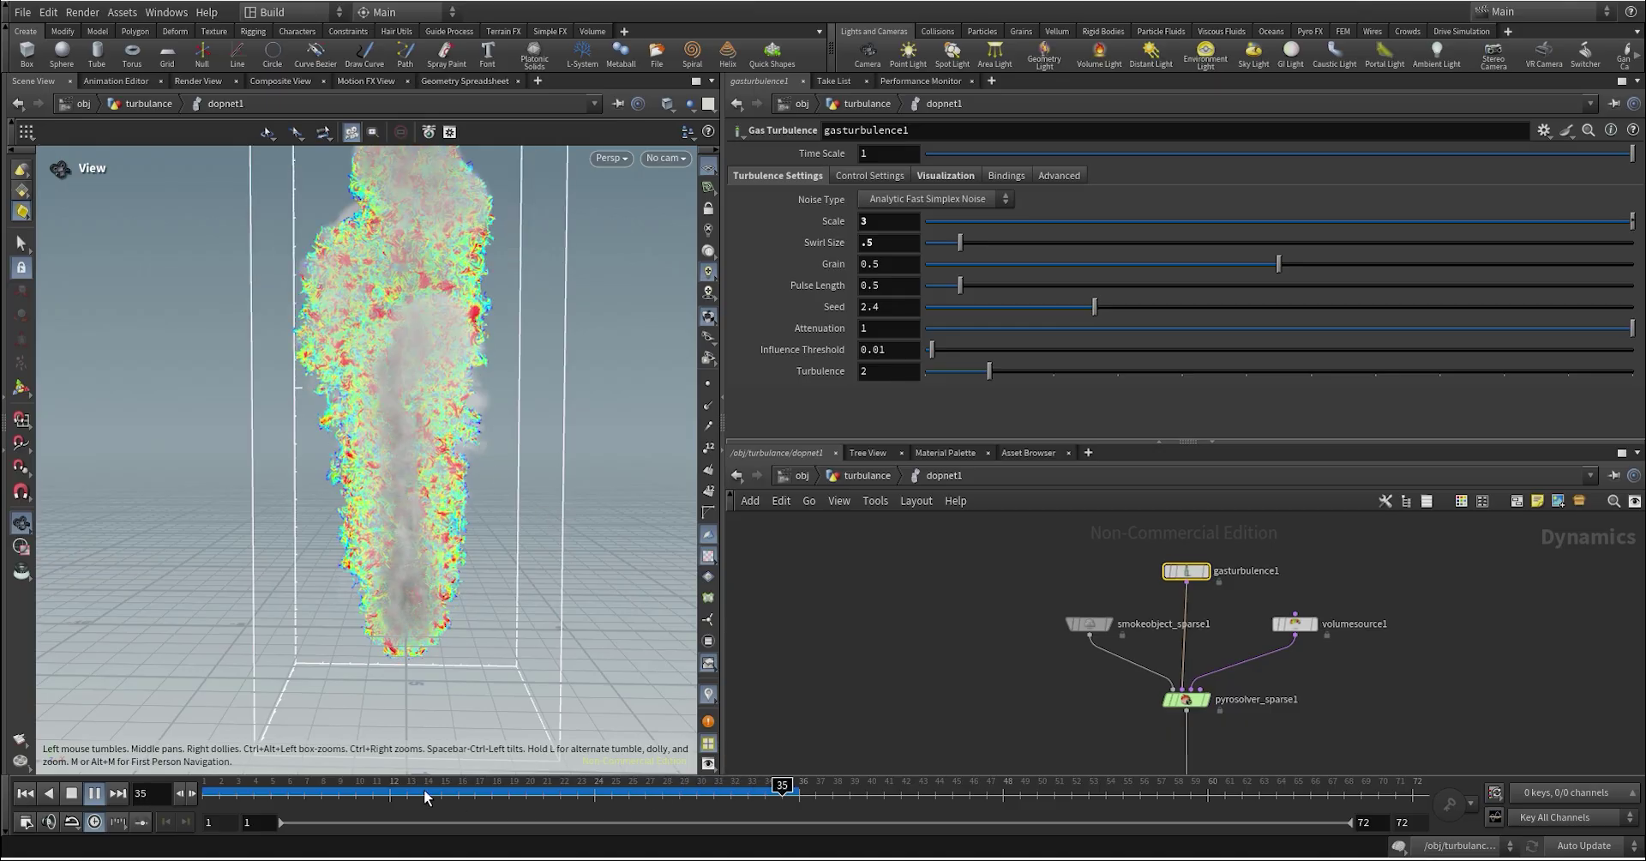
pyautogui.moveTo(308, 790); pyautogui.dragTo(689, 779)
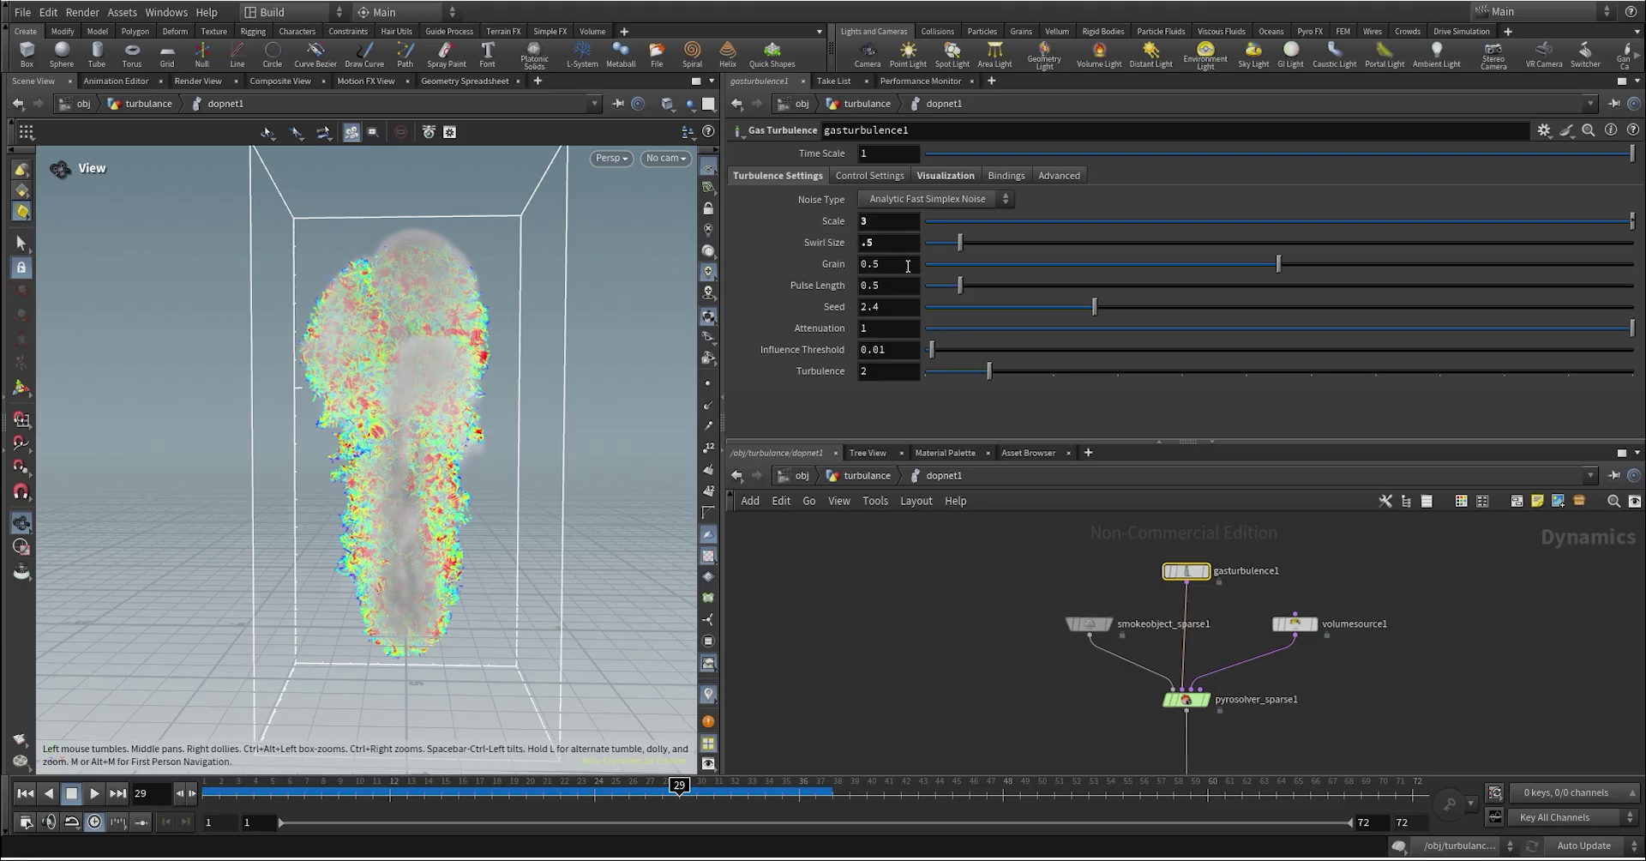
# Step: Set the gas turbulence Swirl Size to 2, play the simulation from frame 1 and stop the playback
pyautogui.press('Return')
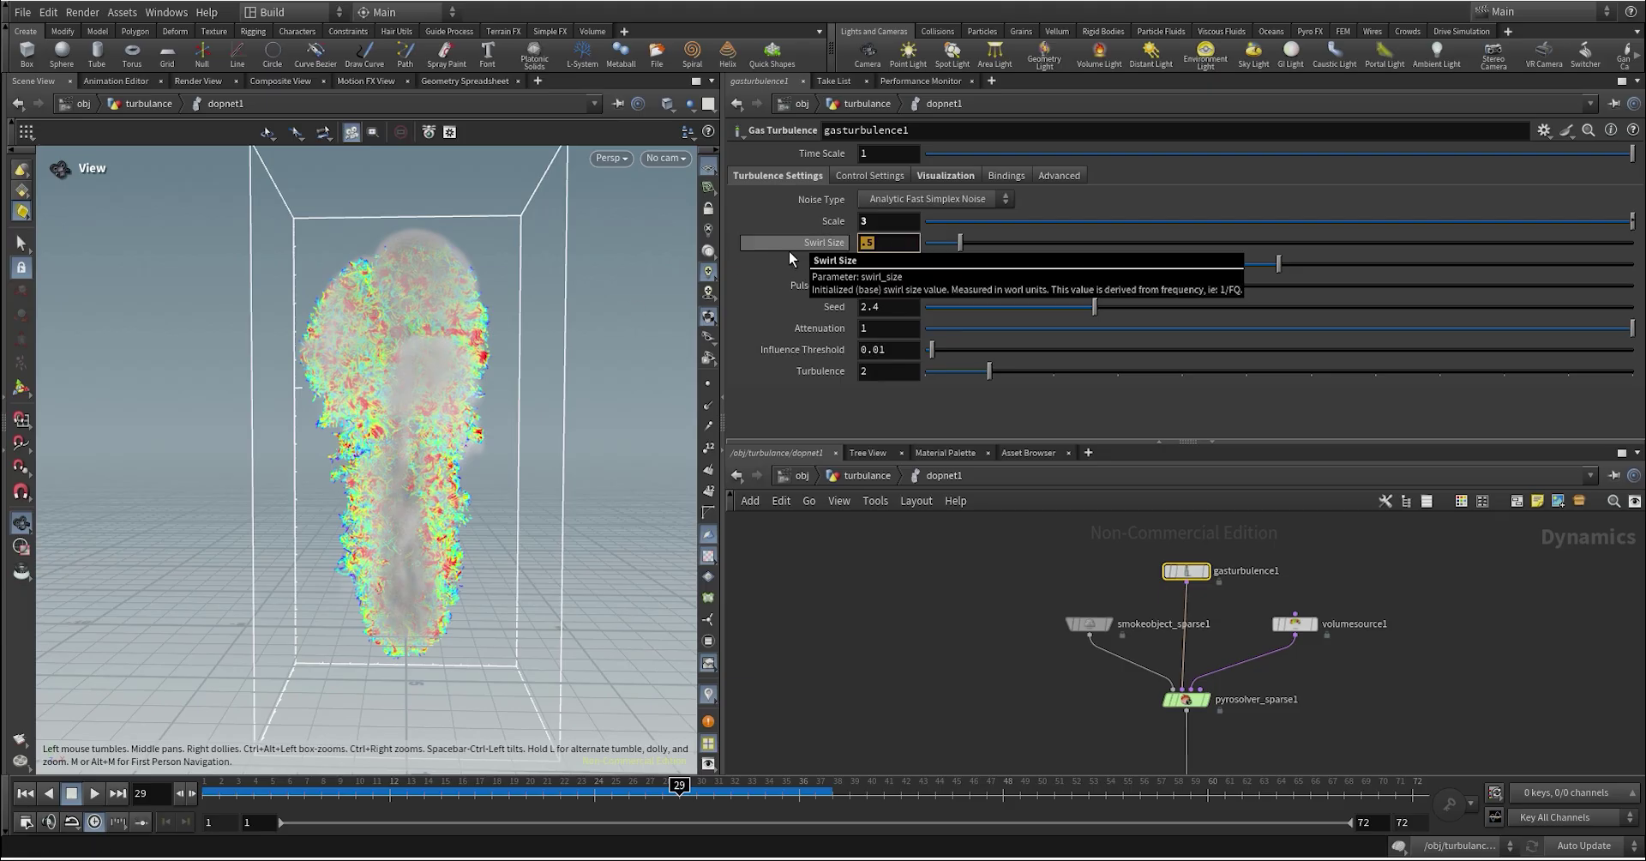
pyautogui.write('2')
pyautogui.press('Return')
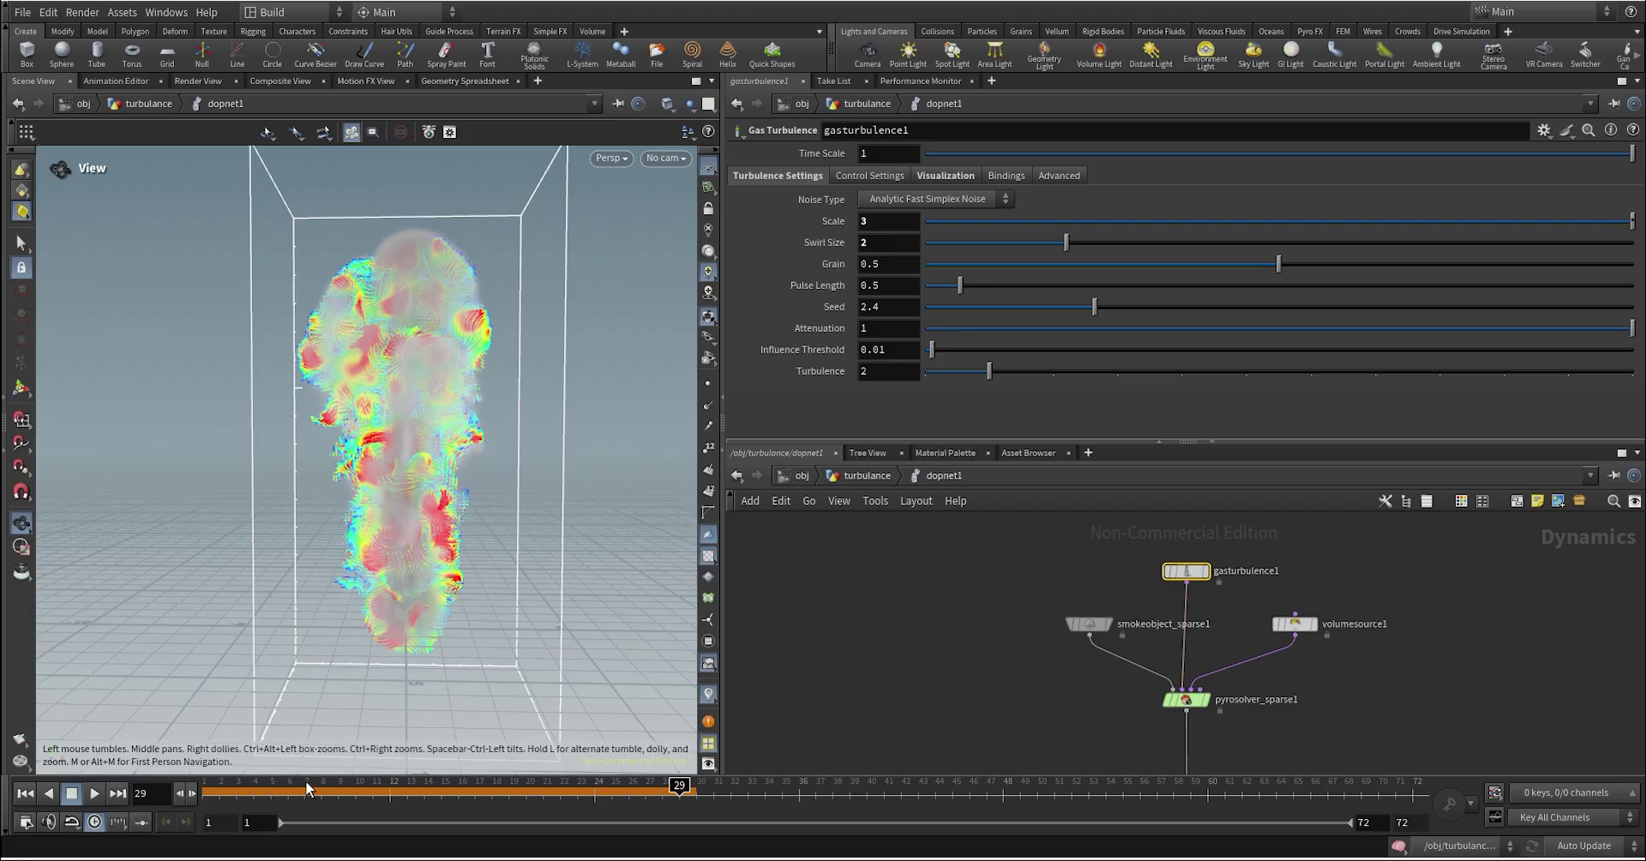
pyautogui.click(208, 791)
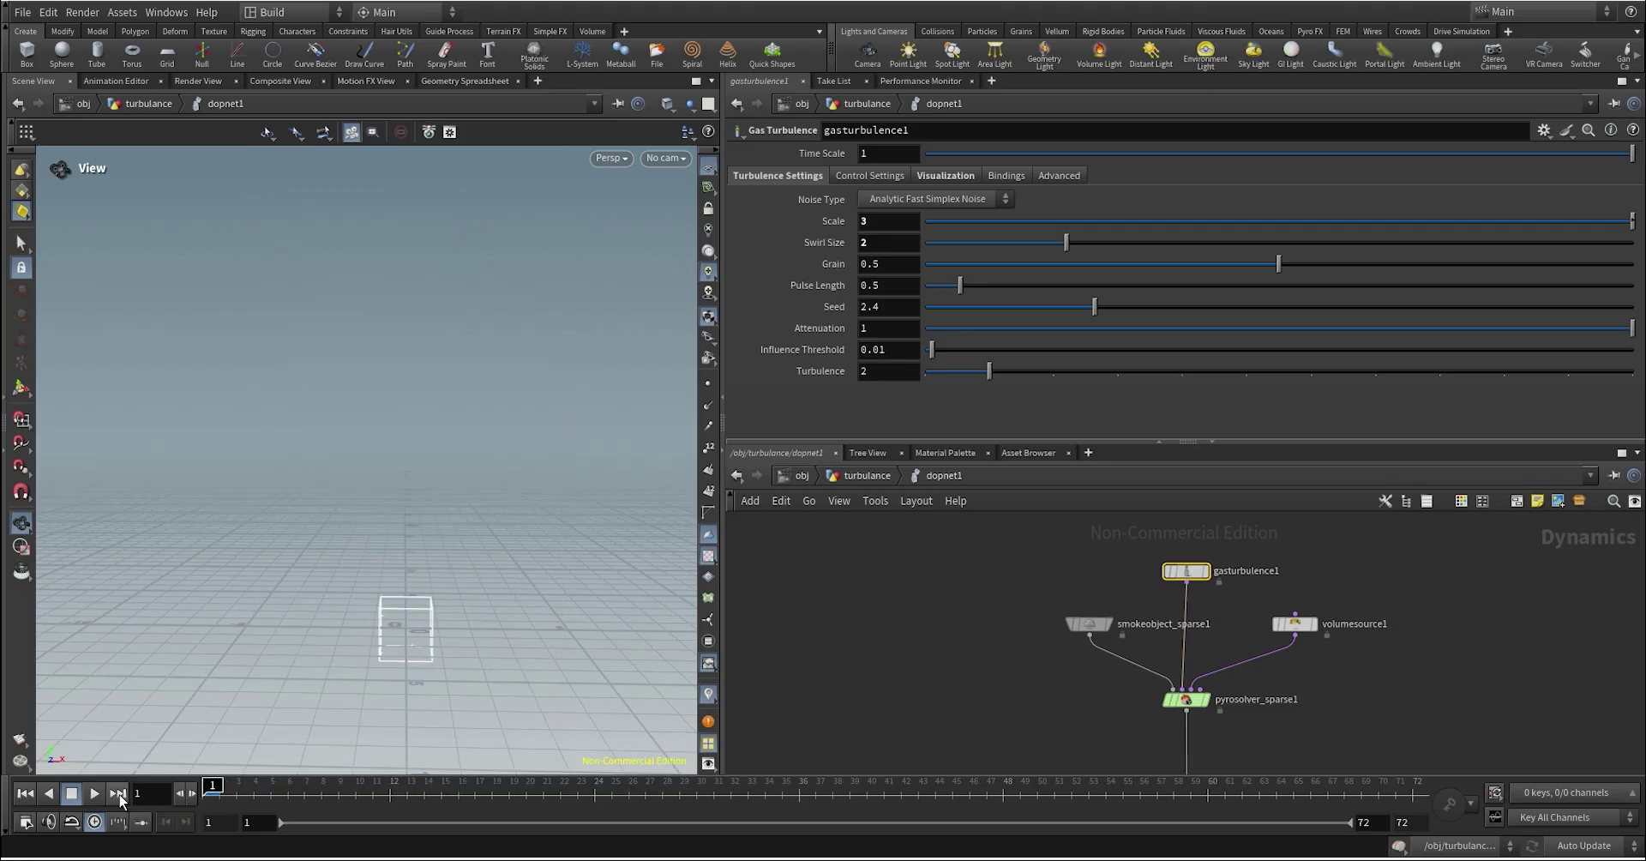
pyautogui.click(96, 793)
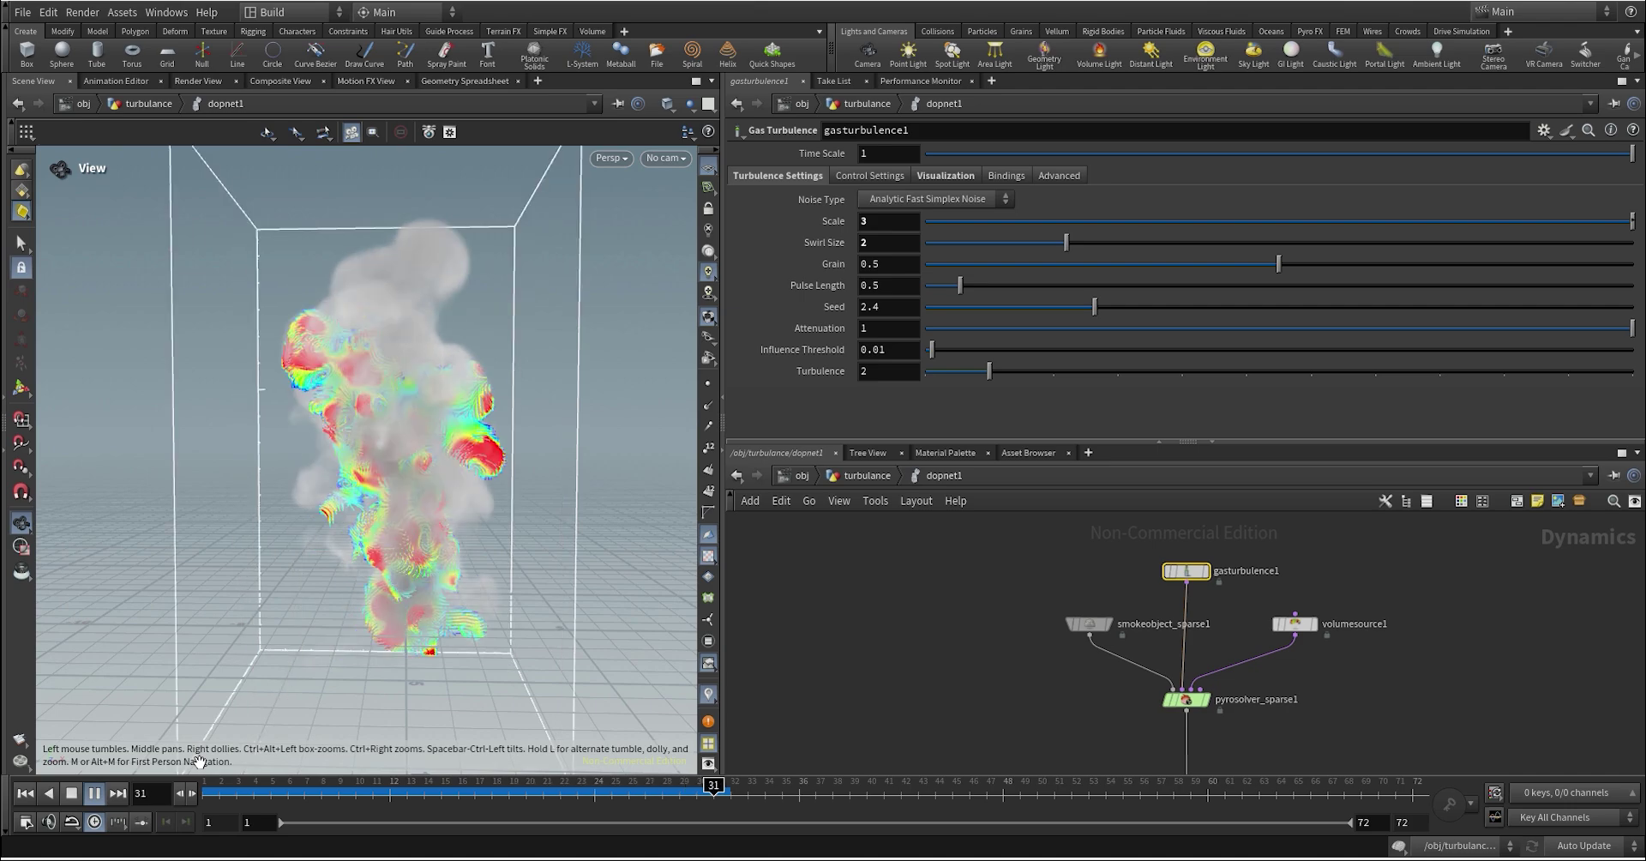
pyautogui.click(70, 797)
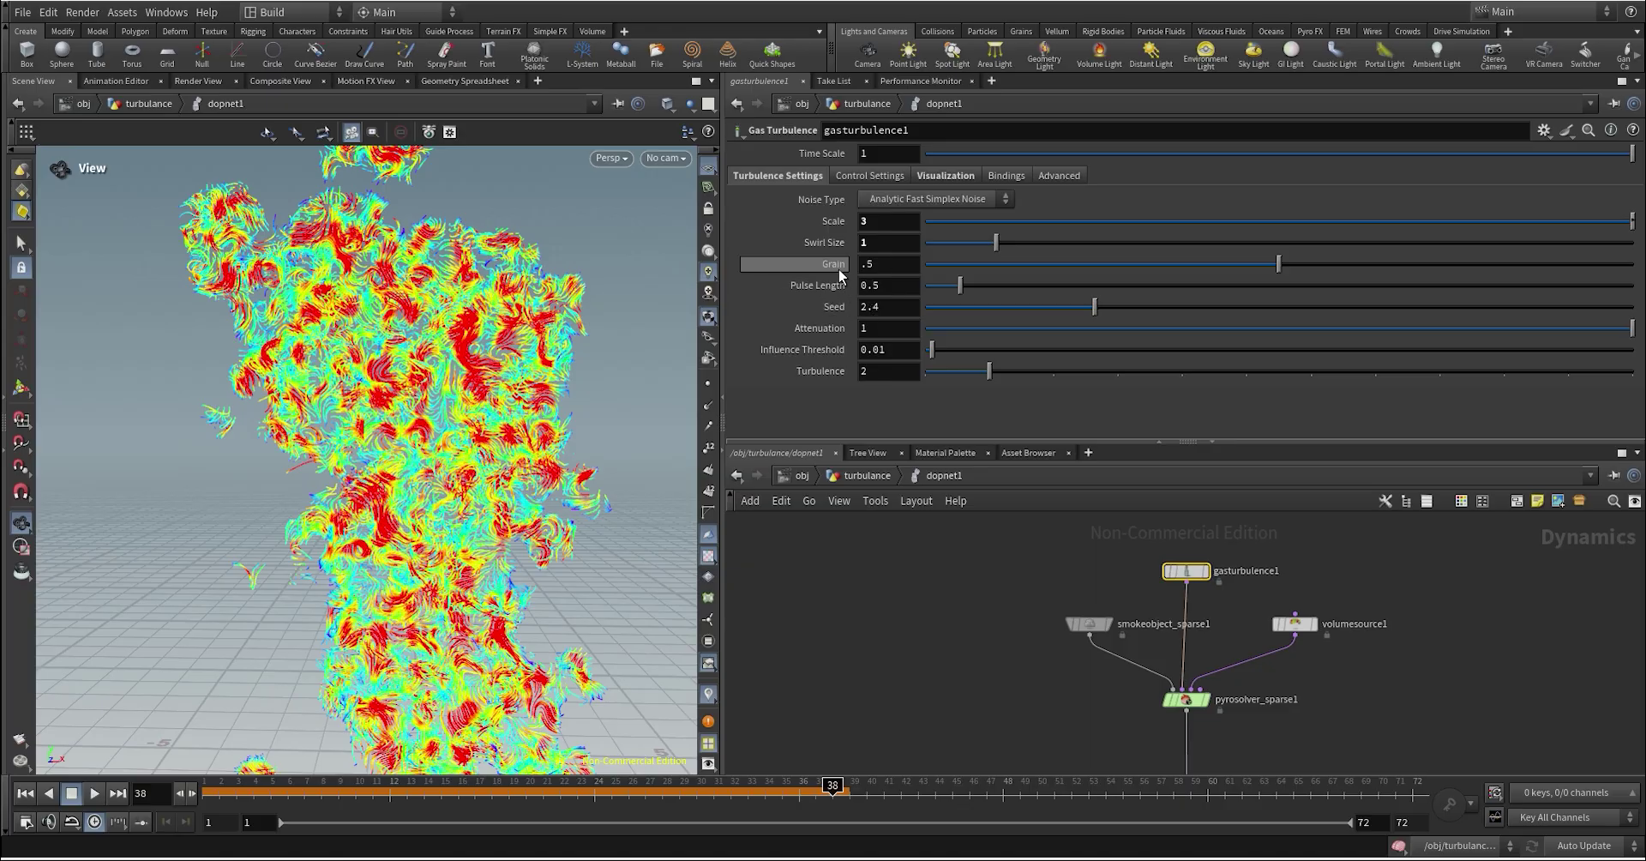
# Step: Try different Grain values on the gas turbulence node, including 0.732, and set Grain back to 0.5
pyautogui.click(1444, 264)
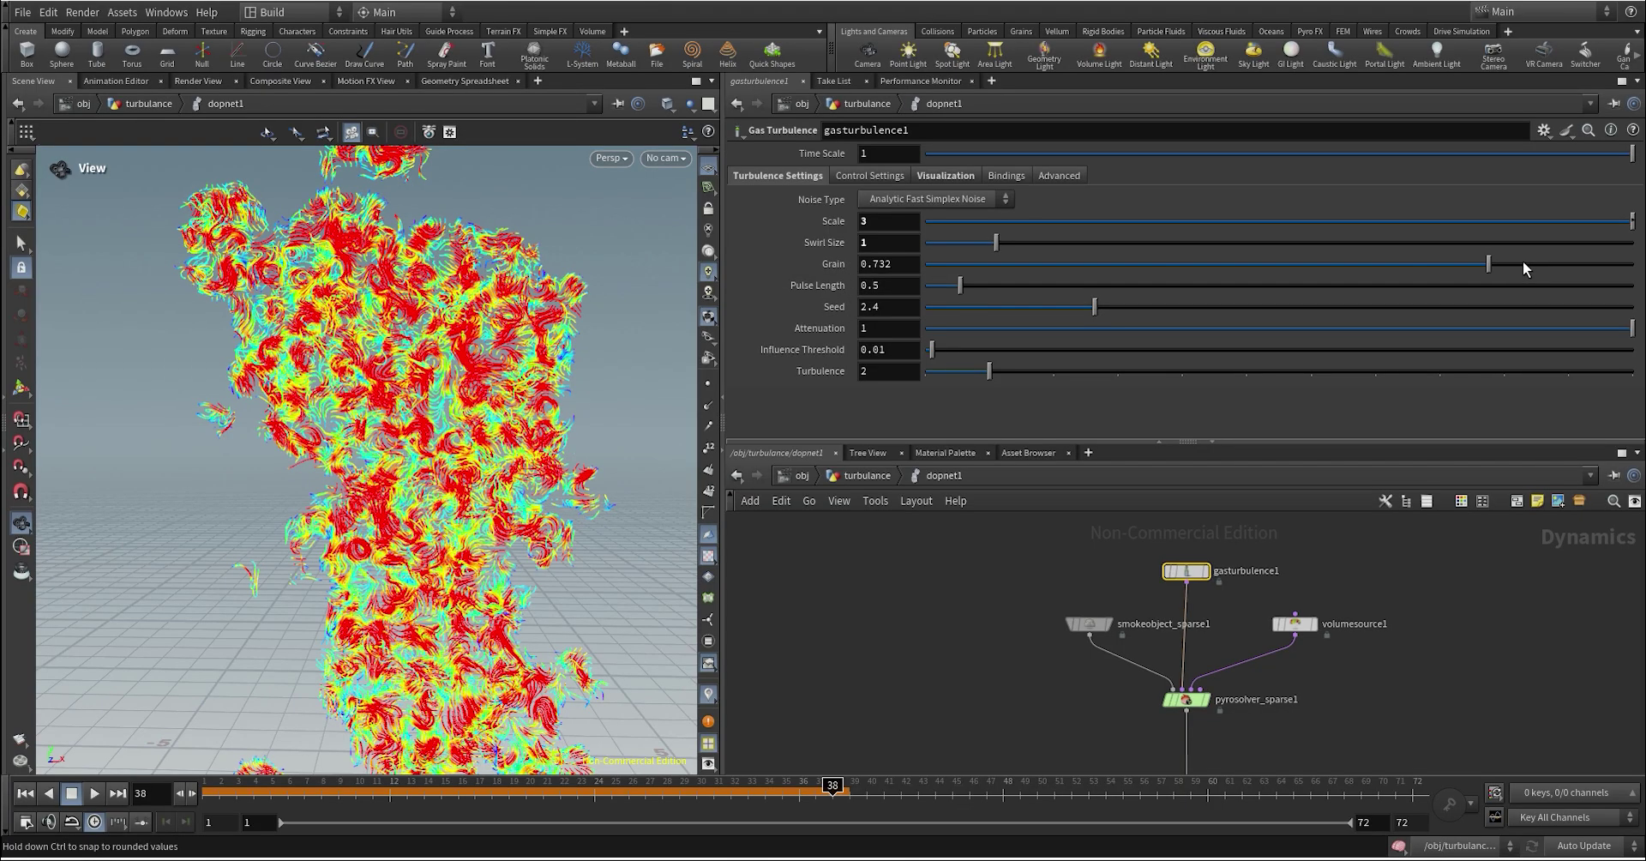
pyautogui.moveTo(1537, 261); pyautogui.dragTo(792, 269)
pyautogui.write('.5')
pyautogui.press('Return')
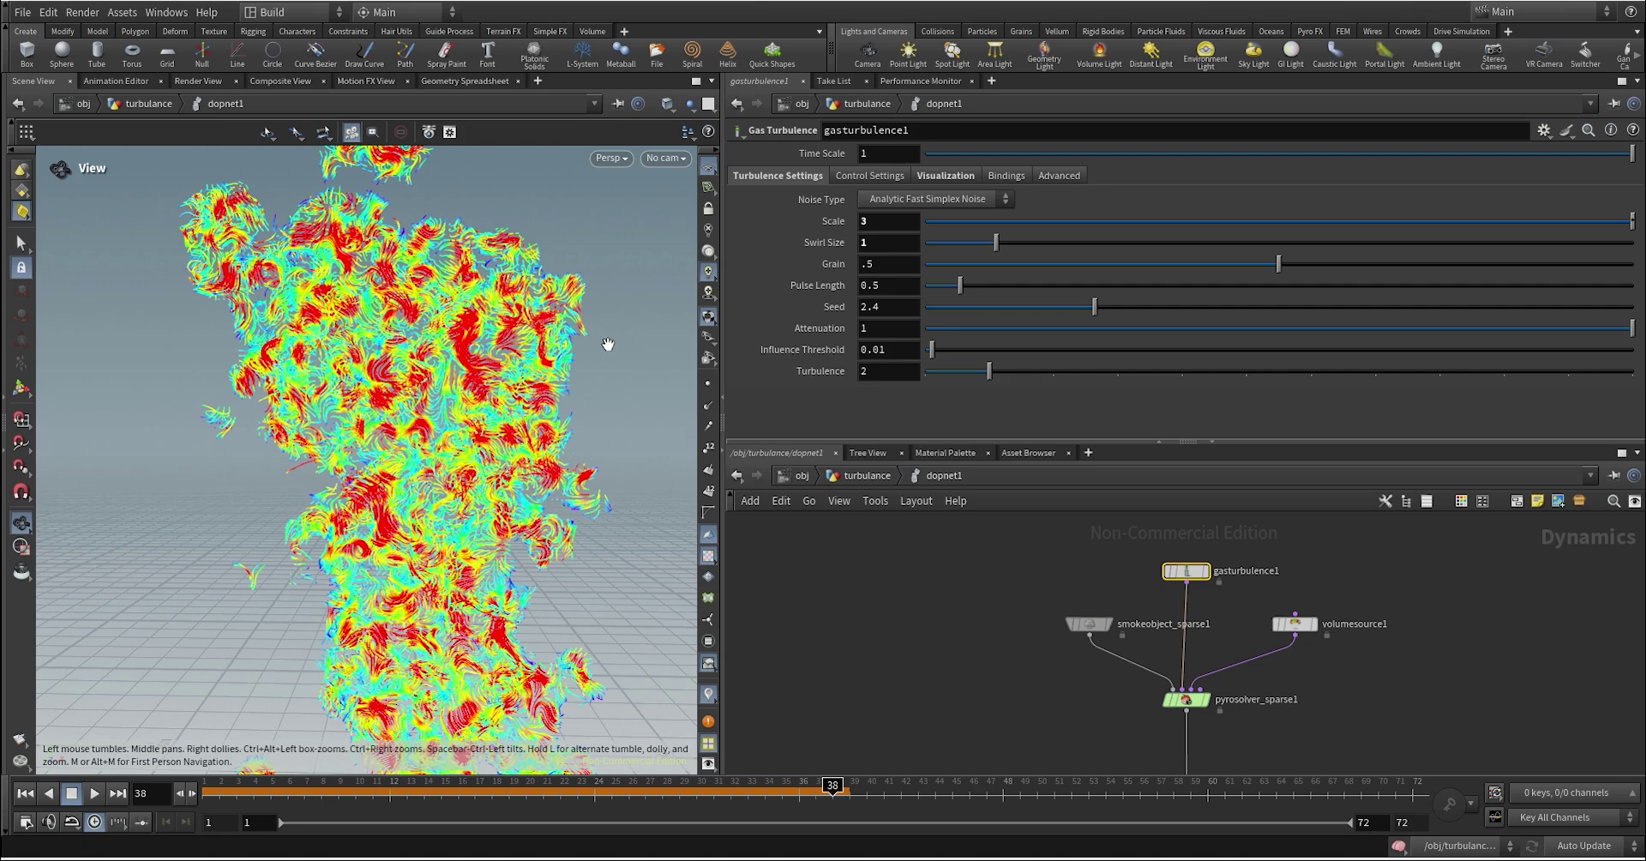
# Step: Try a Pulse Length of 0.1 on the gas turbulence node
pyautogui.doubleClick(872, 289)
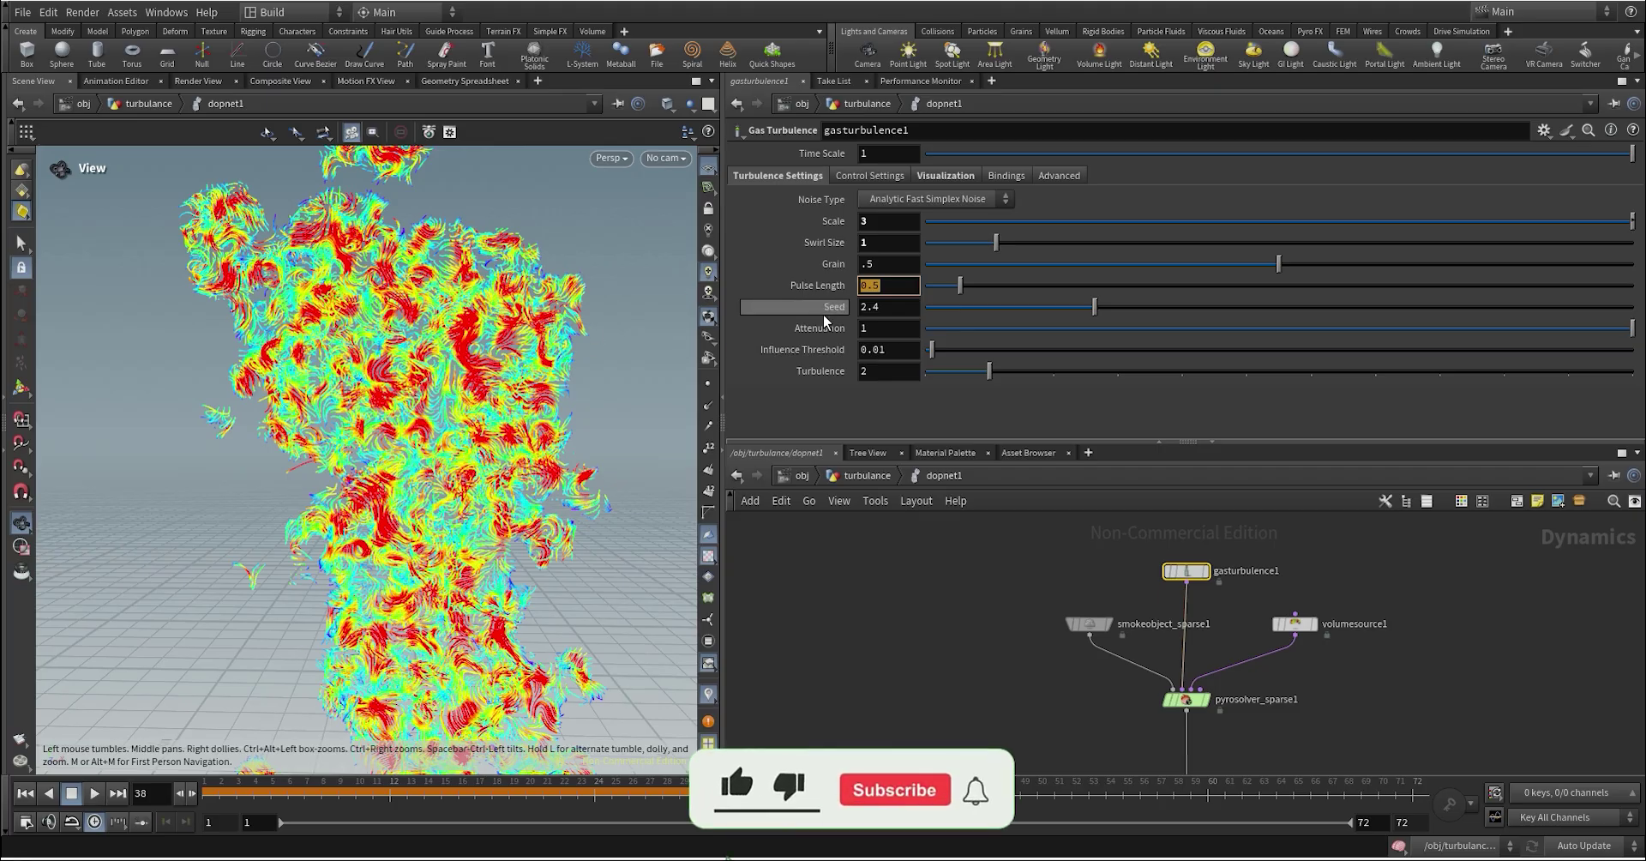
pyautogui.write('.1')
pyautogui.press('Return')
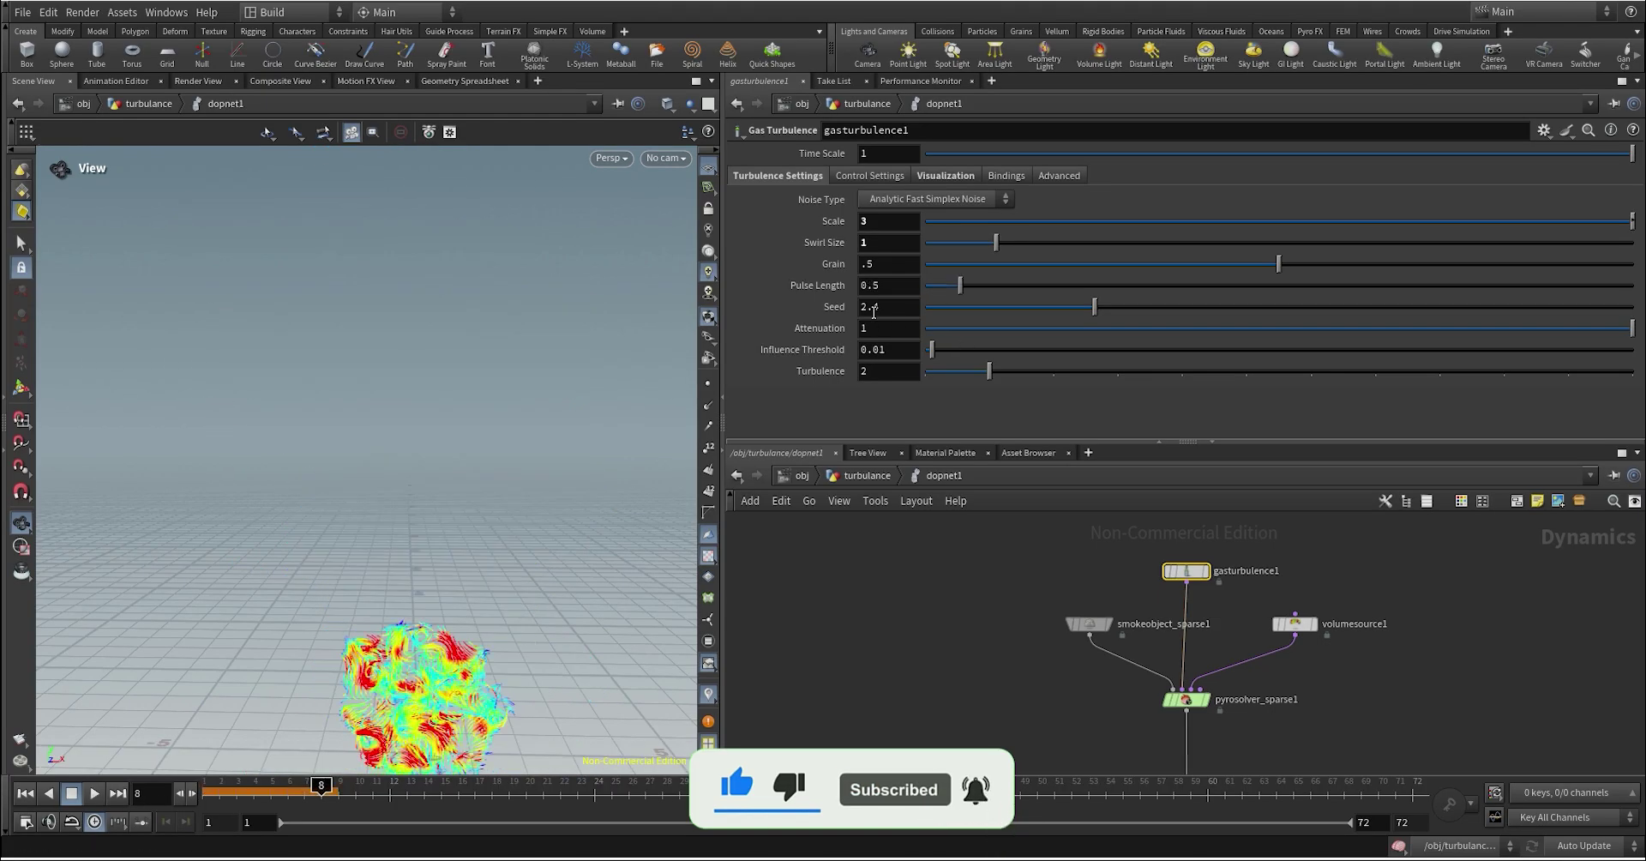
# Step: Try a gas turbulence Seed of 6.91 and restore the Seed to 2.4
pyautogui.moveTo(1149, 308); pyautogui.dragTo(1417, 307)
pyautogui.moveTo(912, 307); pyautogui.dragTo(825, 311)
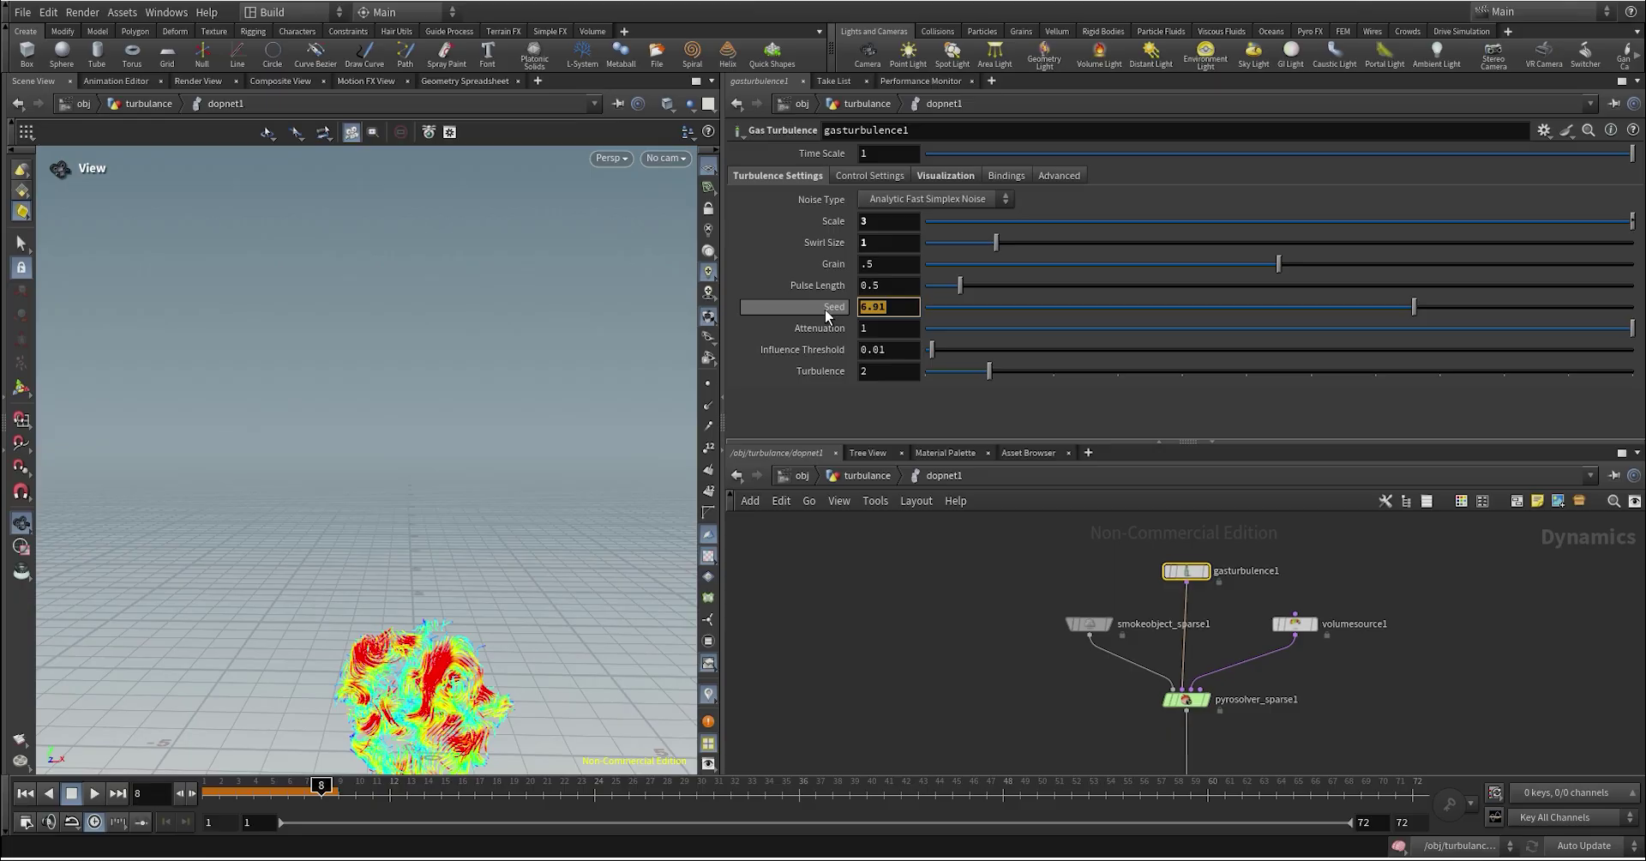
pyautogui.write('2.4')
pyautogui.press('Return')
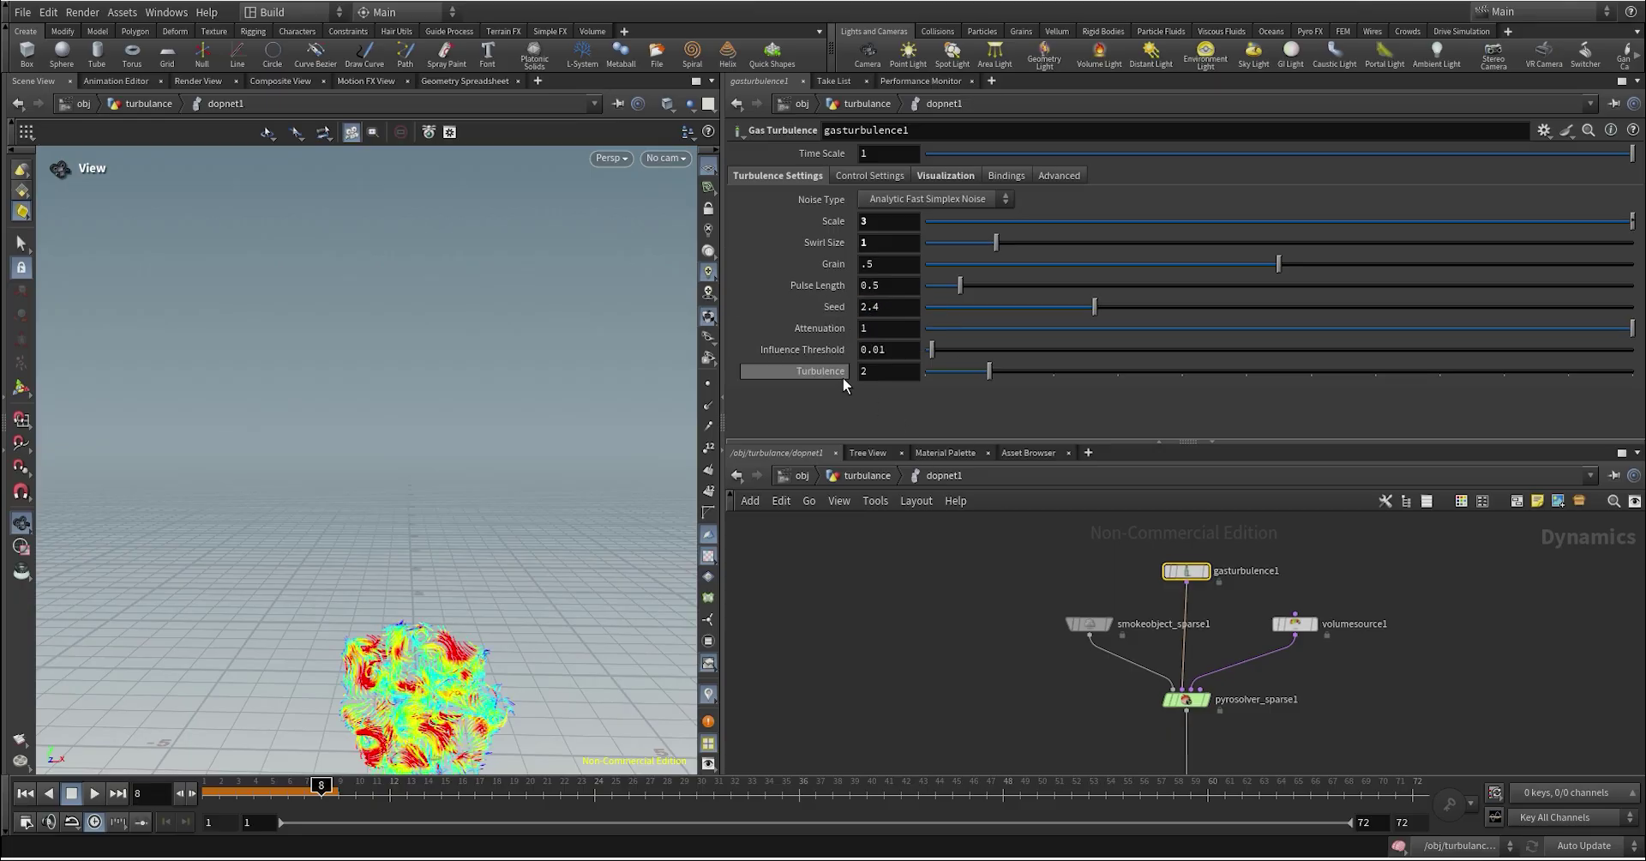
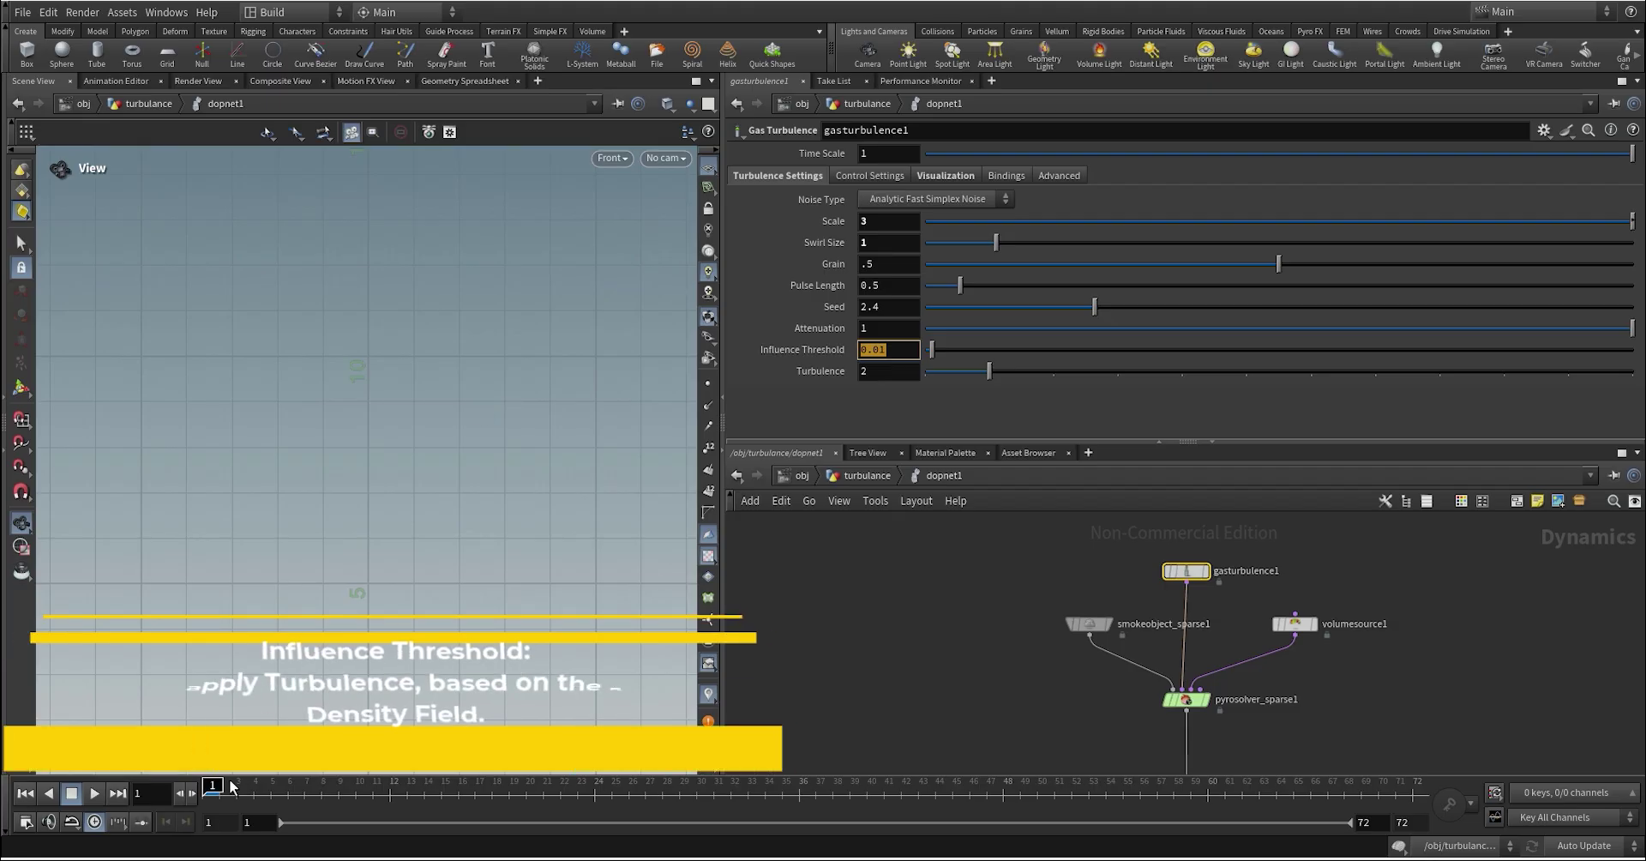
# Step: Play the simulation from frame 1 in the front view to examine where turbulence affects the smoke
pyautogui.click(93, 794)
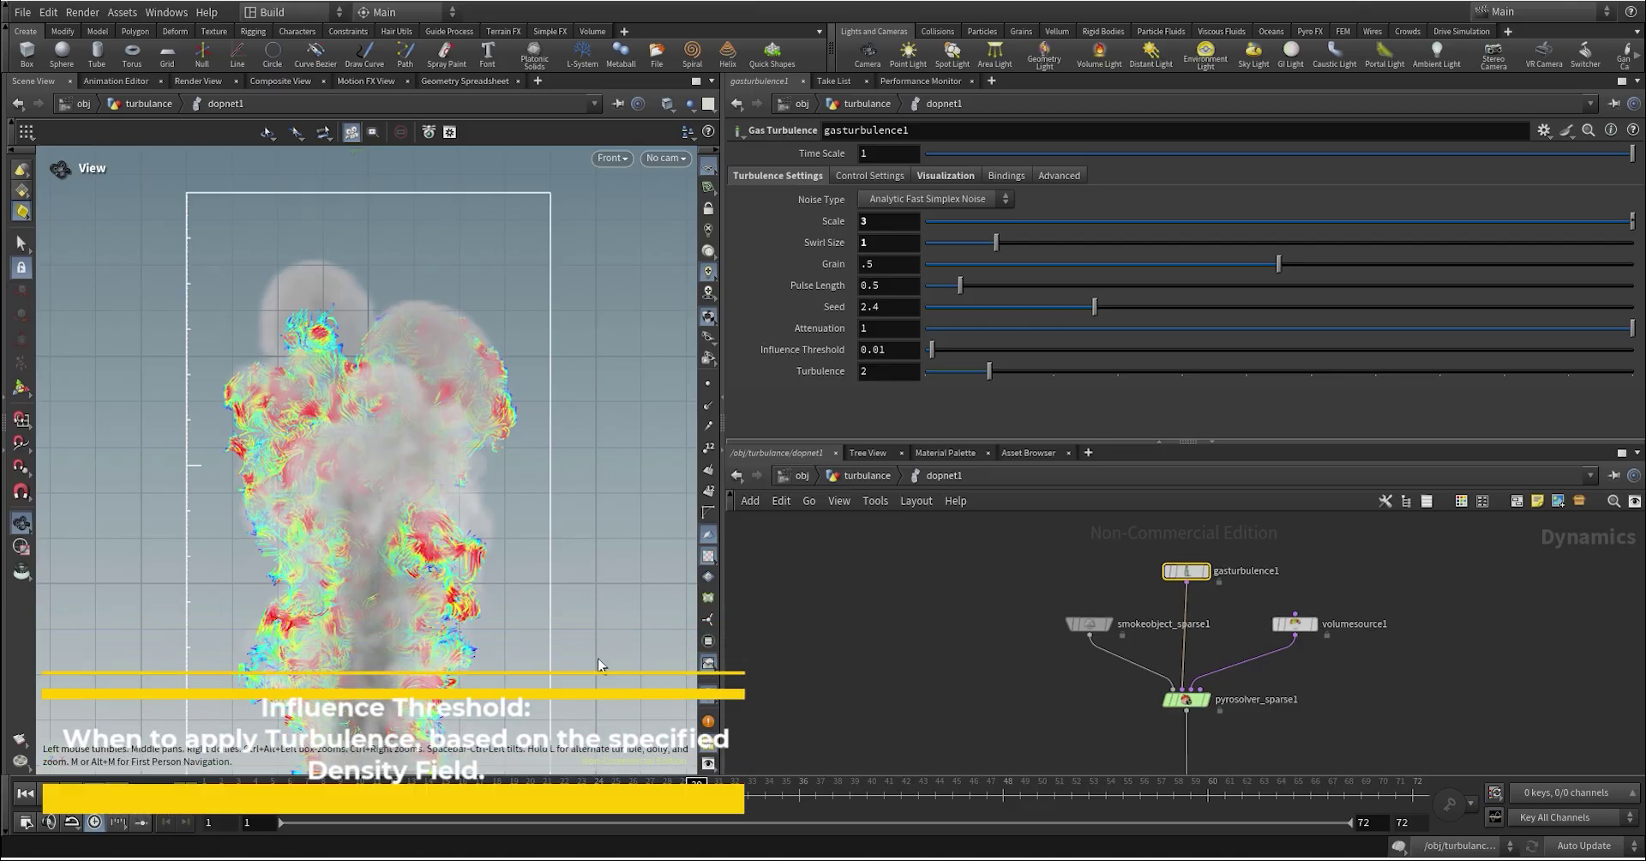
pyautogui.click(764, 794)
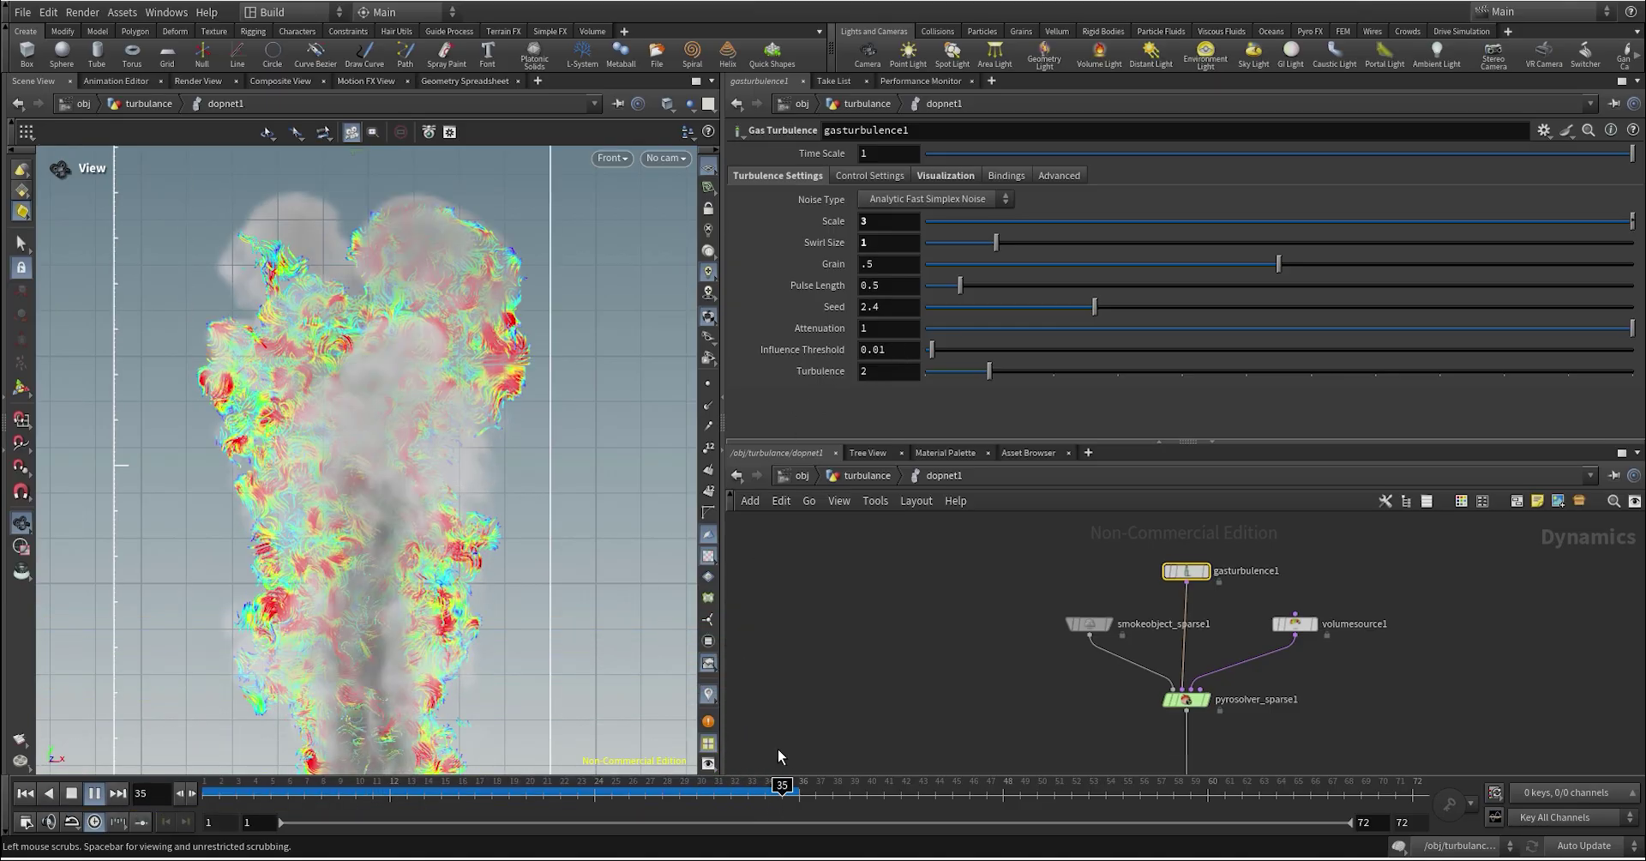
# Step: Check which density field binding the gas turbulence node uses for its Influence Threshold
pyautogui.click(898, 352)
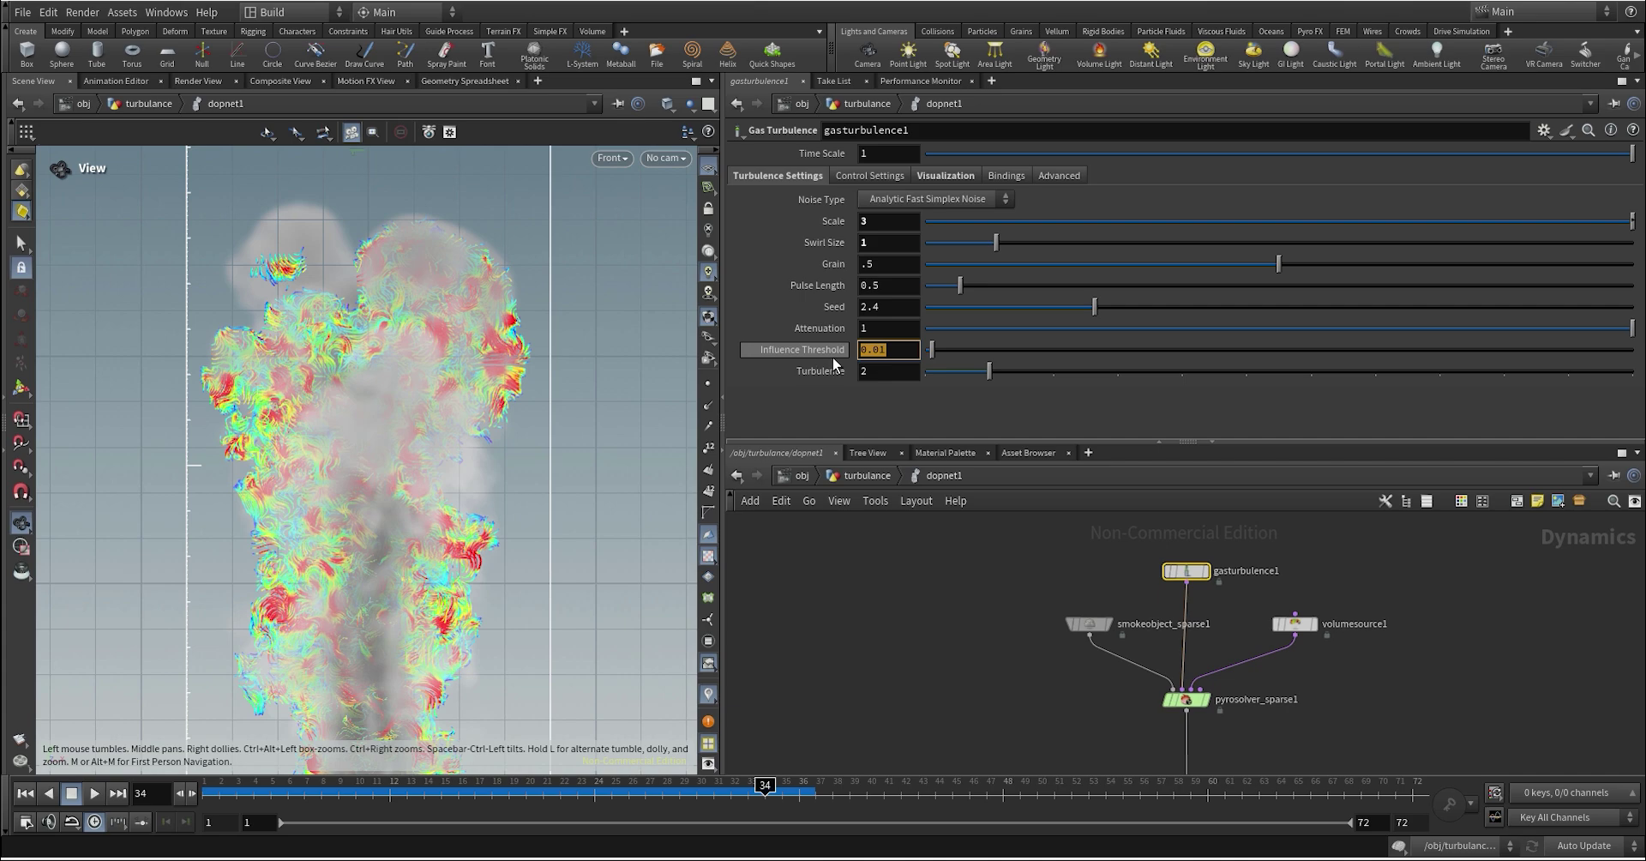
pyautogui.click(1005, 176)
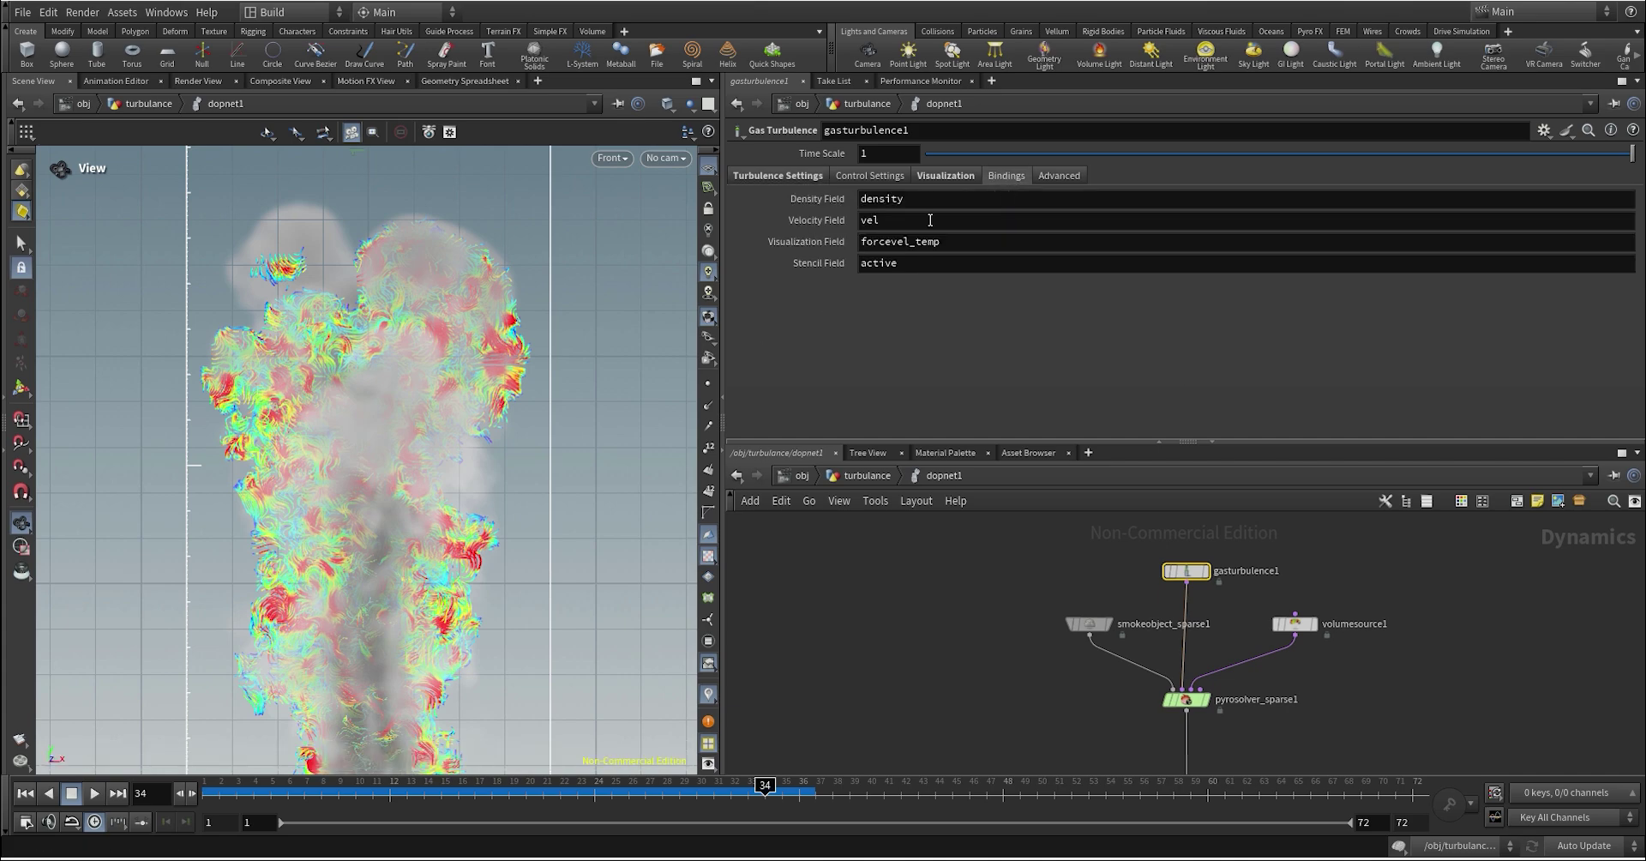
pyautogui.click(944, 202)
pyautogui.doubleClick(886, 201)
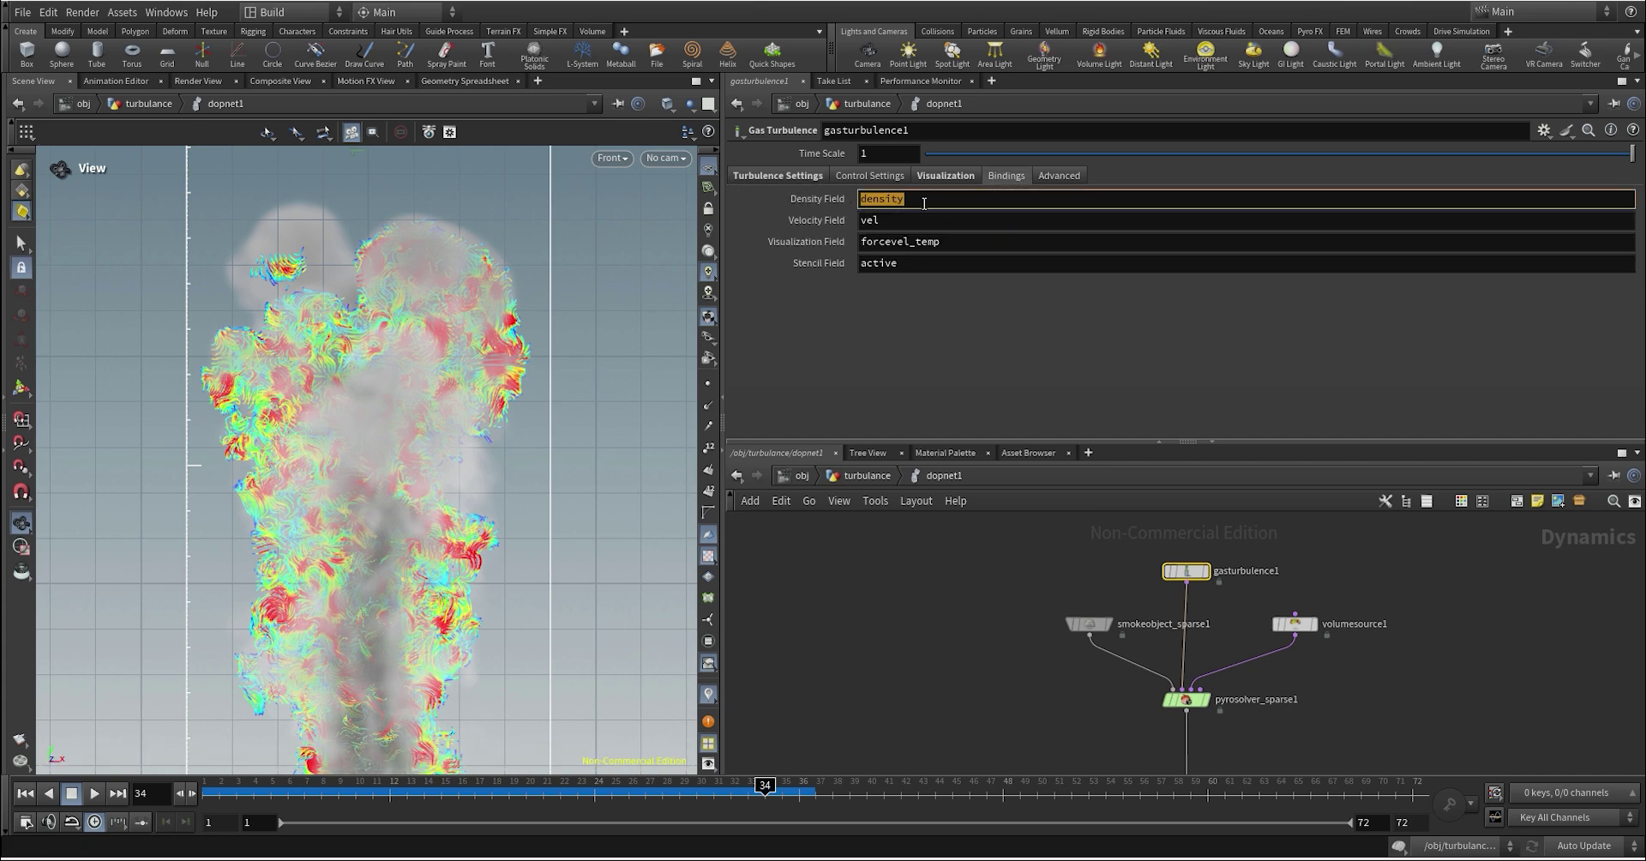
pyautogui.click(778, 175)
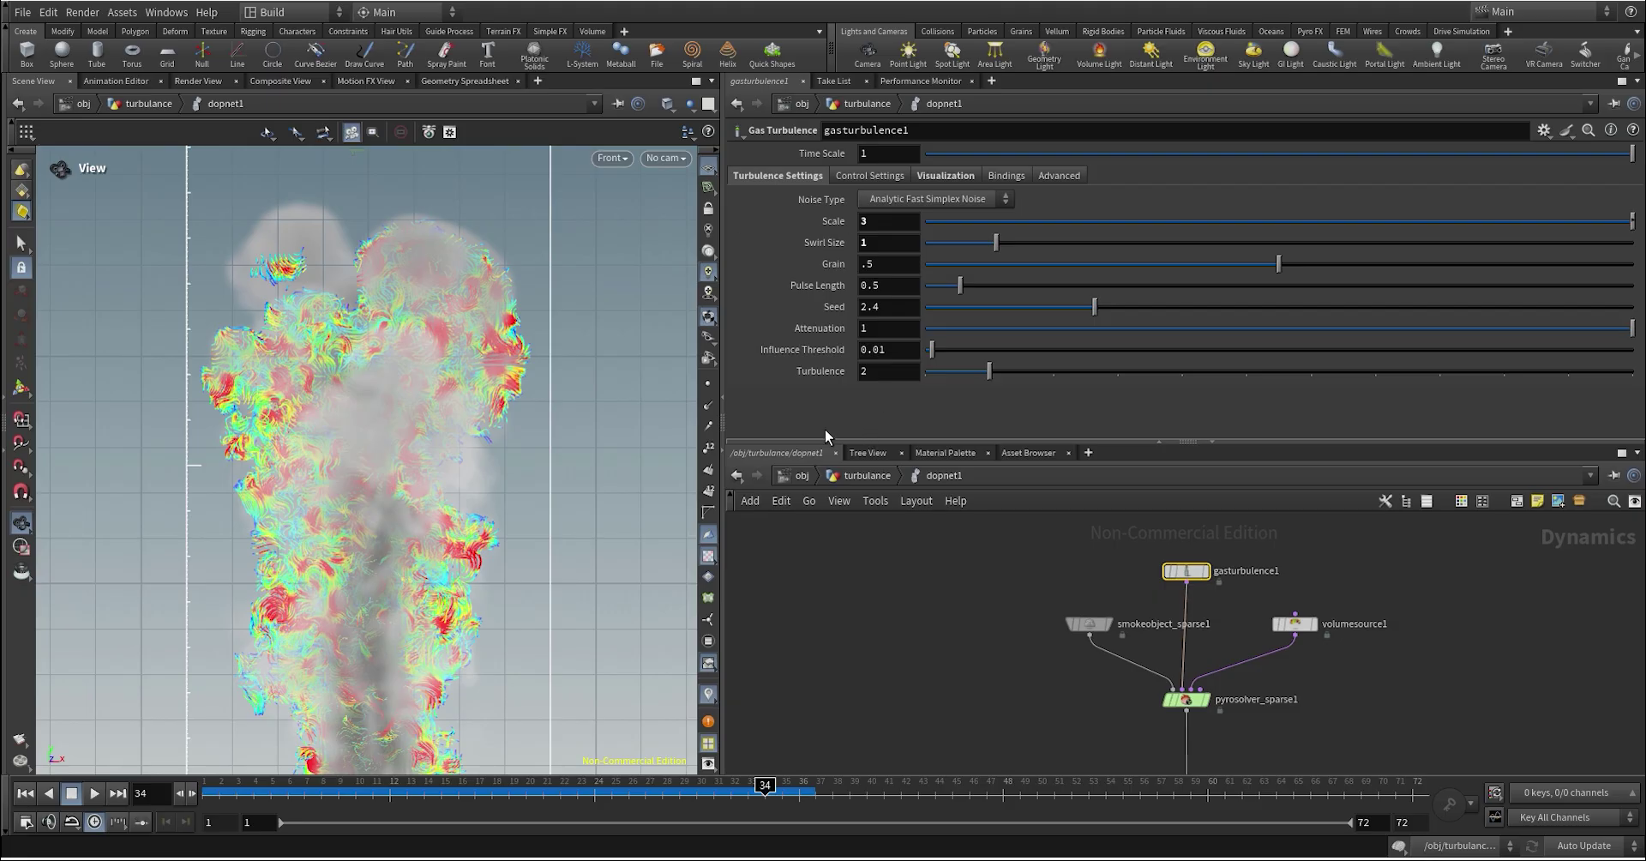
# Step: Try an Influence Threshold of 0.8 on the gas turbulence node and inspect the turbulence vectors up close
pyautogui.moveTo(897, 349); pyautogui.dragTo(739, 373)
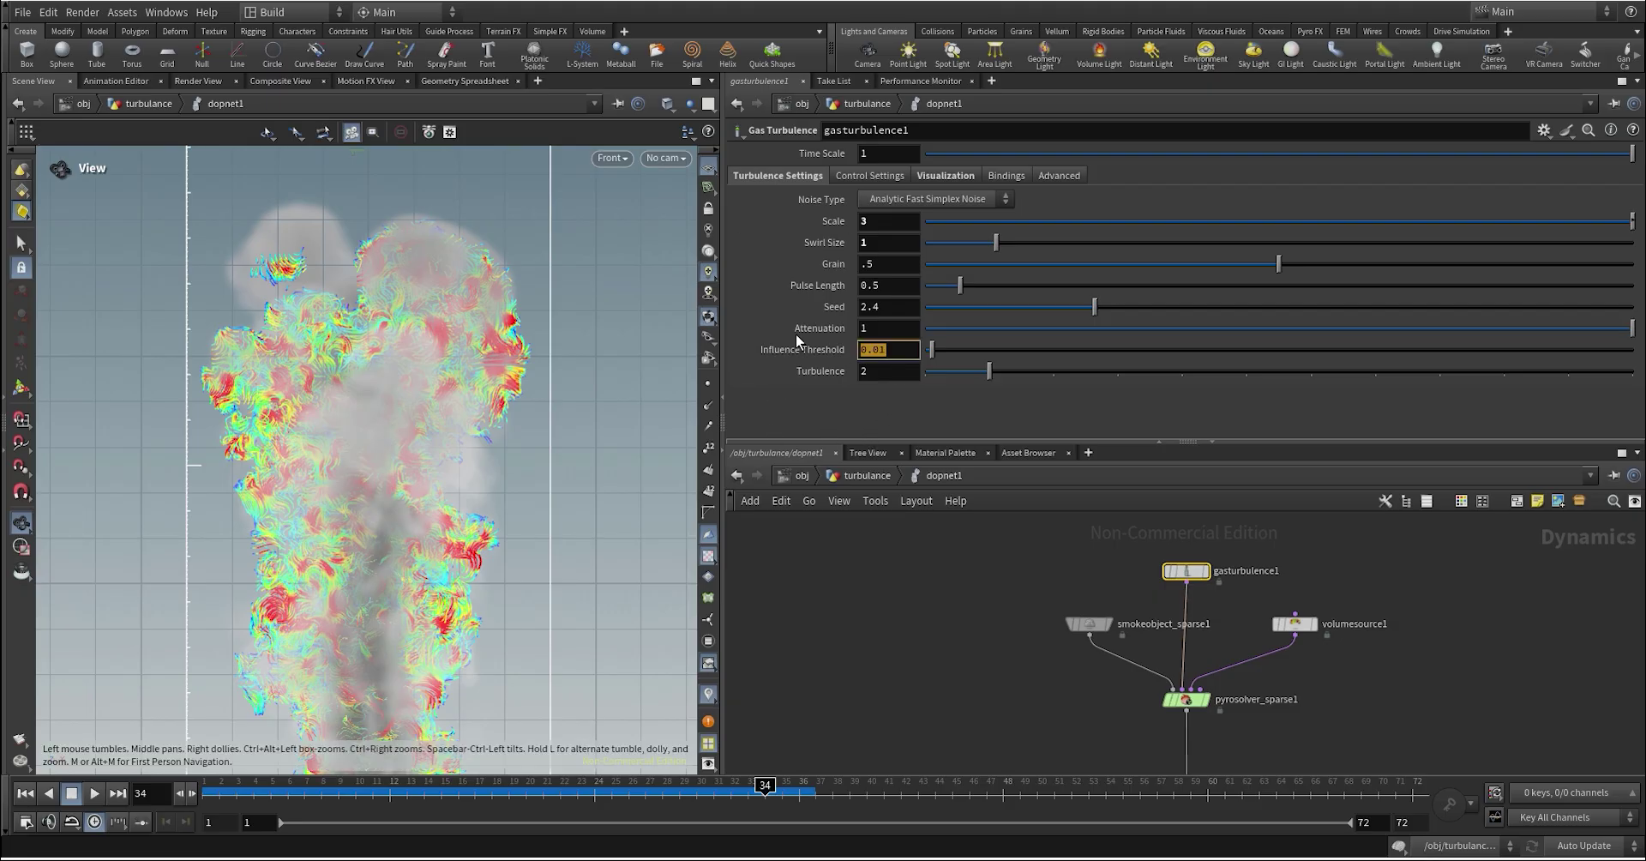
pyautogui.write('.8')
pyautogui.press('Return')
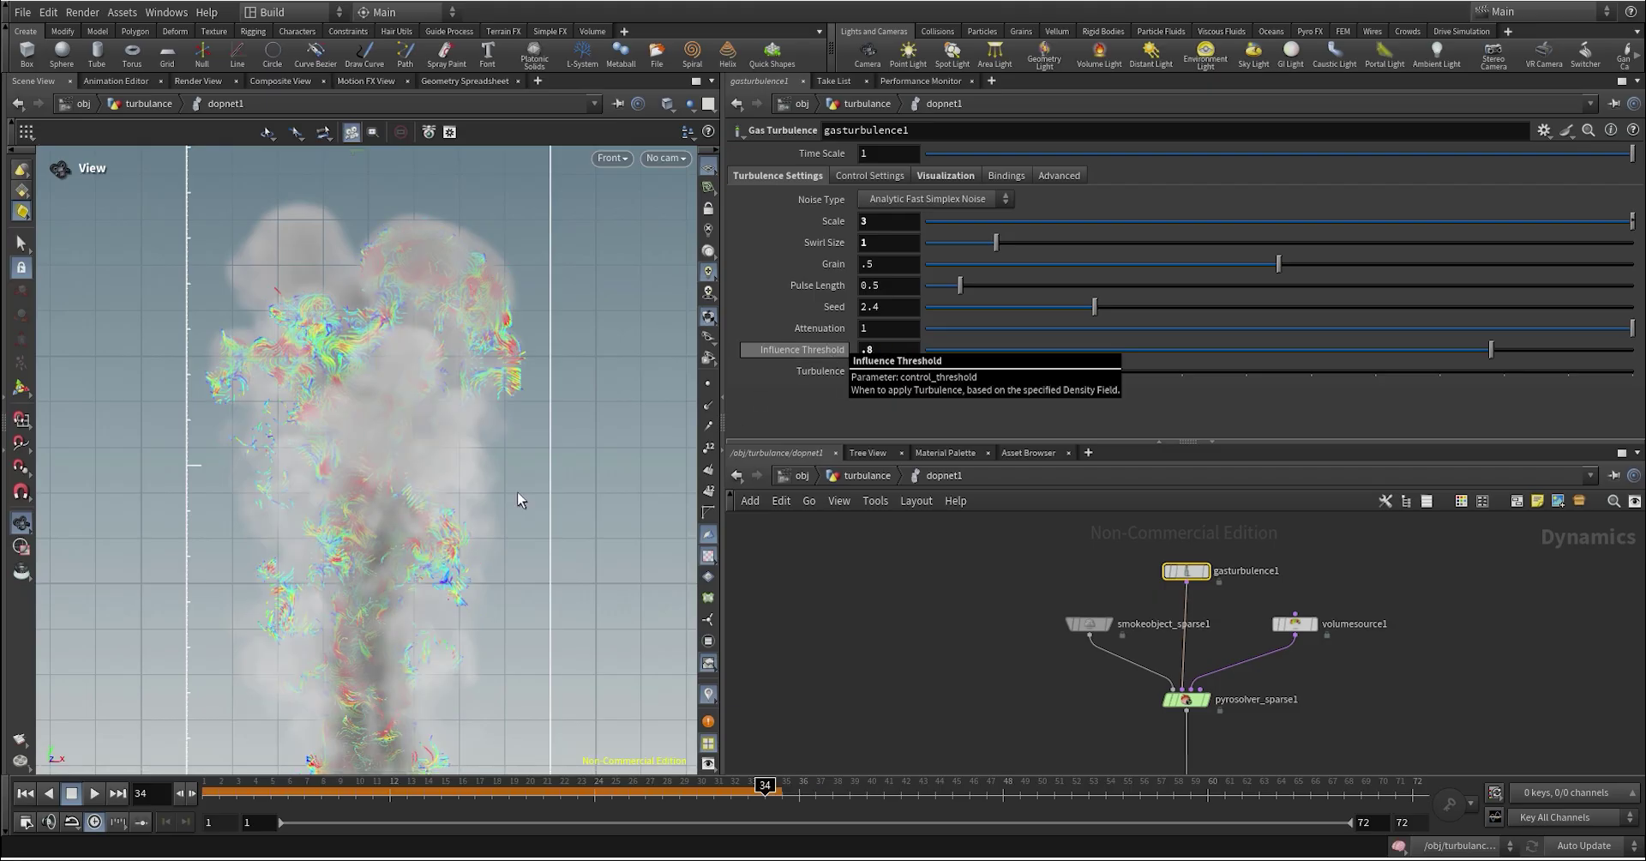
pyautogui.scroll(5, 309, 597)
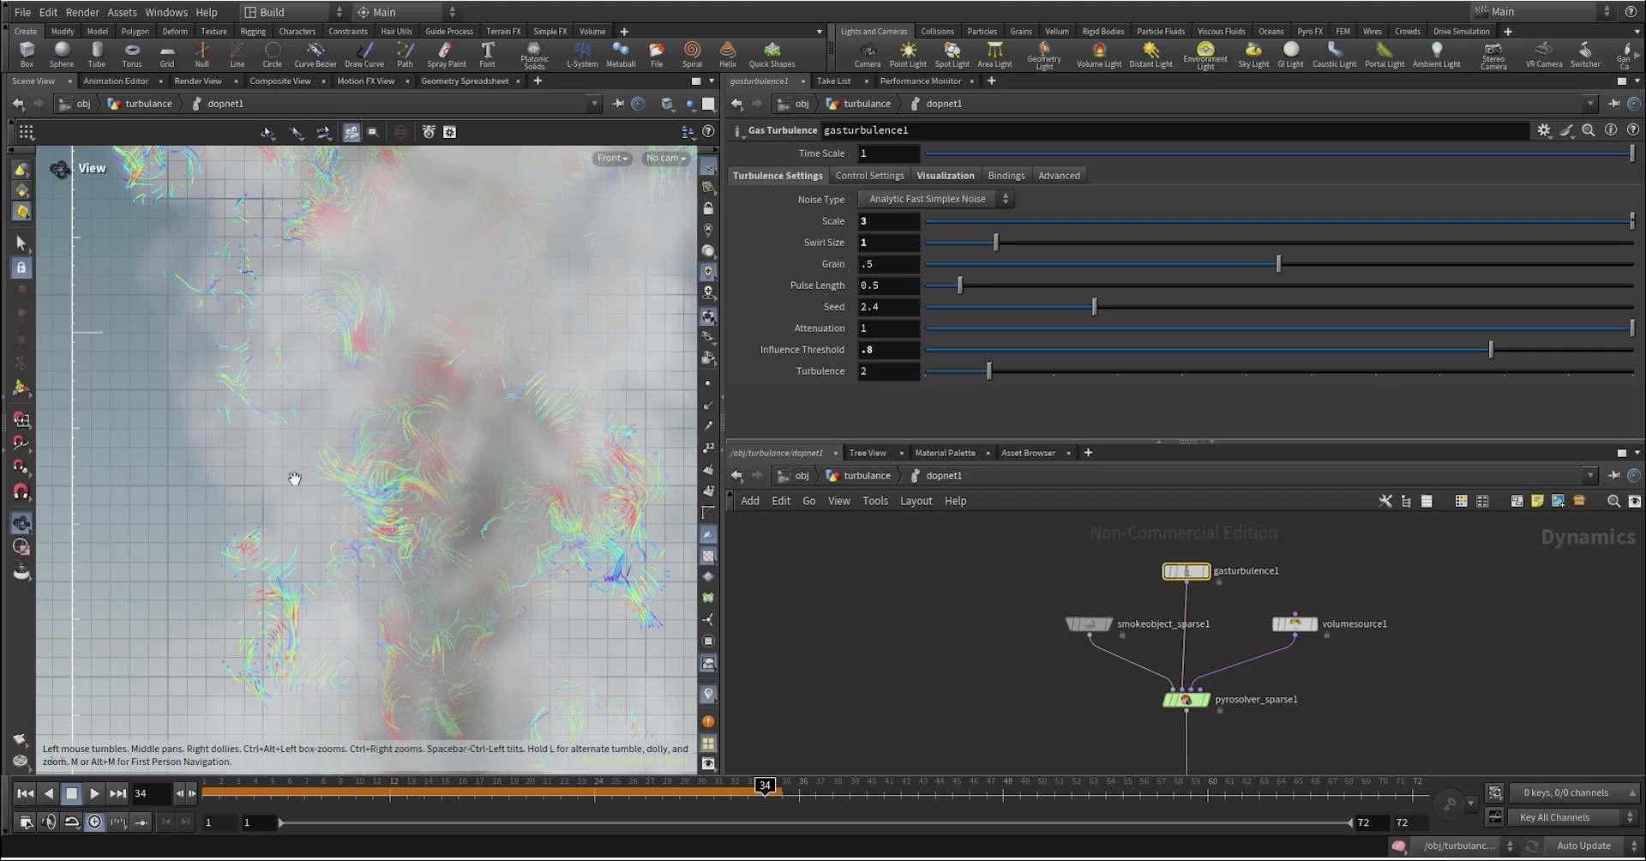
pyautogui.scroll(-5, 289, 476)
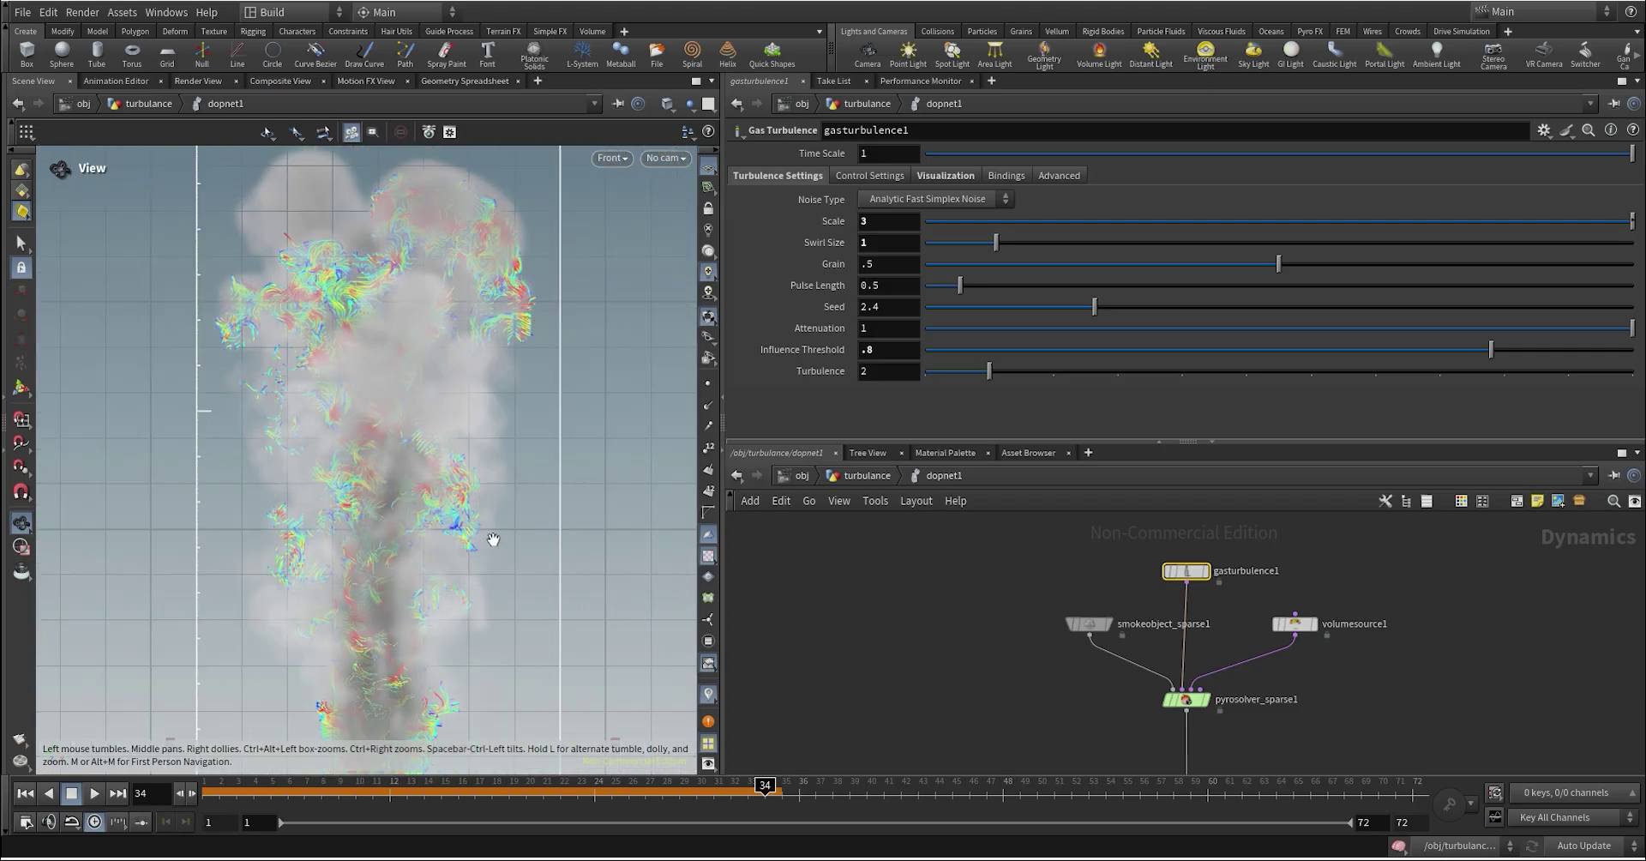
# Step: Replay the simulation from frame 1 and stop at frame 41 to examine where turbulence acts on the smoke
pyautogui.click(25, 793)
pyautogui.click(95, 794)
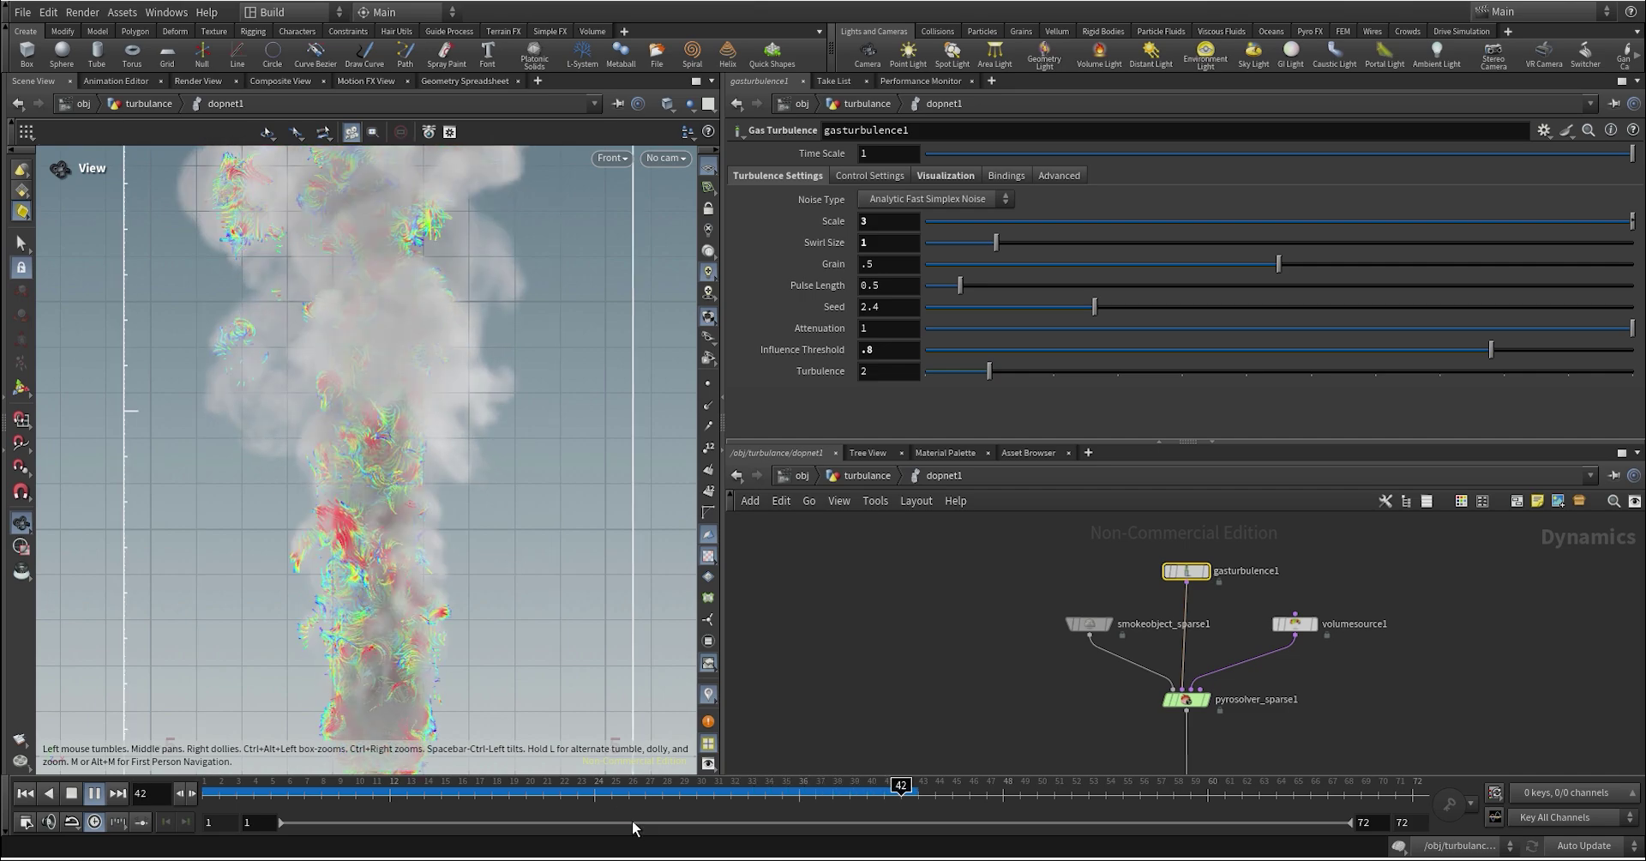
pyautogui.click(883, 787)
pyautogui.scroll(-3, 419, 466)
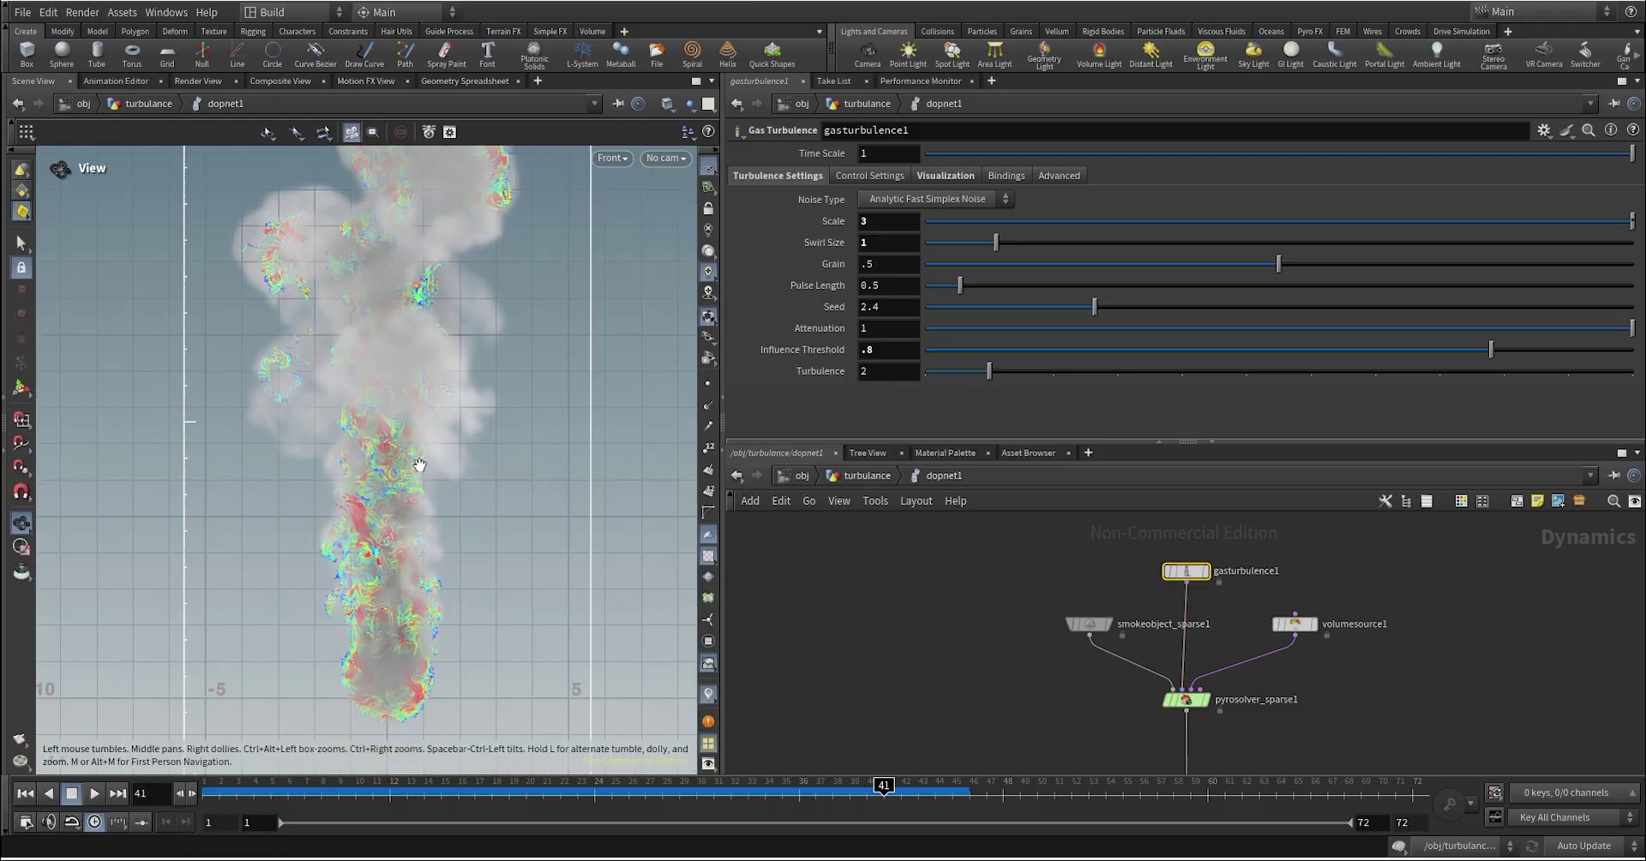
# Step: Revert the Influence Threshold to its default, undoing and reapplying the change to compare it with 0.8
pyautogui.rightClick(811, 350)
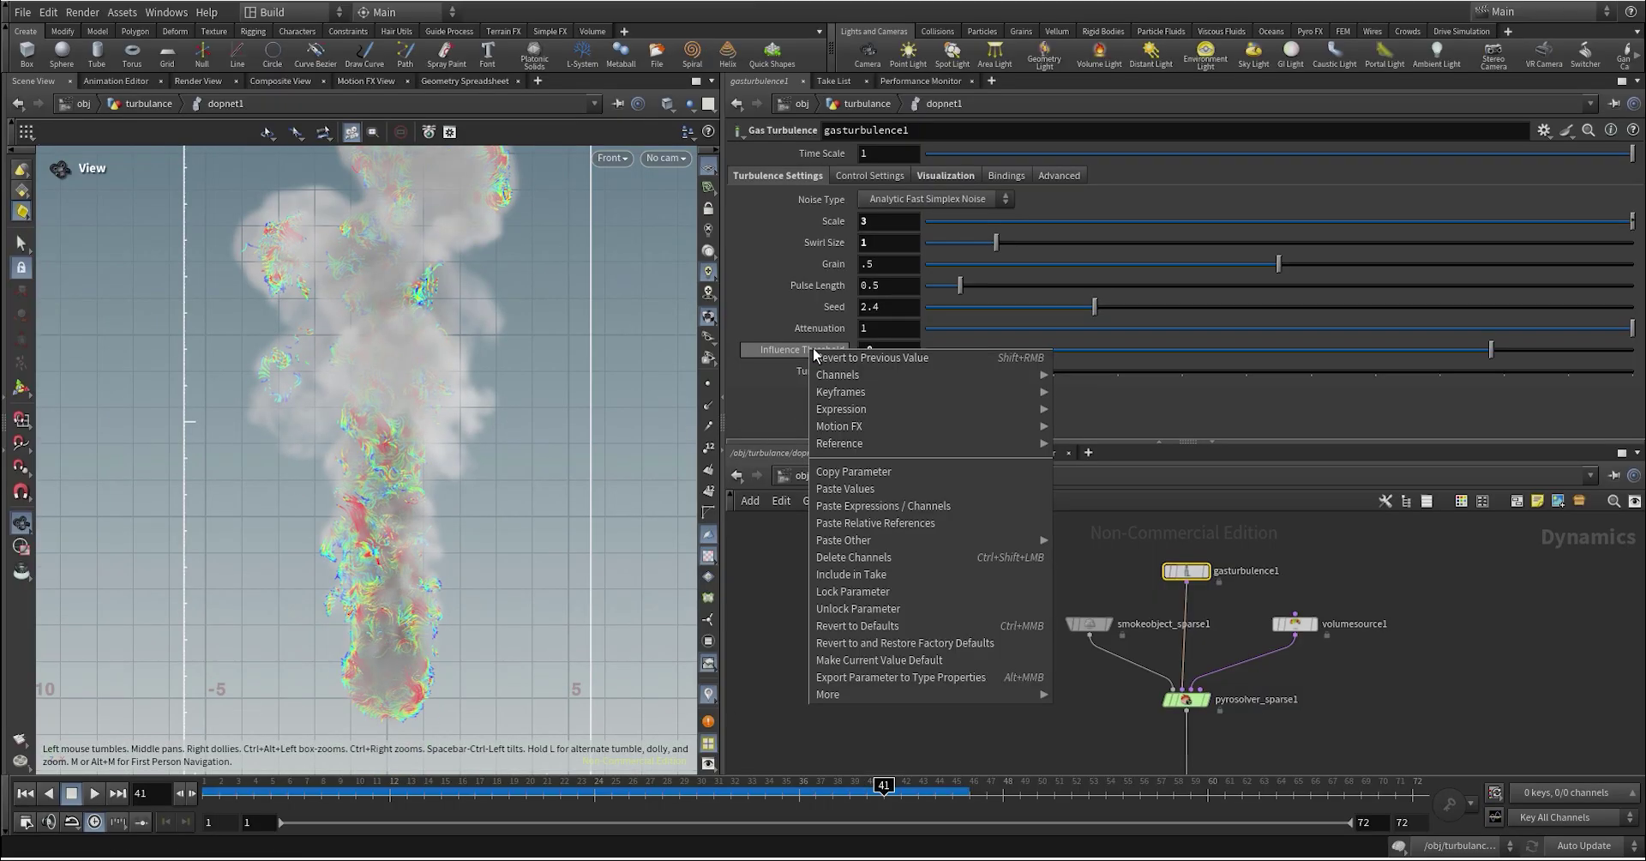
pyautogui.click(902, 626)
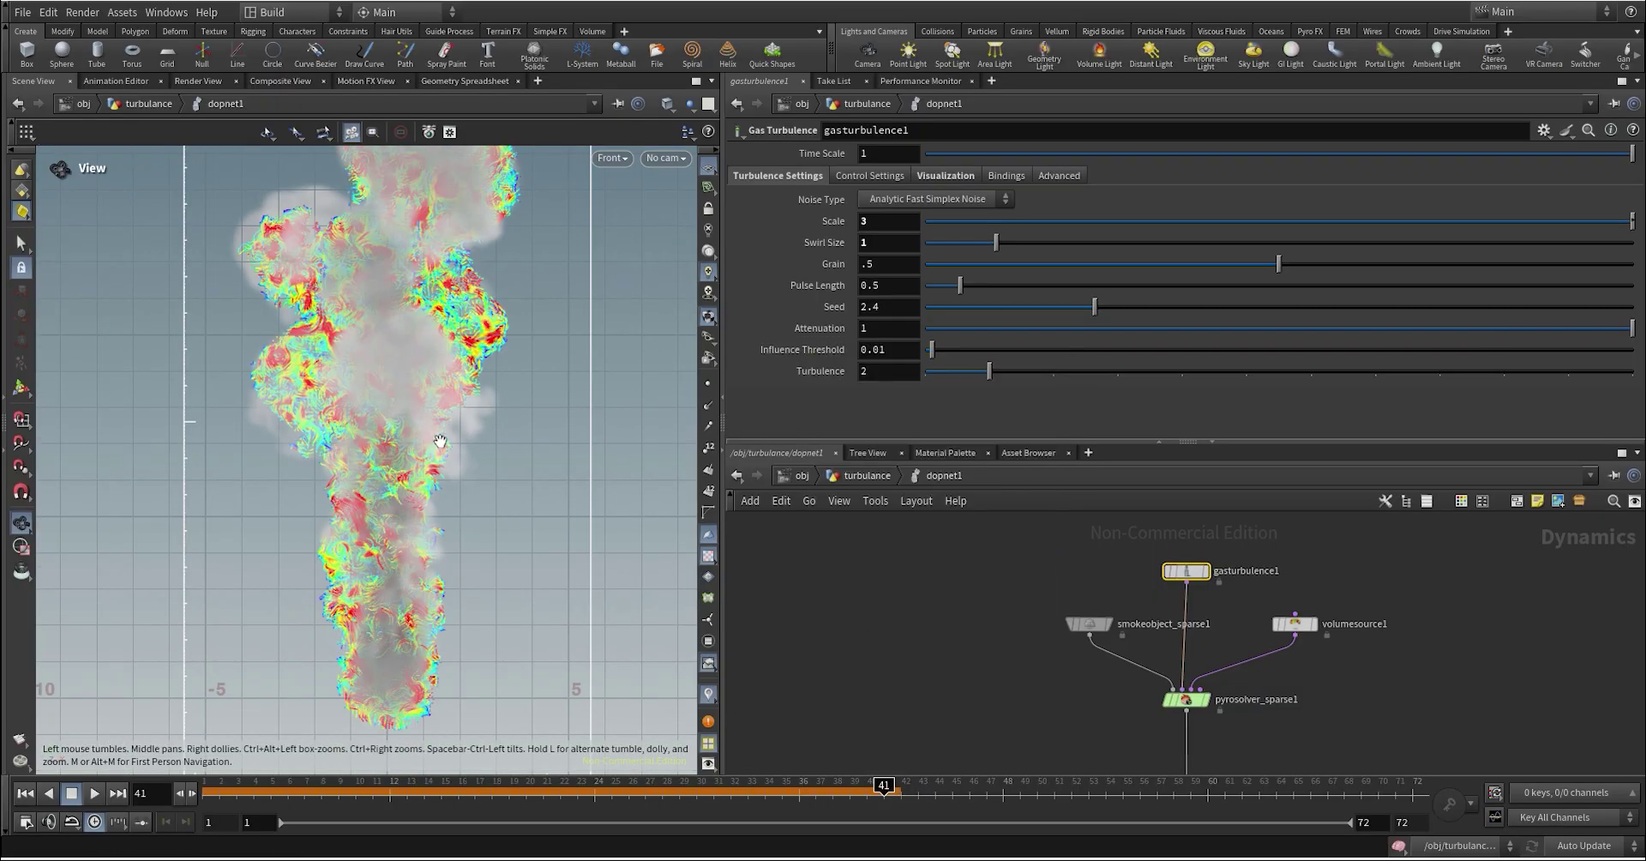
pyautogui.hotkey('ctrl', 'z')
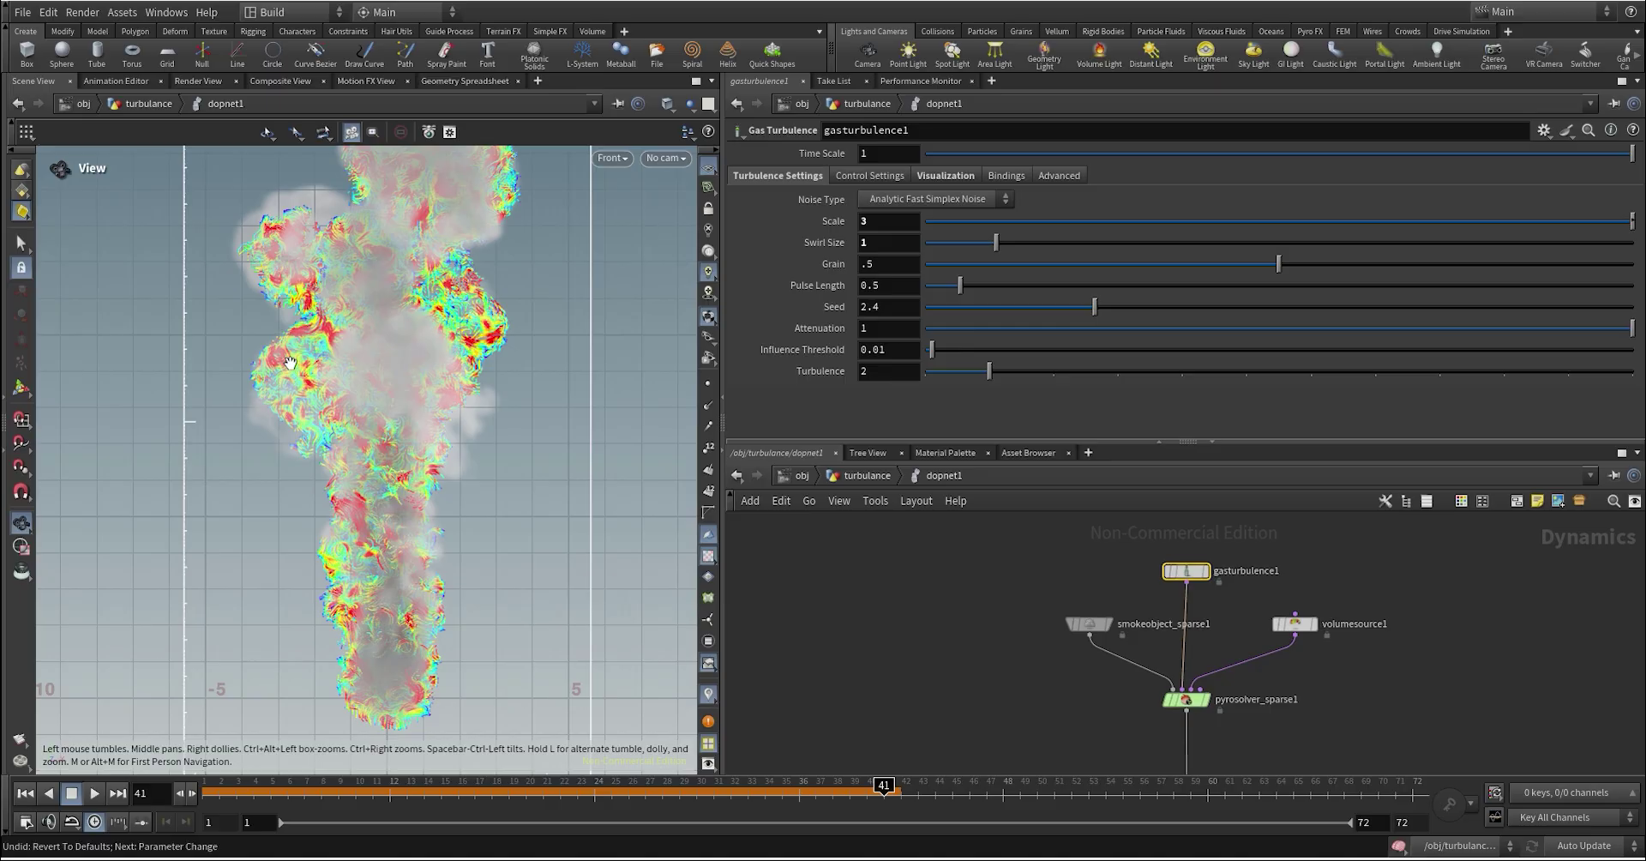
pyautogui.scroll(4, 290, 360)
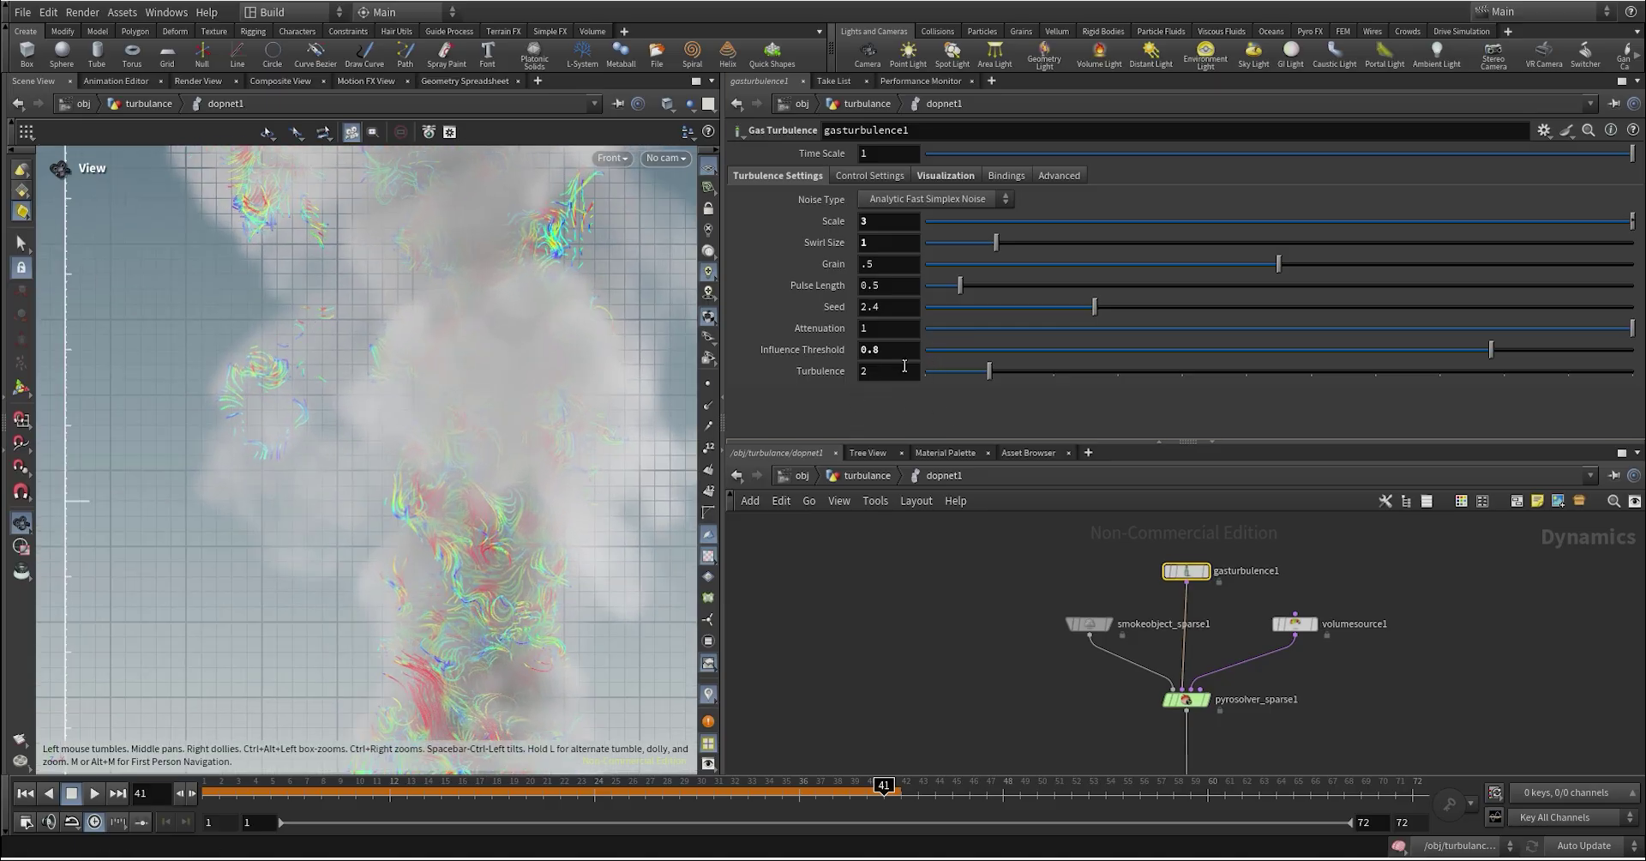
pyautogui.scroll(-5, 494, 434)
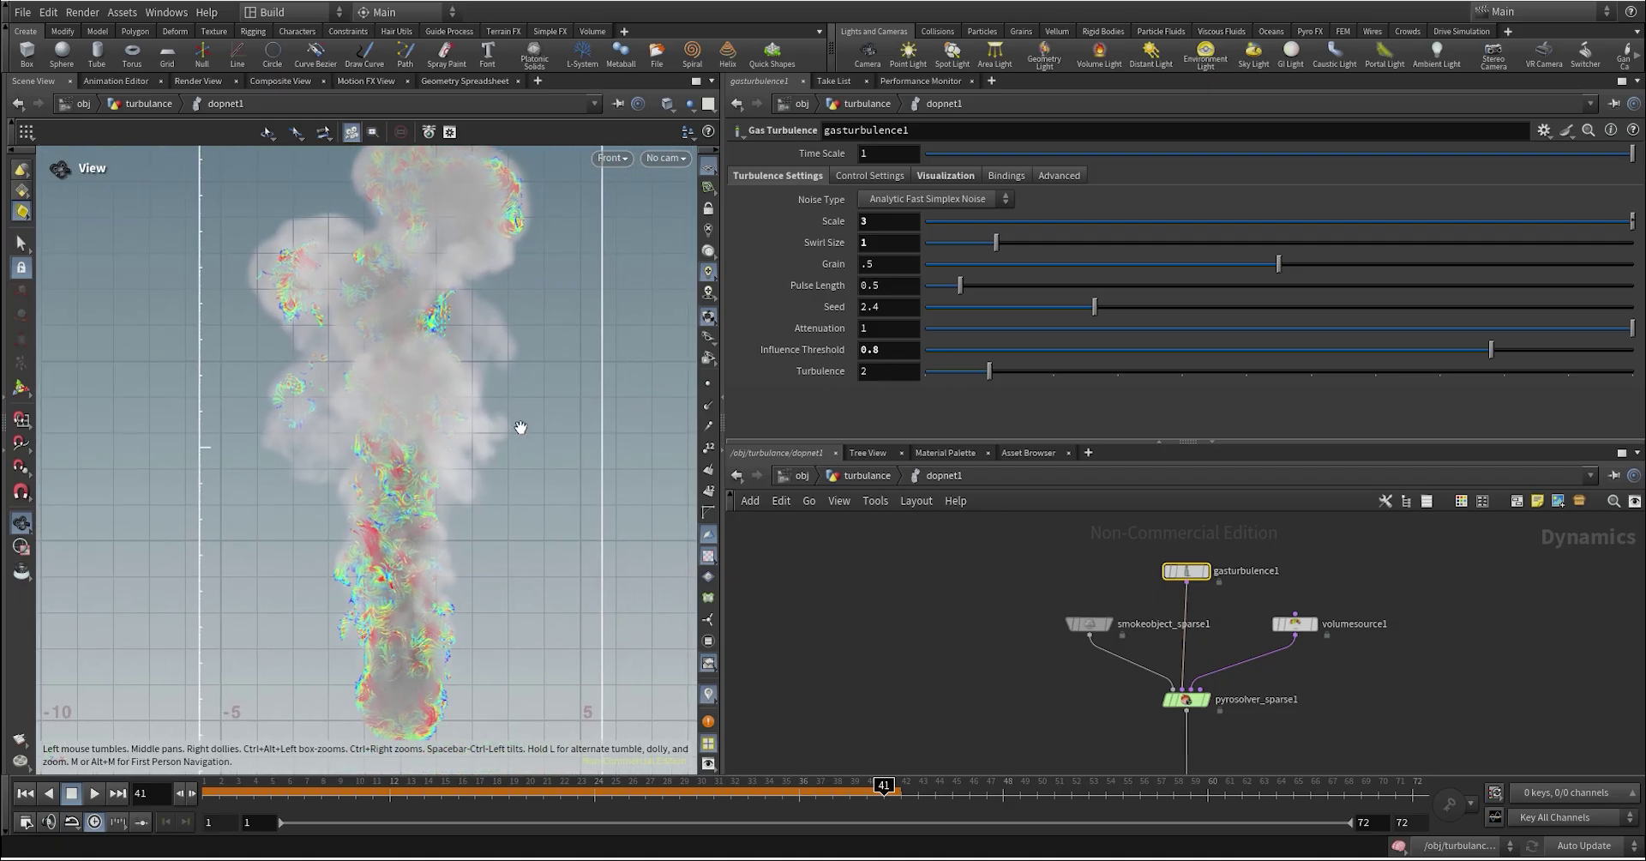
pyautogui.scroll(-2, 516, 341)
pyautogui.hotkey('ctrl', 'z')
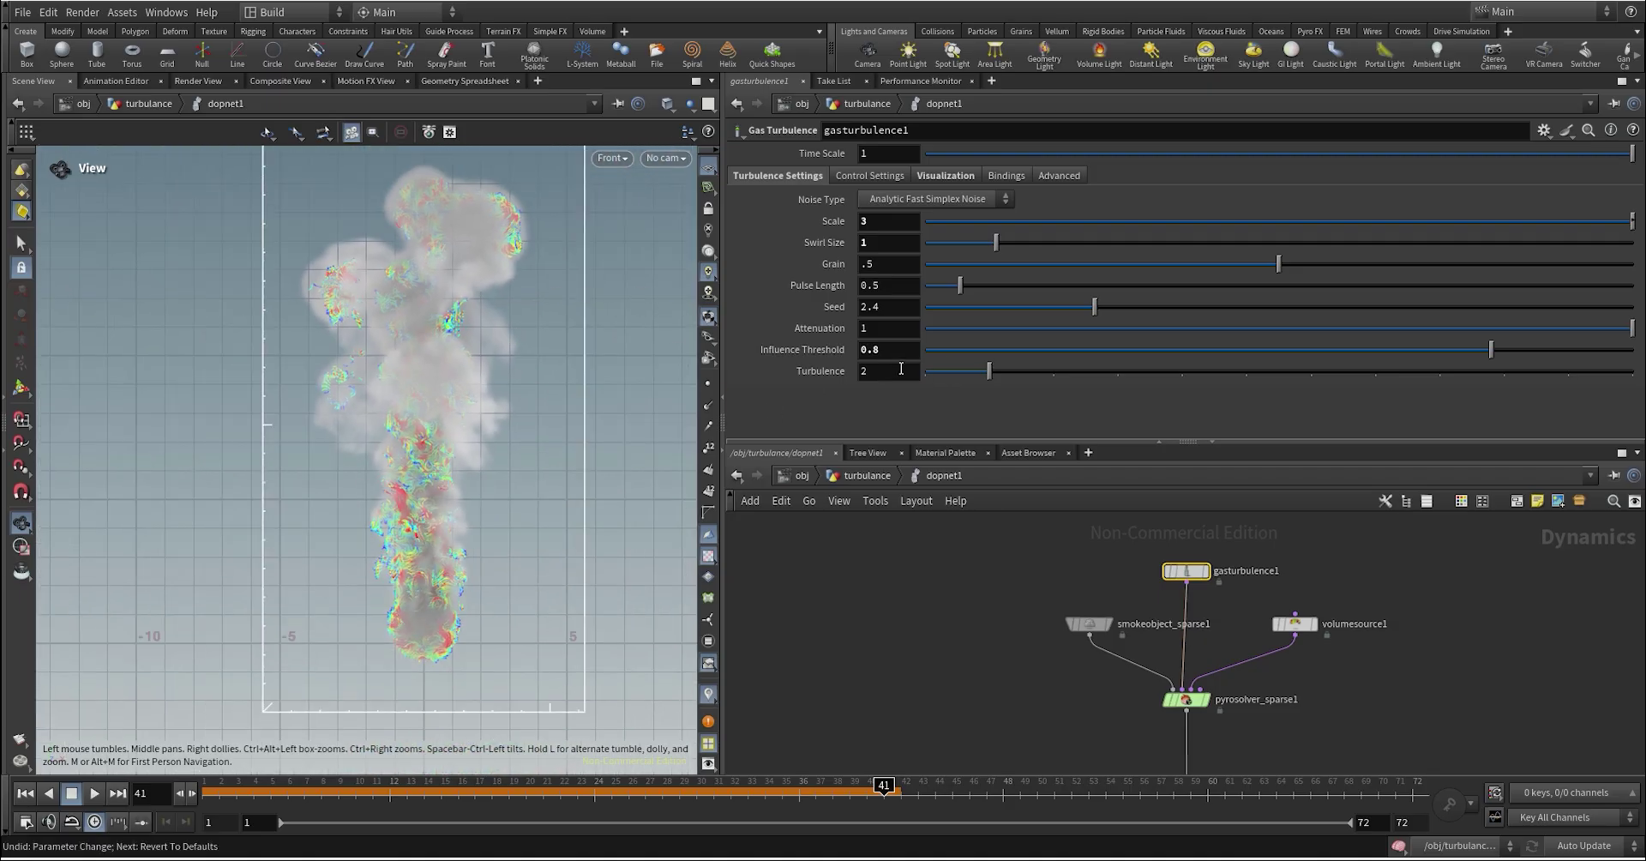
pyautogui.scroll(1, 448, 375)
pyautogui.scroll(1, 449, 375)
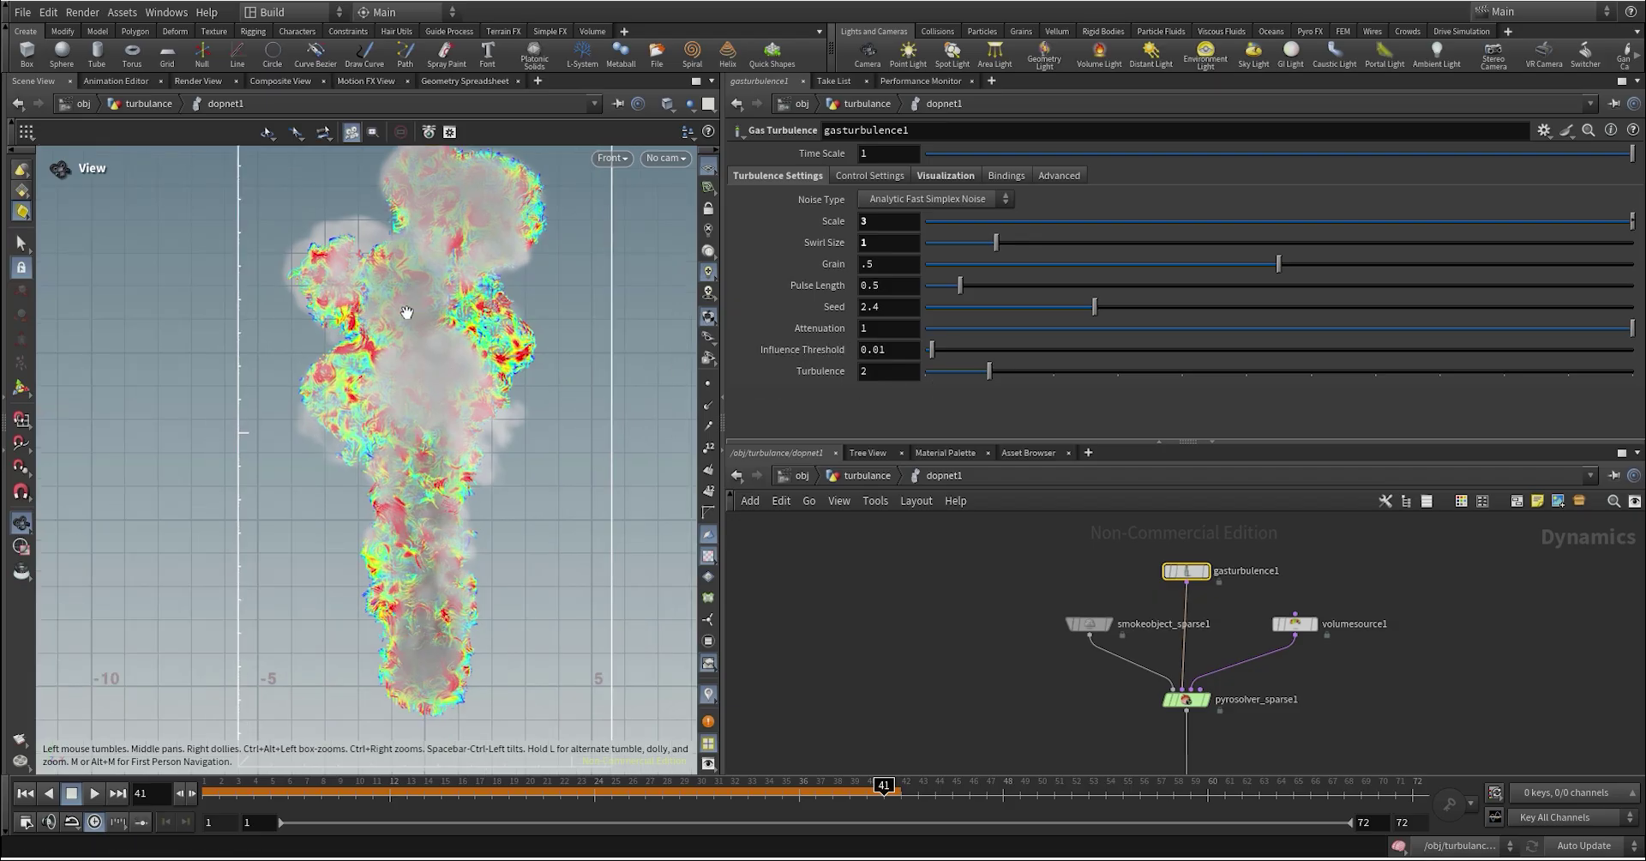
# Step: Review the turbulence Scale and enable the Control Field in the gas turbulence node's control settings
pyautogui.click(870, 175)
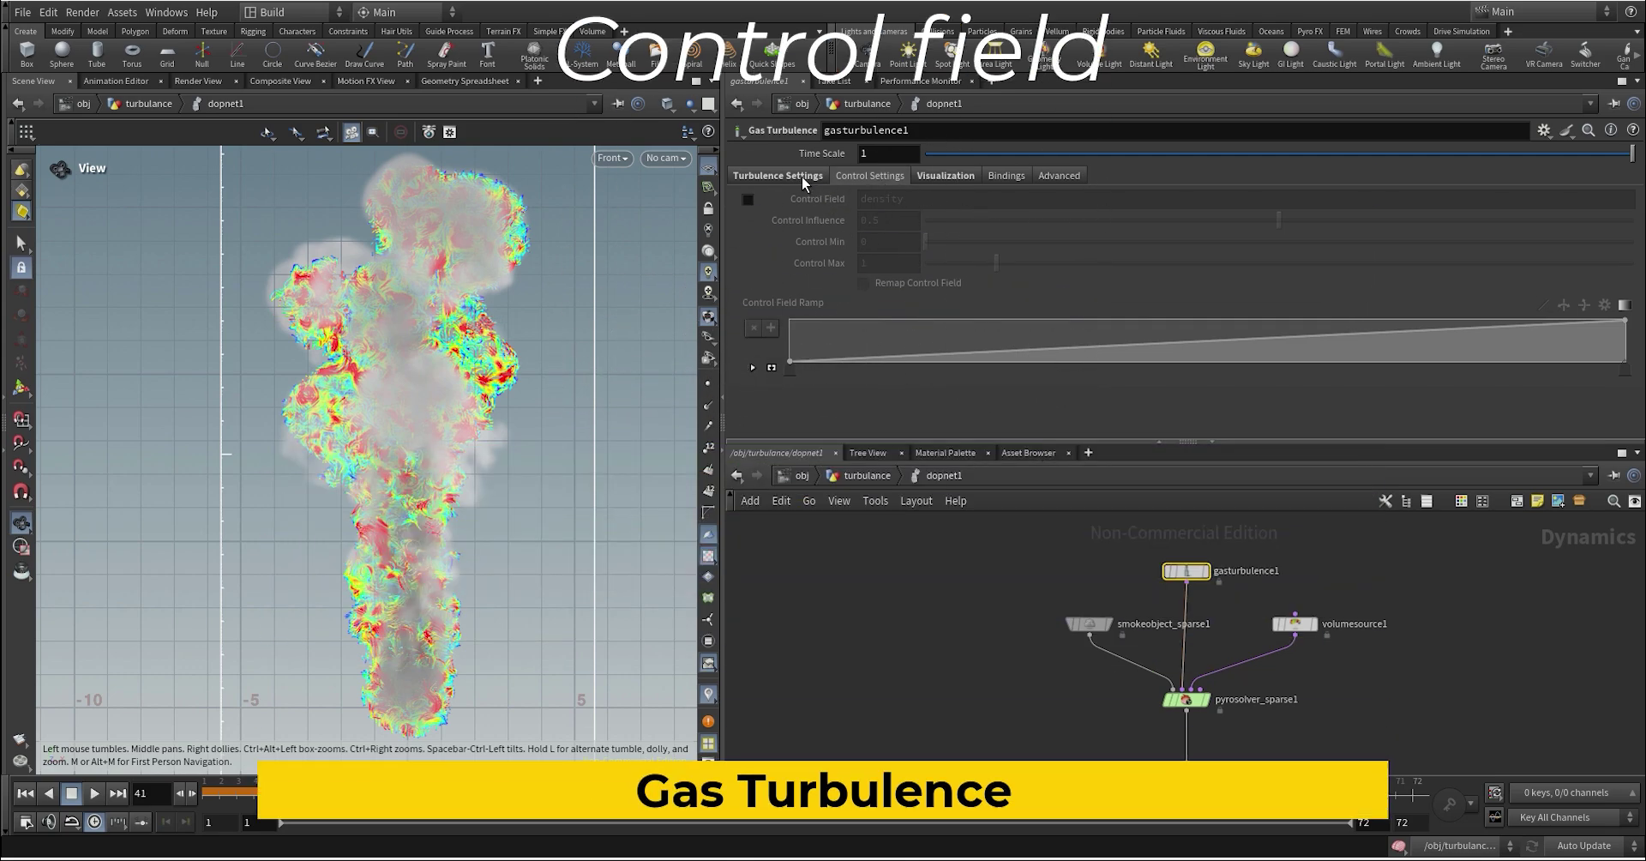
pyautogui.click(801, 177)
pyautogui.click(873, 222)
pyautogui.moveTo(874, 226); pyautogui.dragTo(834, 226)
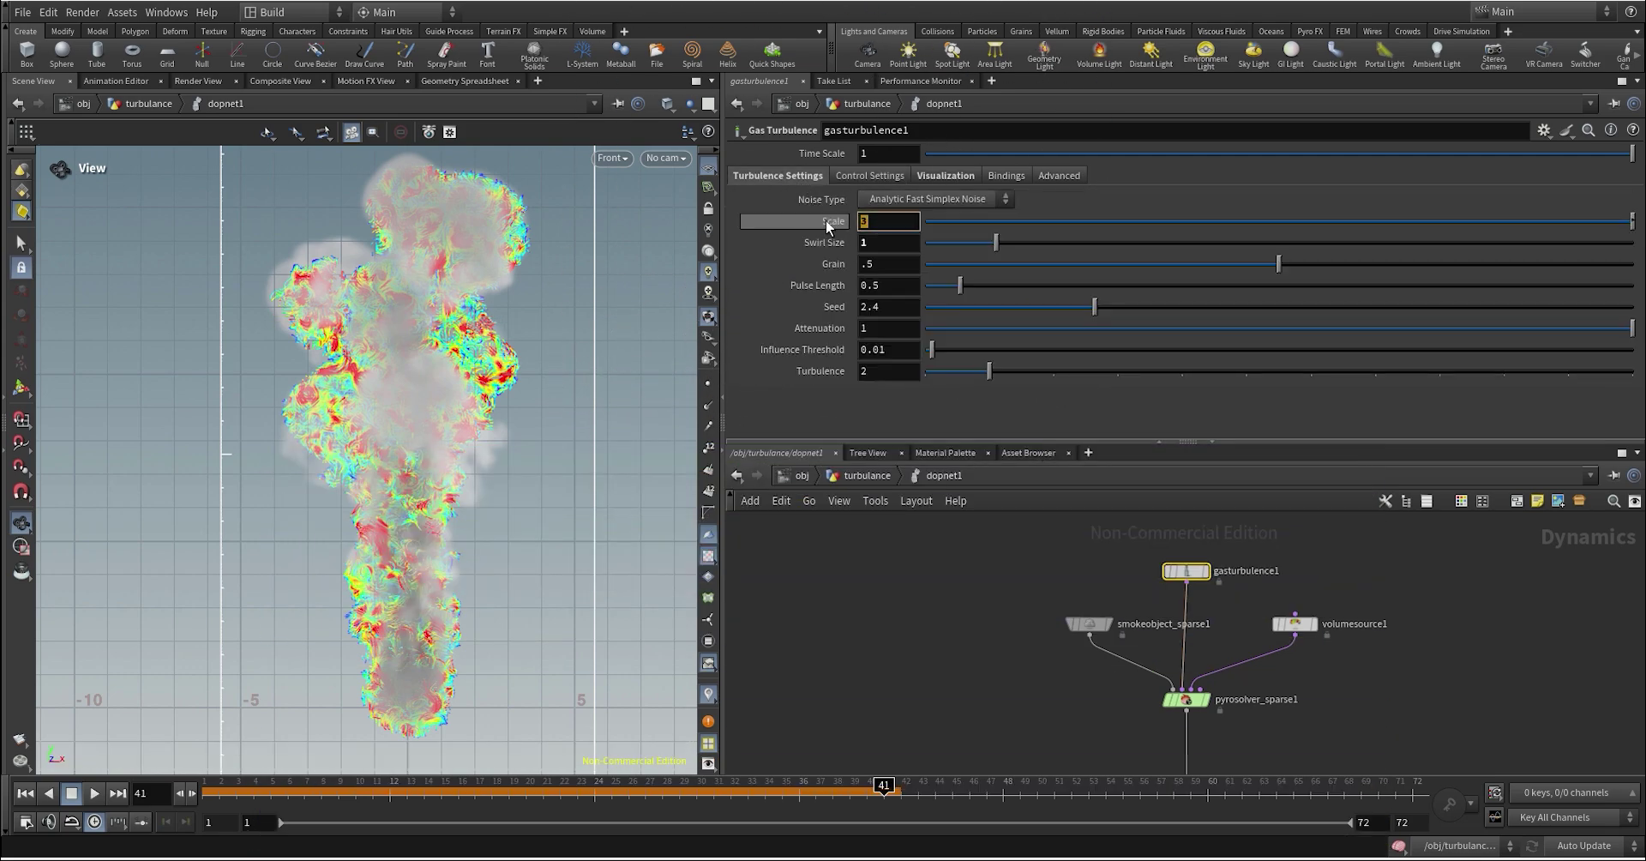
pyautogui.click(905, 177)
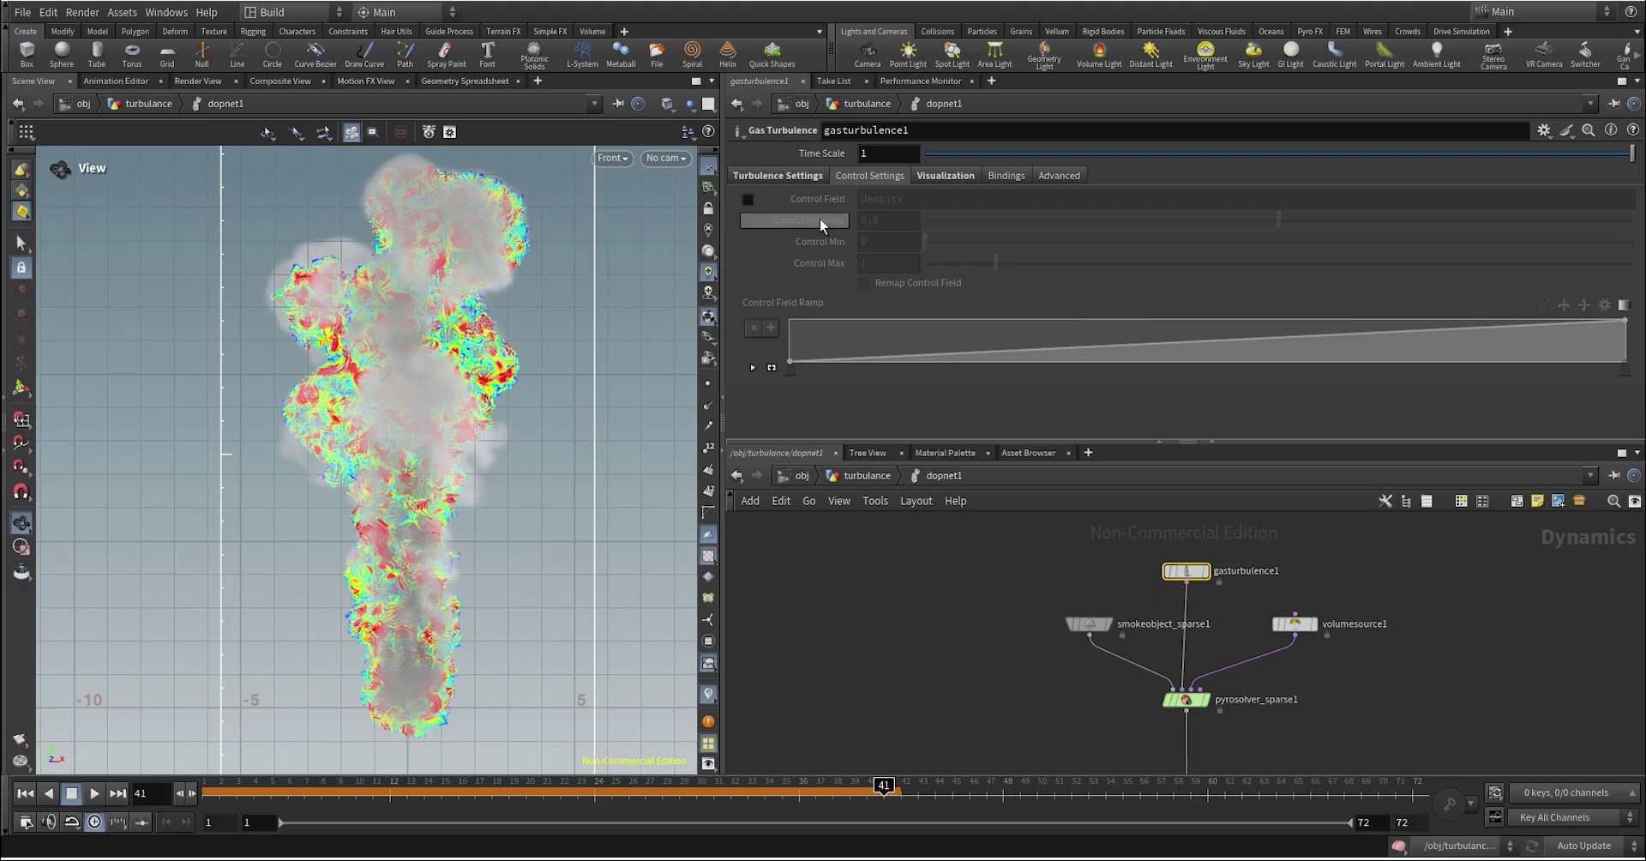
pyautogui.click(748, 199)
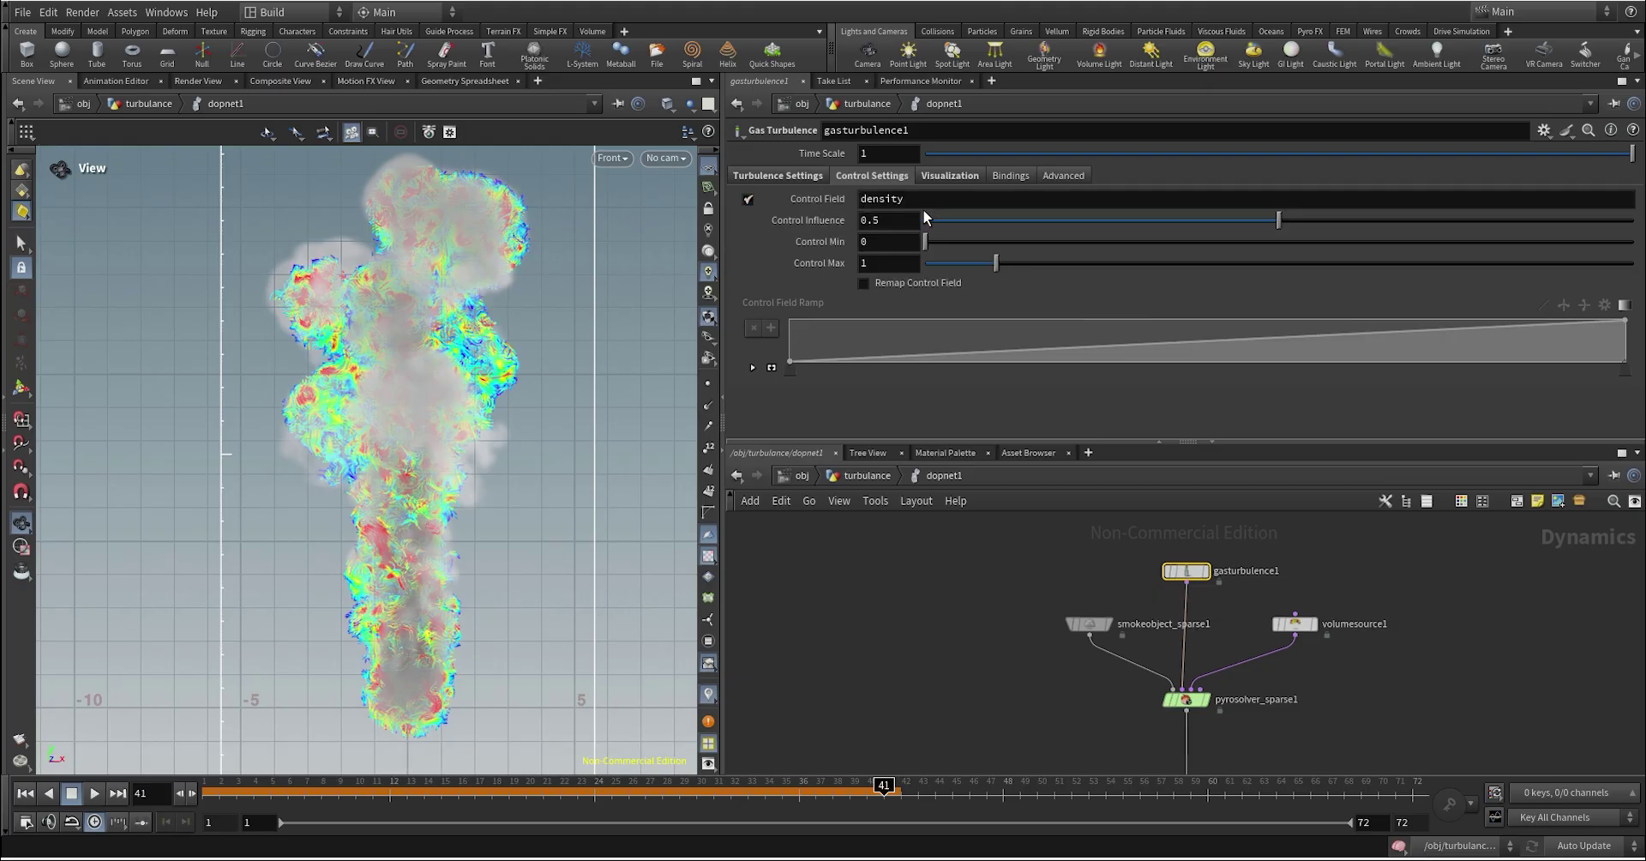
# Step: Check the speed field option on the sparse pyro solver and set the gas turbulence Control Field to speed
pyautogui.click(1204, 700)
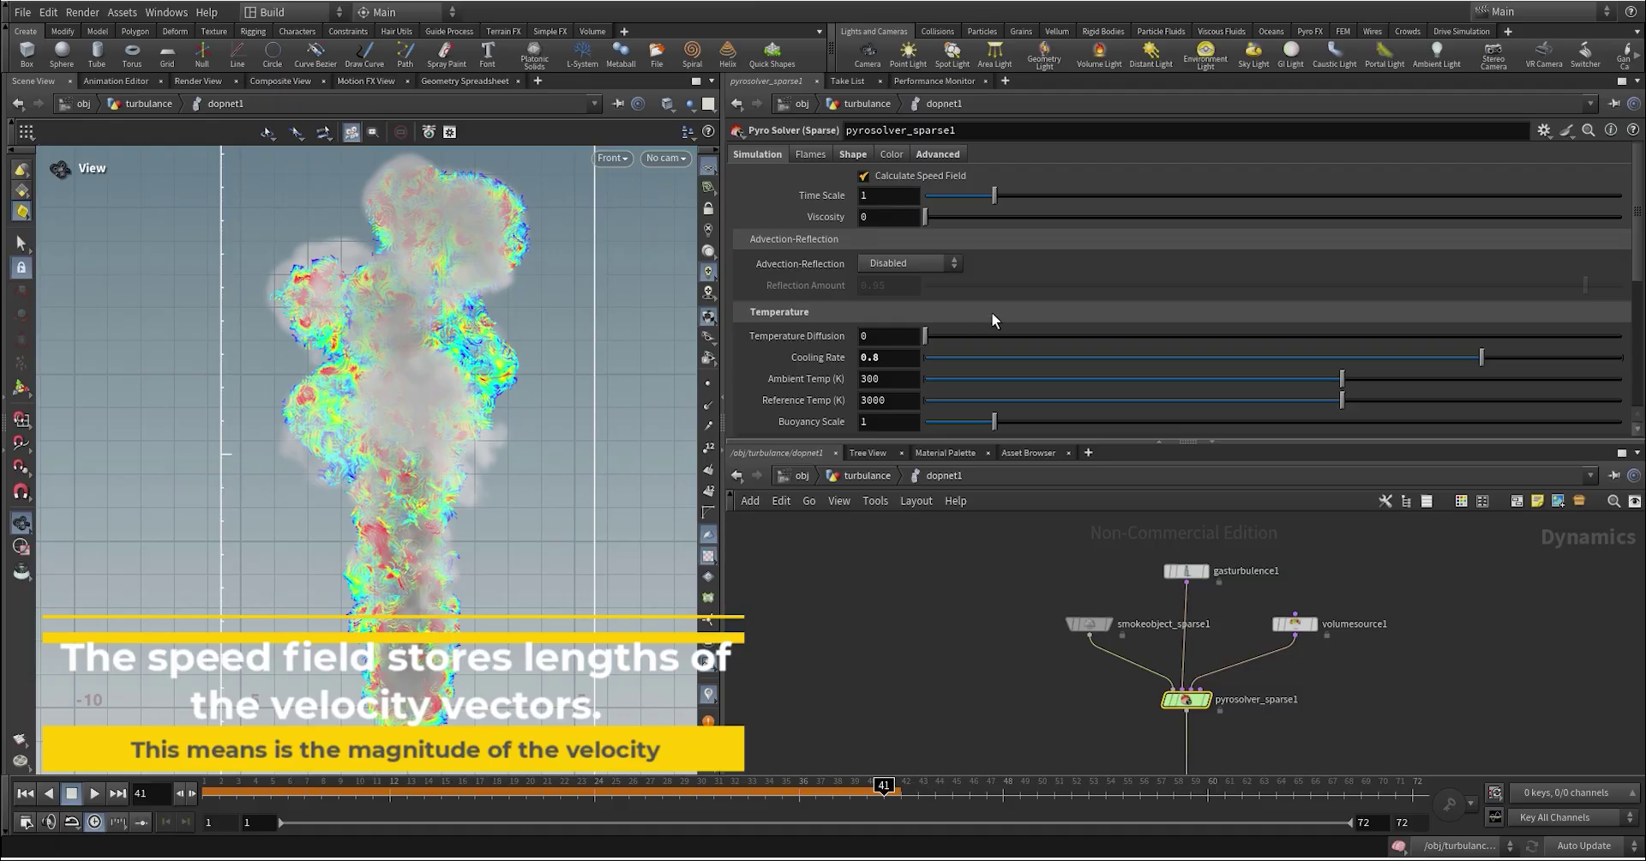
pyautogui.click(1186, 571)
pyautogui.moveTo(914, 200); pyautogui.dragTo(809, 230)
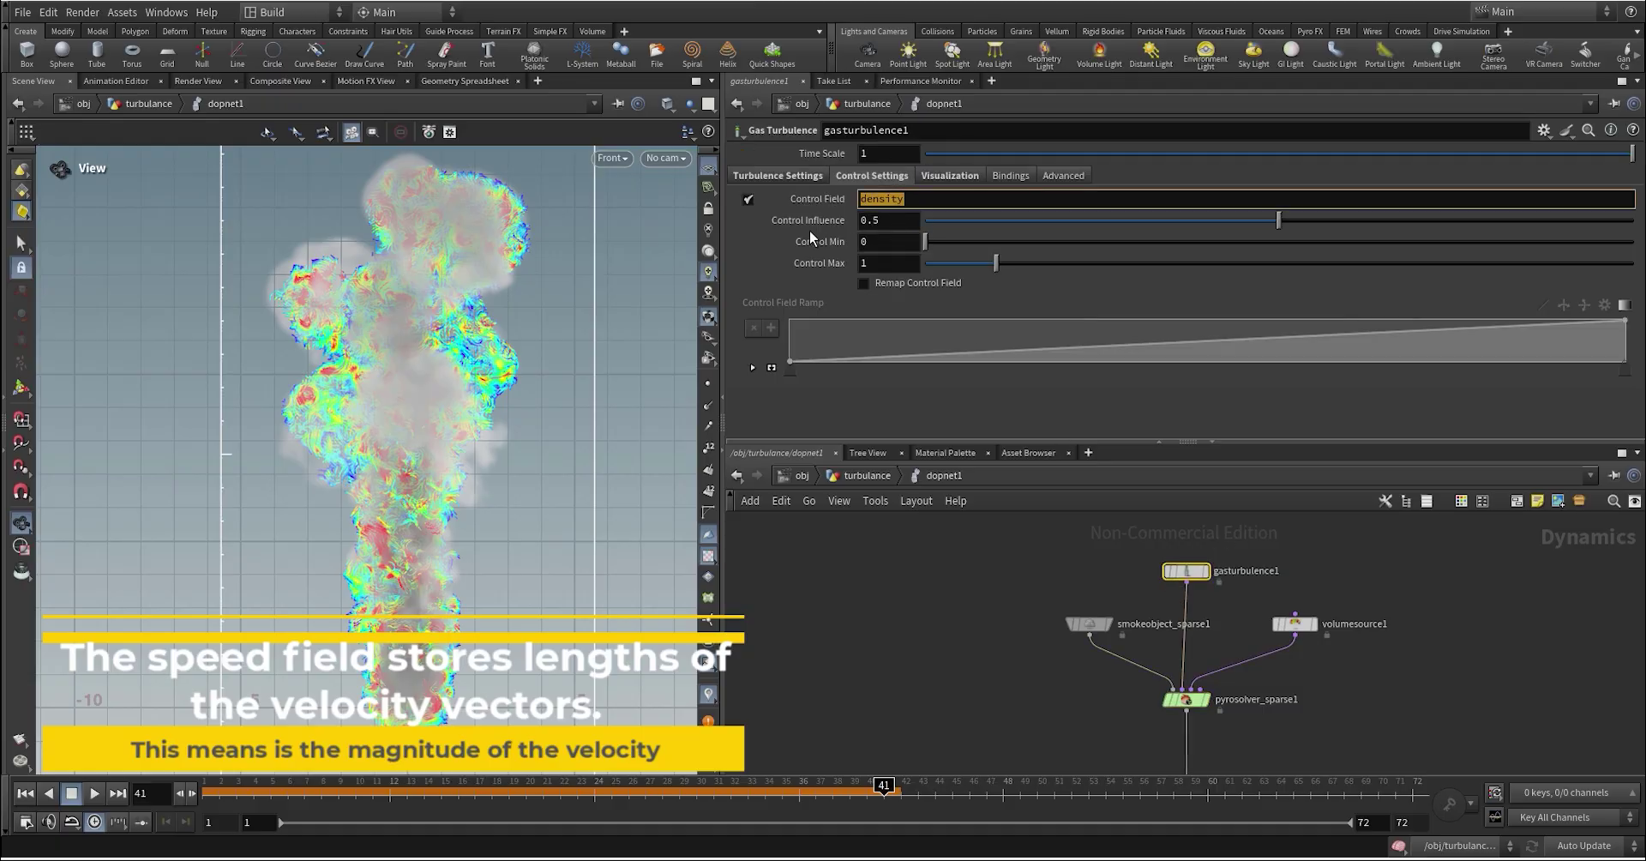
pyautogui.write('speed')
pyautogui.press('Return')
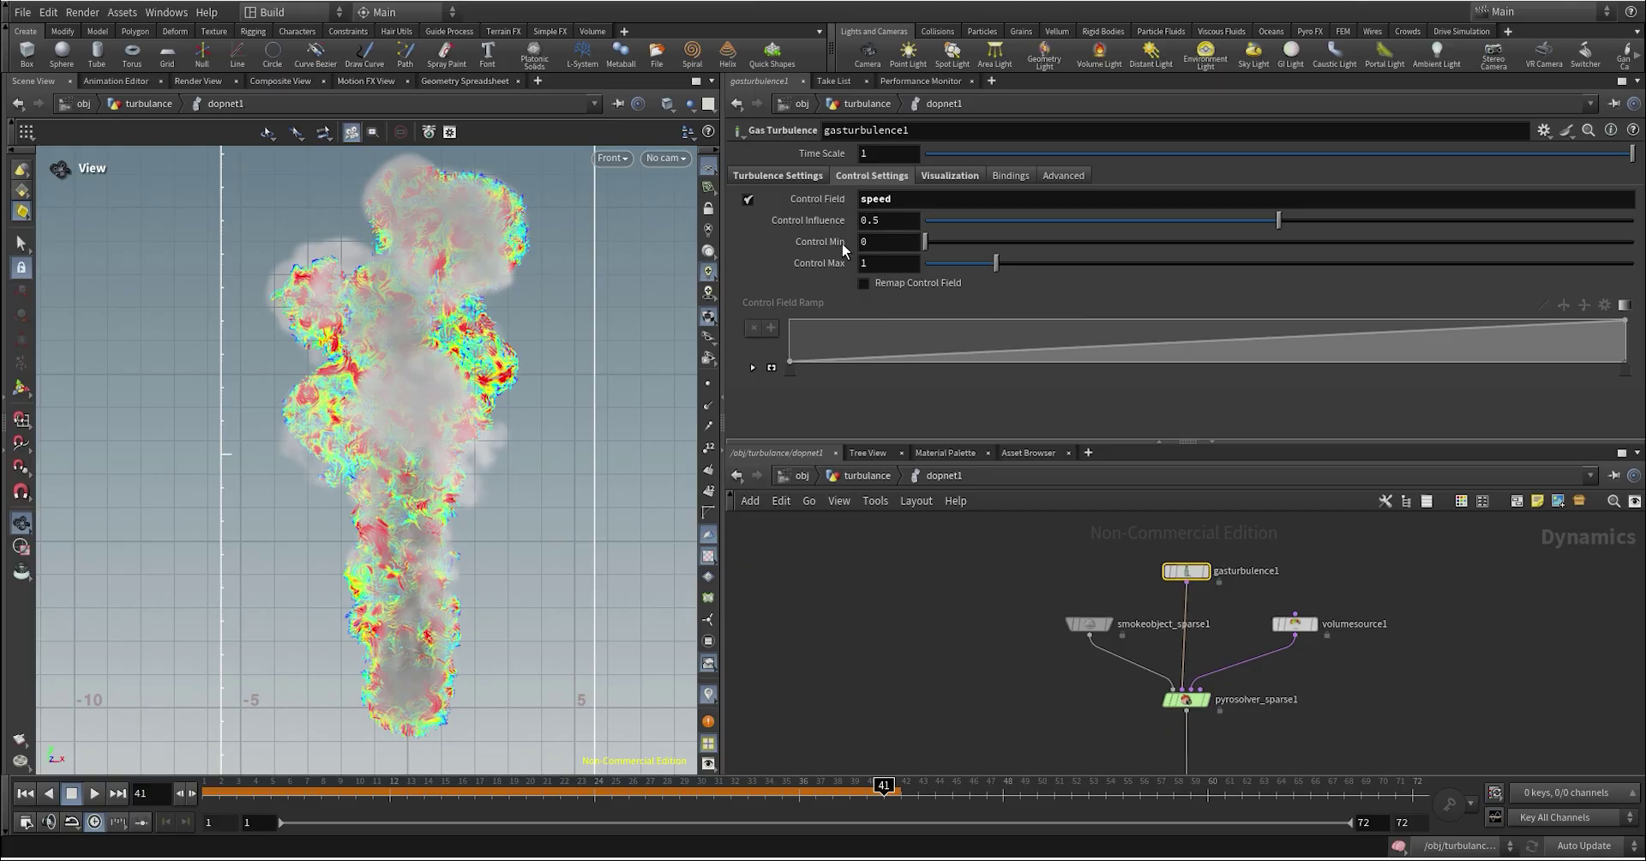
# Step: Read the Control Influence description and set the gas turbulence Control Influence to 1
pyautogui.click(777, 175)
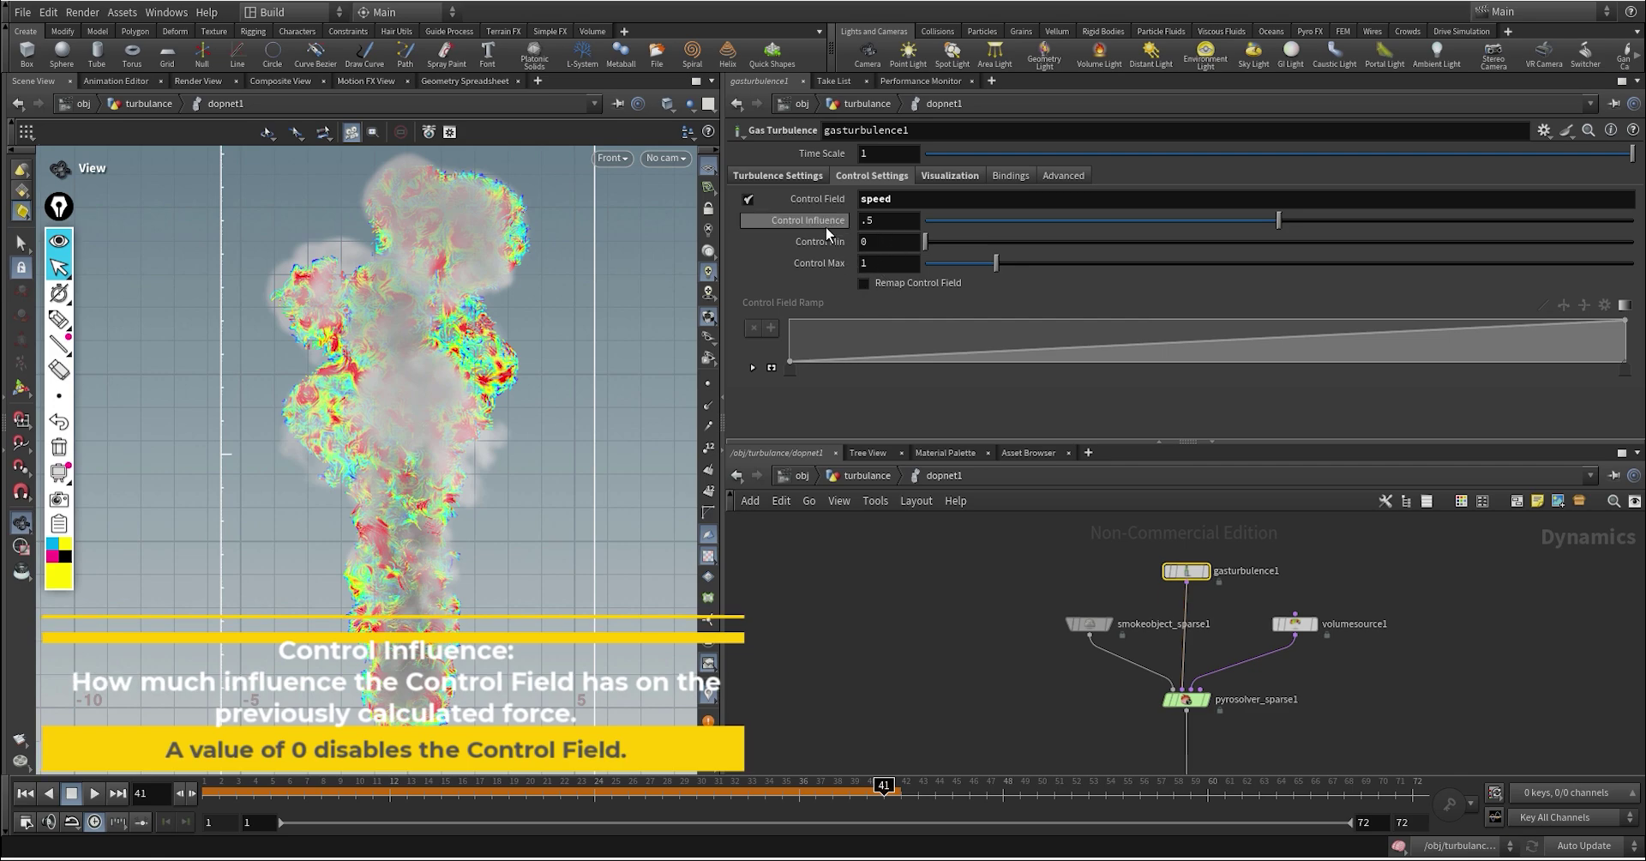
pyautogui.moveTo(826, 226)
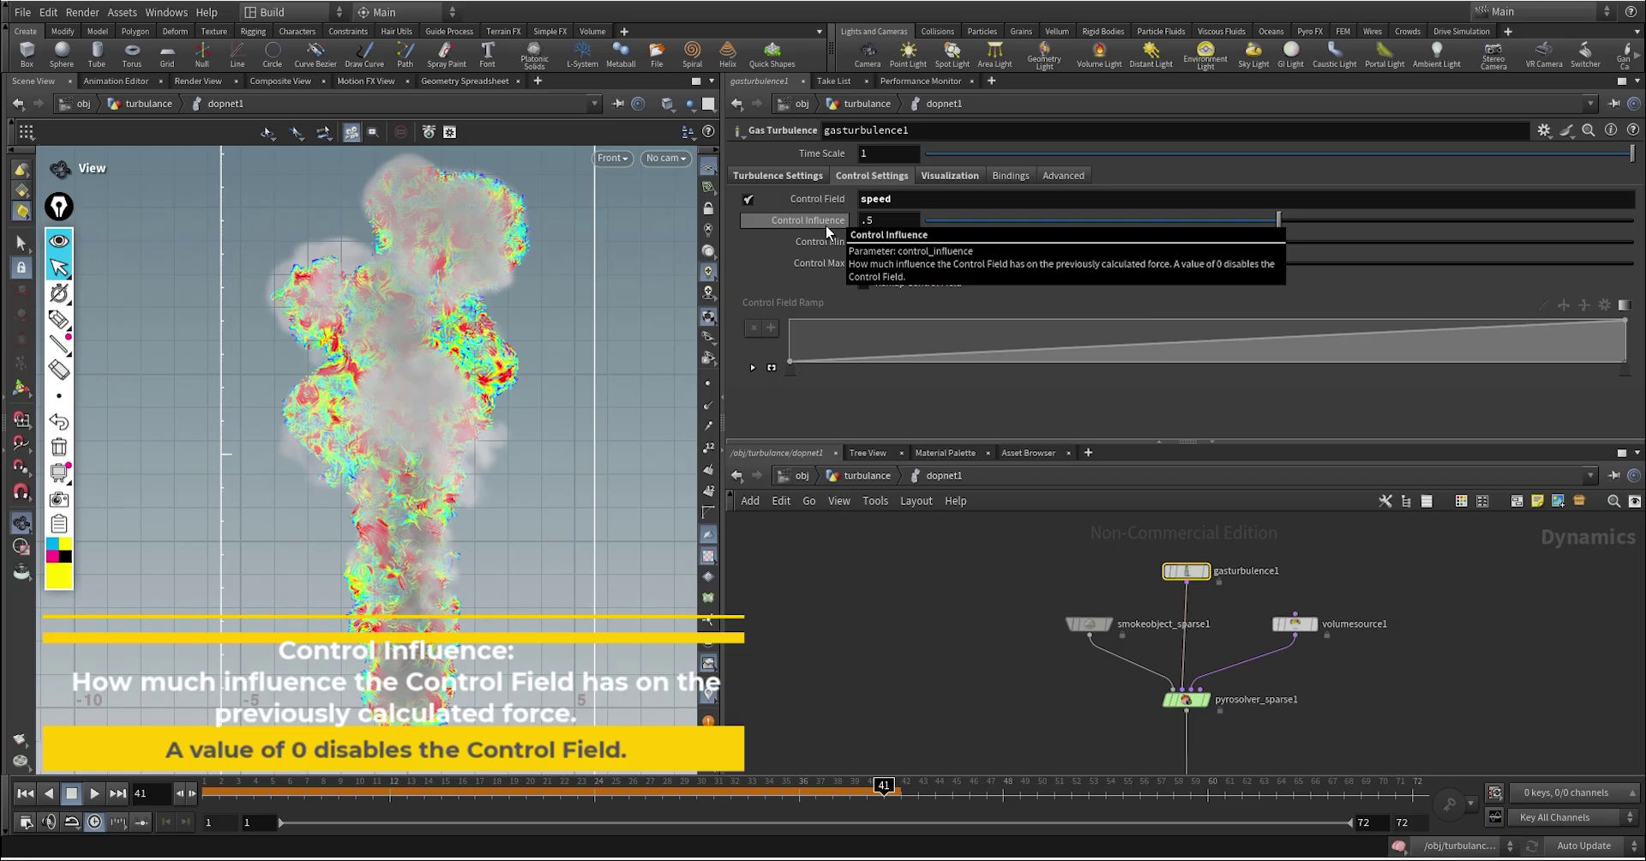
pyautogui.moveTo(872, 220); pyautogui.dragTo(806, 229)
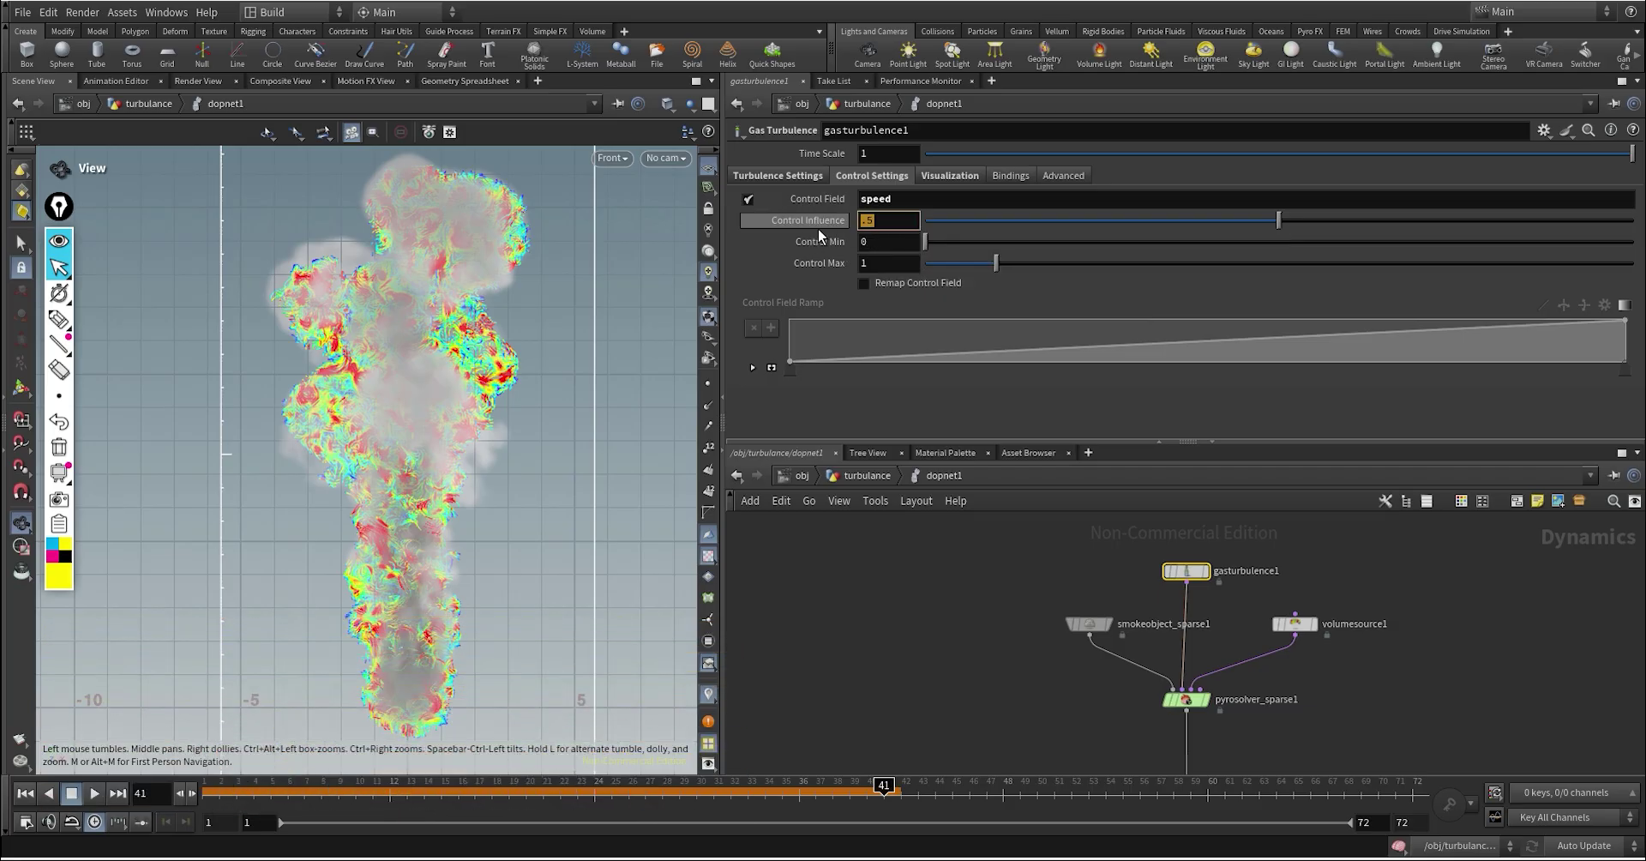
pyautogui.write('1')
pyautogui.press('Return')
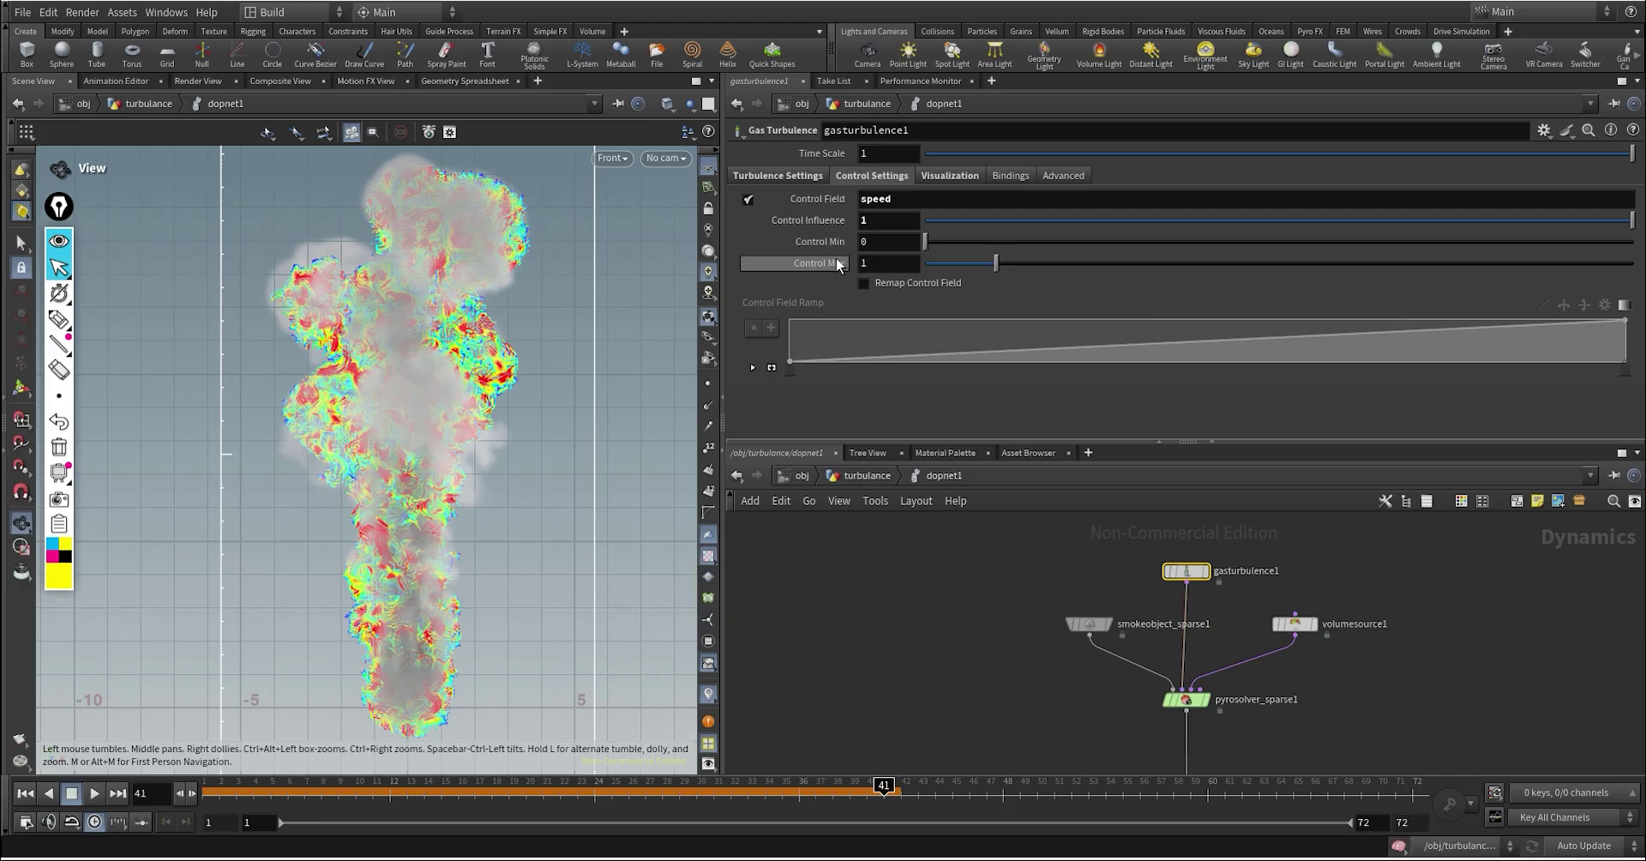
# Step: Set the gas turbulence Control Min to 1 and Control Max to 4
pyautogui.write('1')
pyautogui.press('Tab')
pyautogui.write('4')
pyautogui.press('Tab')
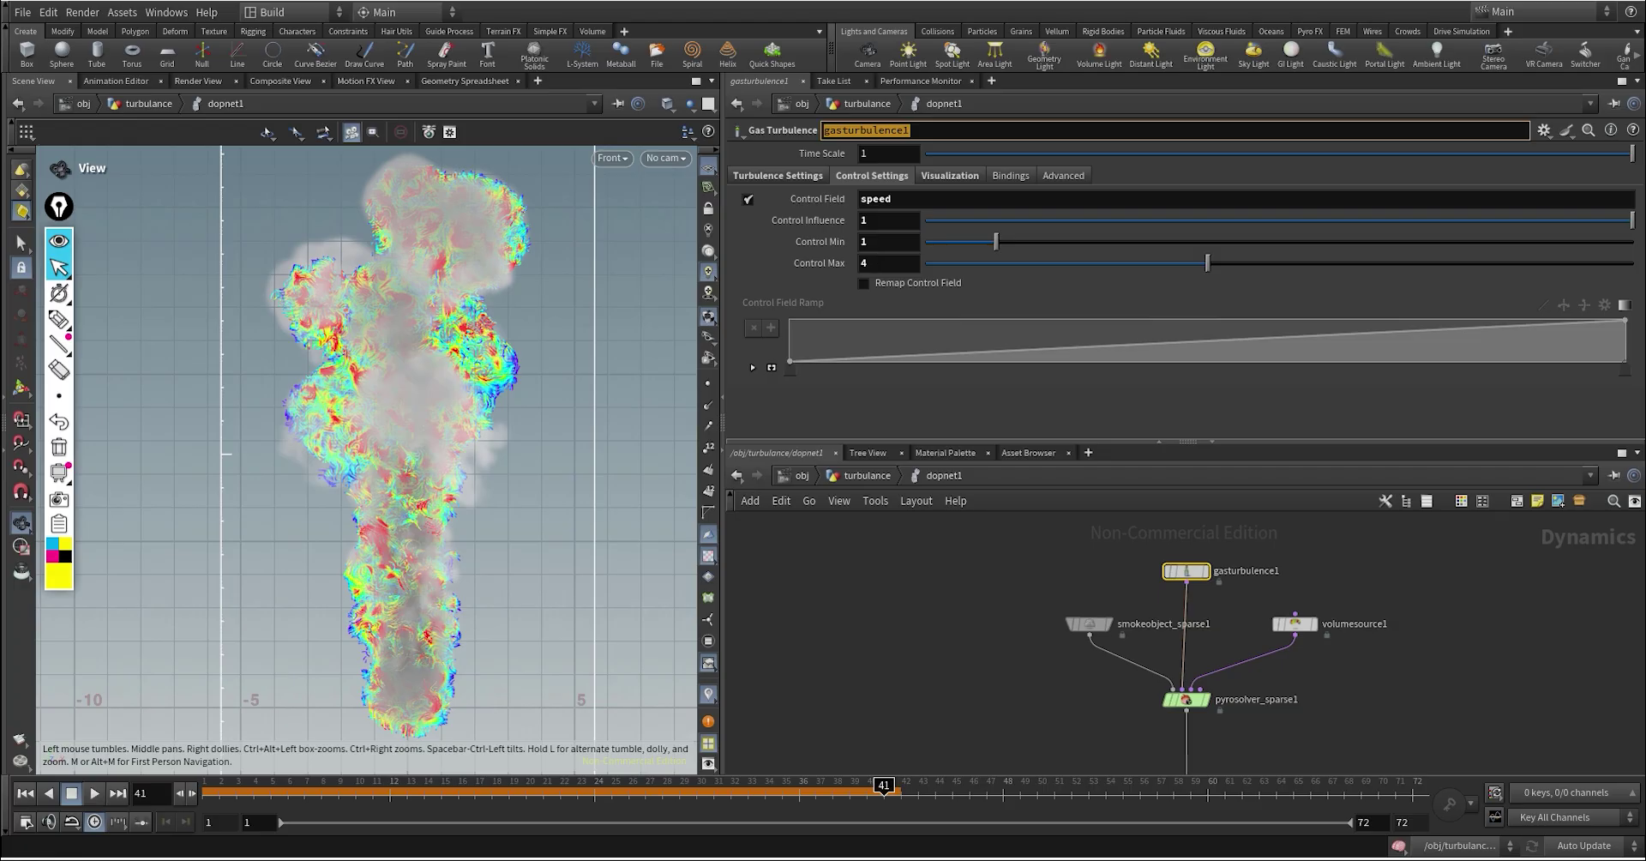
# Step: With the yellow annotation pen, circle the Control Min value and handwrite "speed less 1" and "int x 0" over the interface
pyautogui.click(59, 319)
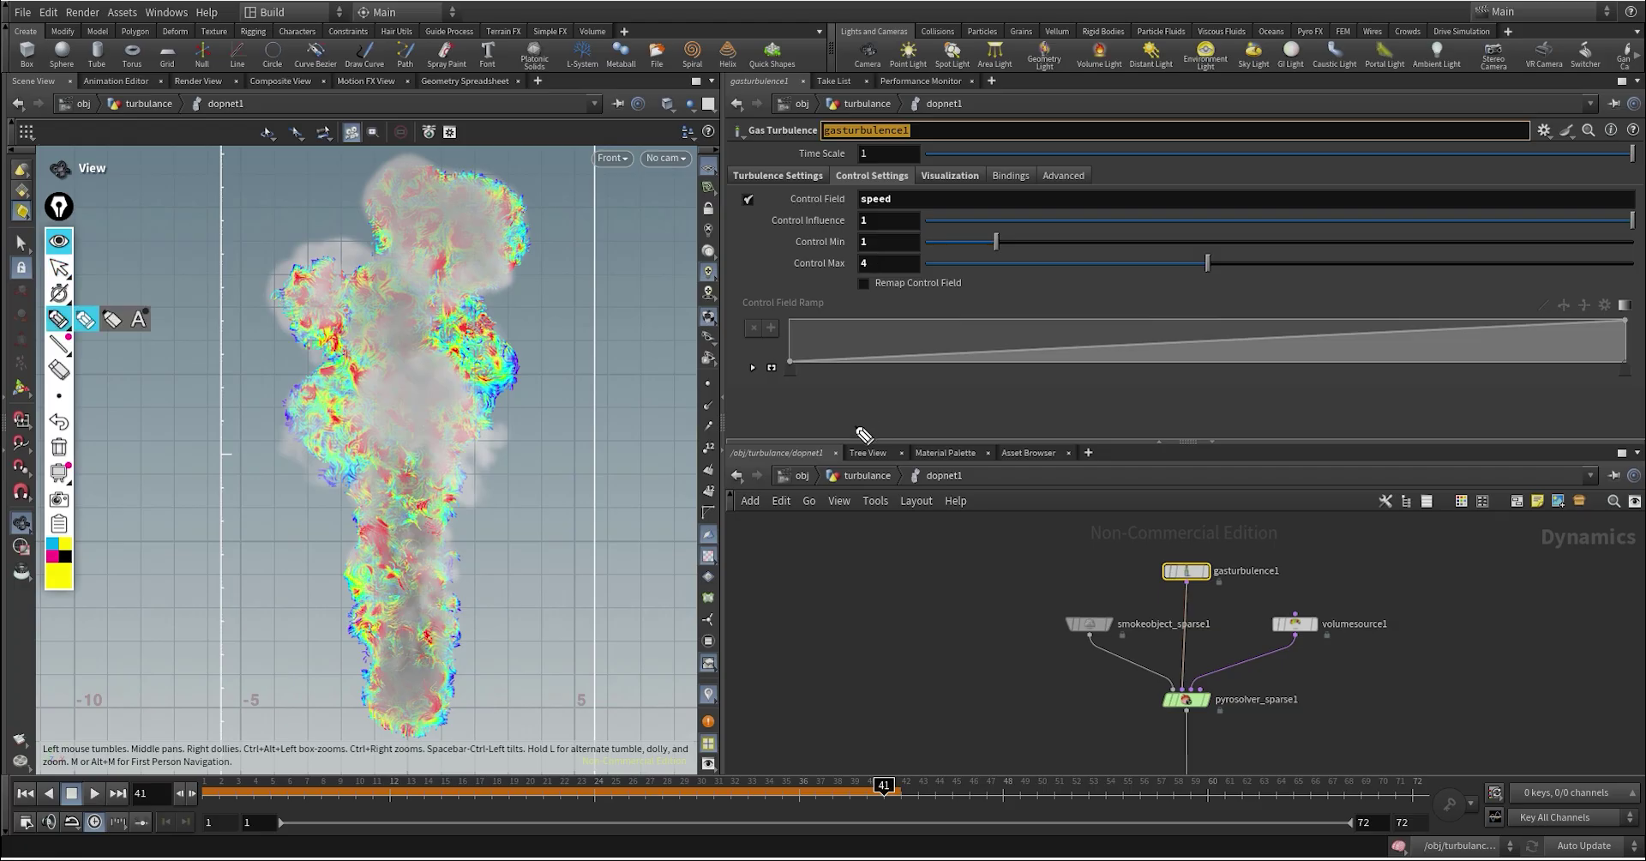
pyautogui.moveTo(847, 346)
pyautogui.mouseDown()
pyautogui.moveTo(834, 383)
pyautogui.moveTo(909, 358)
pyautogui.moveTo(1034, 359)
pyautogui.mouseUp()
pyautogui.moveTo(1146, 316)
pyautogui.mouseDown()
pyautogui.moveTo(1150, 349)
pyautogui.moveTo(1302, 360)
pyautogui.moveTo(1261, 364)
pyautogui.mouseUp()
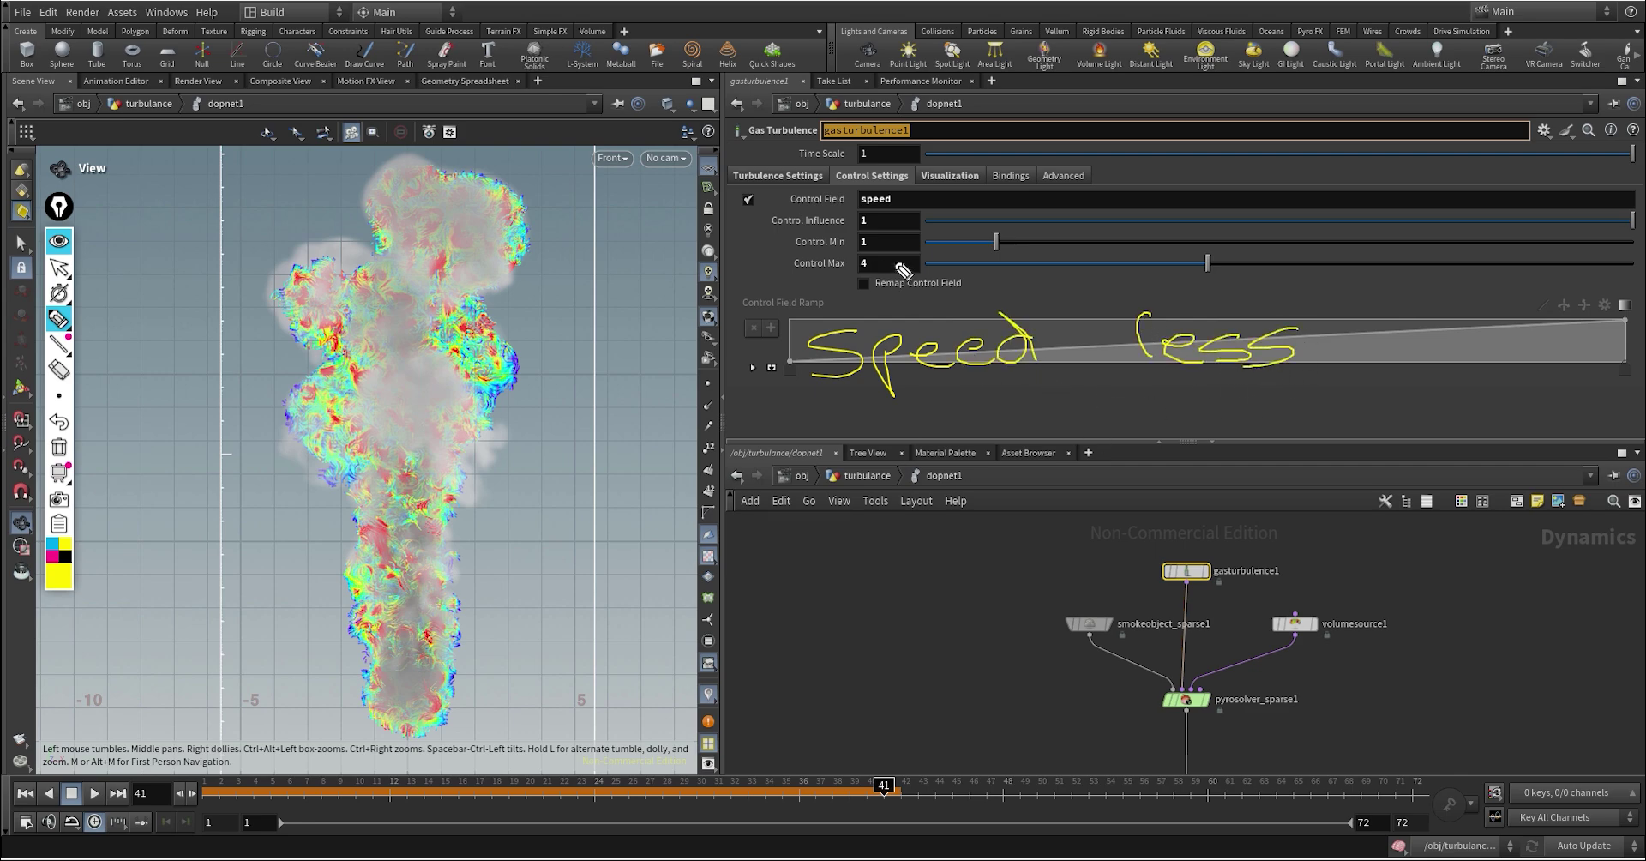
pyautogui.moveTo(871, 238); pyautogui.dragTo(866, 246)
pyautogui.moveTo(991, 459); pyautogui.dragTo(1044, 490)
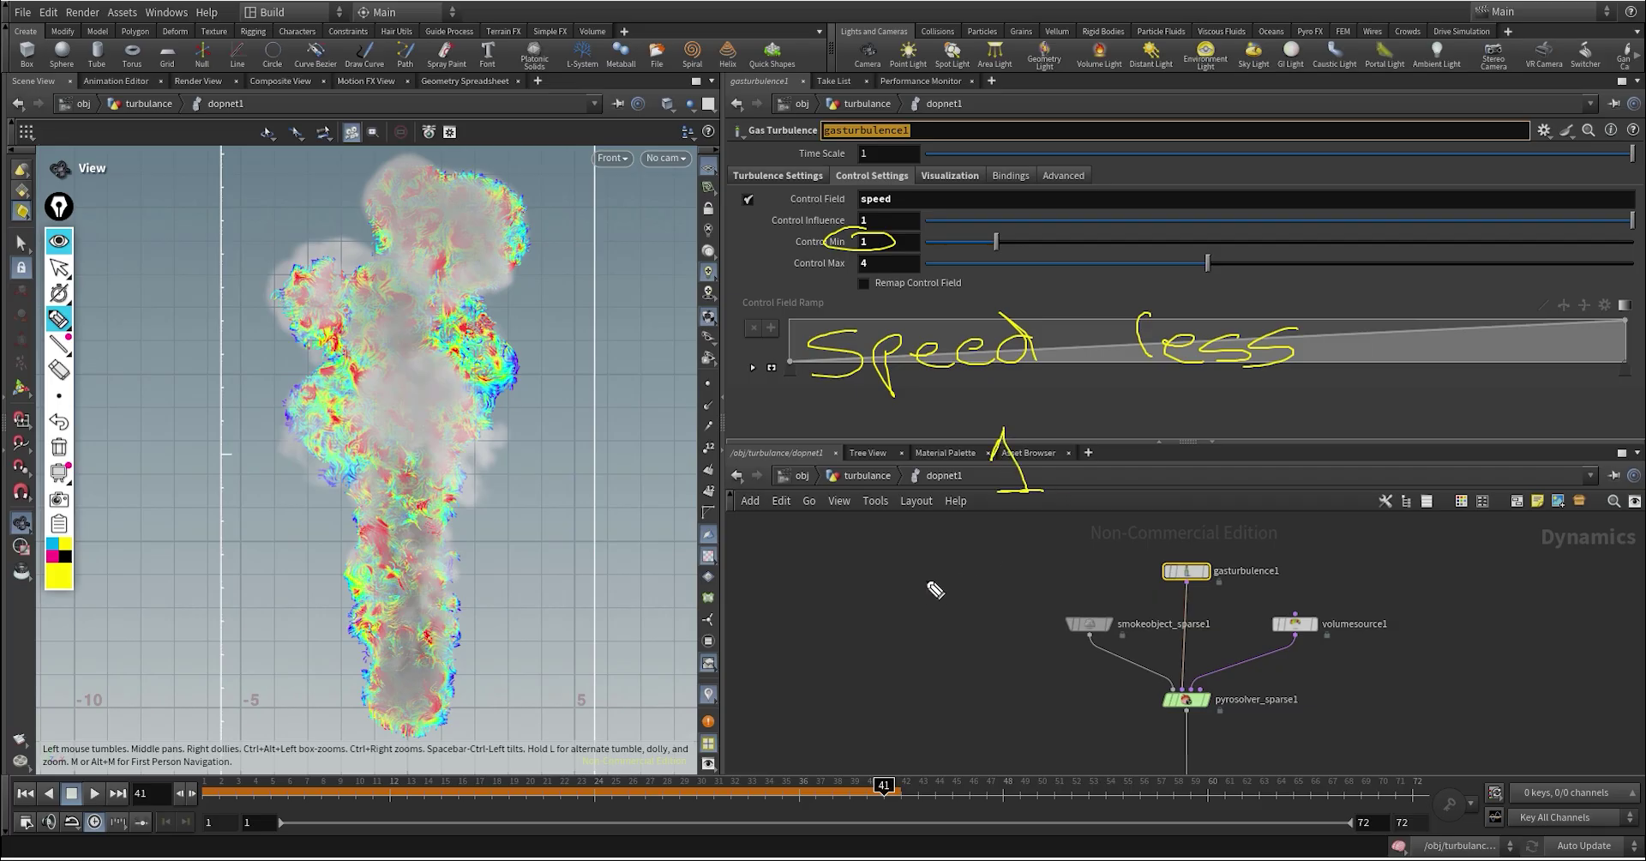
pyautogui.moveTo(952, 552)
pyautogui.mouseDown()
pyautogui.moveTo(996, 571)
pyautogui.moveTo(948, 577)
pyautogui.mouseUp()
pyautogui.click(782, 532)
pyautogui.moveTo(800, 542)
pyautogui.mouseDown()
pyautogui.moveTo(803, 568)
pyautogui.moveTo(856, 569)
pyautogui.mouseUp()
pyautogui.moveTo(870, 508); pyautogui.dragTo(879, 558)
pyautogui.moveTo(835, 529); pyautogui.dragTo(901, 522)
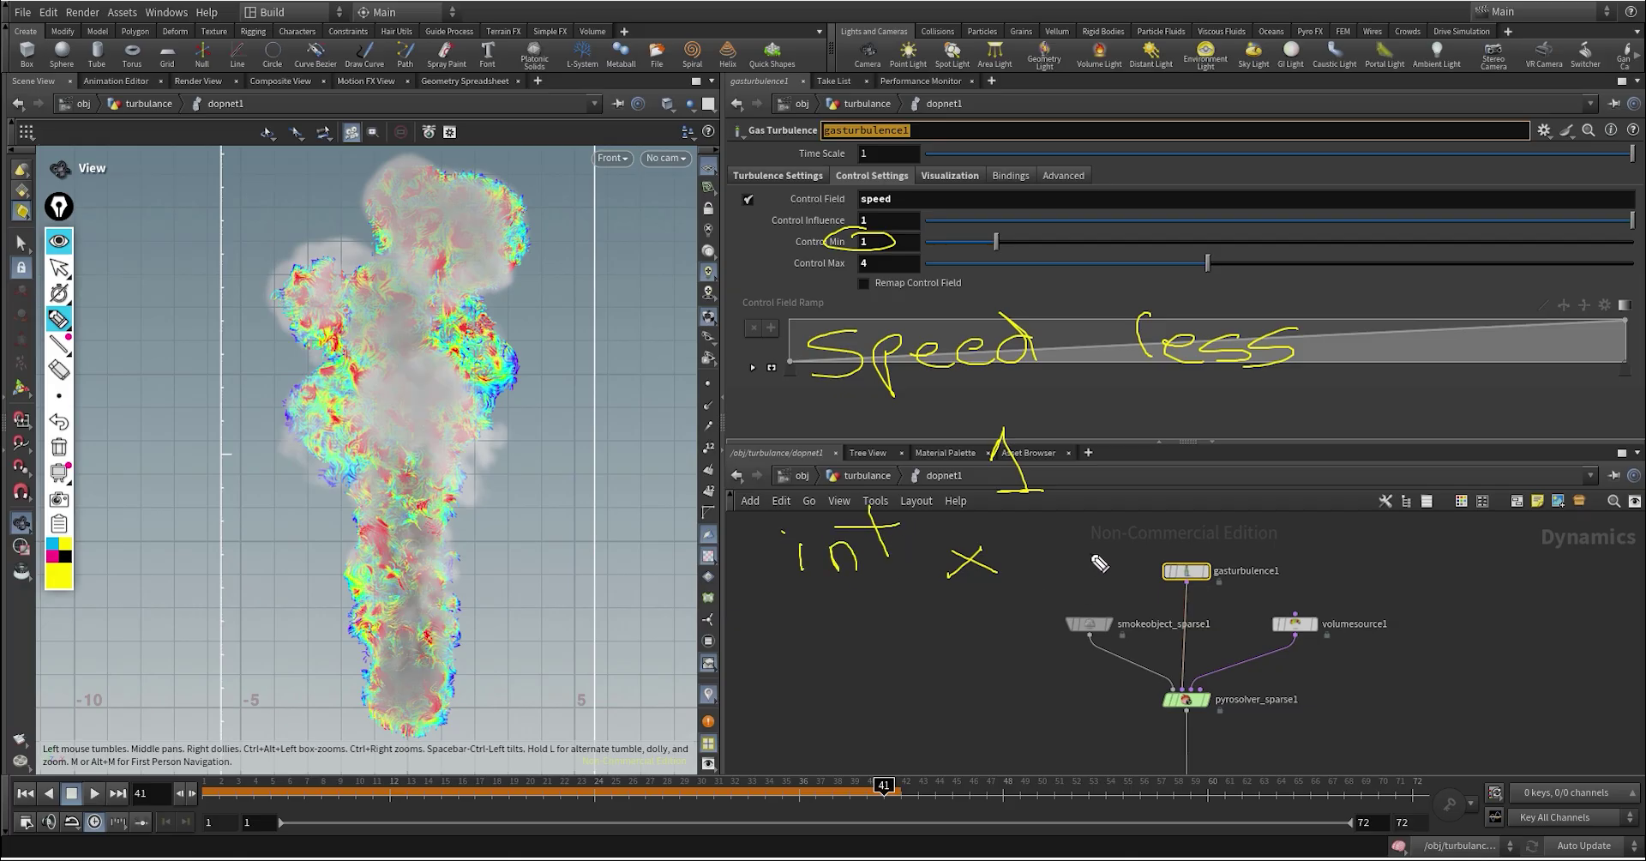
pyautogui.moveTo(1079, 535)
pyautogui.mouseDown()
pyautogui.moveTo(1094, 578)
pyautogui.moveTo(1085, 538)
pyautogui.mouseUp()
# Step: Handwrite "greater 4" and "int x 1" in yellow below the existing annotation
pyautogui.moveTo(813, 629)
pyautogui.mouseDown()
pyautogui.moveTo(896, 641)
pyautogui.moveTo(977, 617)
pyautogui.mouseUp()
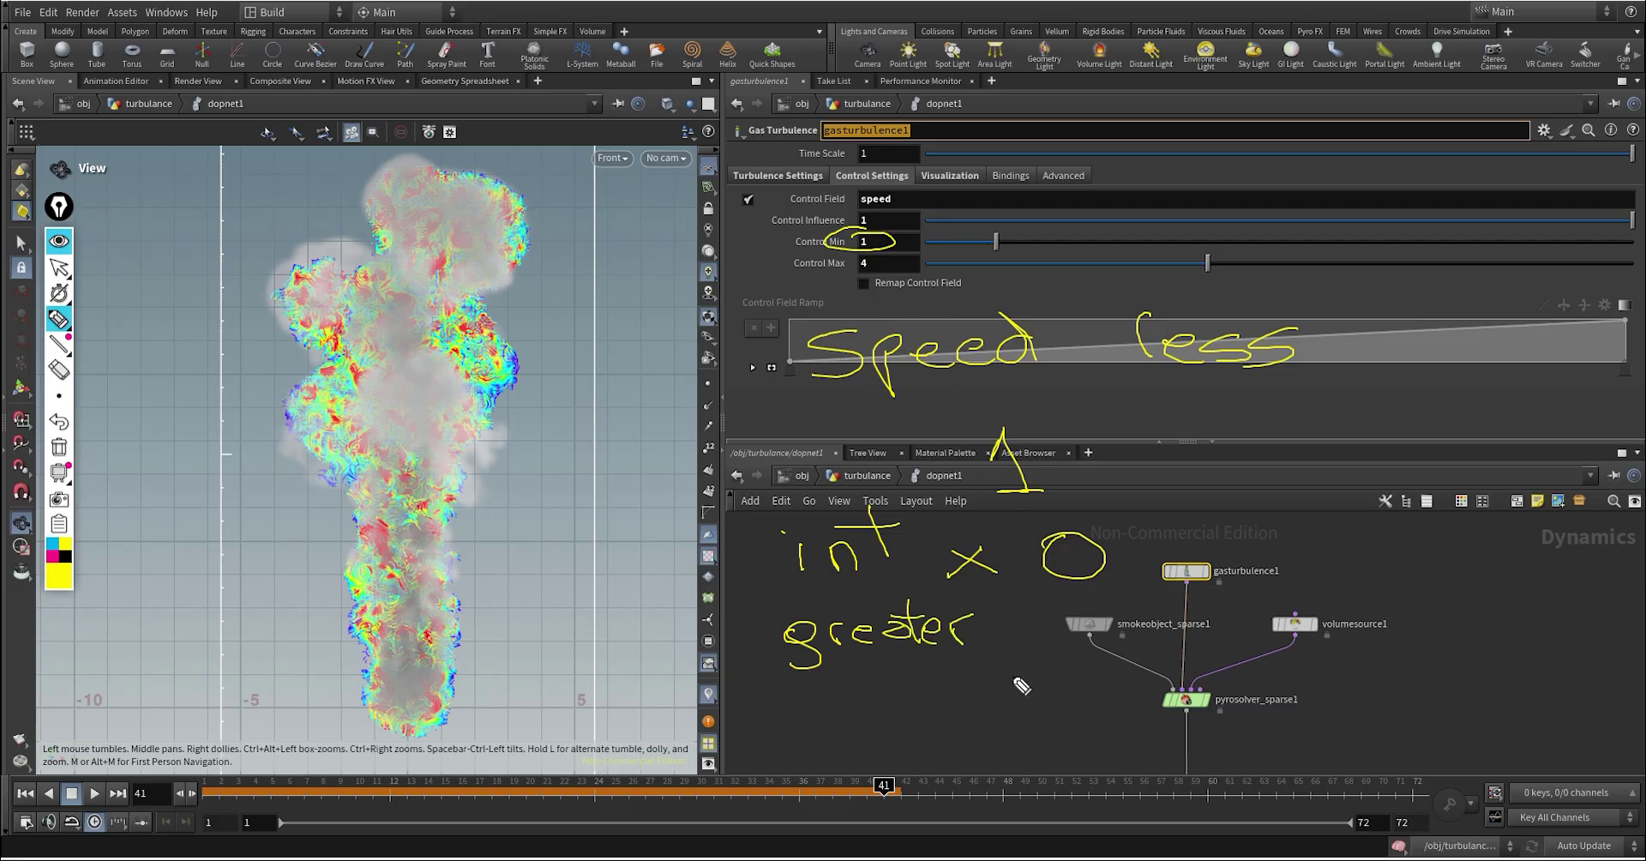
pyautogui.moveTo(1032, 614); pyautogui.dragTo(1075, 662)
pyautogui.moveTo(833, 718); pyautogui.dragTo(870, 738)
pyautogui.moveTo(887, 686)
pyautogui.mouseDown()
pyautogui.moveTo(897, 738)
pyautogui.moveTo(943, 735)
pyautogui.mouseUp()
pyautogui.moveTo(941, 710); pyautogui.dragTo(913, 737)
pyautogui.moveTo(999, 693)
pyautogui.mouseDown()
pyautogui.moveTo(1005, 728)
pyautogui.moveTo(998, 695)
pyautogui.moveTo(1039, 728)
pyautogui.mouseUp()
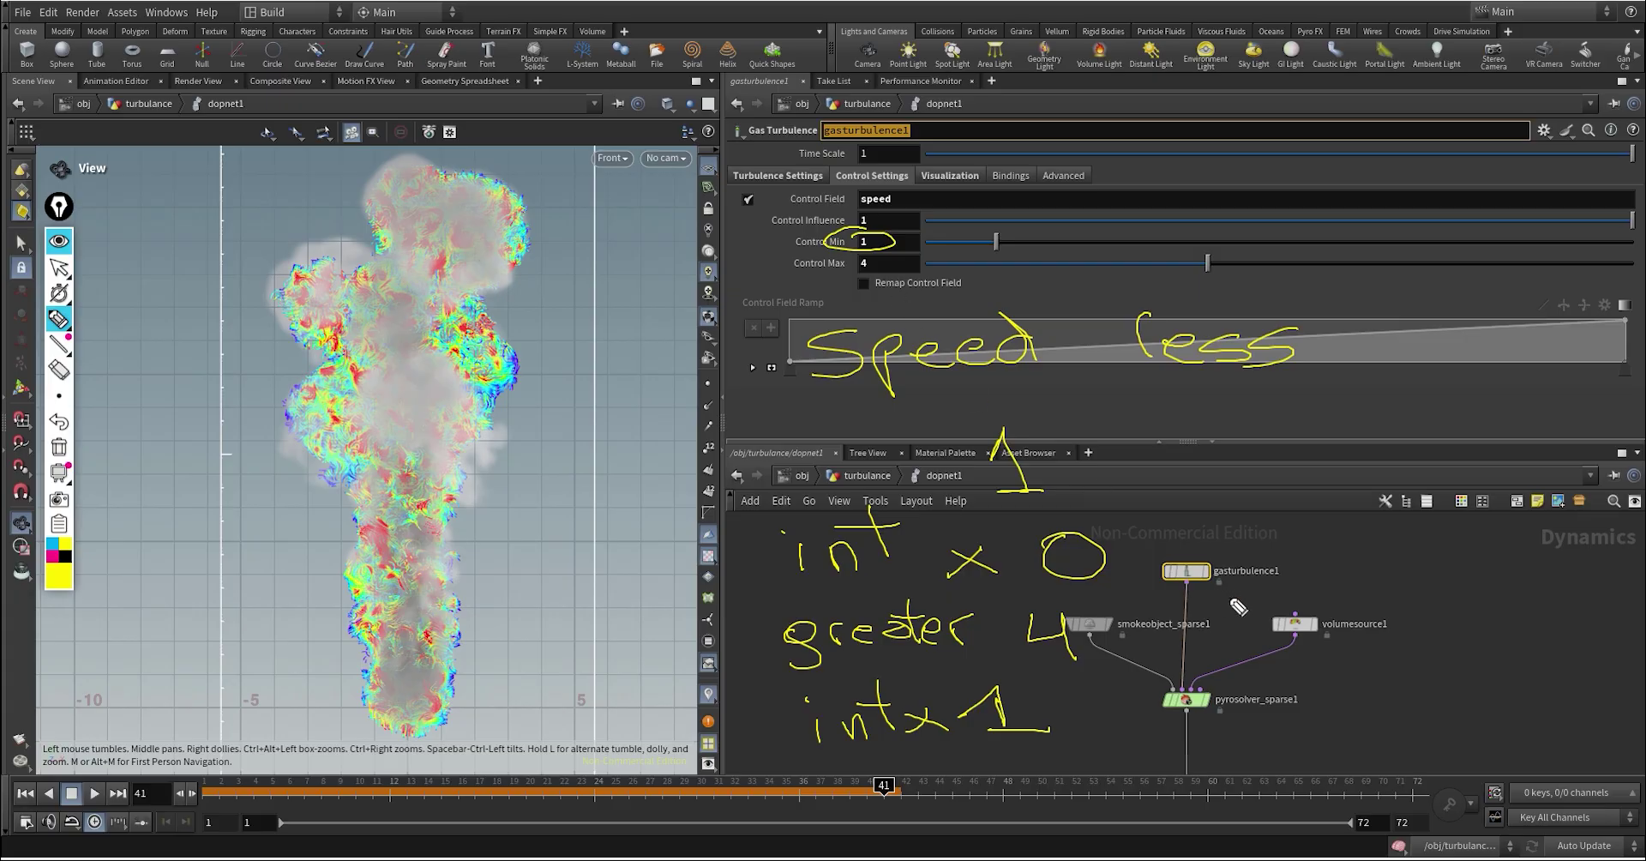
# Step: Handwrite "2.5" and "int x .5" in yellow beside the existing speed and intensity notes
pyautogui.moveTo(1306, 487); pyautogui.dragTo(1343, 531)
pyautogui.click(1356, 528)
pyautogui.moveTo(1404, 478); pyautogui.dragTo(1377, 531)
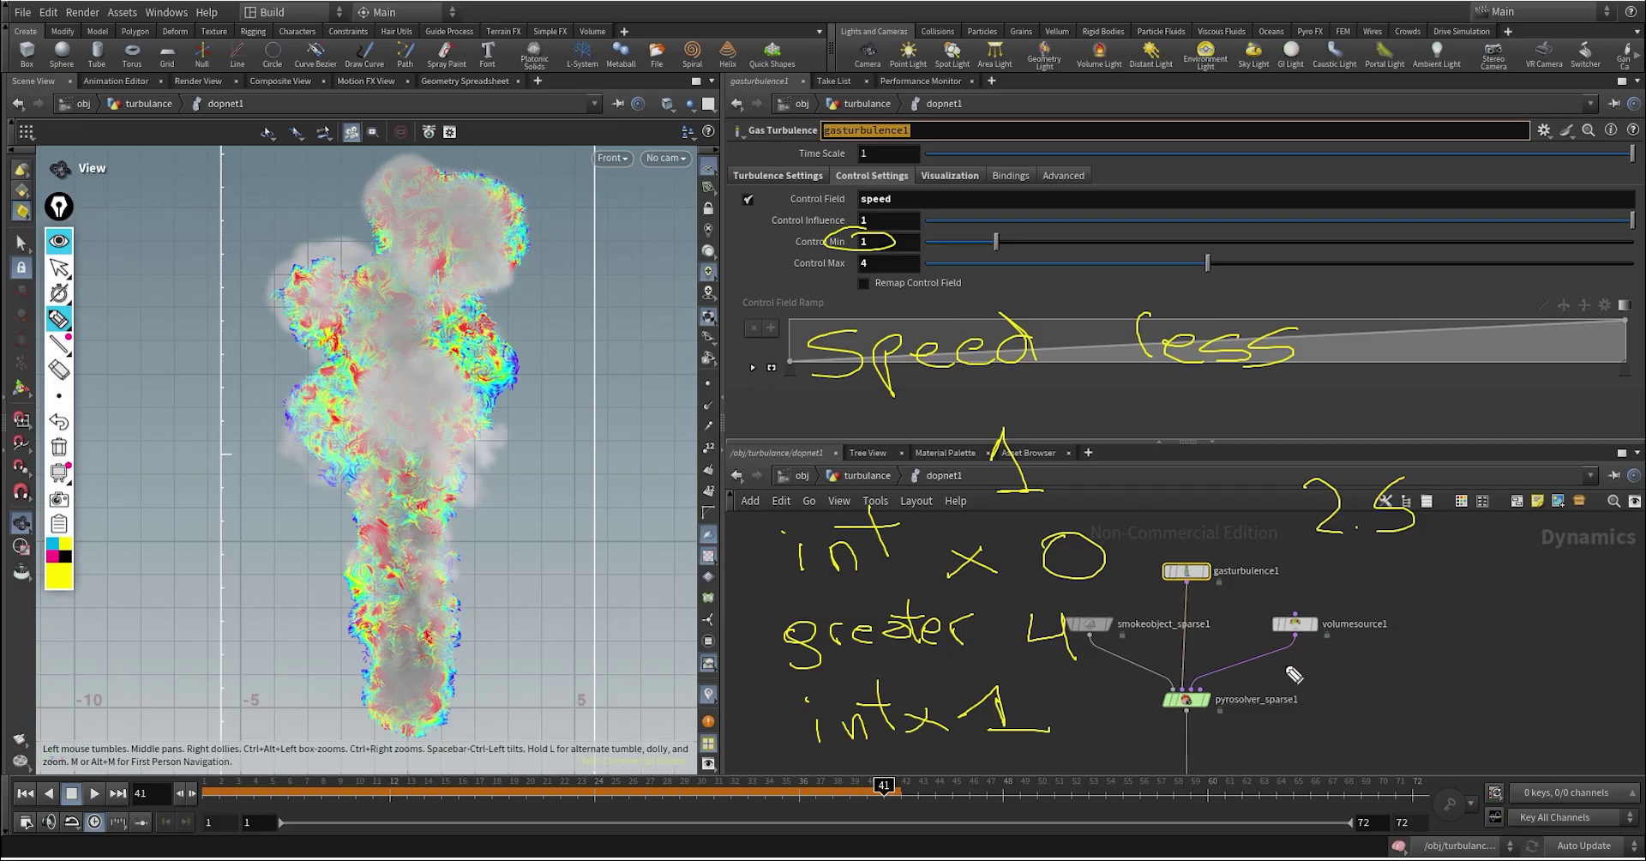
pyautogui.moveTo(1279, 634); pyautogui.dragTo(1326, 650)
pyautogui.moveTo(1341, 590); pyautogui.dragTo(1342, 647)
pyautogui.moveTo(1304, 618)
pyautogui.mouseDown()
pyautogui.moveTo(1360, 614)
pyautogui.moveTo(1423, 654)
pyautogui.mouseUp()
pyautogui.moveTo(1419, 624)
pyautogui.mouseDown()
pyautogui.moveTo(1382, 658)
pyautogui.moveTo(1461, 654)
pyautogui.moveTo(1518, 618)
pyautogui.moveTo(1523, 590)
pyautogui.mouseUp()
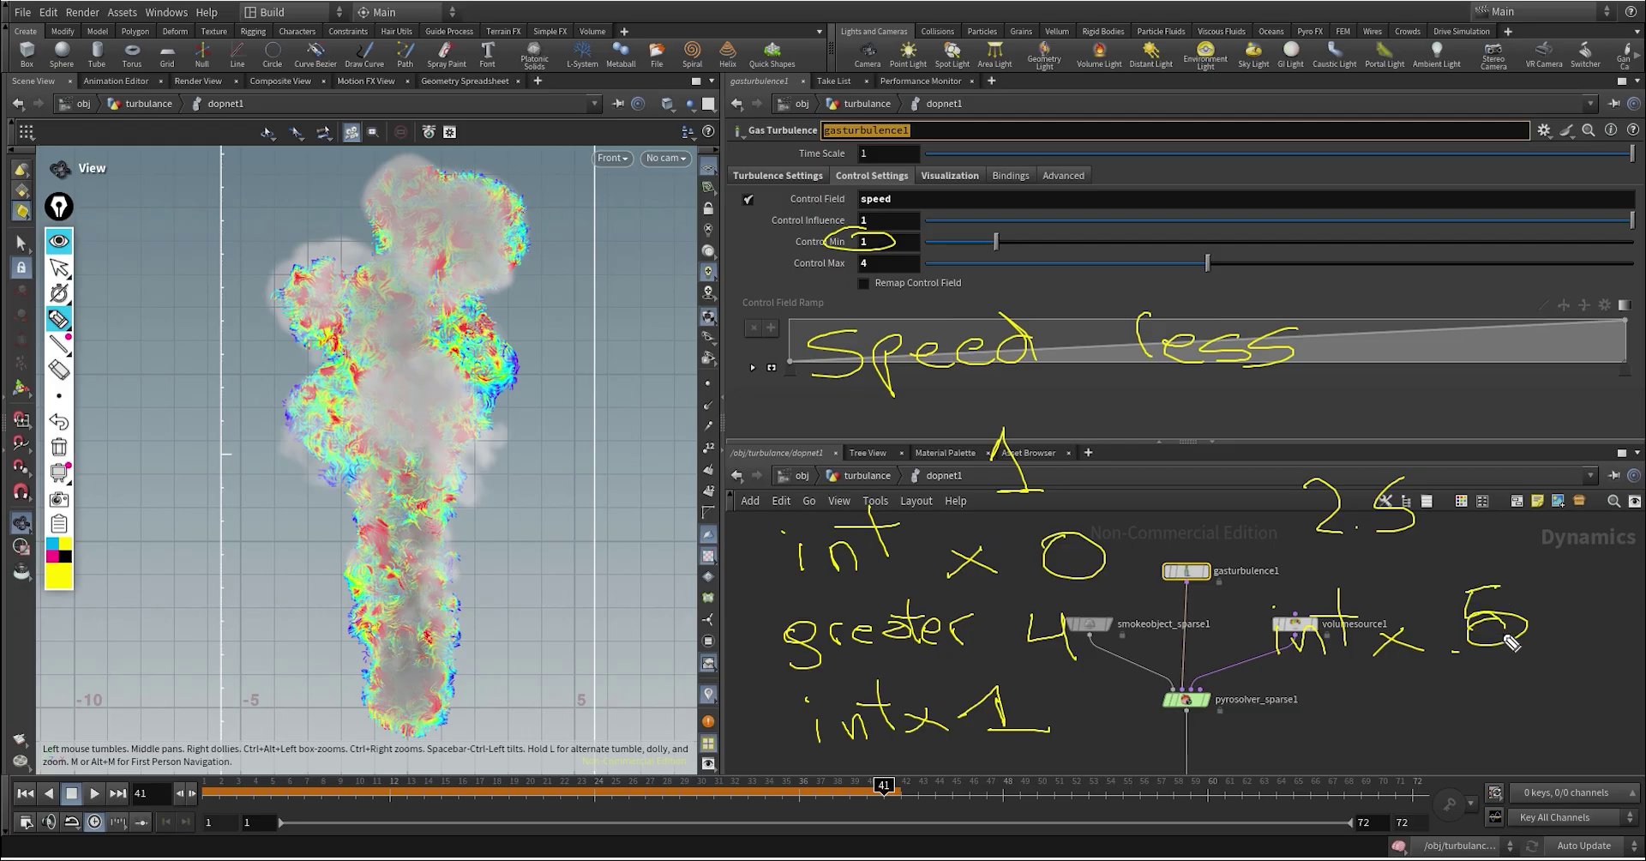
pyautogui.moveTo(1465, 654); pyautogui.dragTo(1442, 655)
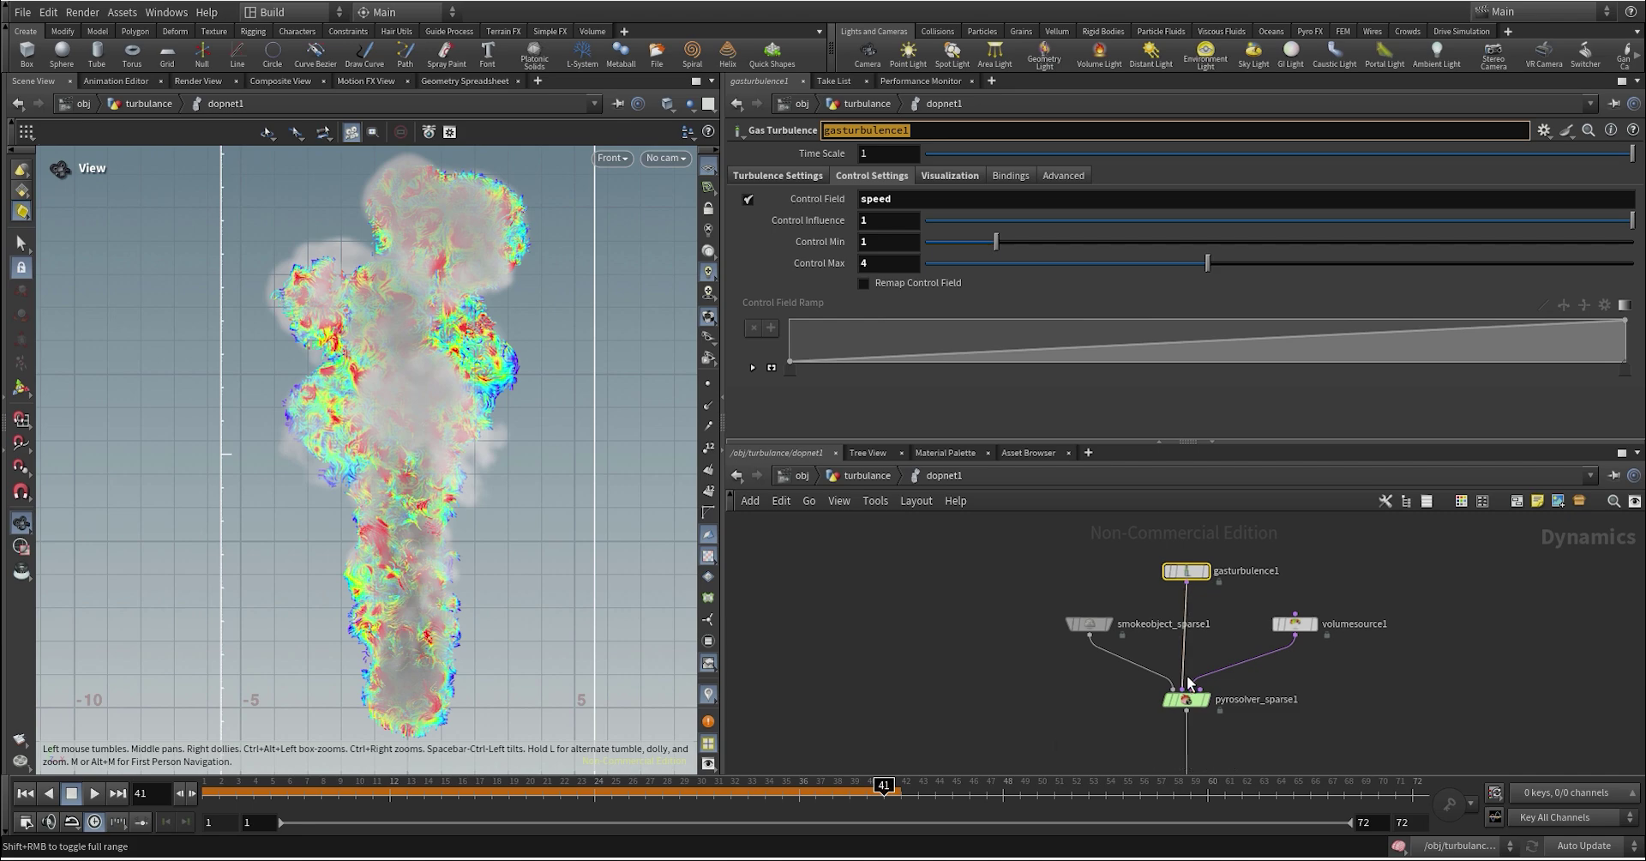
# Step: Turn on the velocity guide of the sparse smoke object
pyautogui.moveTo(1017, 581); pyautogui.dragTo(1106, 670)
pyautogui.click(777, 278)
pyautogui.scroll(-3, 830, 265)
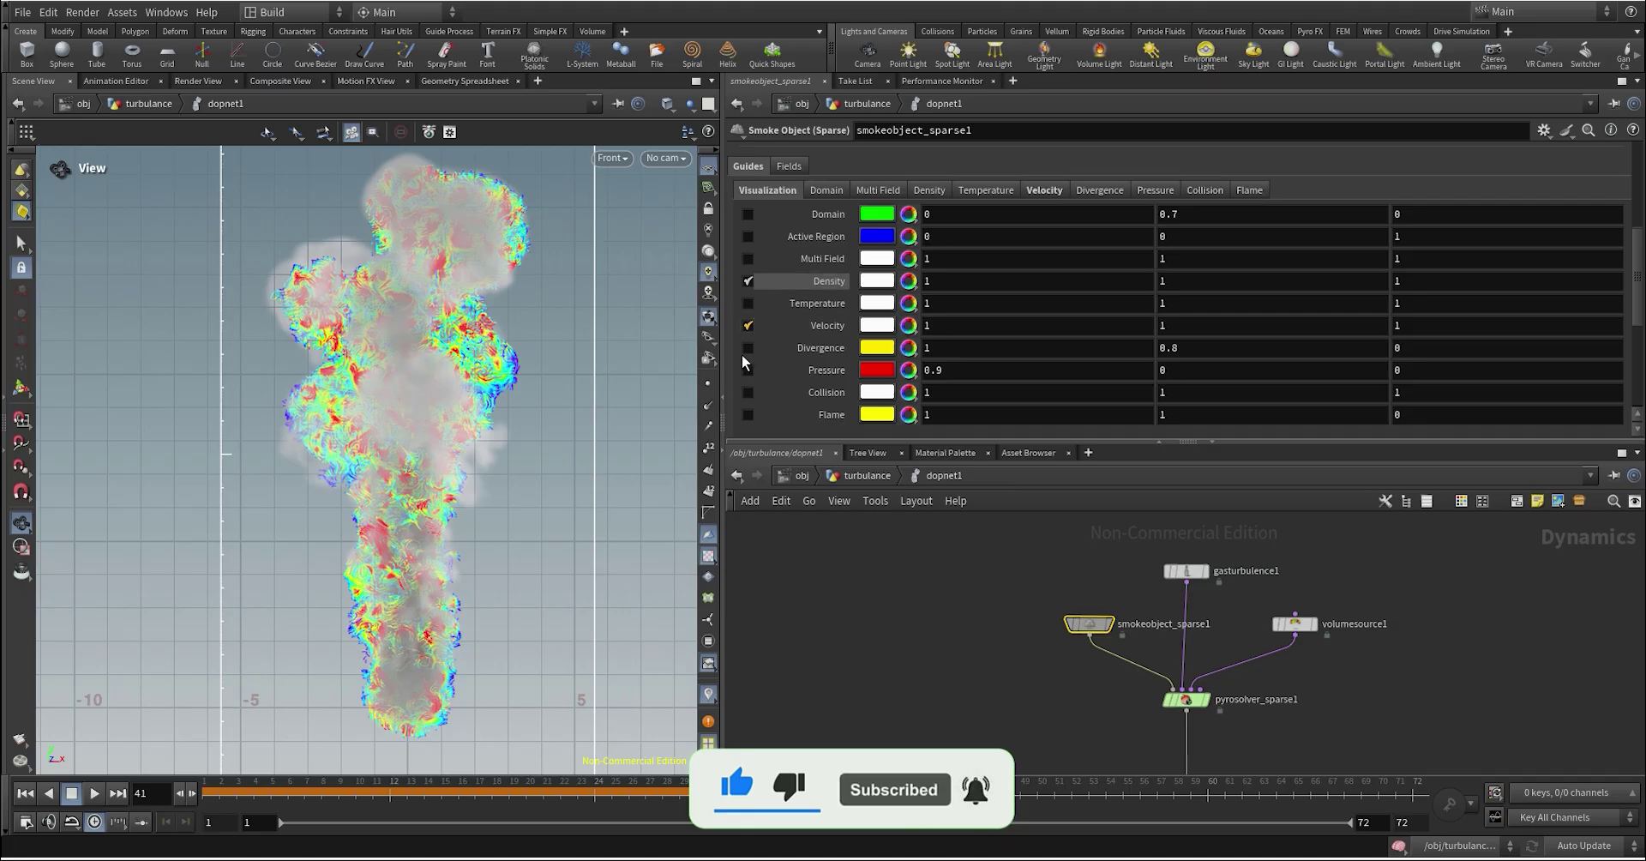
pyautogui.click(747, 326)
# Step: Set the maximum of the smoke object's velocity Visualization Range to 30
pyautogui.click(1046, 192)
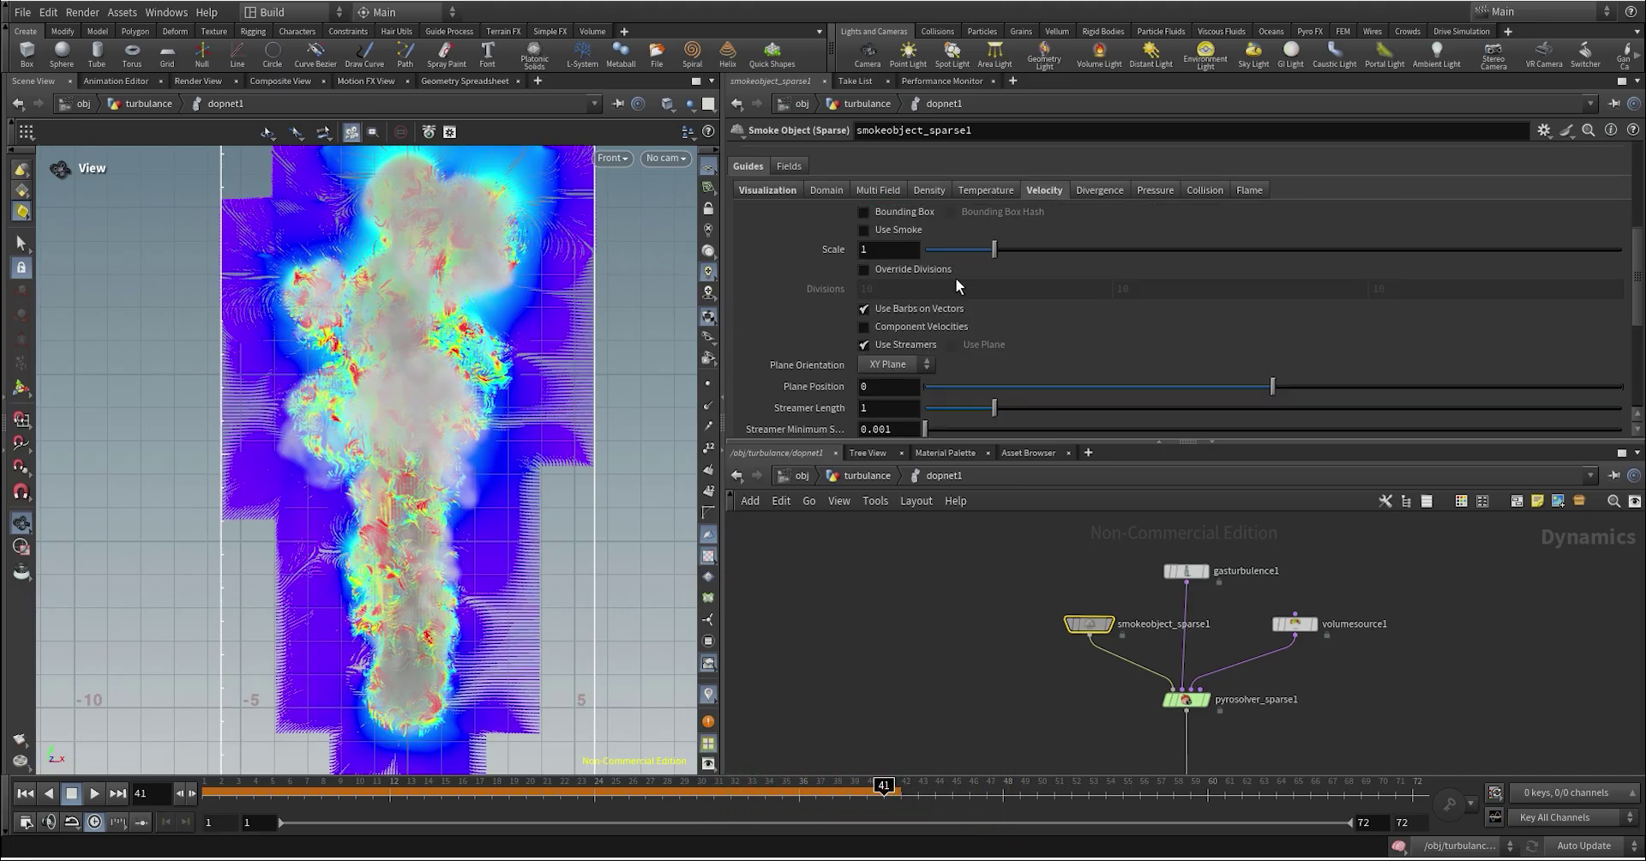
pyautogui.scroll(-2, 955, 280)
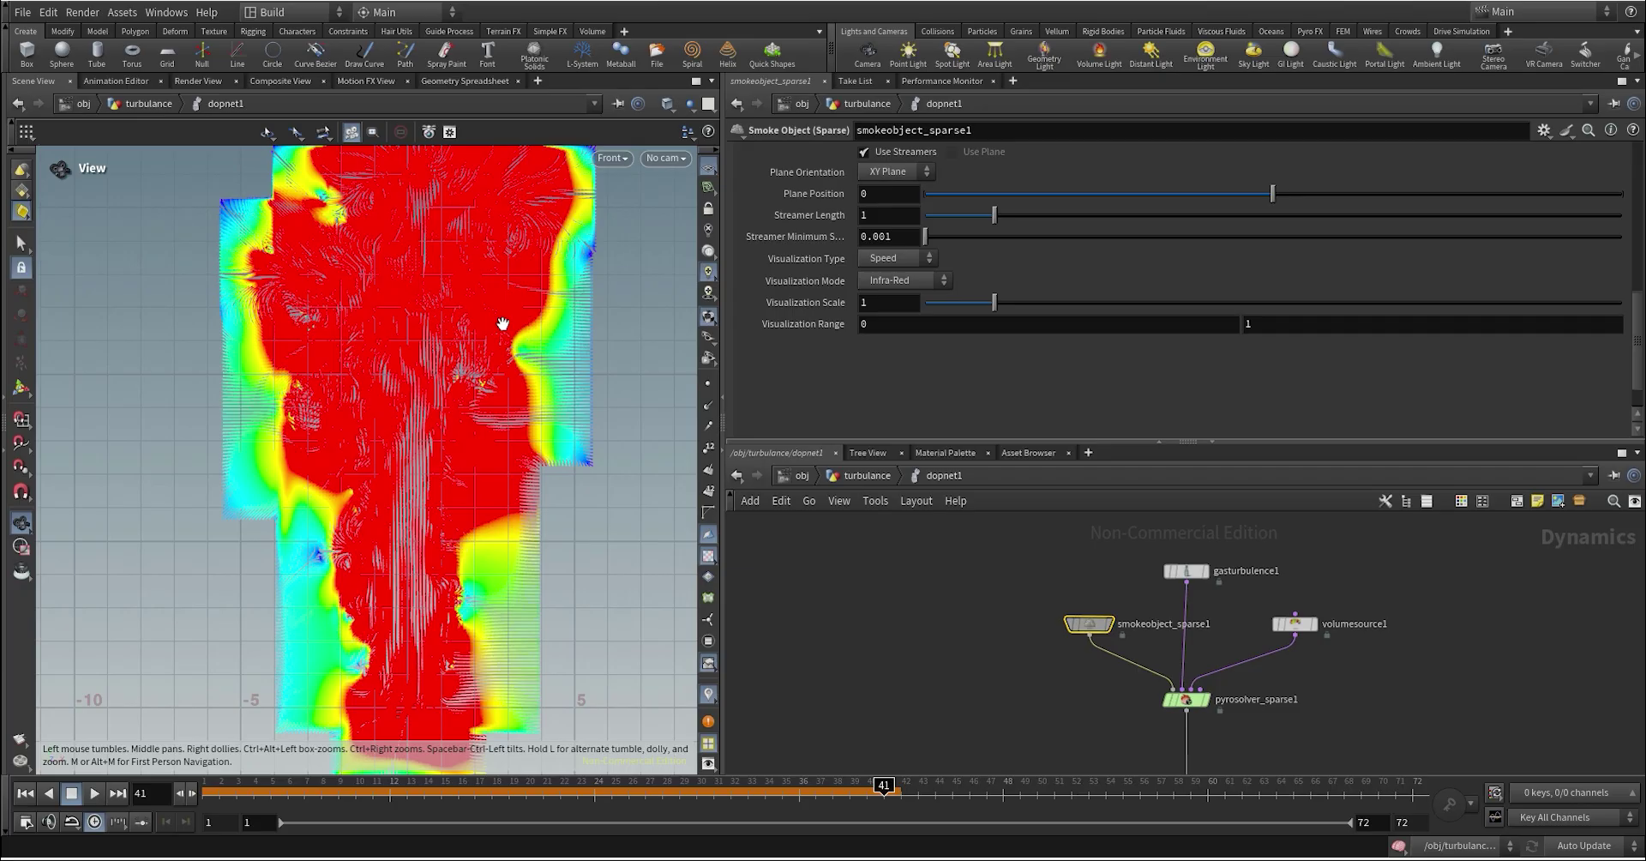
pyautogui.scroll(-3, 386, 324)
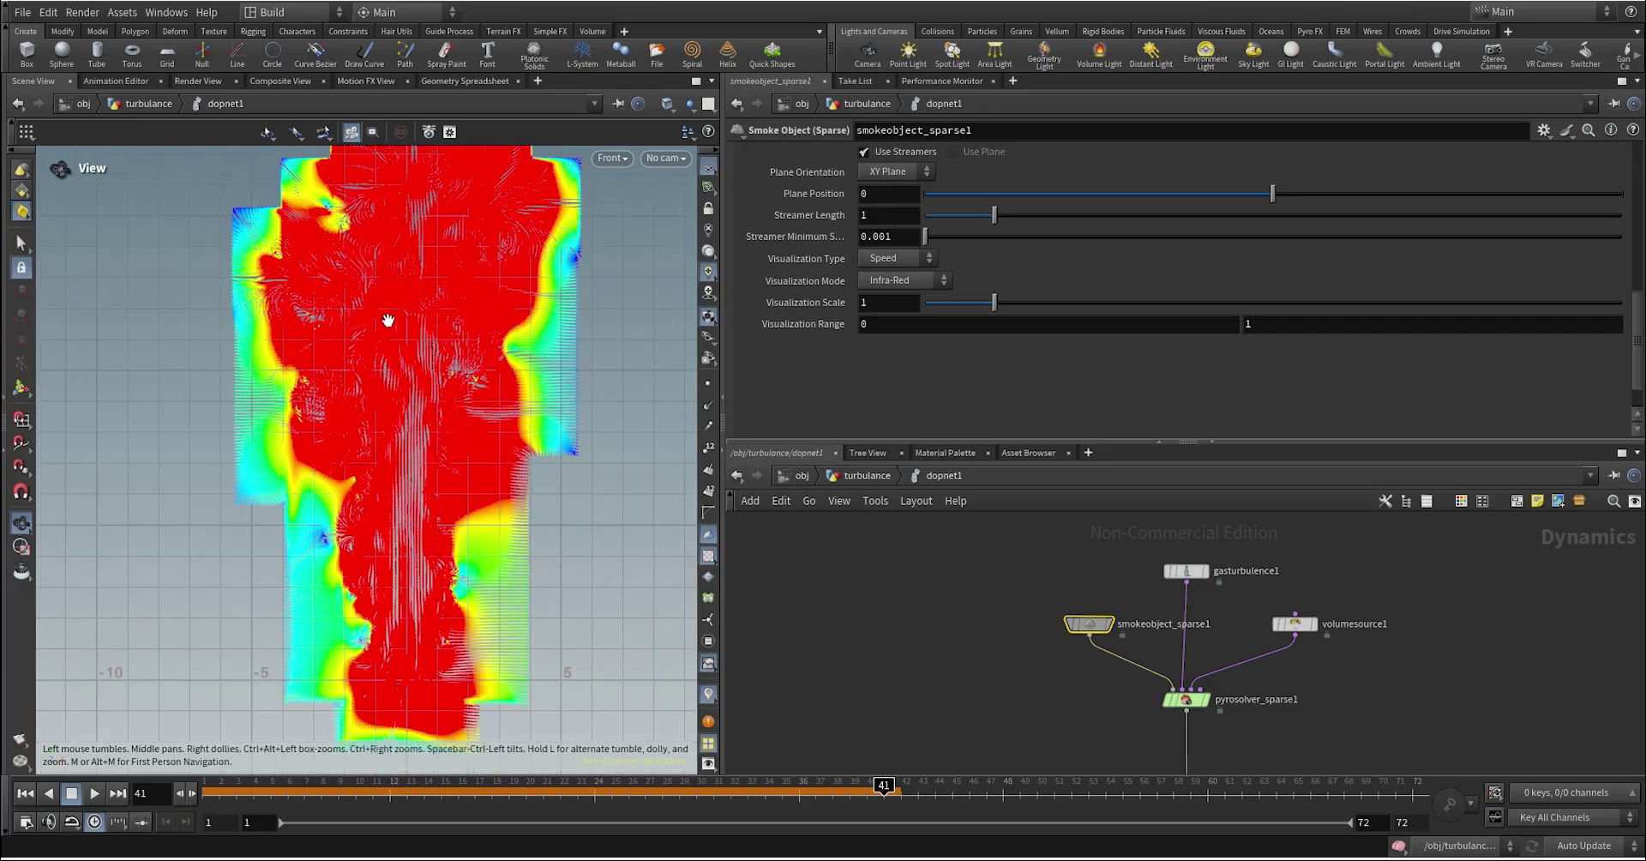
pyautogui.moveTo(389, 334); pyautogui.dragTo(381, 355, button='middle')
pyautogui.scroll(2, 400, 425)
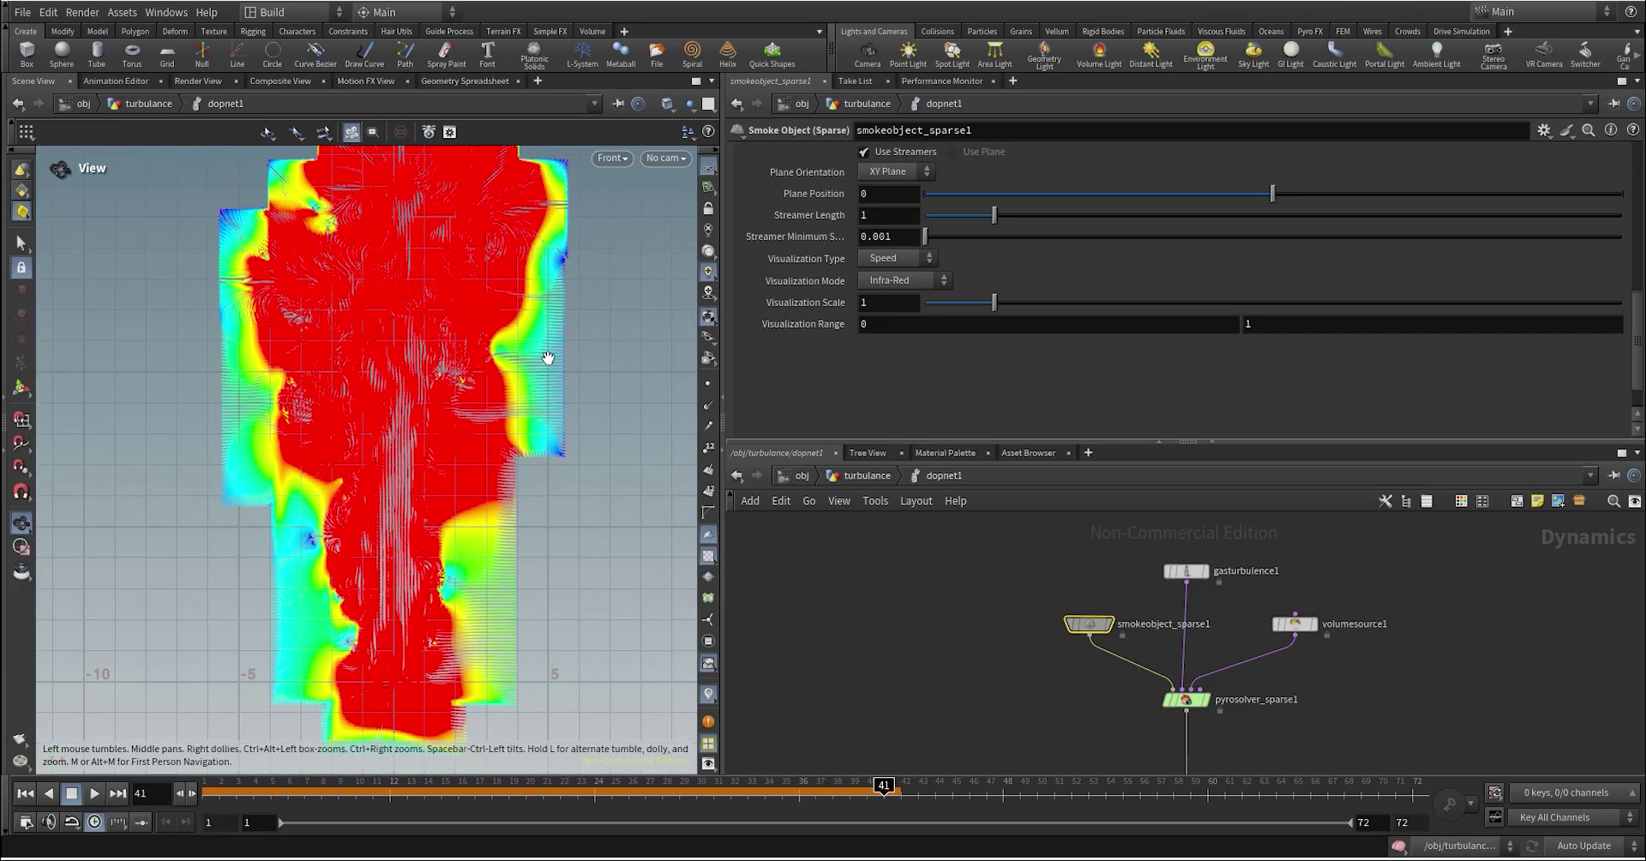
pyautogui.click(1278, 324)
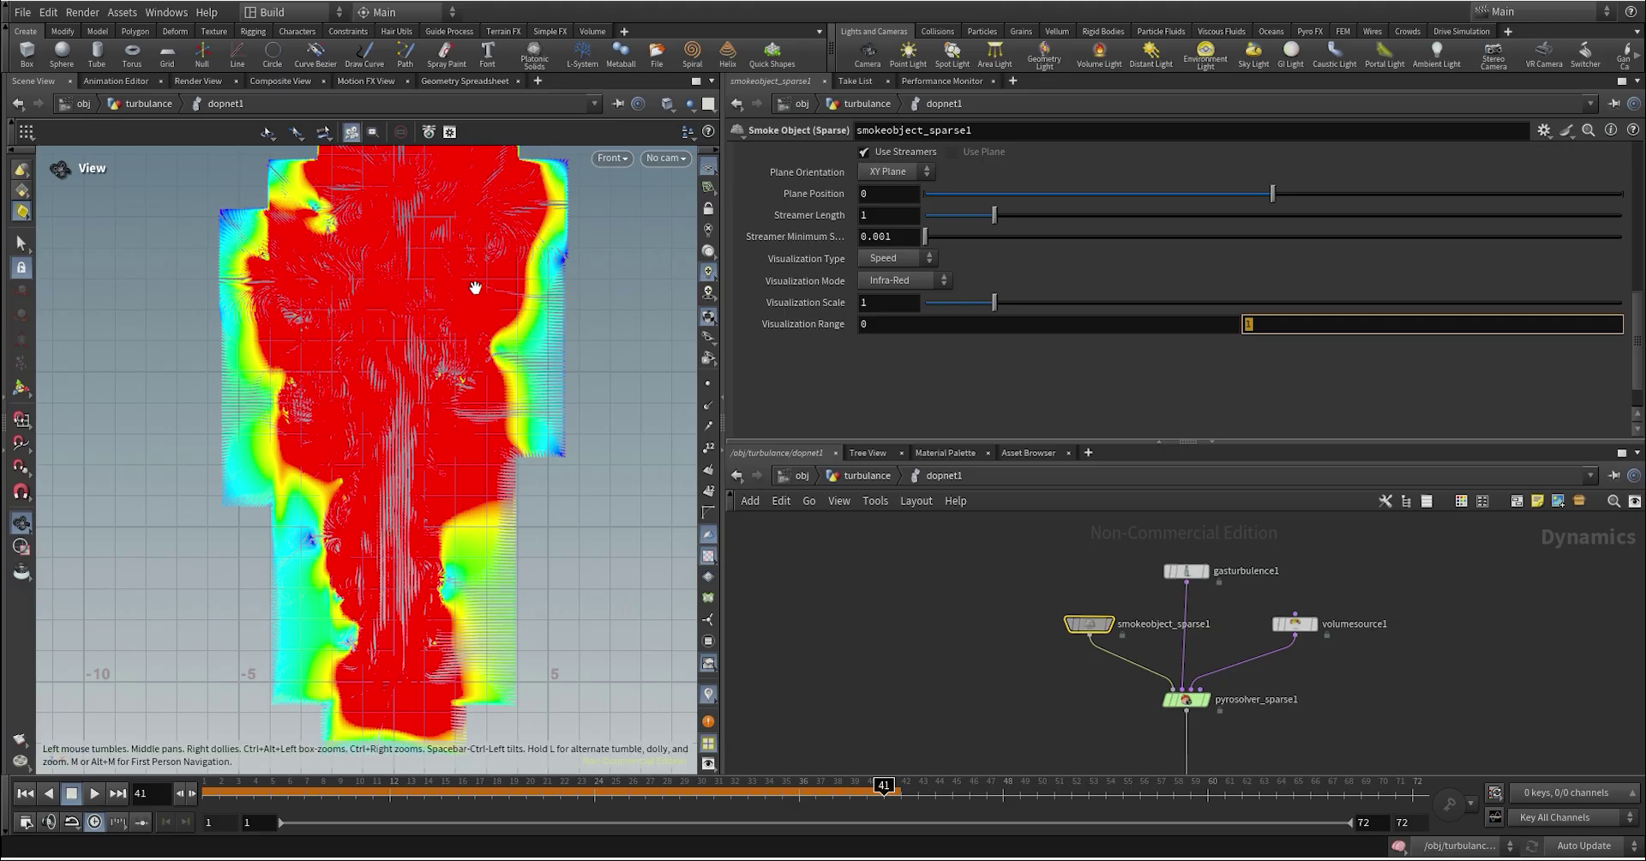
pyautogui.write('30')
pyautogui.press('Return')
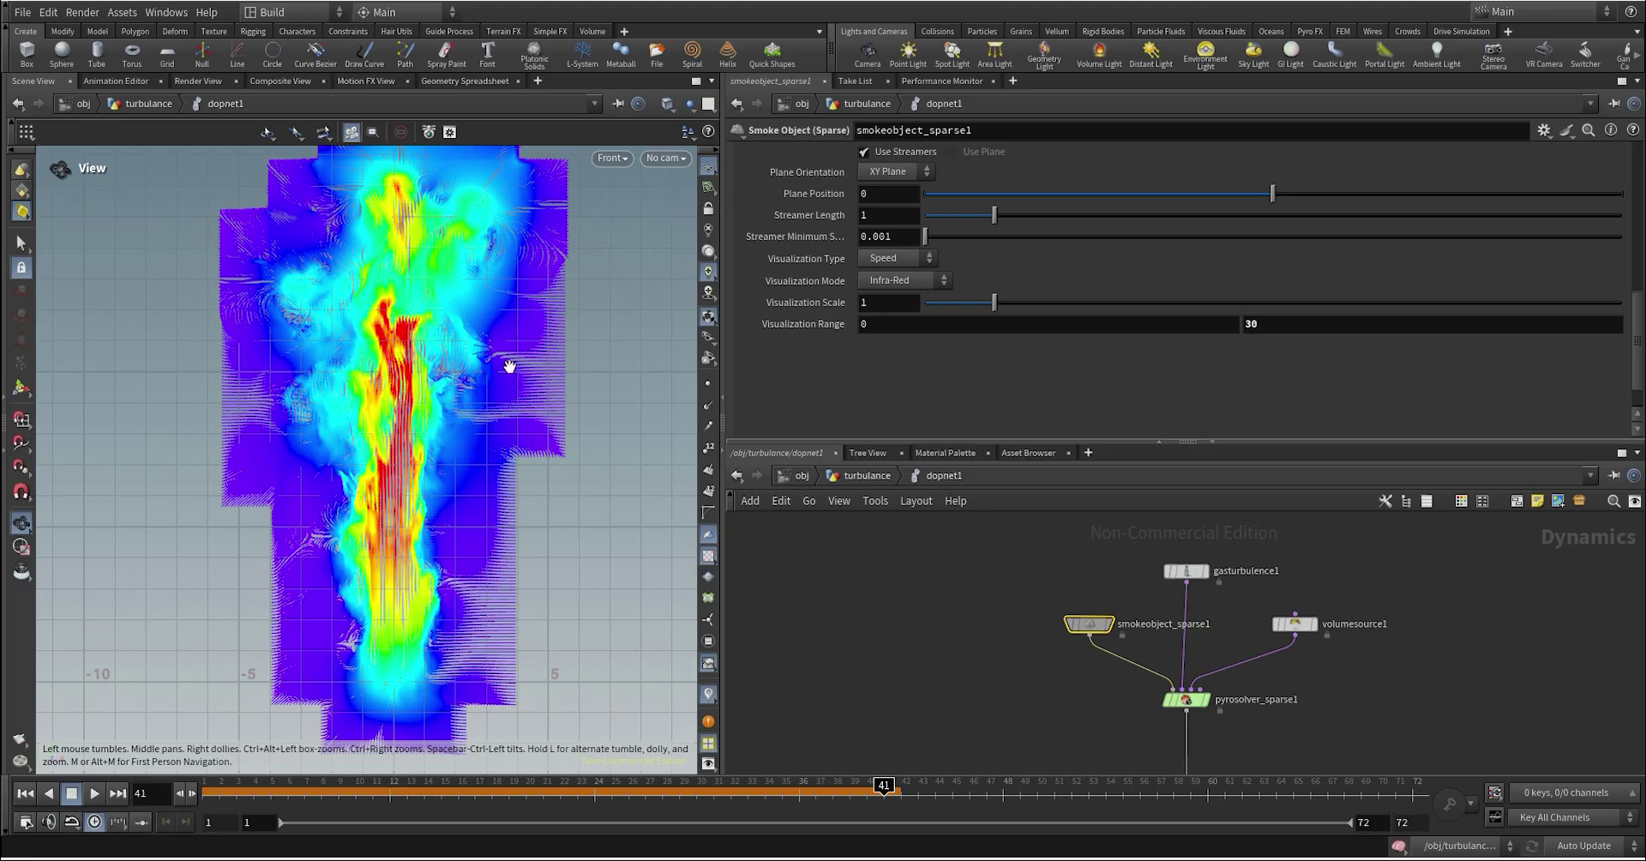
# Step: Set the velocity Visualization Range to a minimum of 10 and a maximum of 35
pyautogui.moveTo(893, 328); pyautogui.dragTo(799, 341)
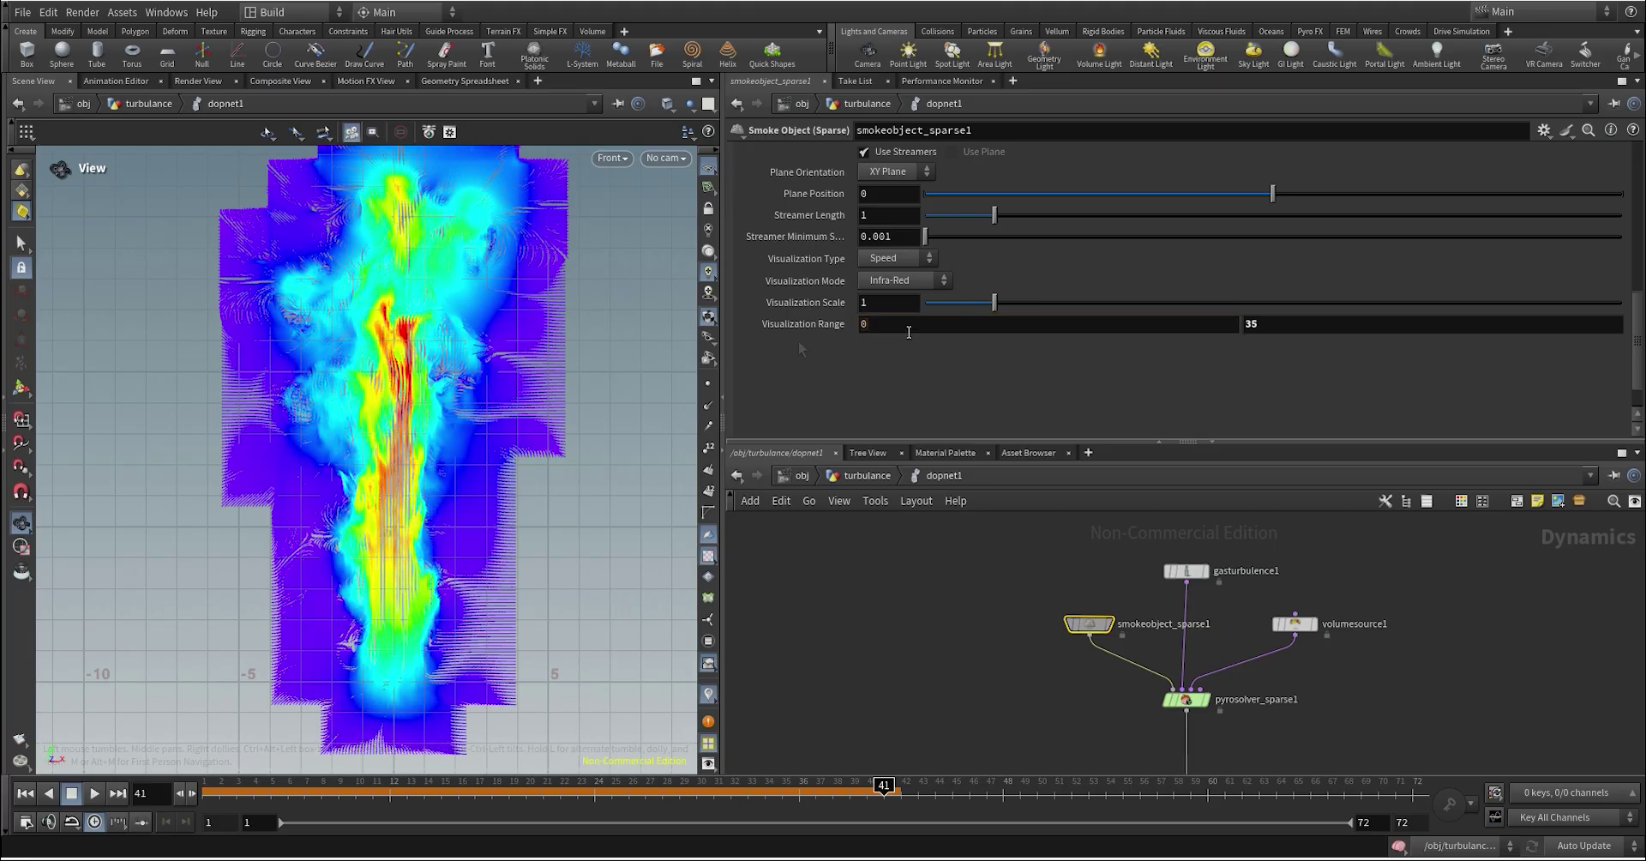
pyautogui.moveTo(908, 331); pyautogui.dragTo(782, 344)
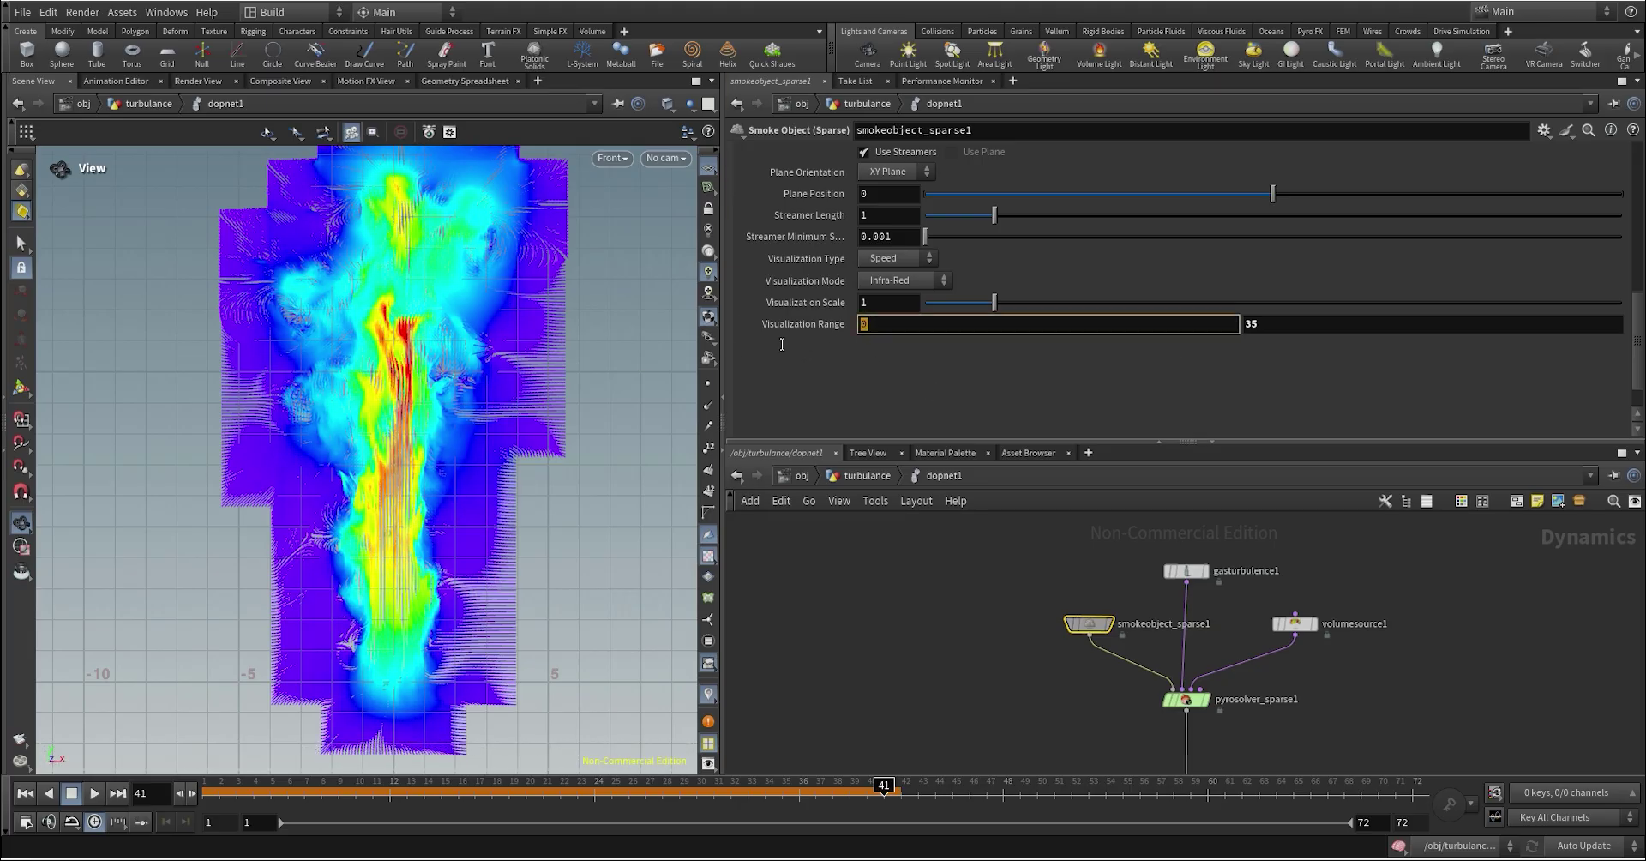
pyautogui.write('10')
pyautogui.press('Return')
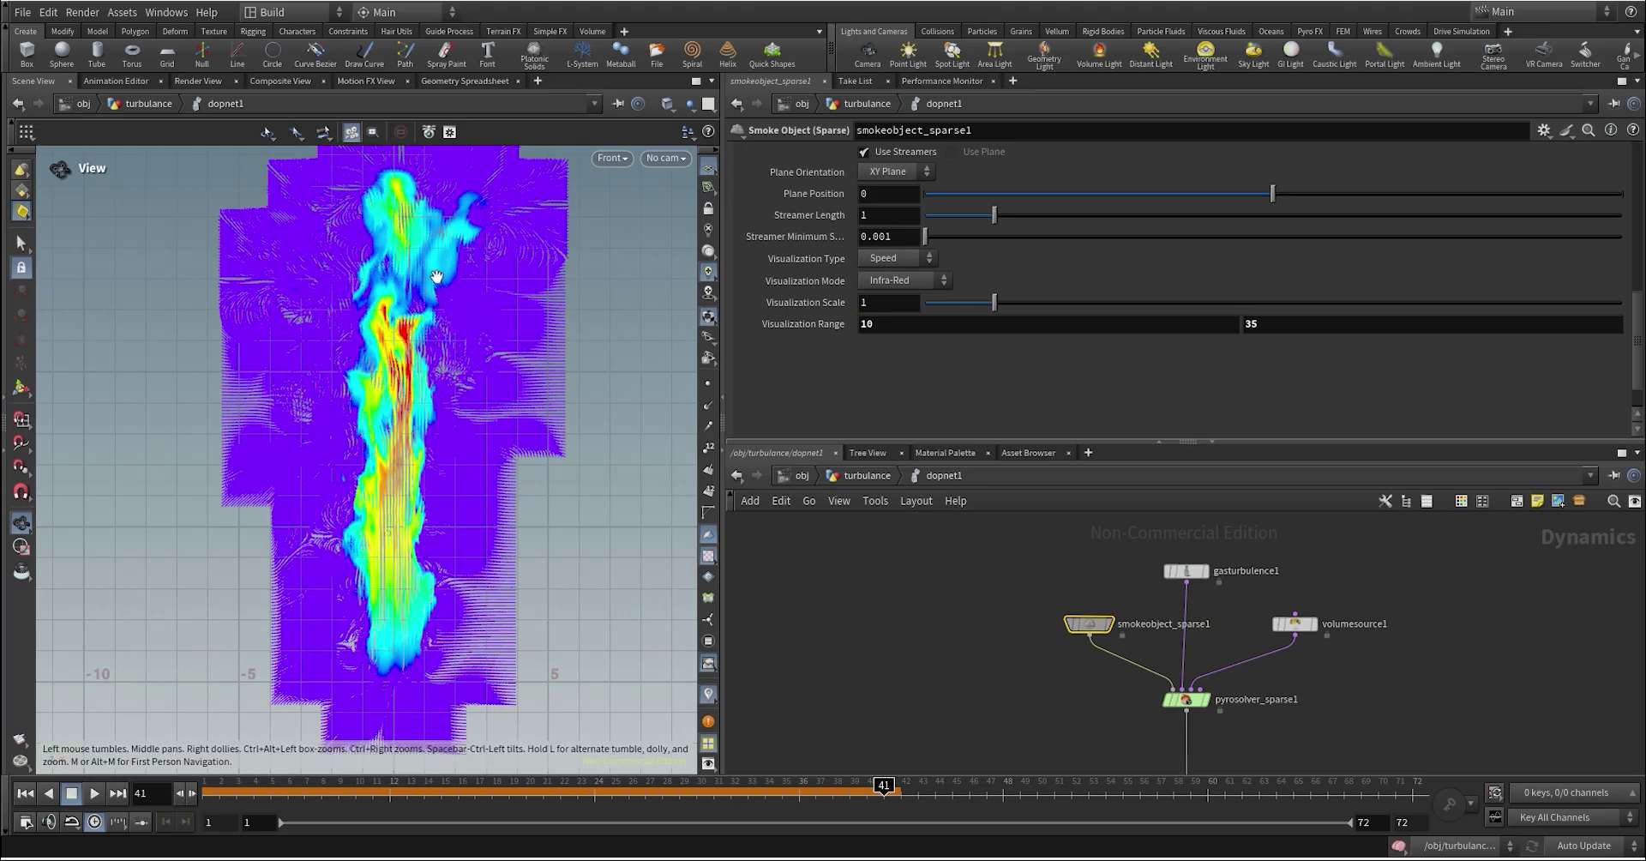
# Step: Try a velocity Visualization Range minimum of 20, and return it to 10
pyautogui.moveTo(921, 327); pyautogui.dragTo(763, 335)
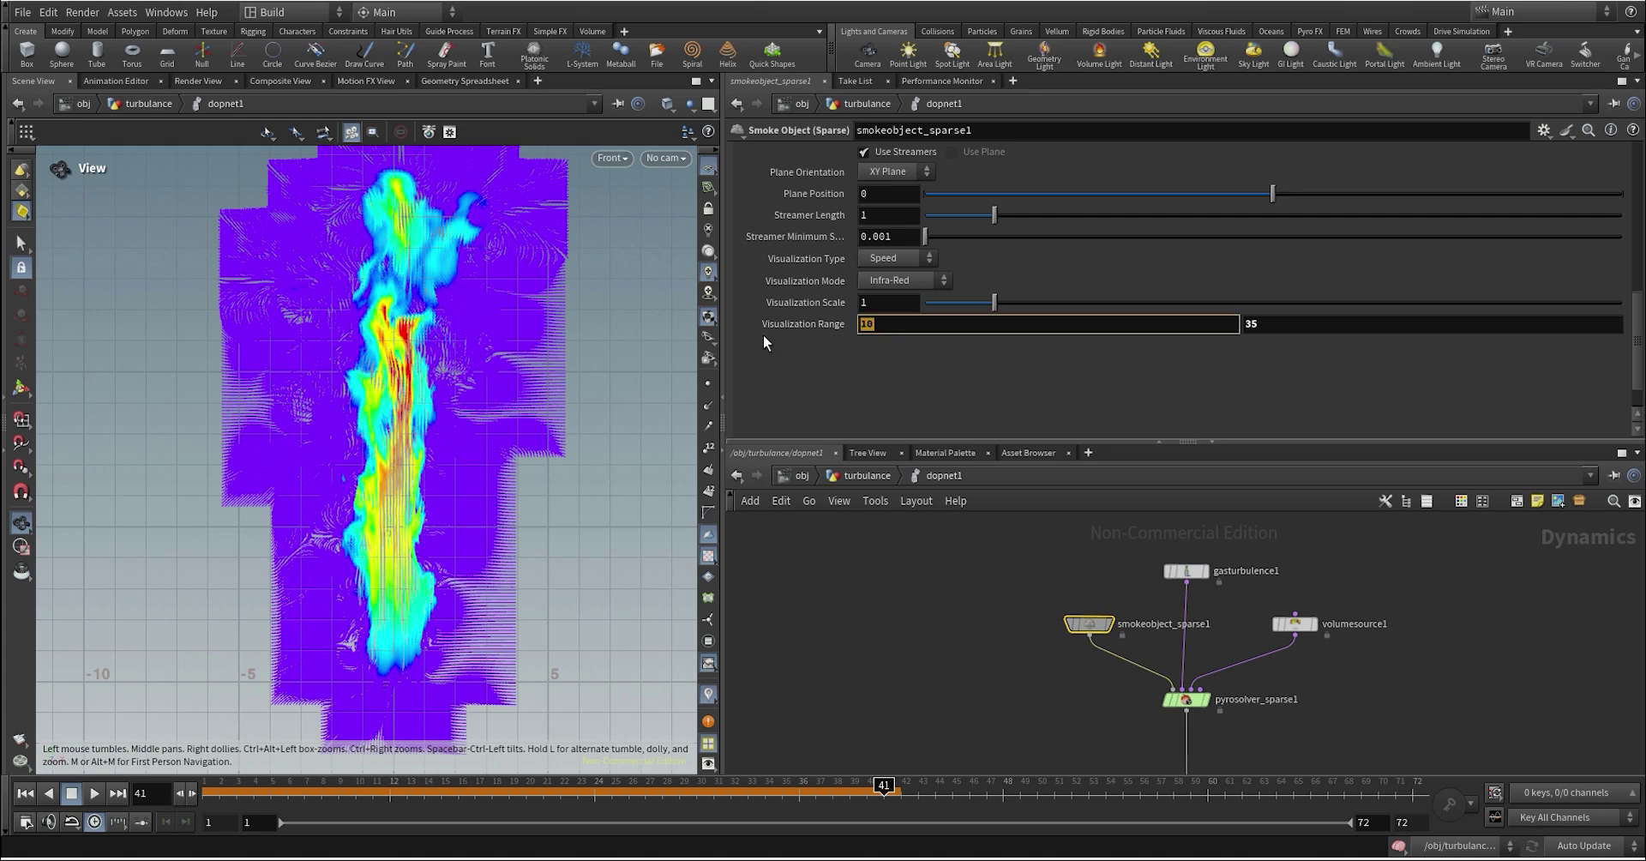
pyautogui.write('20')
pyautogui.press('Return')
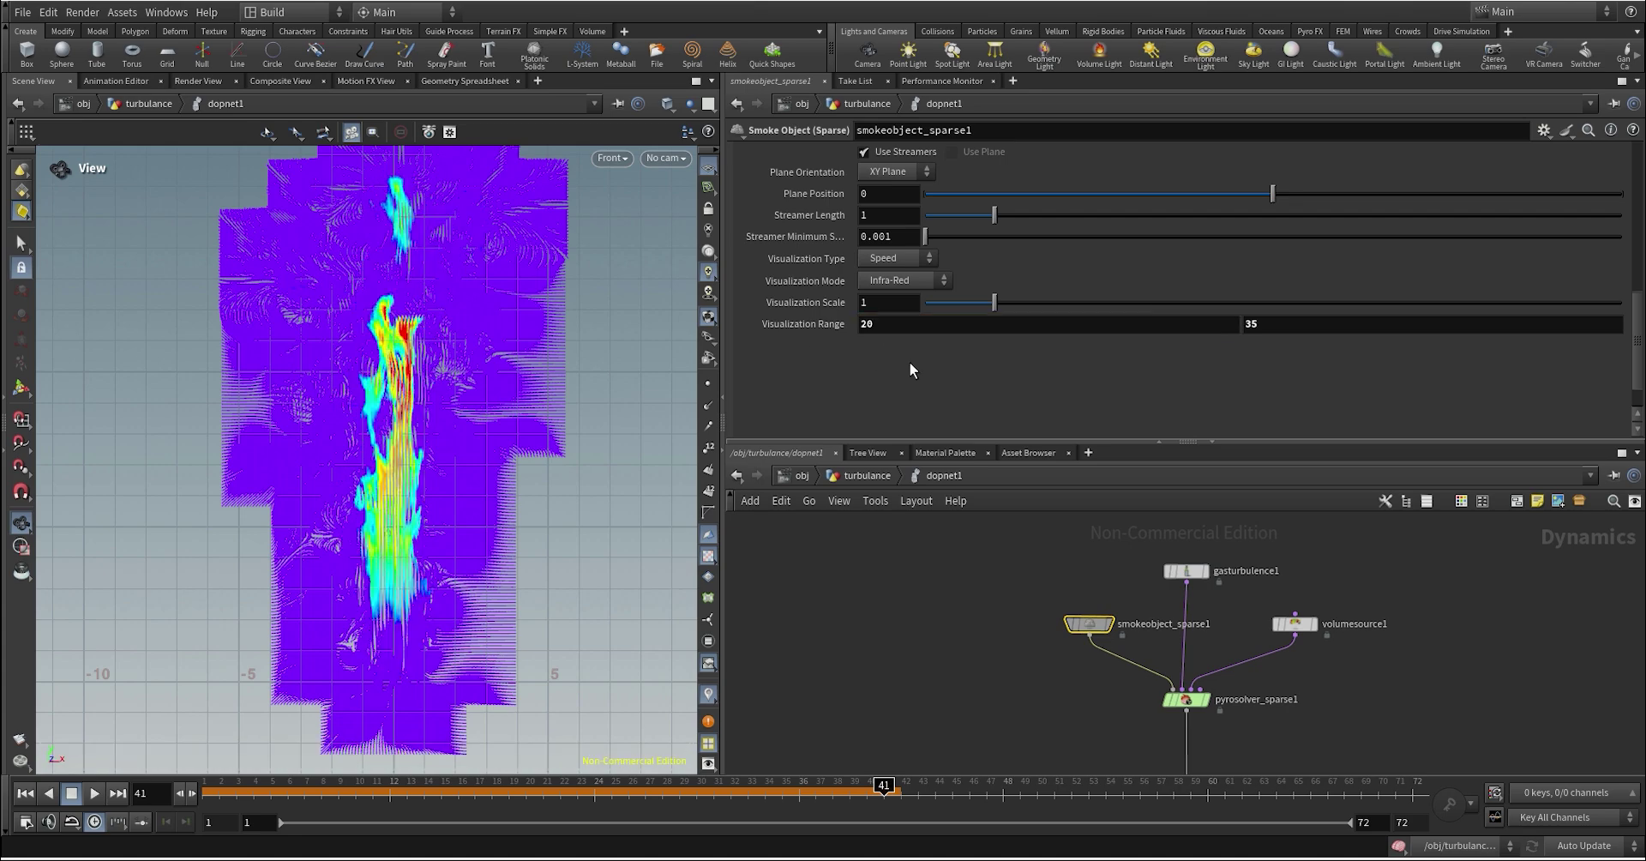
pyautogui.click(867, 334)
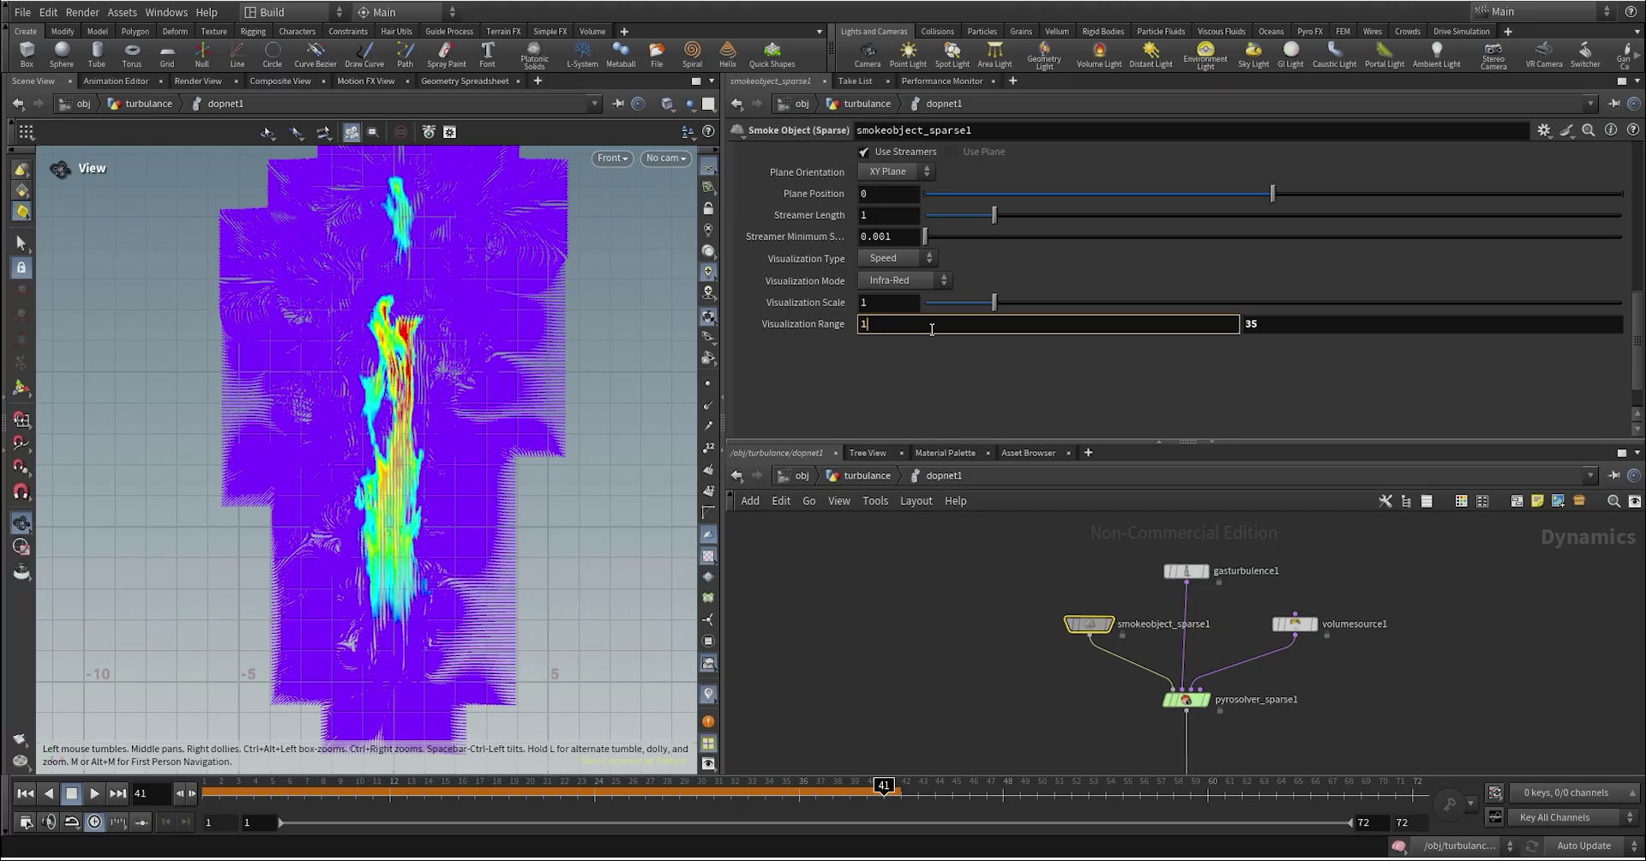
pyautogui.write('10')
pyautogui.press('Return')
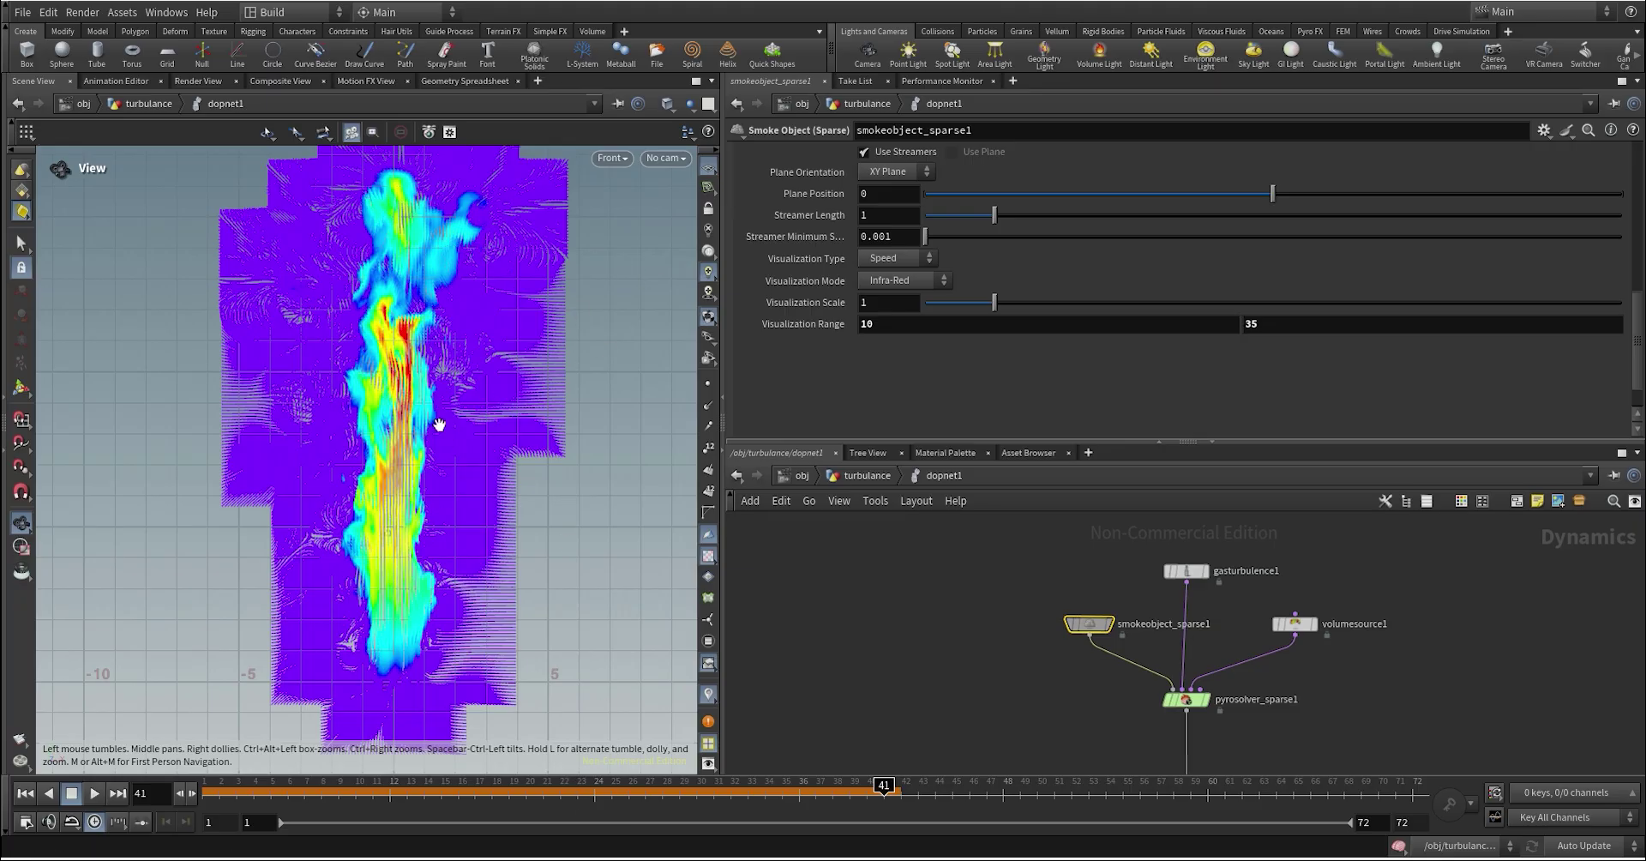
# Step: Replay the velocity visualization from frame 1, scrub to frame 15, and return to the smoke object's guide visualization options
pyautogui.click(211, 792)
pyautogui.click(98, 795)
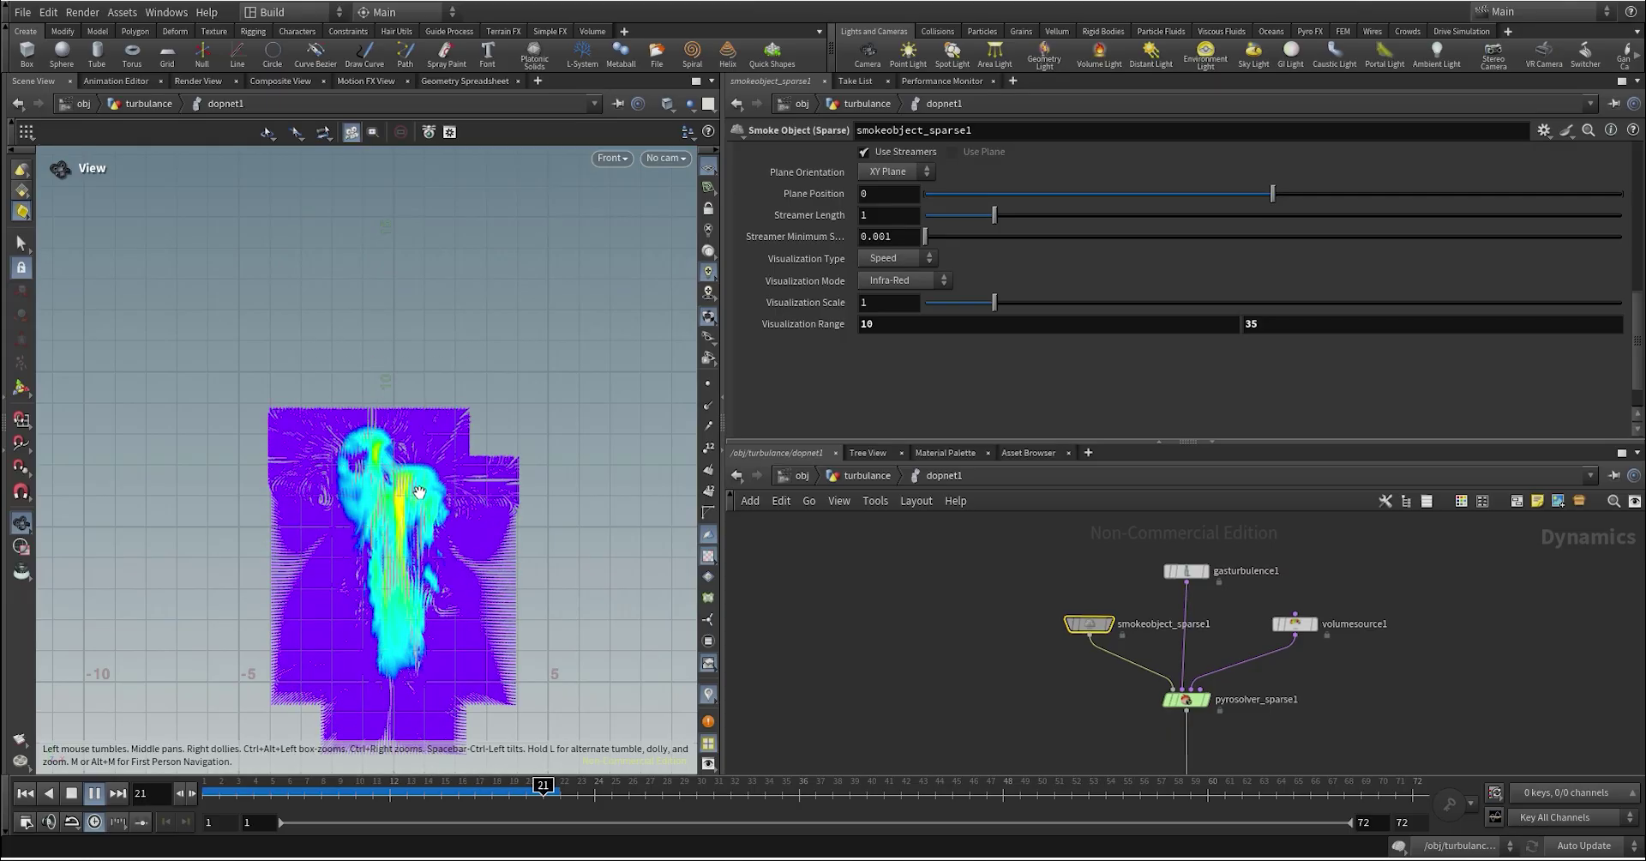
pyautogui.moveTo(295, 794); pyautogui.dragTo(464, 800)
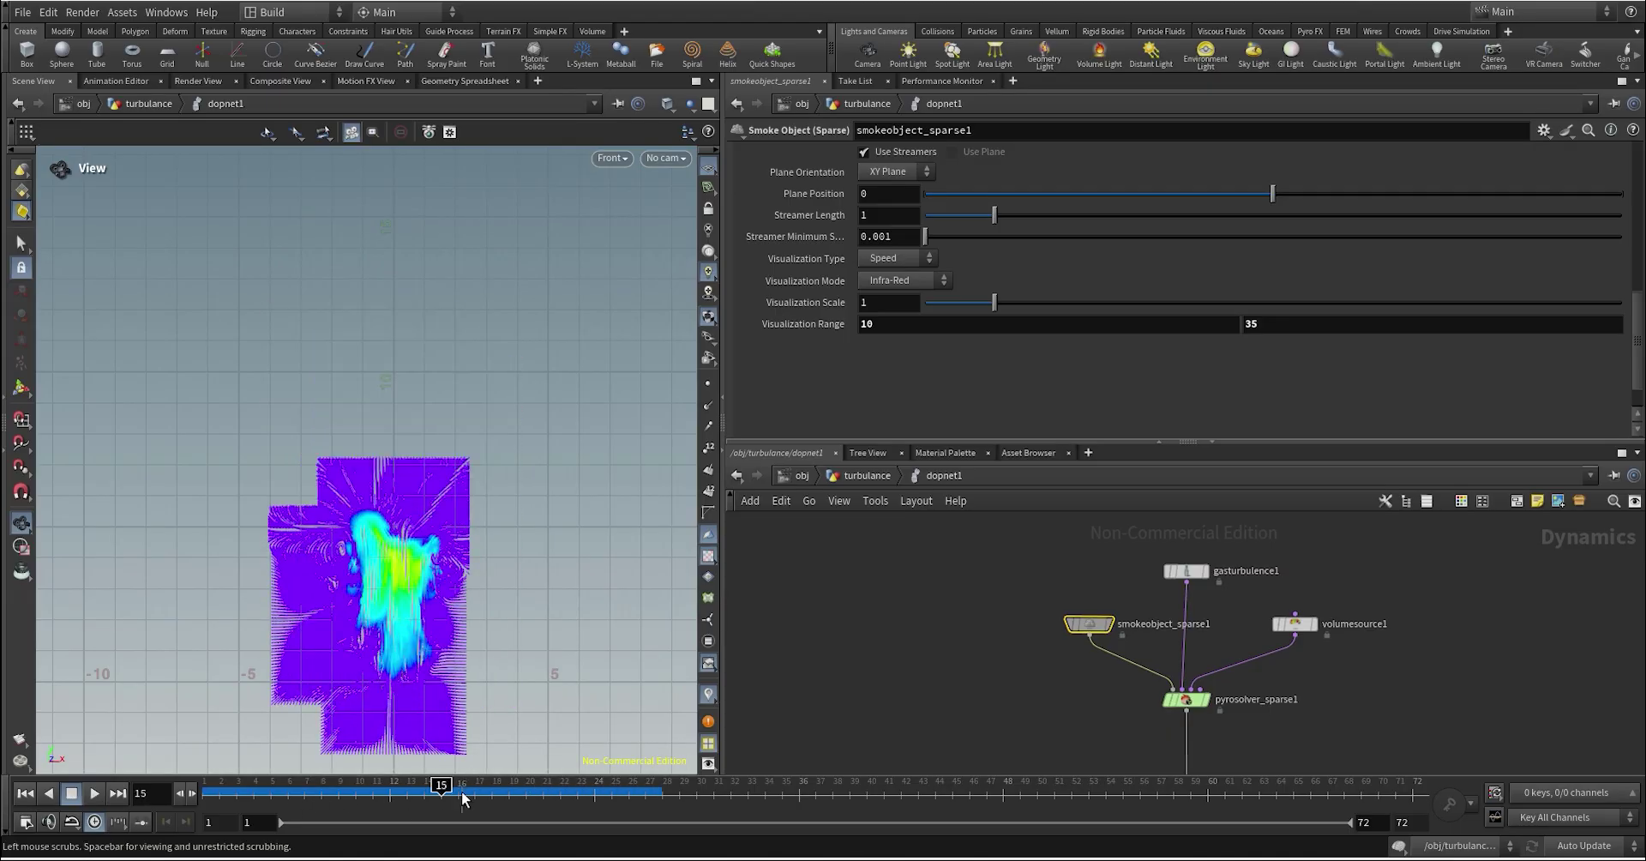
pyautogui.scroll(5, 805, 230)
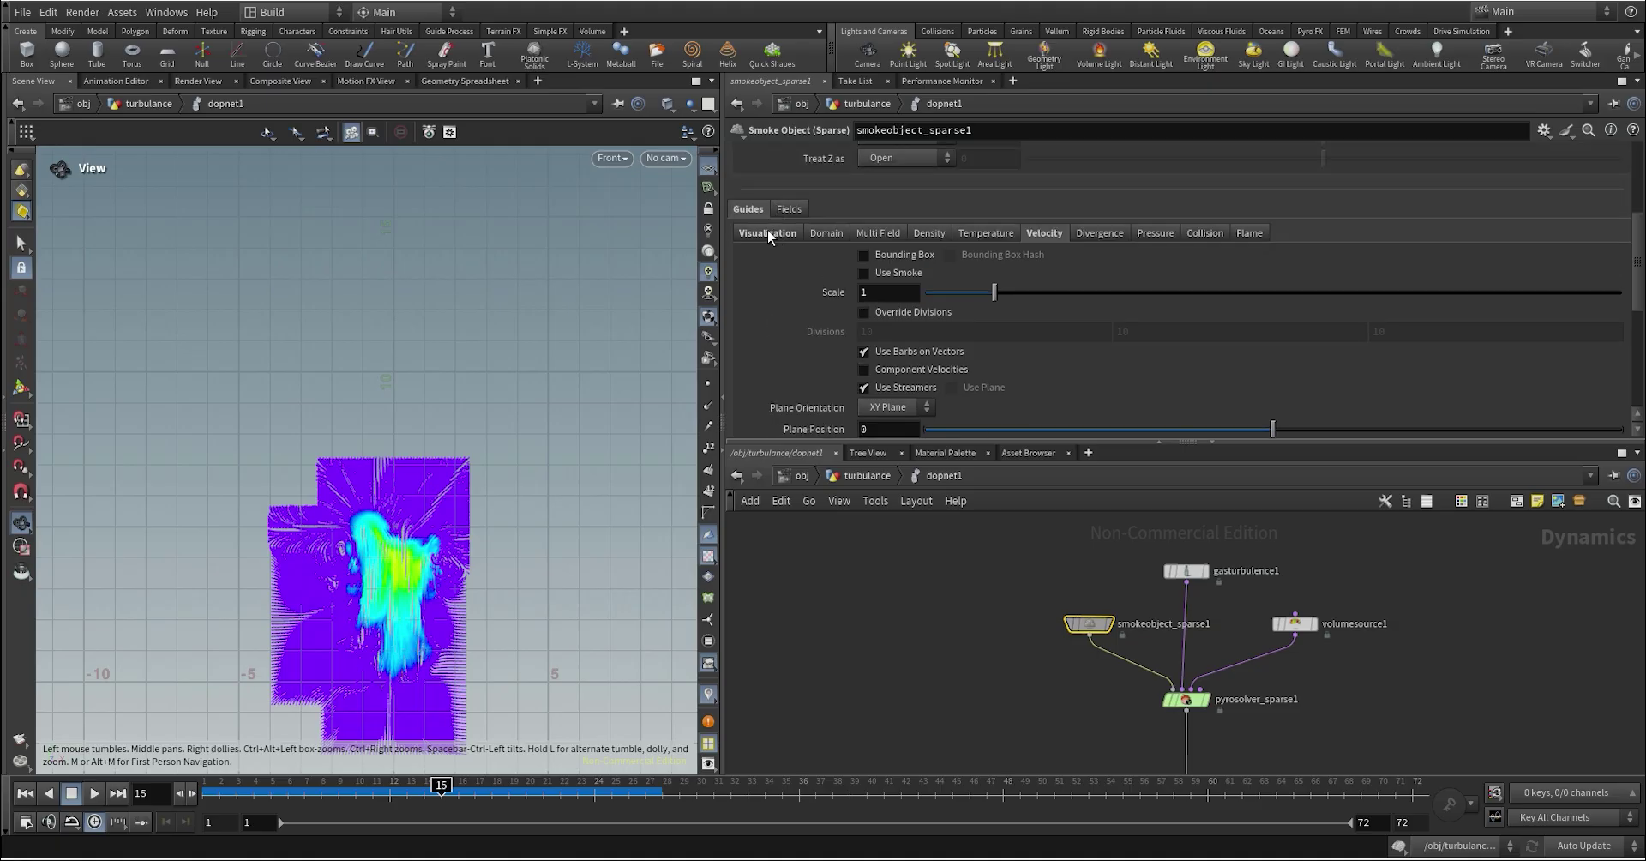
pyautogui.click(768, 232)
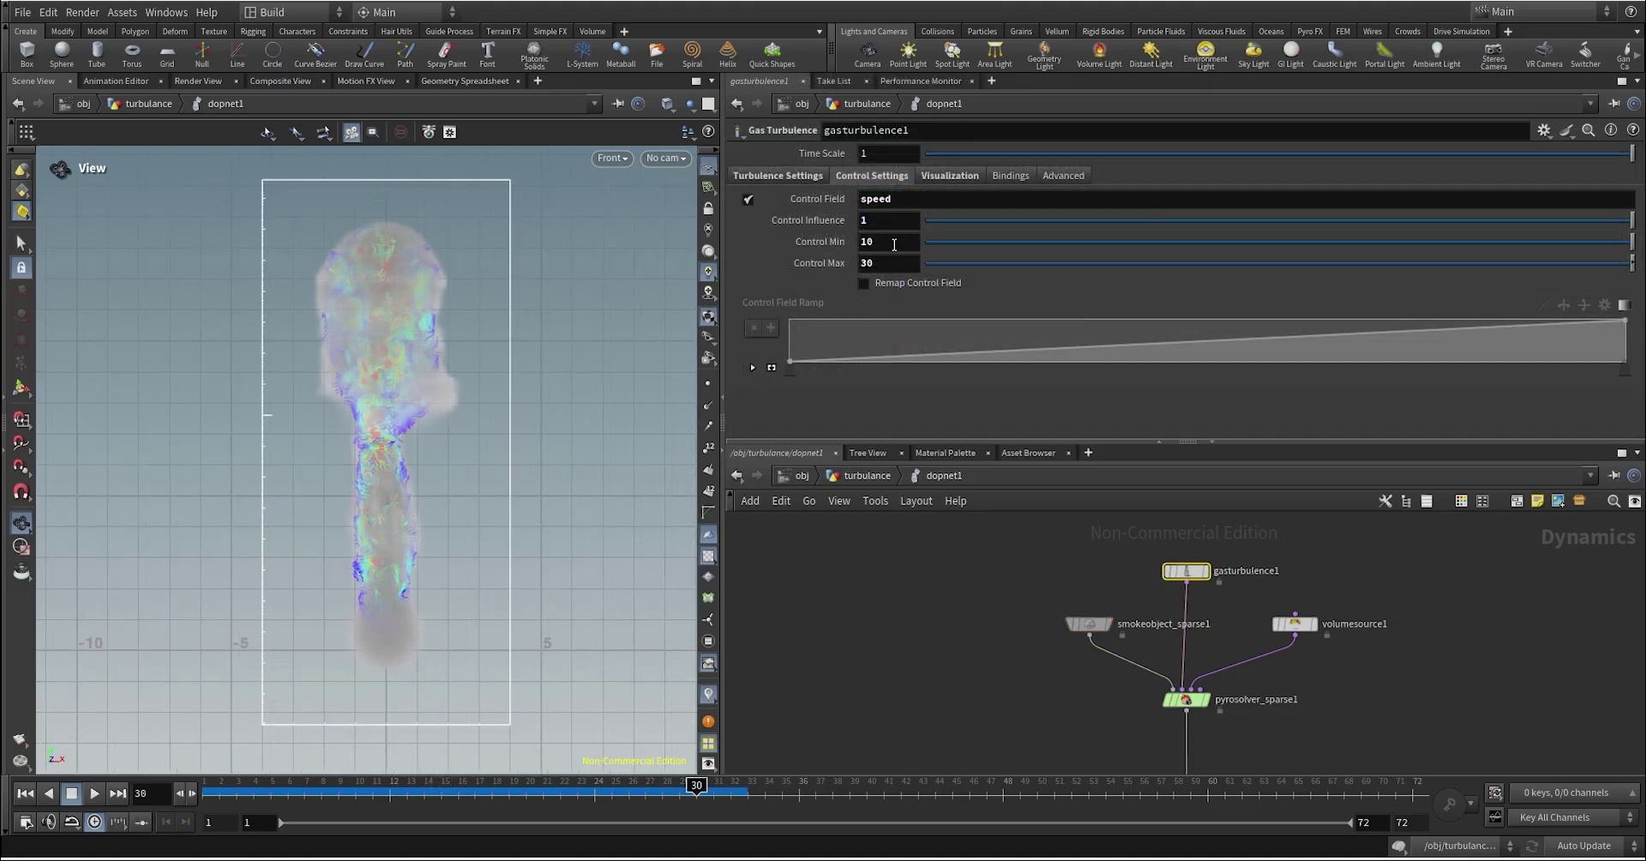
# Step: Set the gas turbulence Control Min to 25 and inspect the turbulence inside the smoke column
pyautogui.click(889, 241)
pyautogui.write('25')
pyautogui.press('Return')
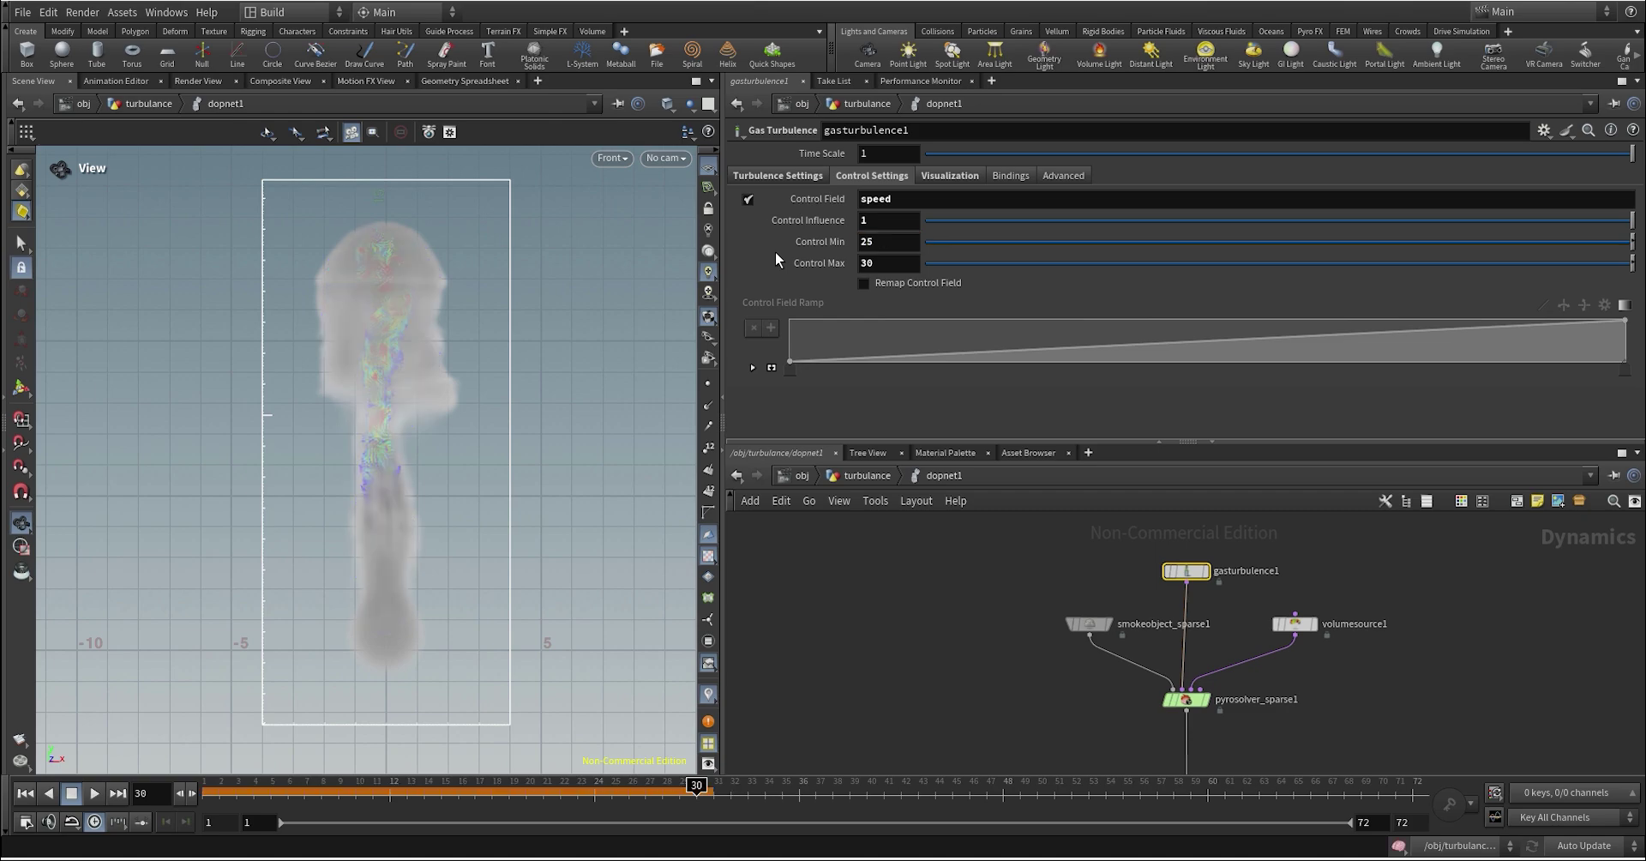
pyautogui.scroll(5, 393, 394)
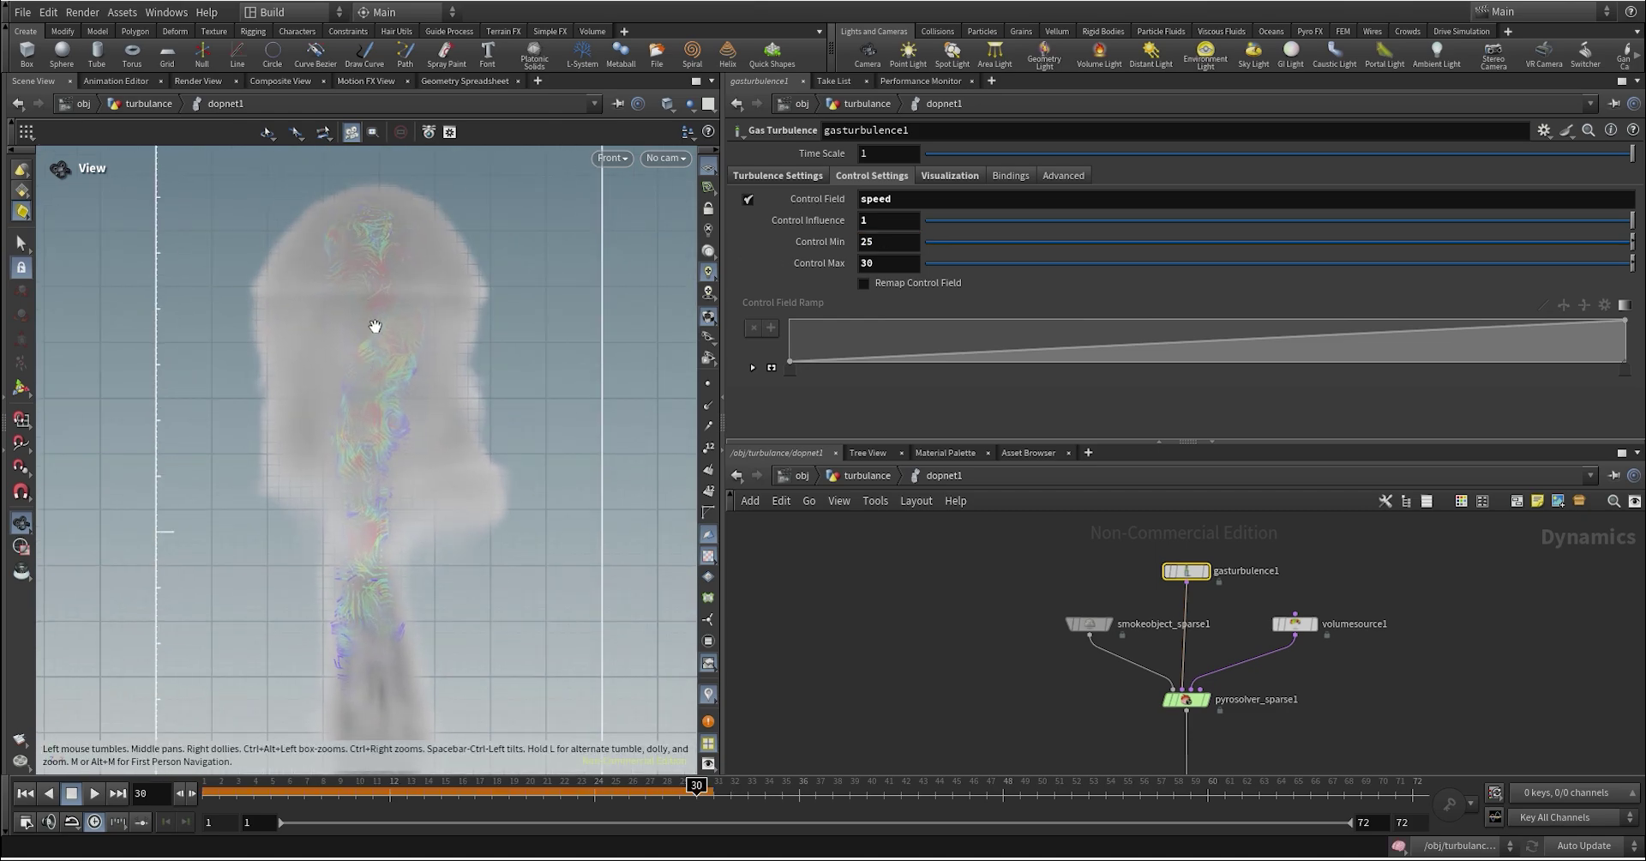
pyautogui.scroll(-4, 377, 322)
pyautogui.moveTo(382, 270); pyautogui.dragTo(367, 343, button='middle')
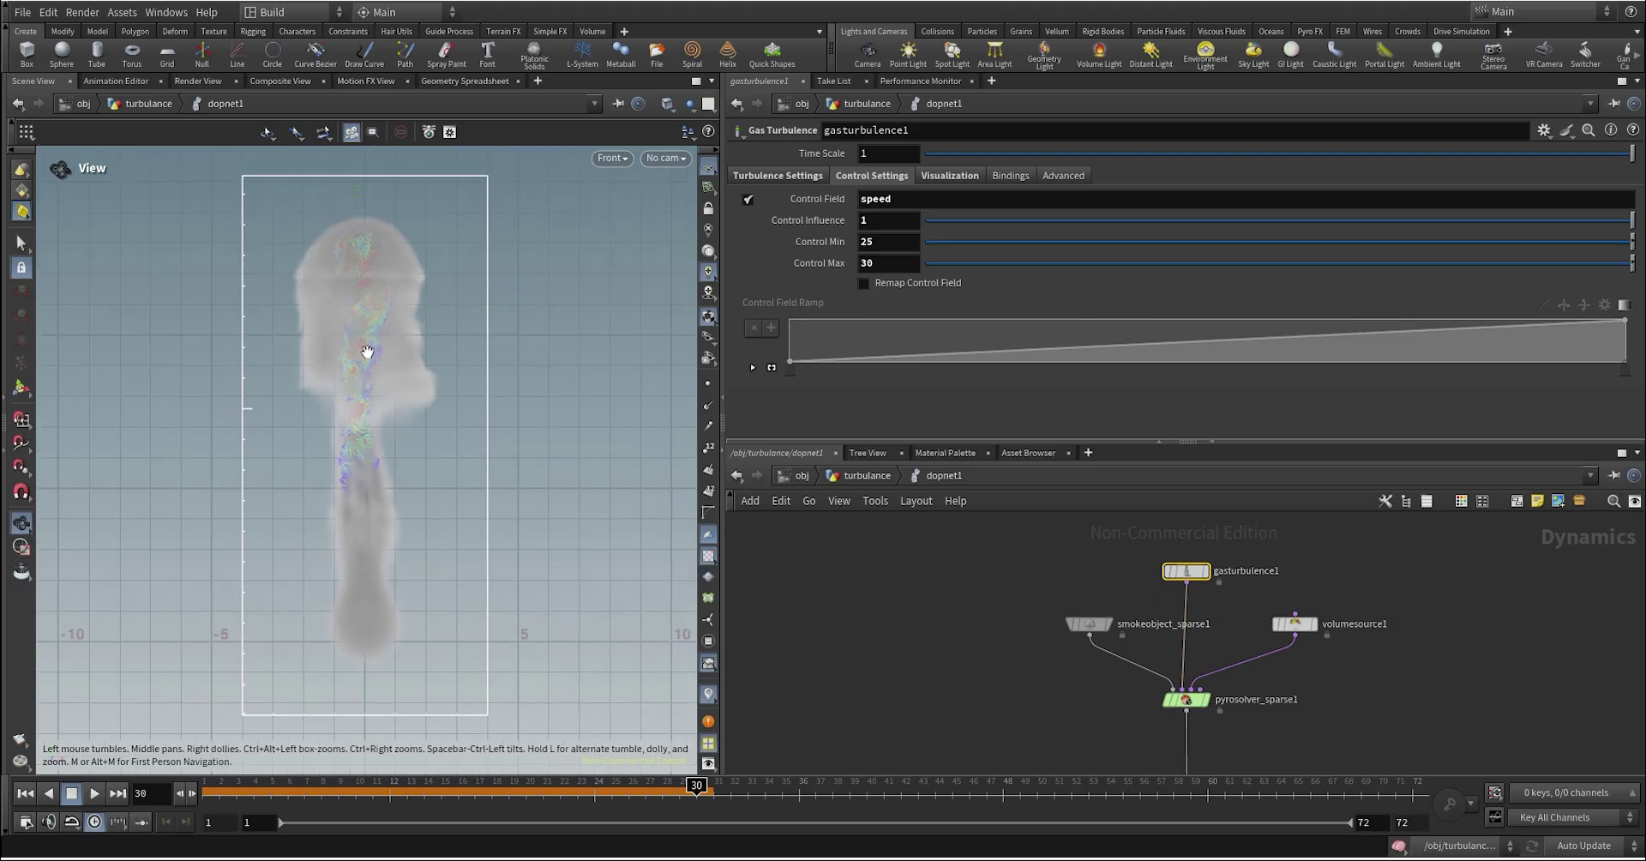
# Step: Replay the simulation from frame 1 and scrub to frame 26 to examine where the turbulence acts
pyautogui.click(205, 793)
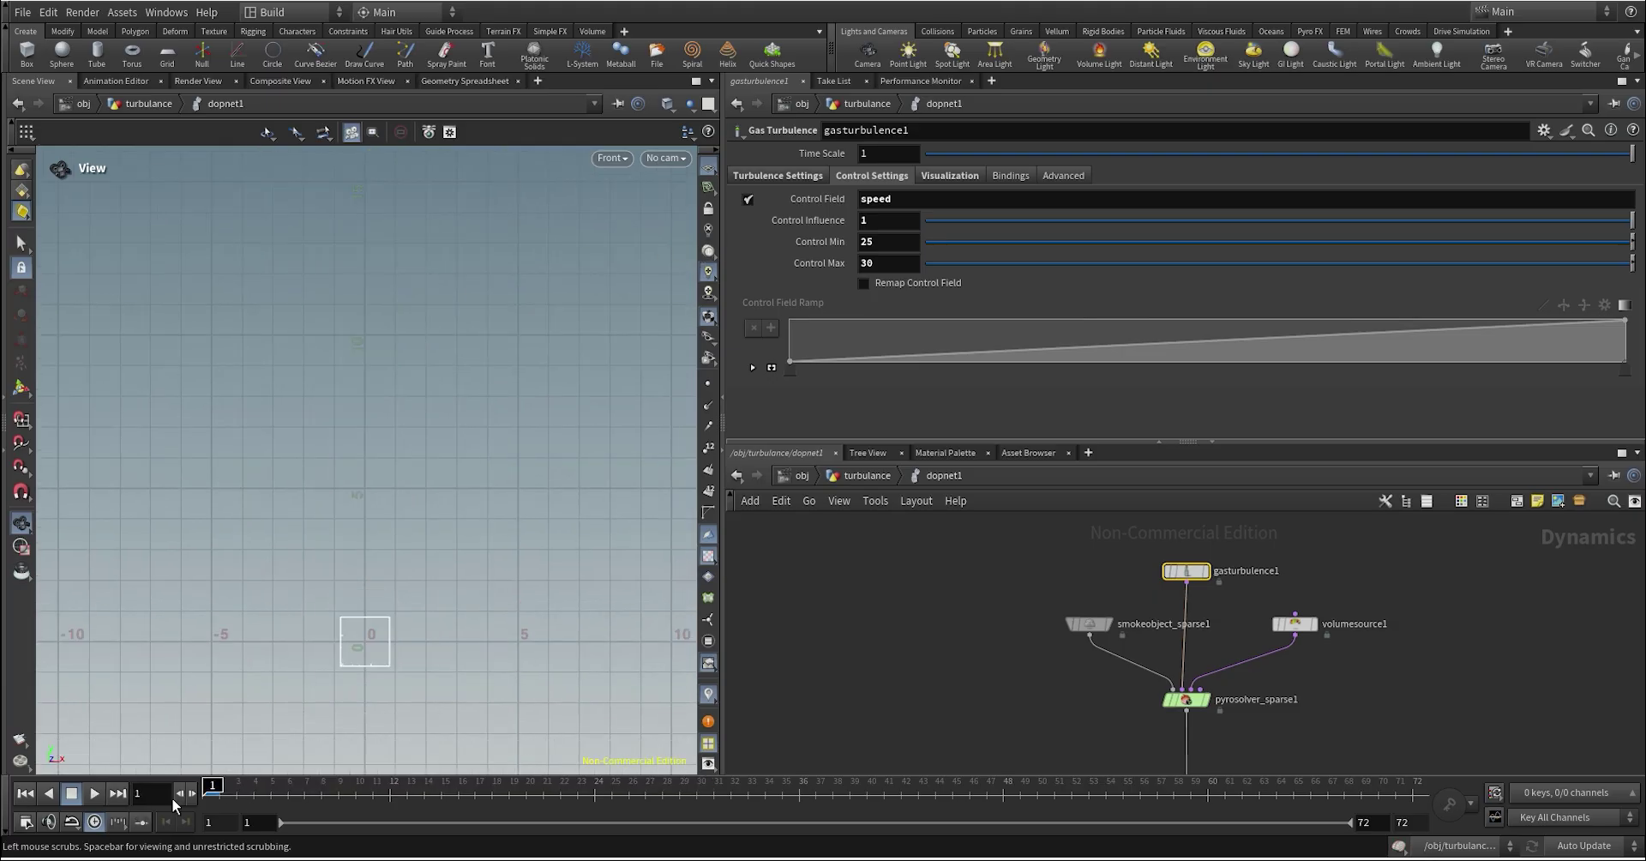
pyautogui.click(90, 797)
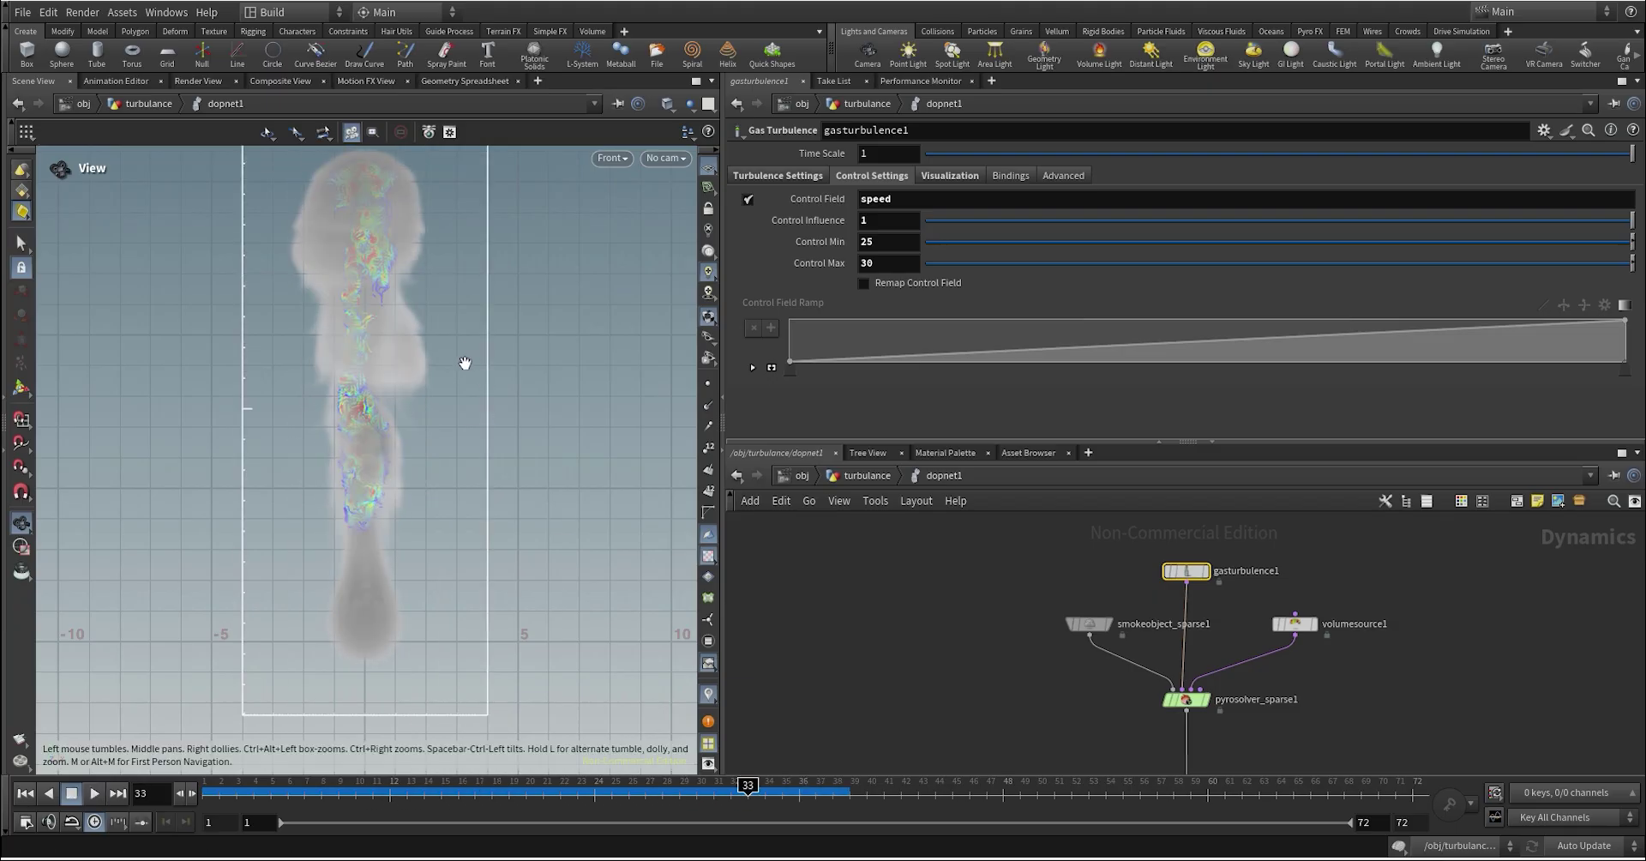
pyautogui.scroll(-1, 442, 422)
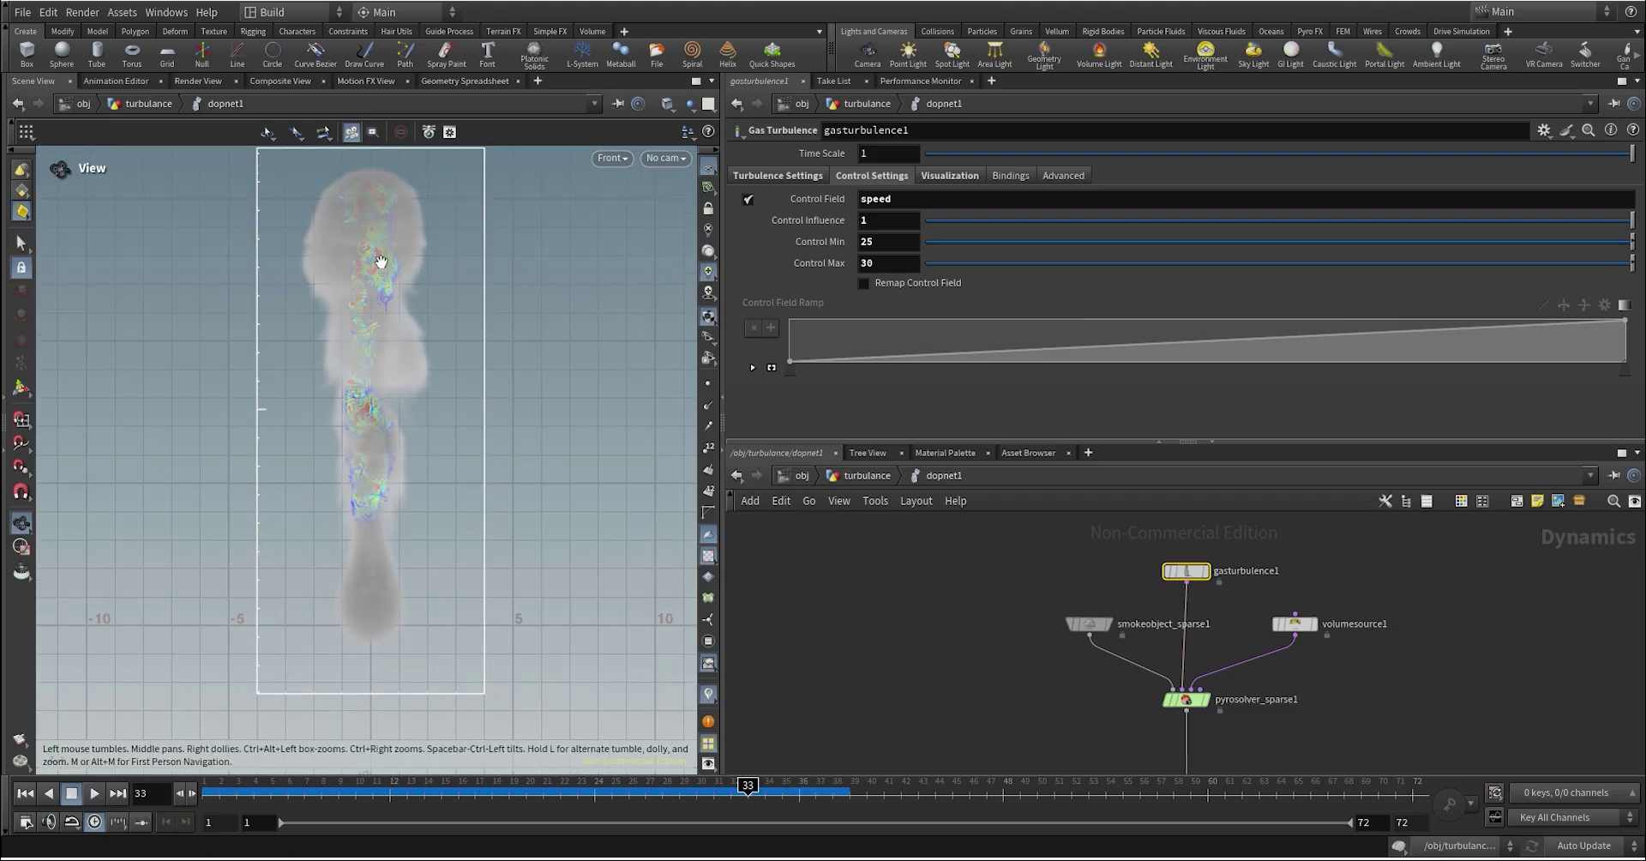
pyautogui.moveTo(492, 337); pyautogui.dragTo(482, 364, button='middle')
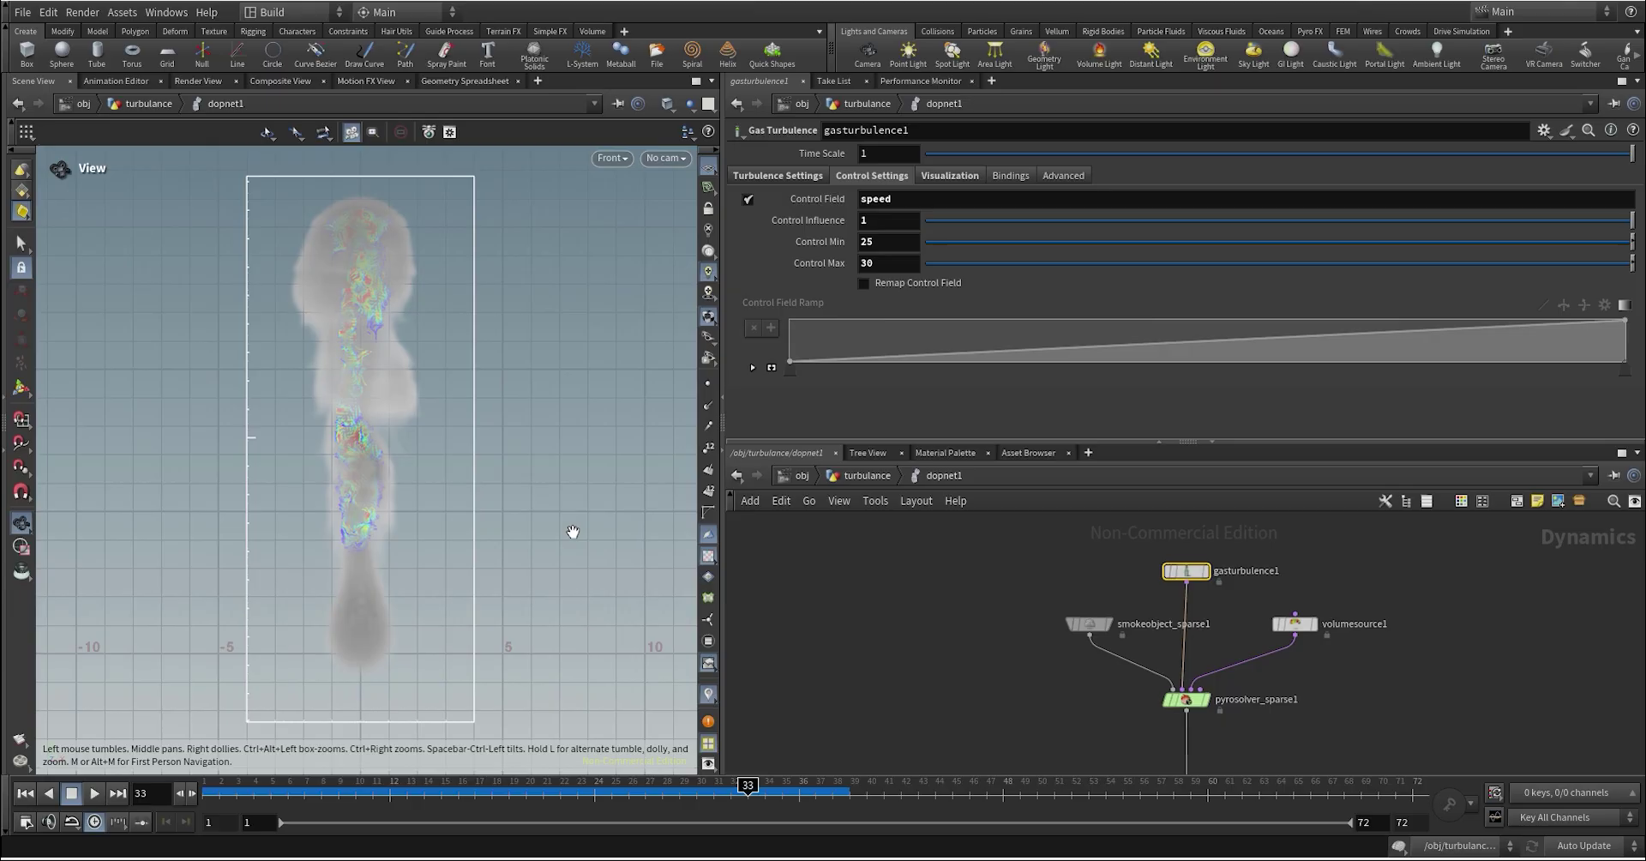
pyautogui.moveTo(243, 793); pyautogui.dragTo(629, 793)
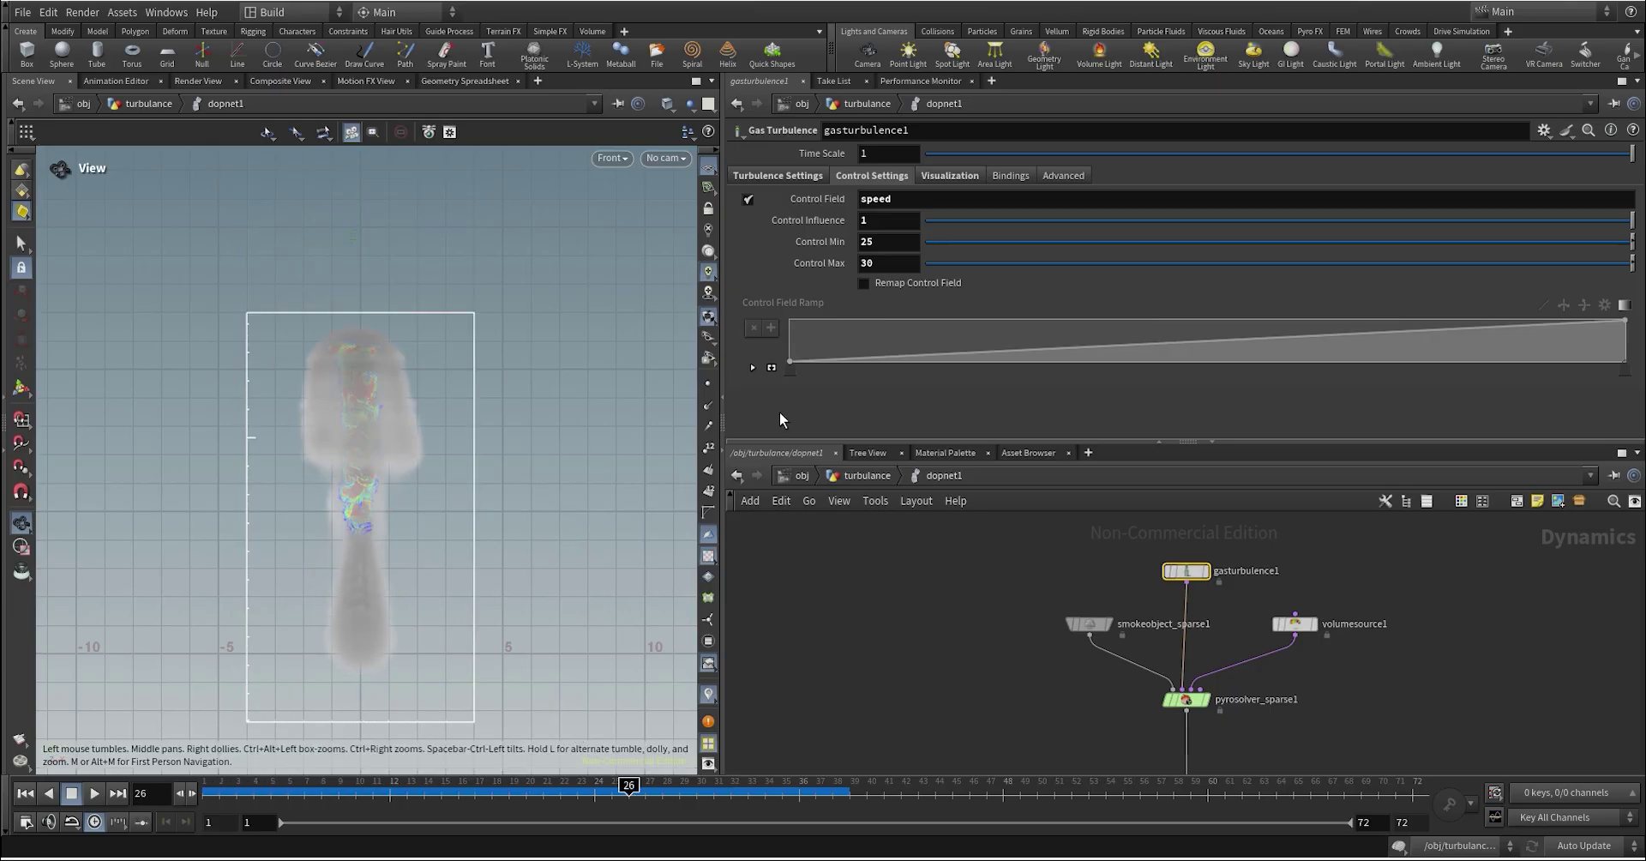
# Step: Scrub the smoke simulation from frame 27 to frame 35 to examine the visualized turbulence
pyautogui.click(892, 268)
pyautogui.click(964, 644)
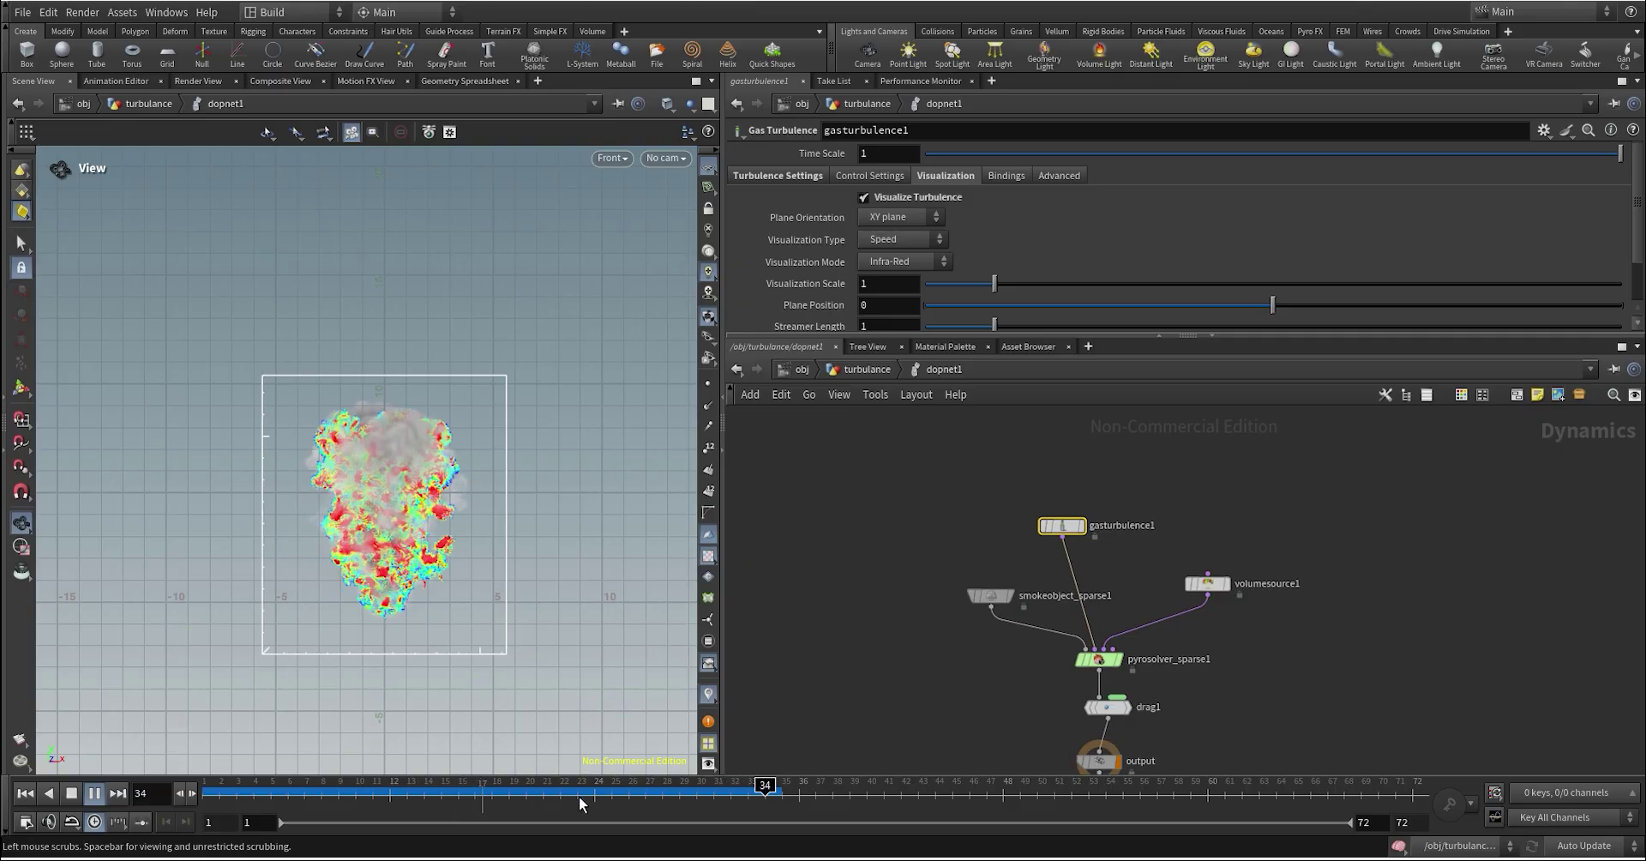
pyautogui.click(643, 794)
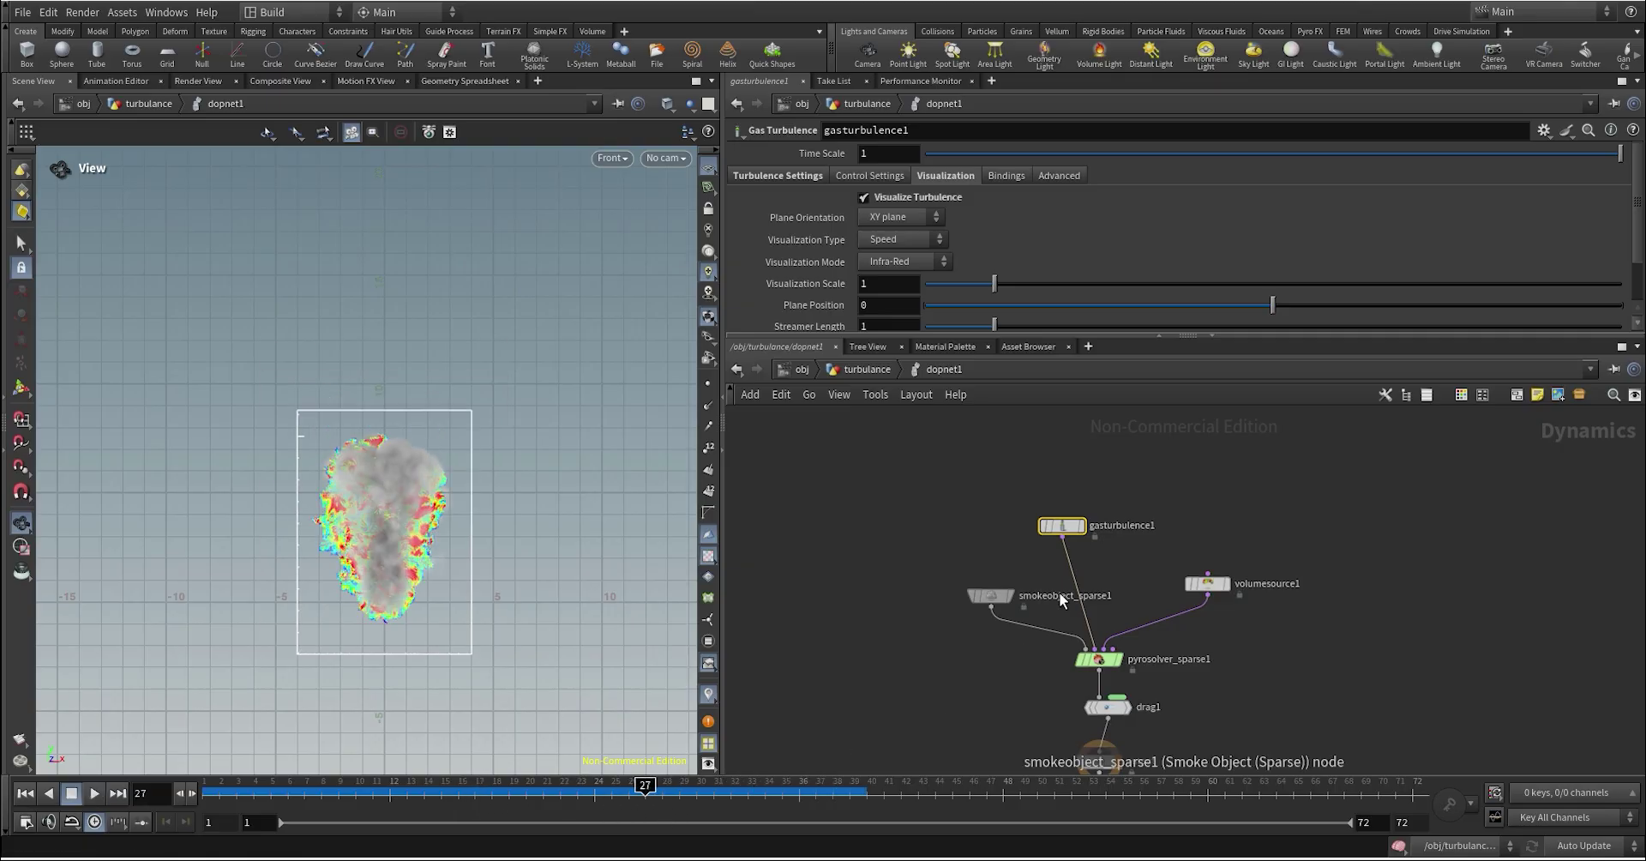
pyautogui.moveTo(684, 795); pyautogui.dragTo(782, 790)
# Step: Move the gas turbulence node aside, insert a Merge node between it and the pyro solver, and select the gas turbulence node
pyautogui.moveTo(1060, 526); pyautogui.dragTo(1017, 530)
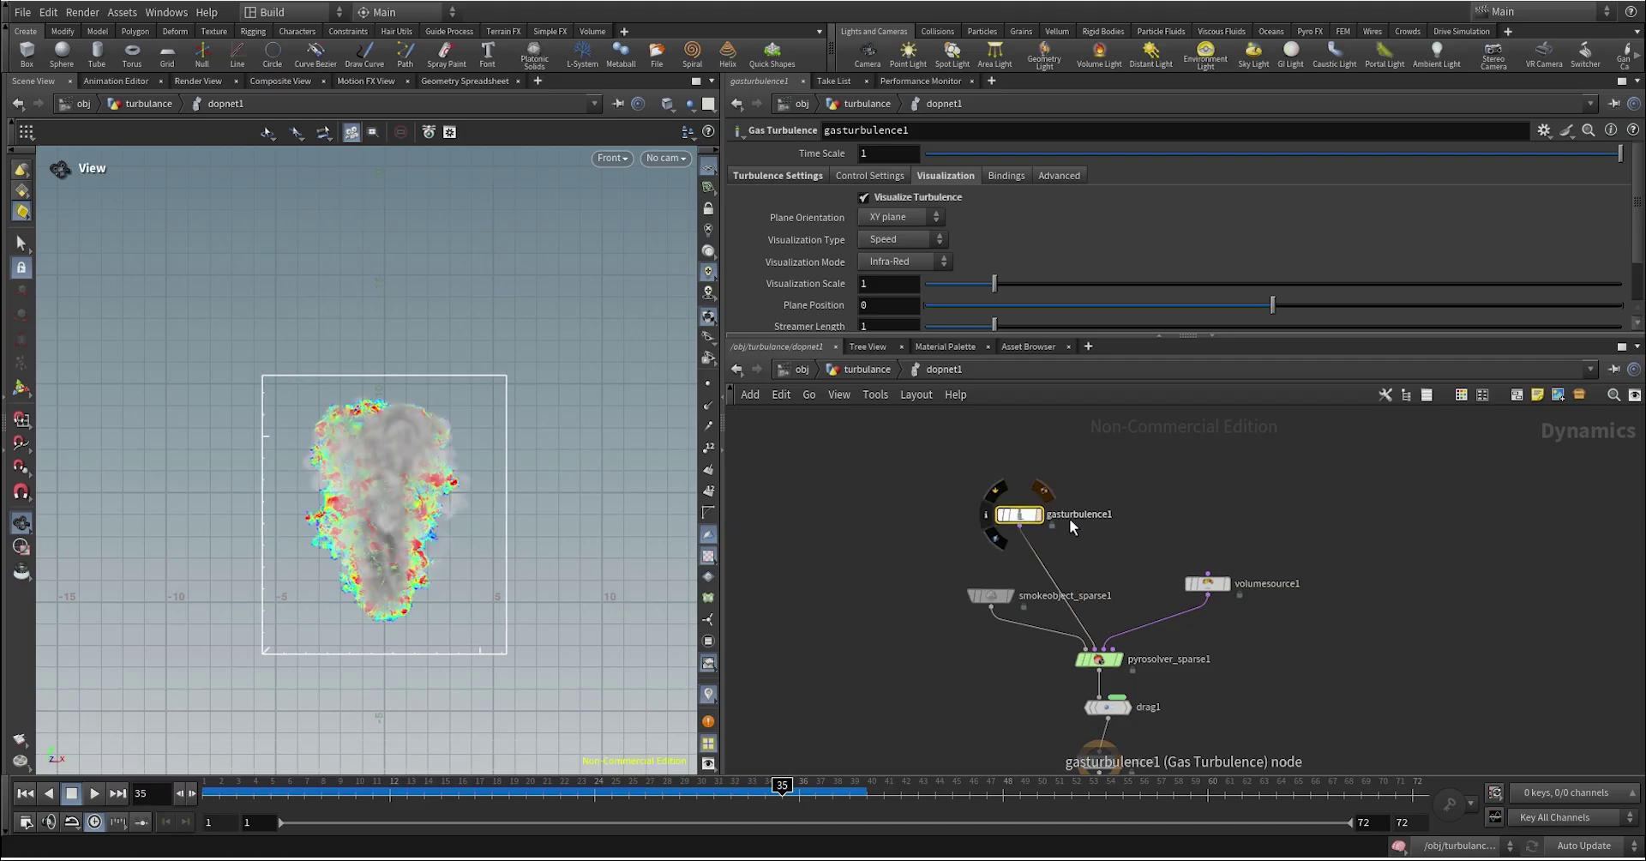
pyautogui.click(1094, 557)
pyautogui.press('Tab')
pyautogui.write('merge')
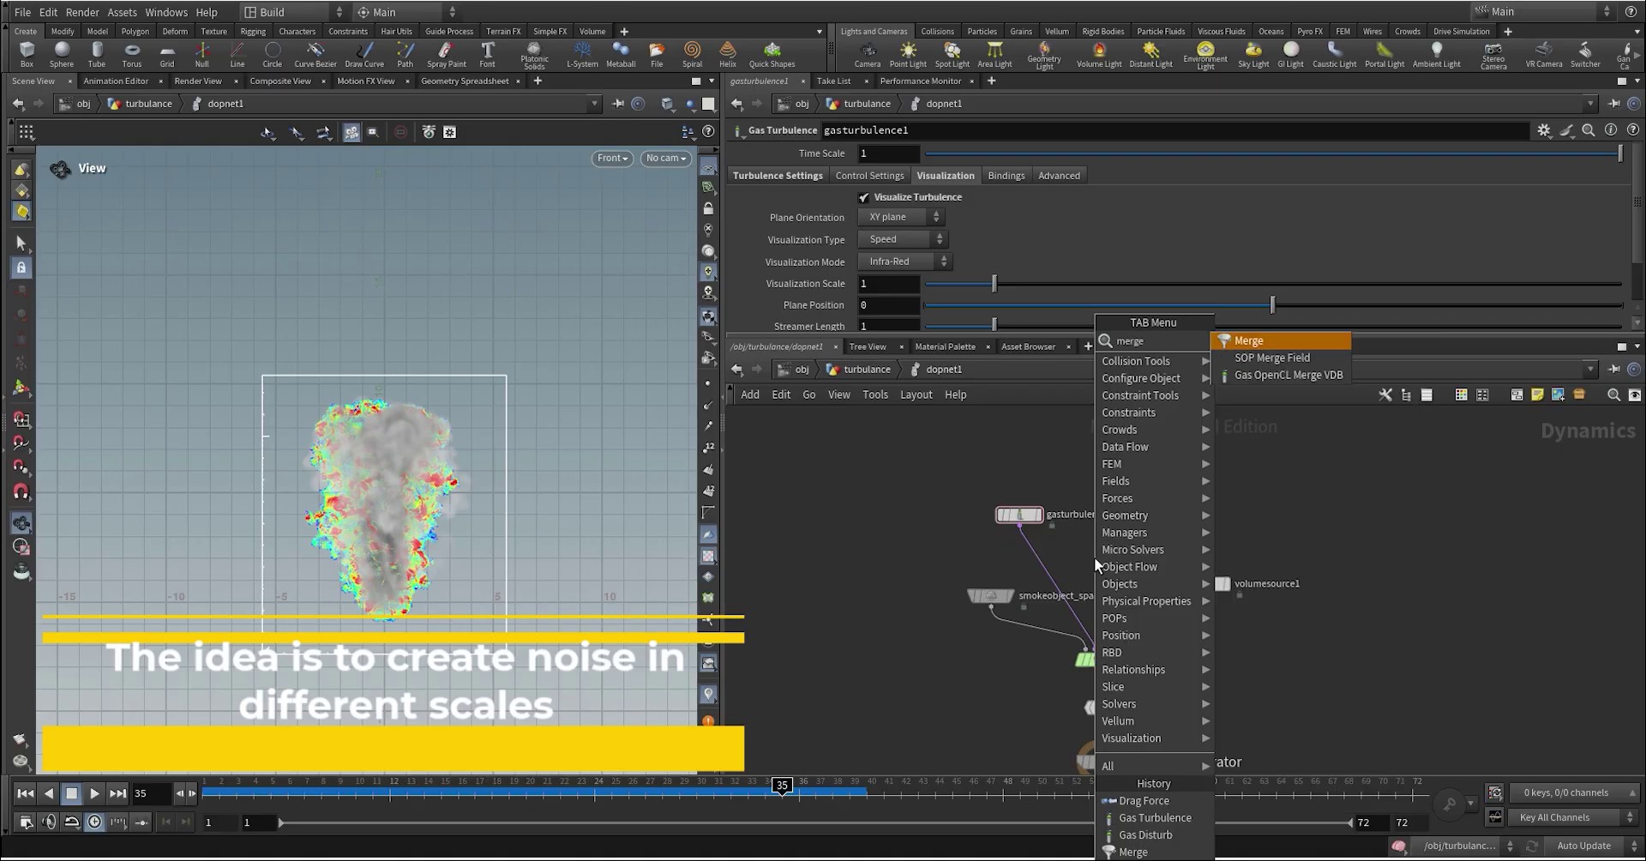
pyautogui.press('Return')
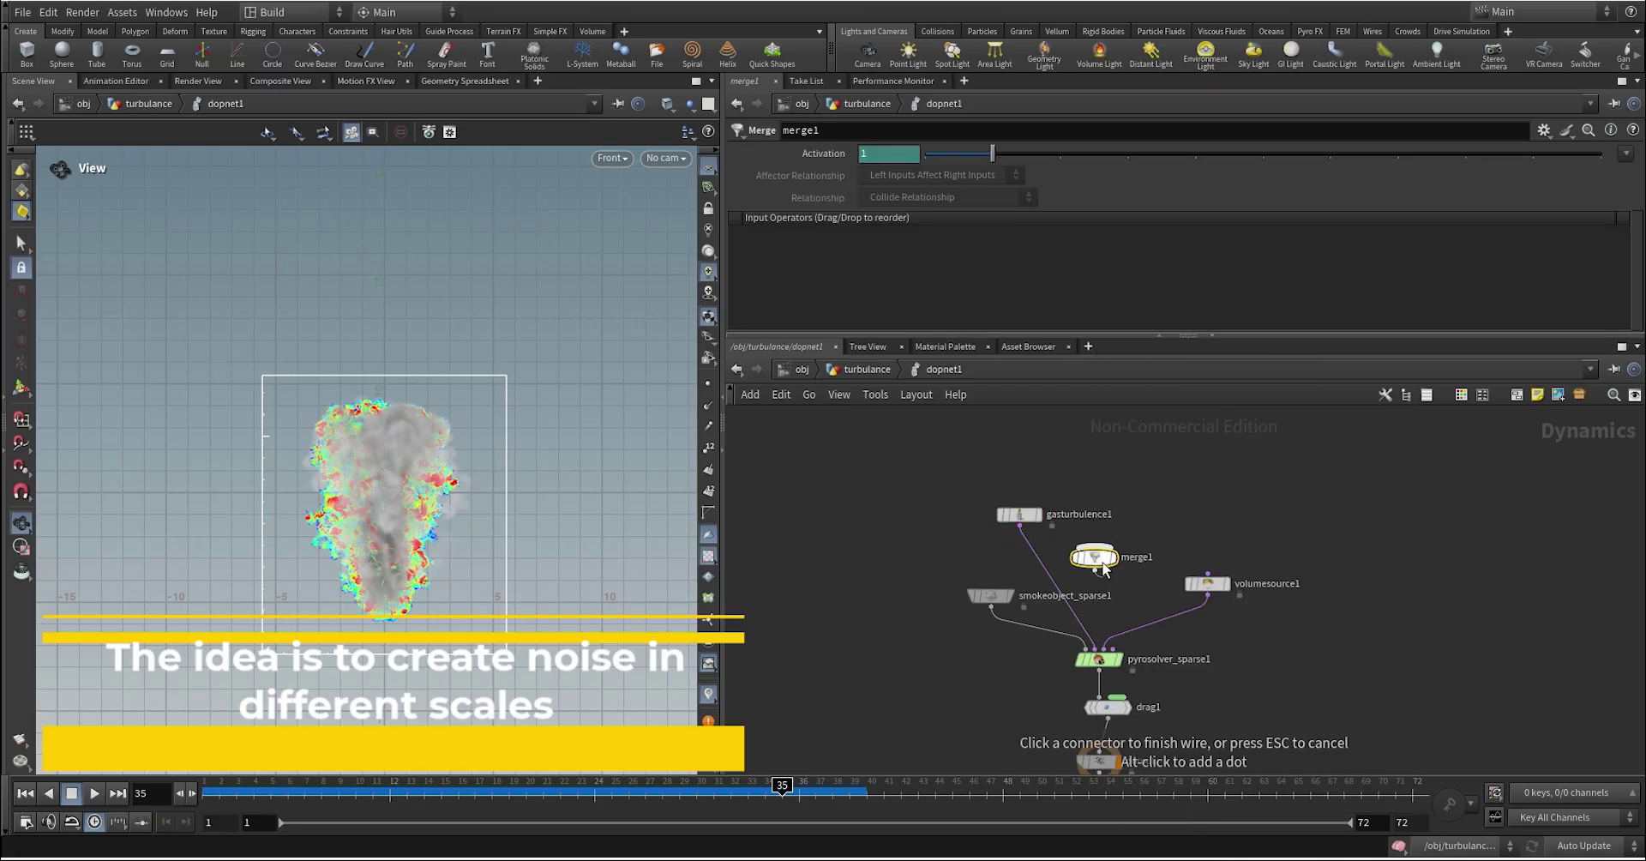
pyautogui.click(1037, 538)
pyautogui.click(1019, 515)
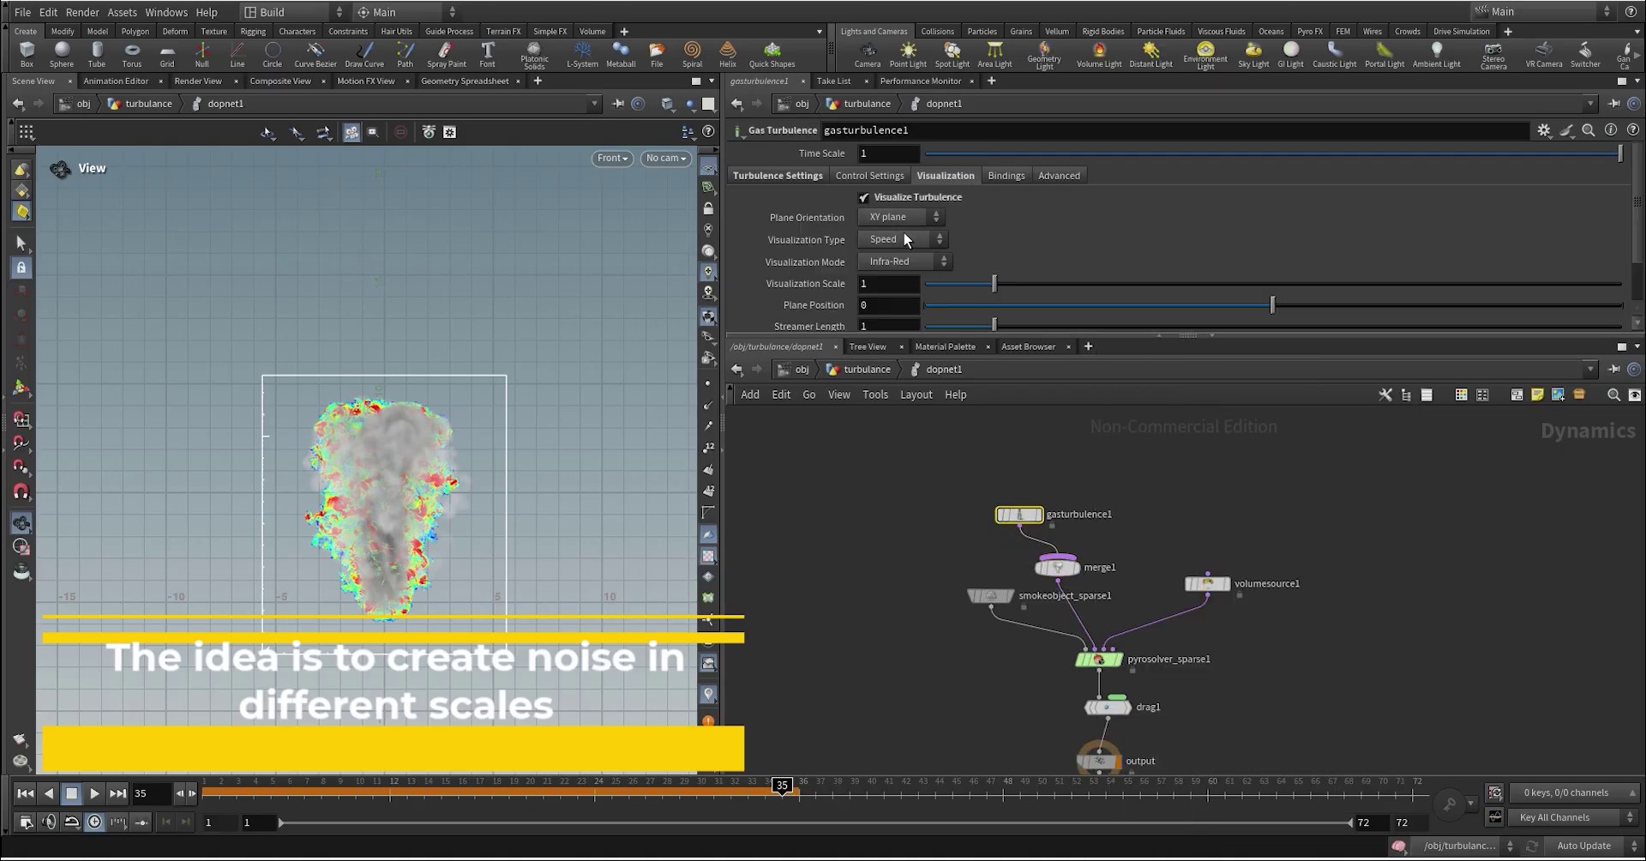
# Step: Try a Swirl Size of 3 on the first gas turbulence, settle on 4, and inspect the noise
pyautogui.scroll(-2, 844, 233)
pyautogui.scroll(4, 399, 452)
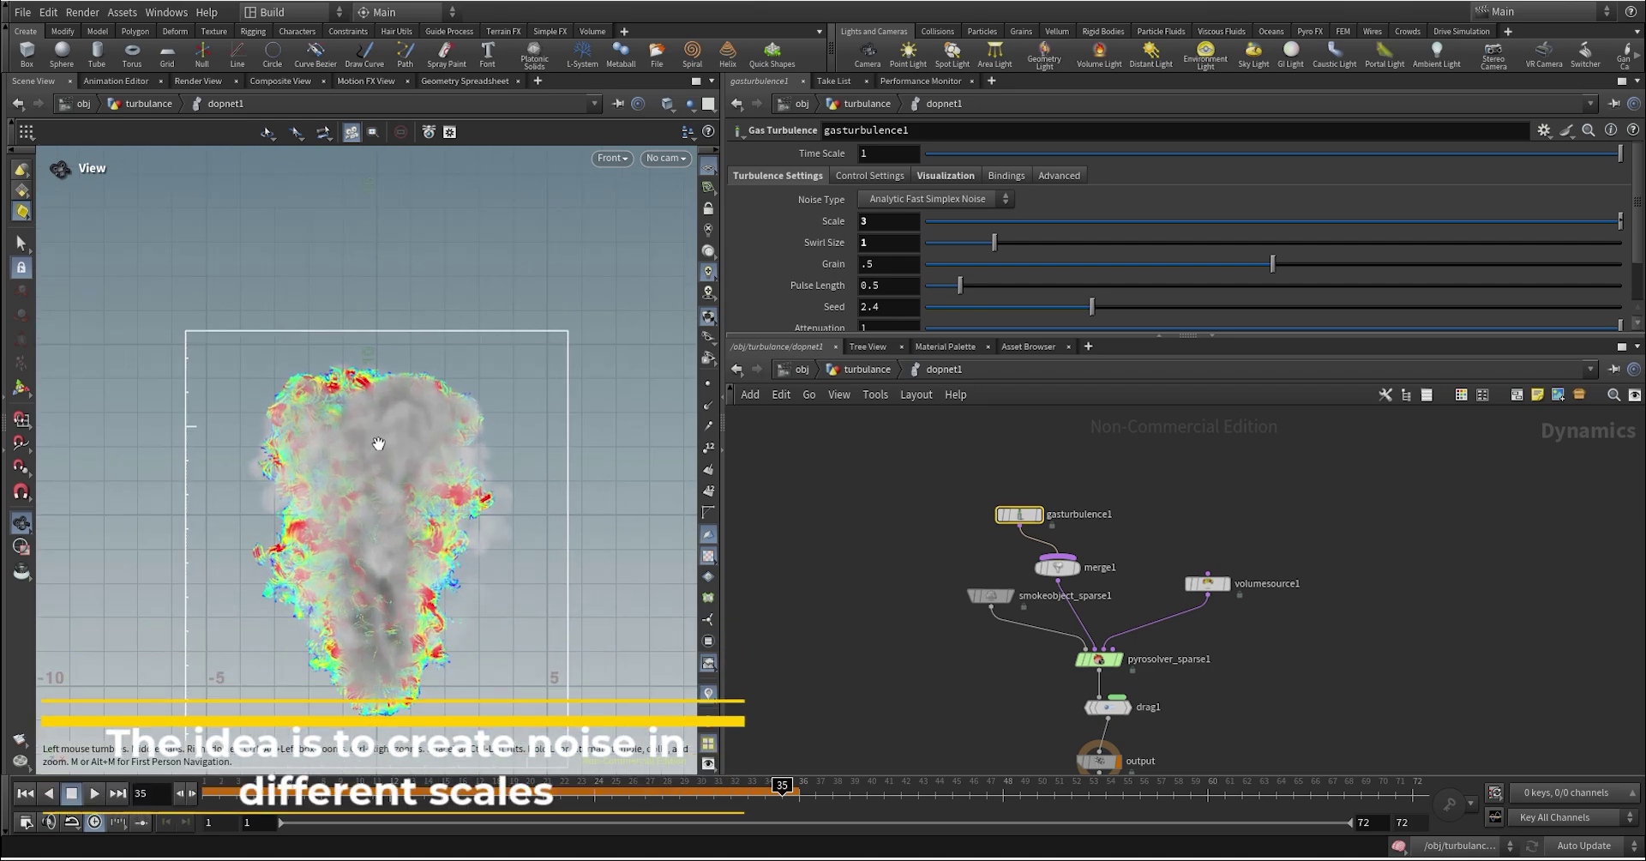
pyautogui.moveTo(882, 245); pyautogui.dragTo(800, 254)
pyautogui.write('3')
pyautogui.press('Tab')
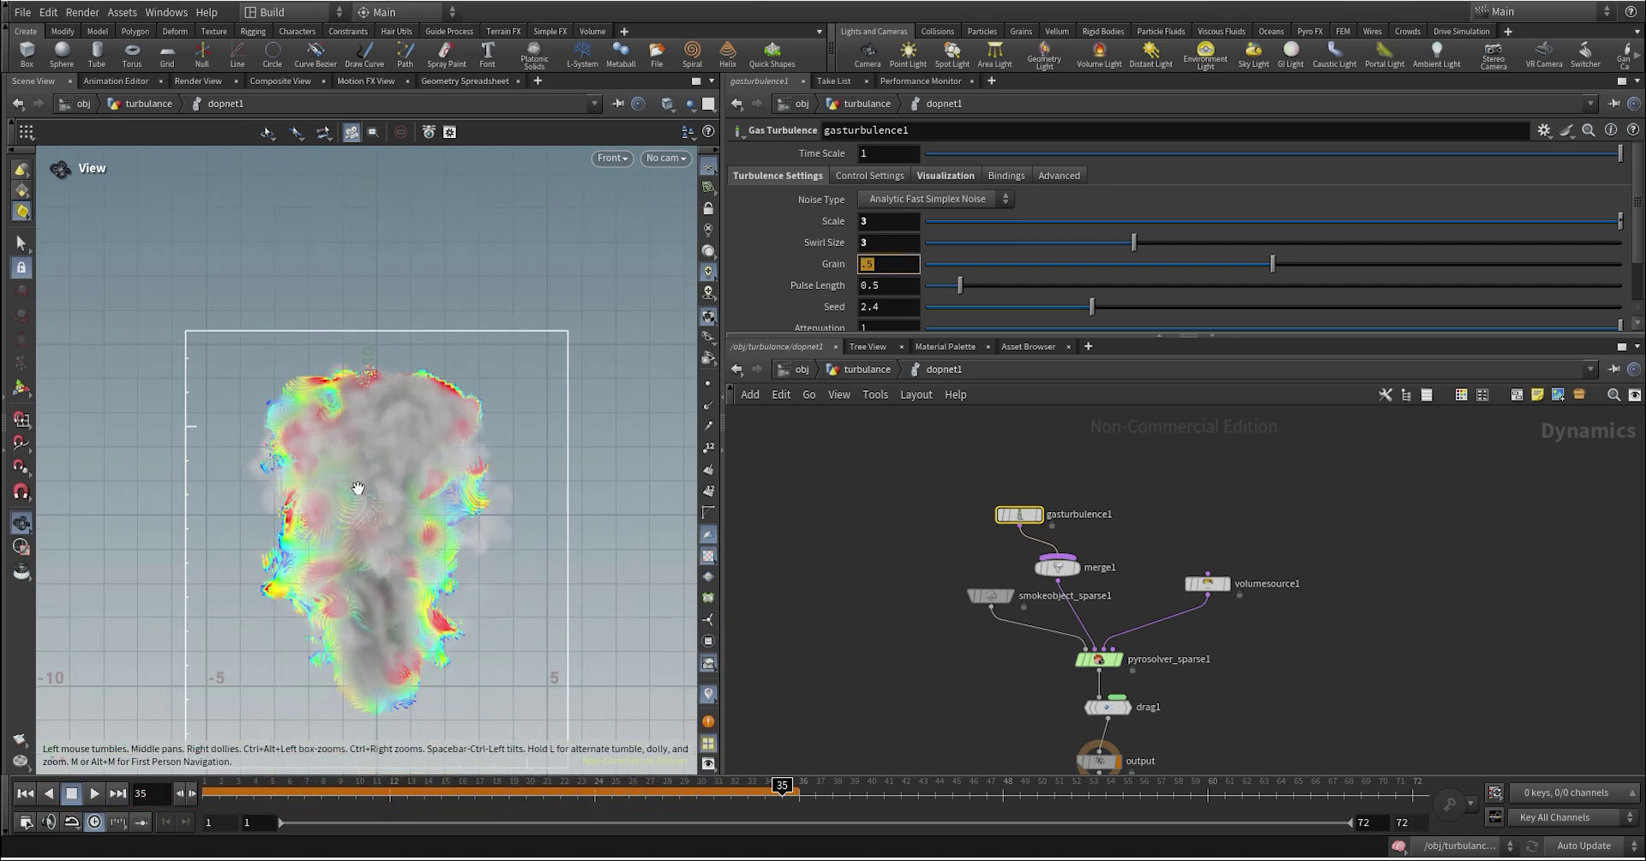
pyautogui.hotkey('shift', 'Tab')
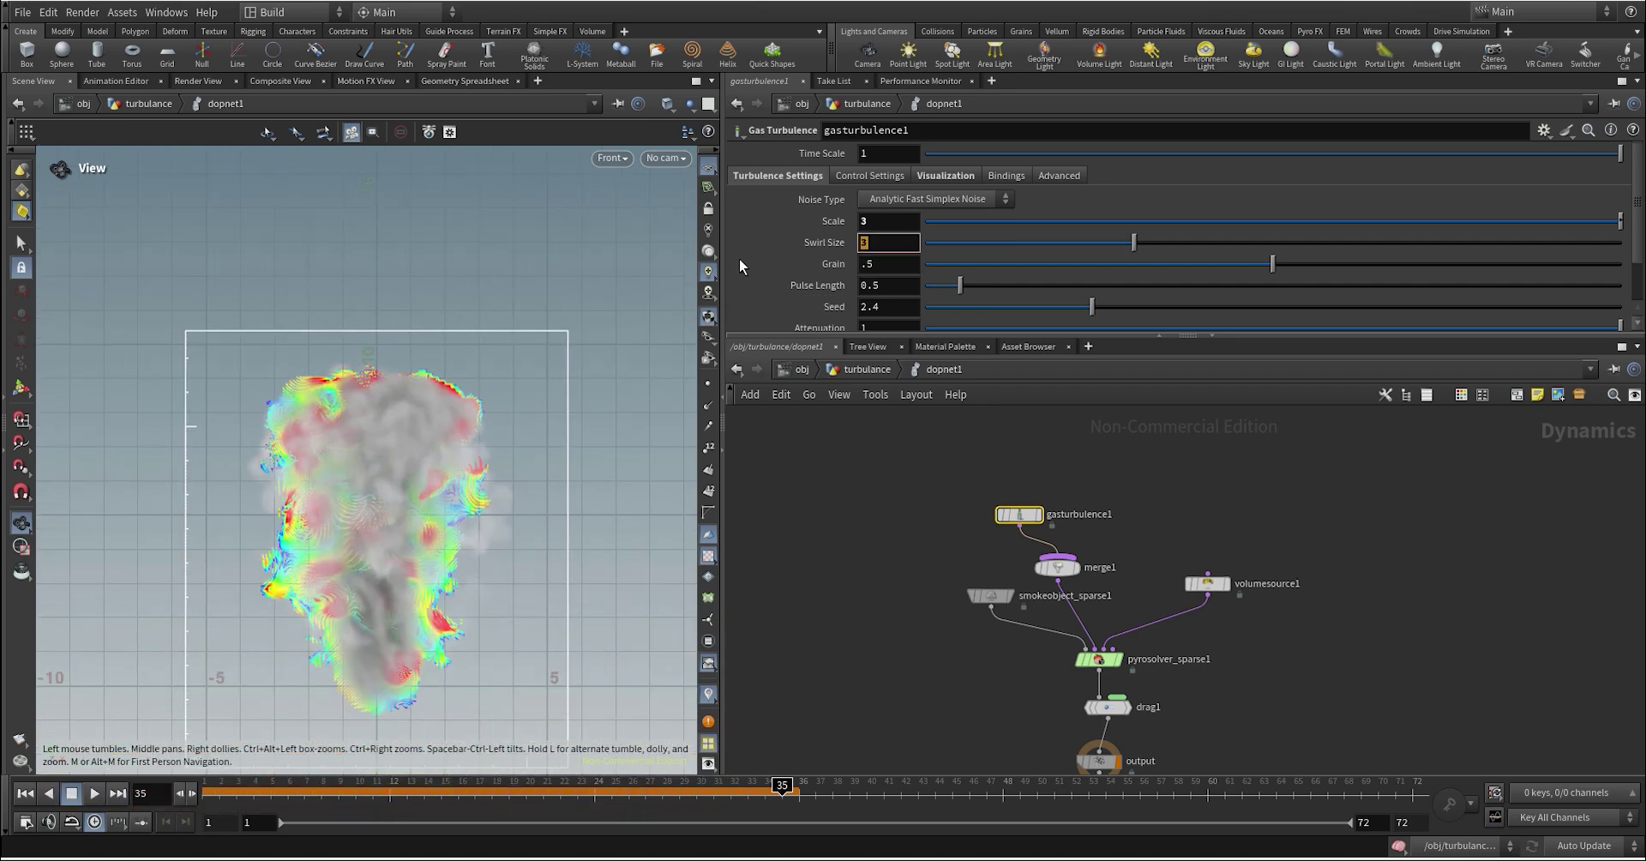
pyautogui.write('4')
pyautogui.press('Return')
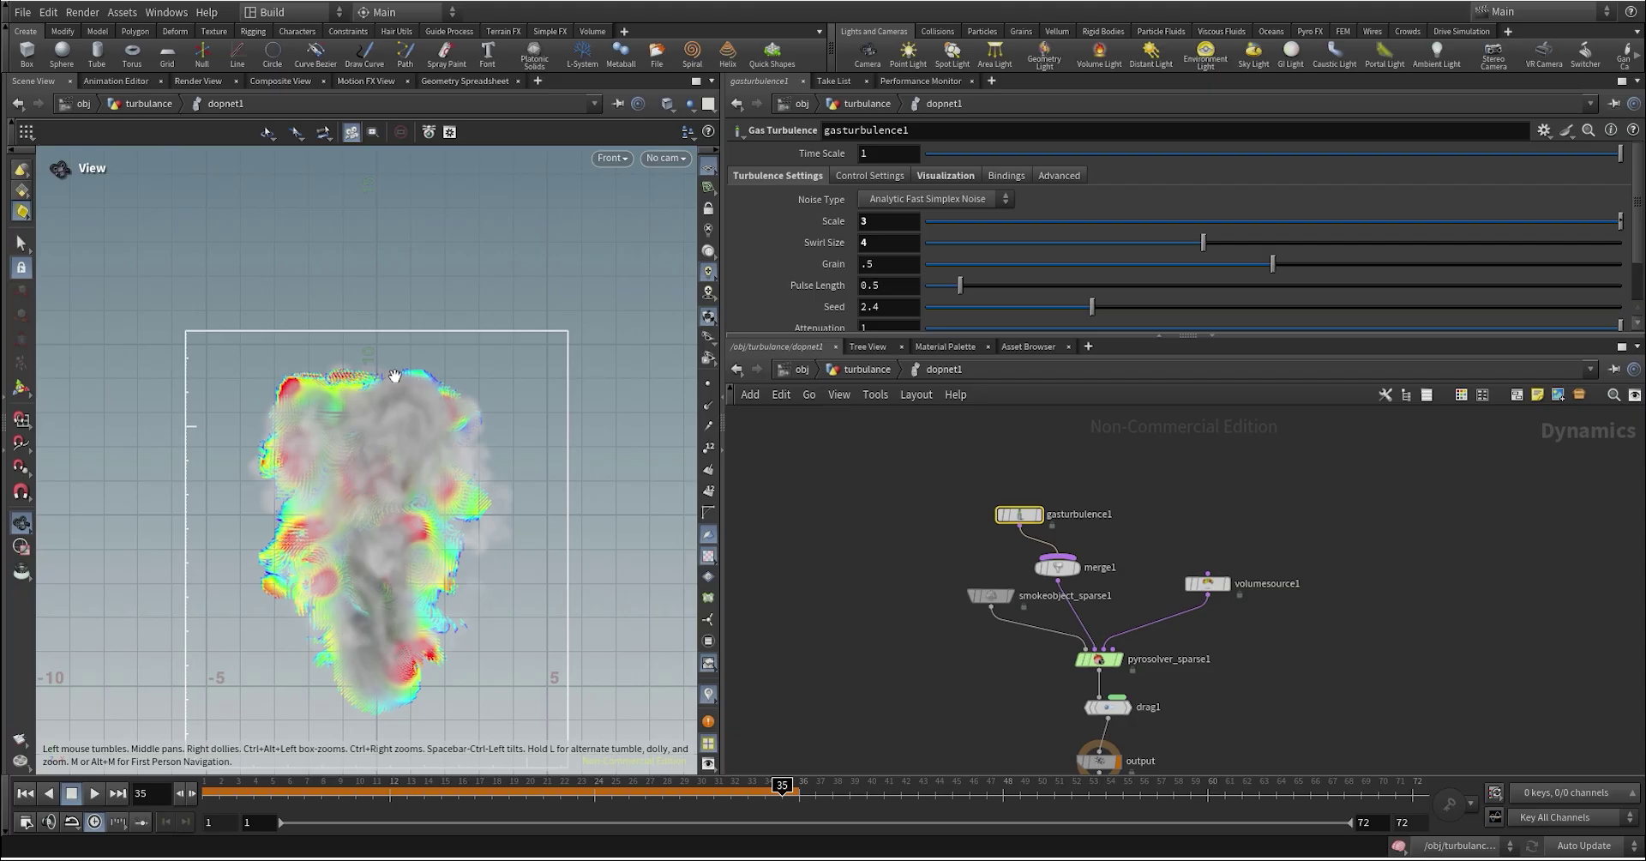
pyautogui.scroll(-4, 395, 378)
pyautogui.scroll(1, 389, 409)
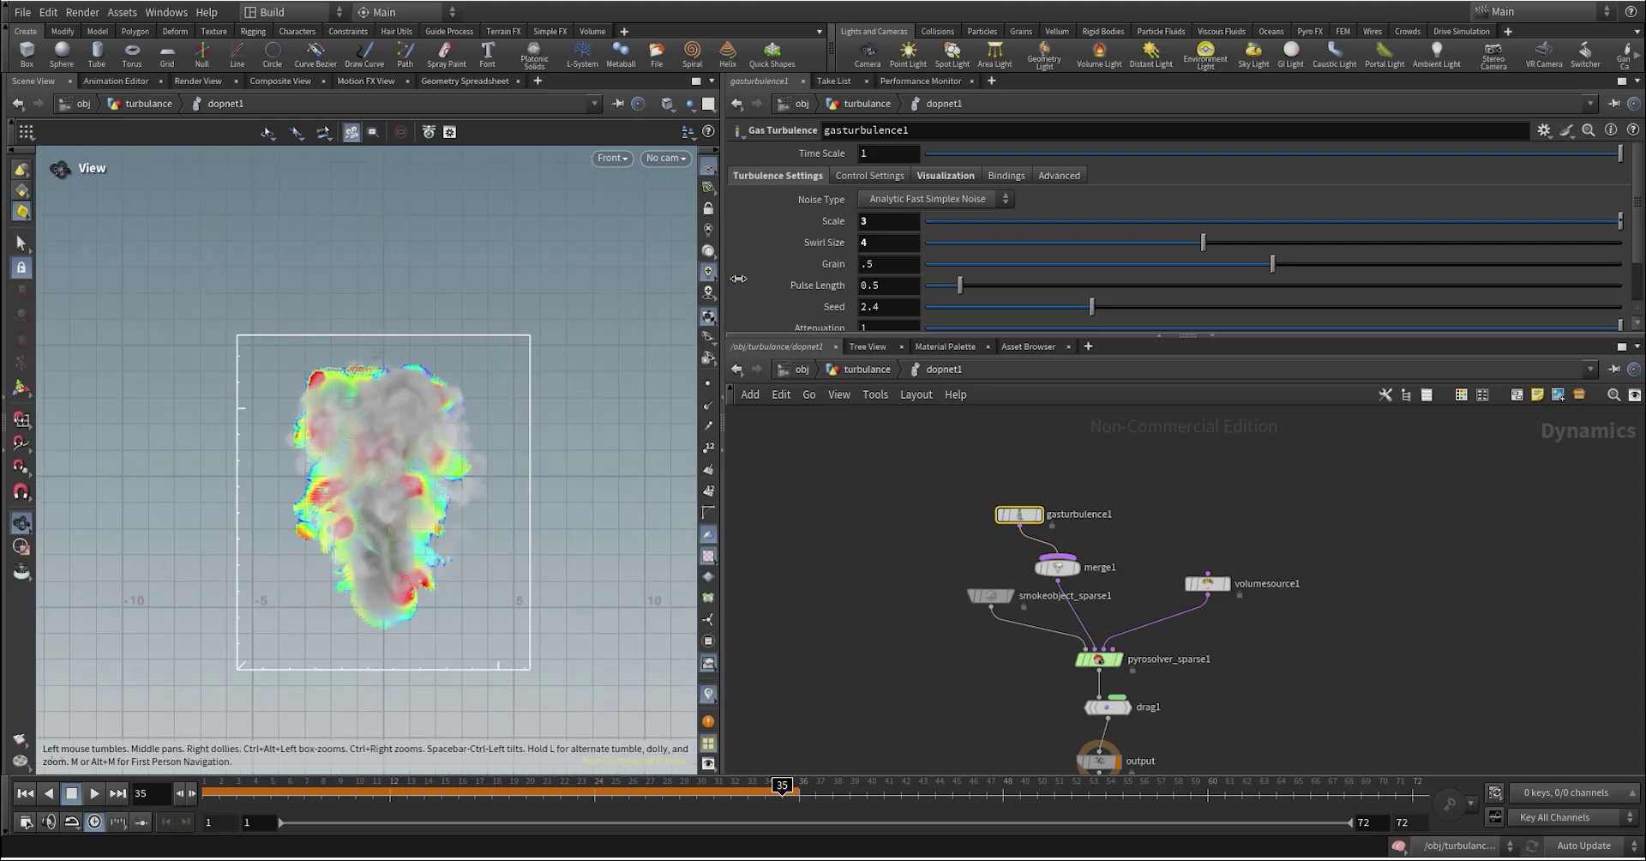
# Step: Set the first gas turbulence's Scale to 0.5 and replay the simulation from frame 1
pyautogui.hotkey('shift', 'Tab')
pyautogui.write('.5')
pyautogui.press('Return')
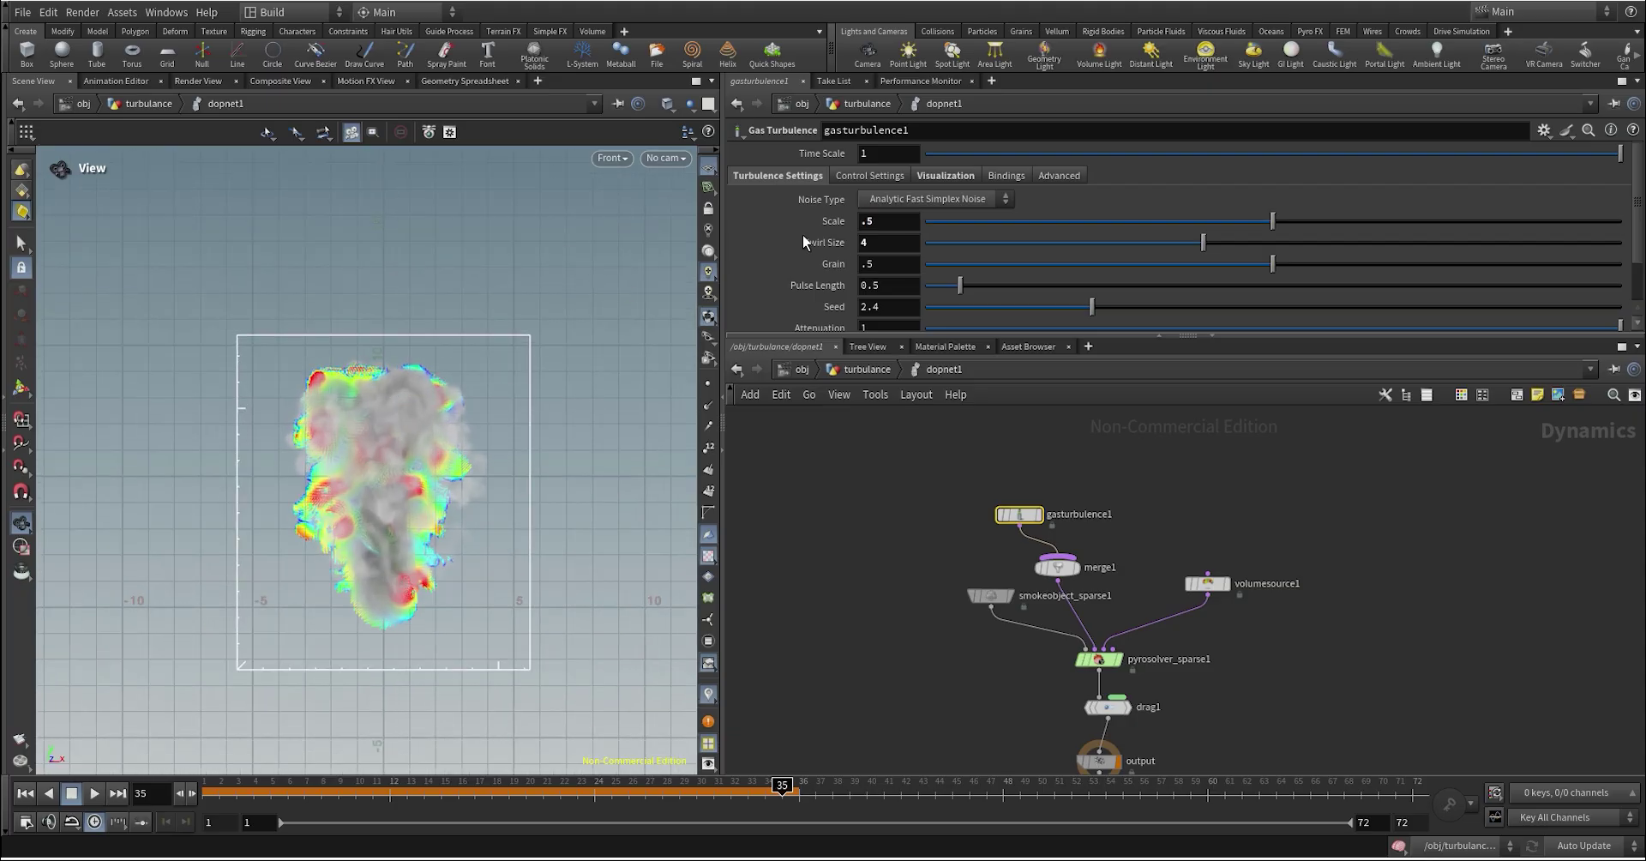
pyautogui.scroll(-2, 526, 394)
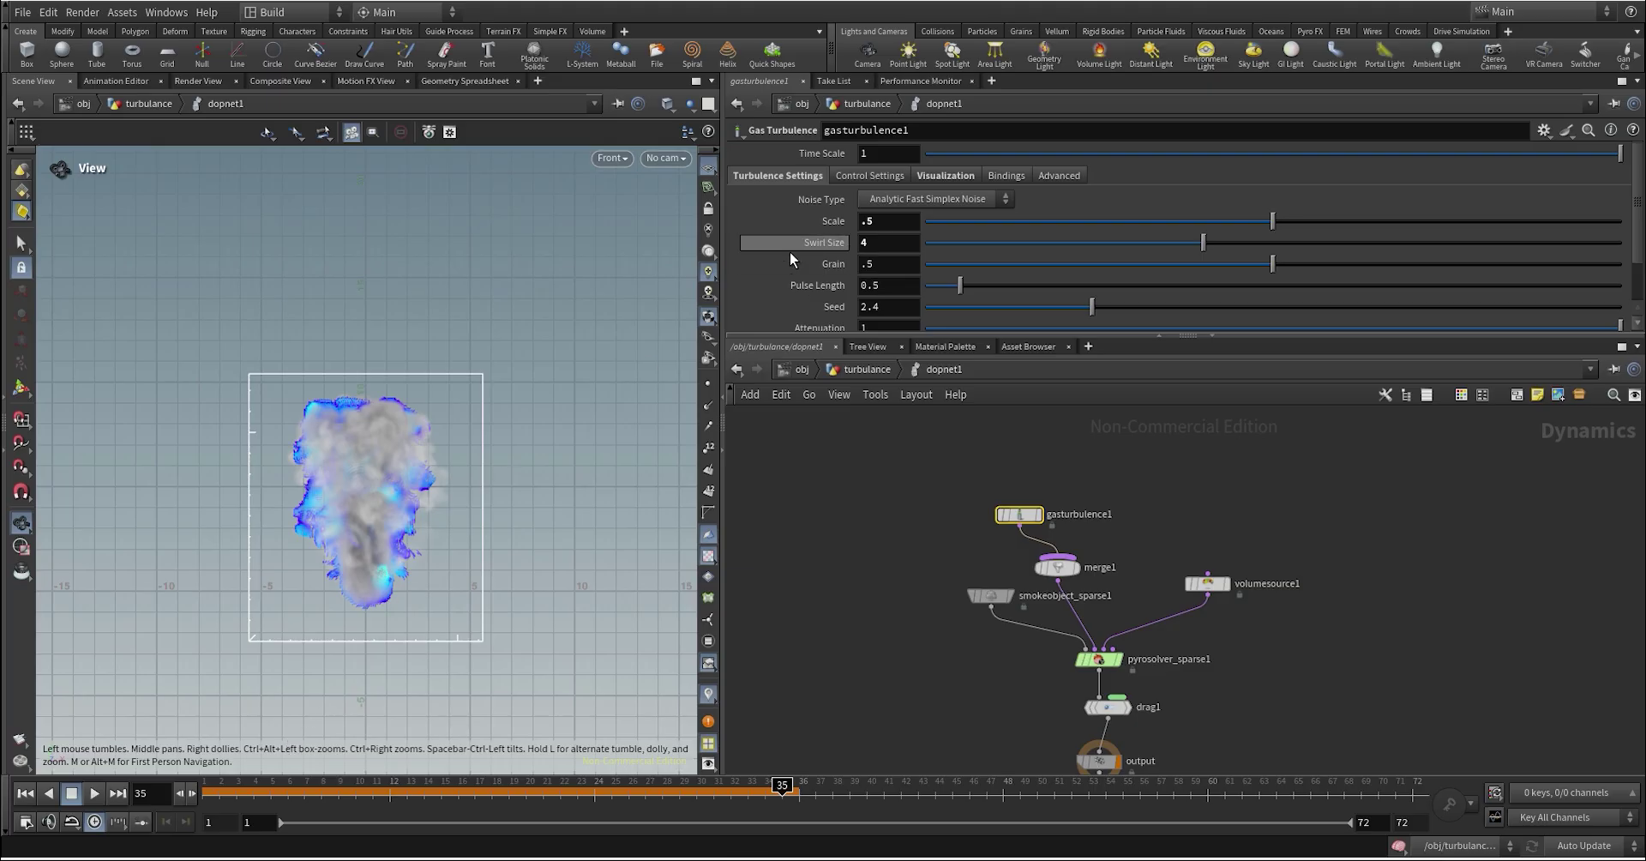
pyautogui.click(25, 793)
pyautogui.click(94, 793)
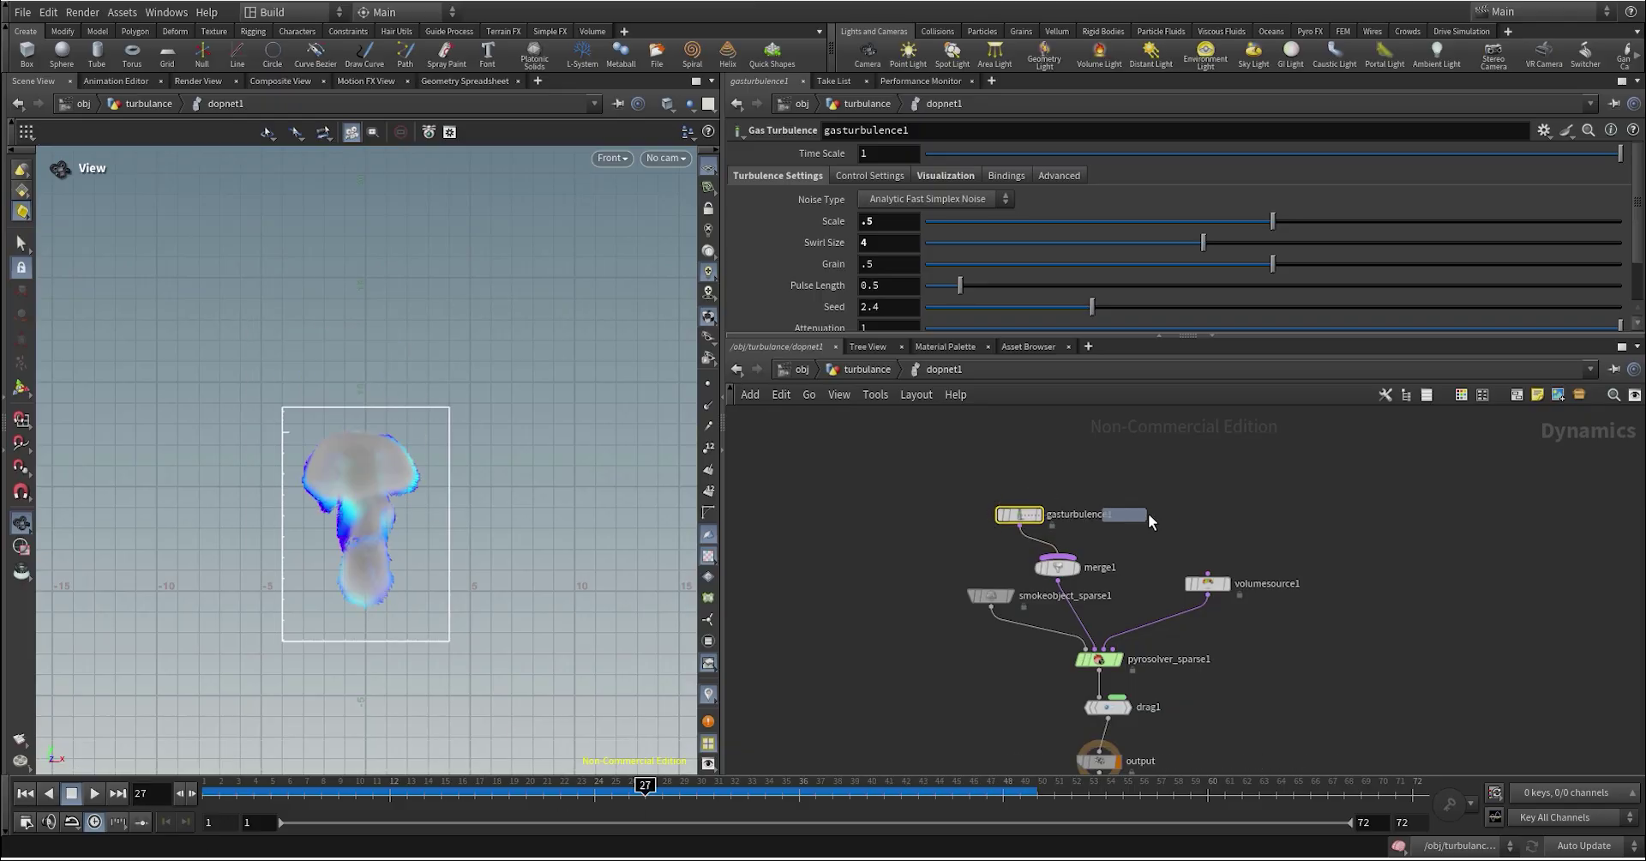
# Step: Place a copy of the gas turbulence node beside the original and wire it into merge1
pyautogui.click(1149, 515)
pyautogui.moveTo(1150, 526); pyautogui.dragTo(1091, 564)
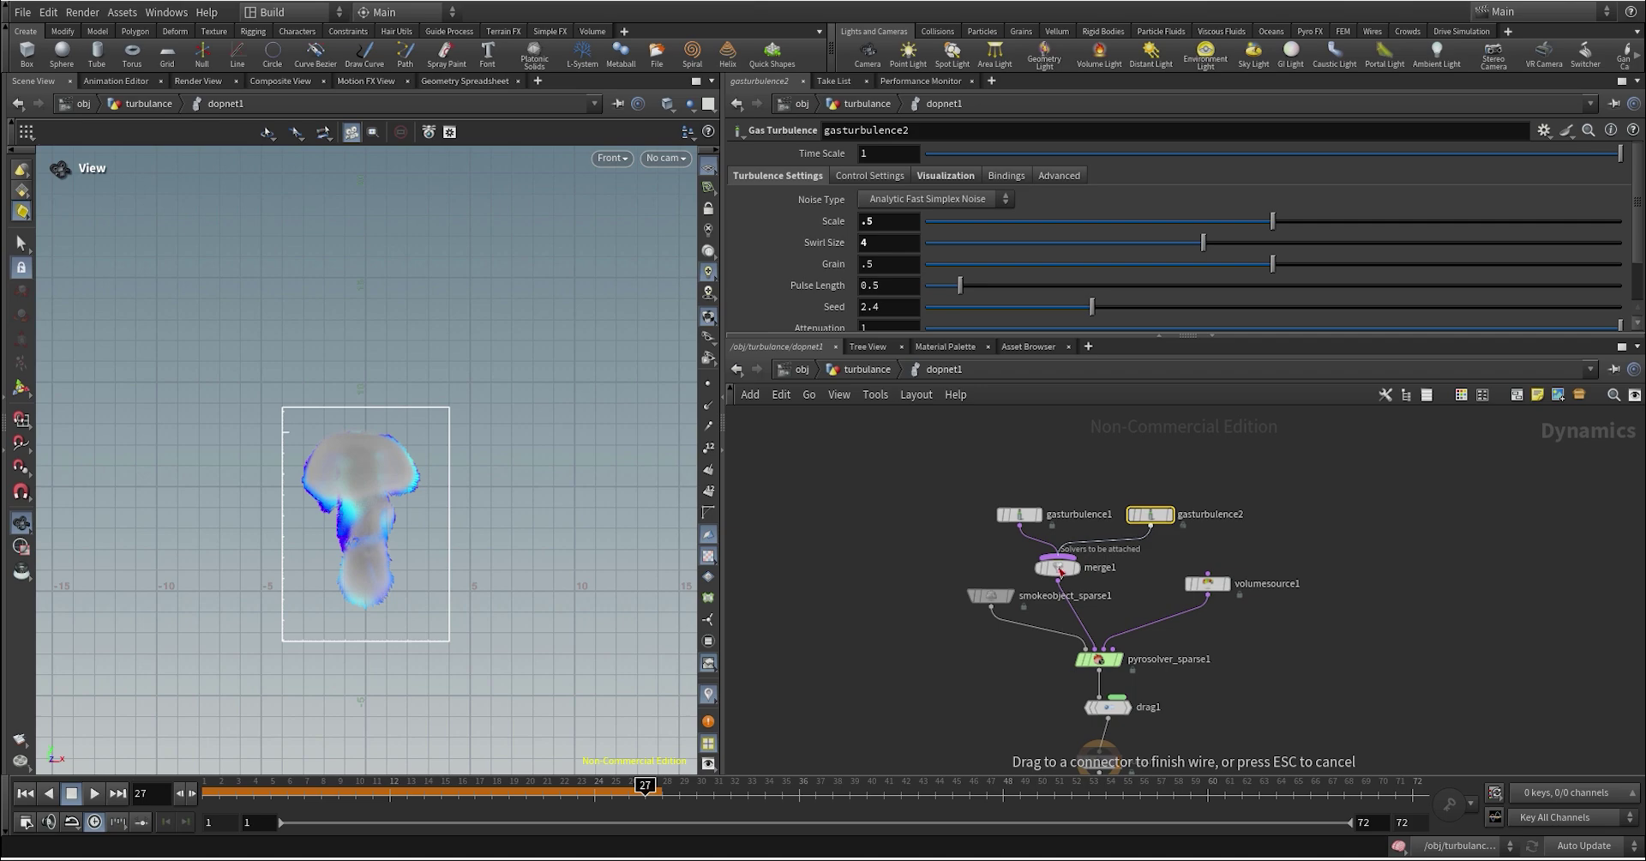
pyautogui.click(1060, 568)
# Step: Try Swirl Sizes of 0.5 and 1 on gasturbulence2 and compare the visualized noise
pyautogui.click(882, 241)
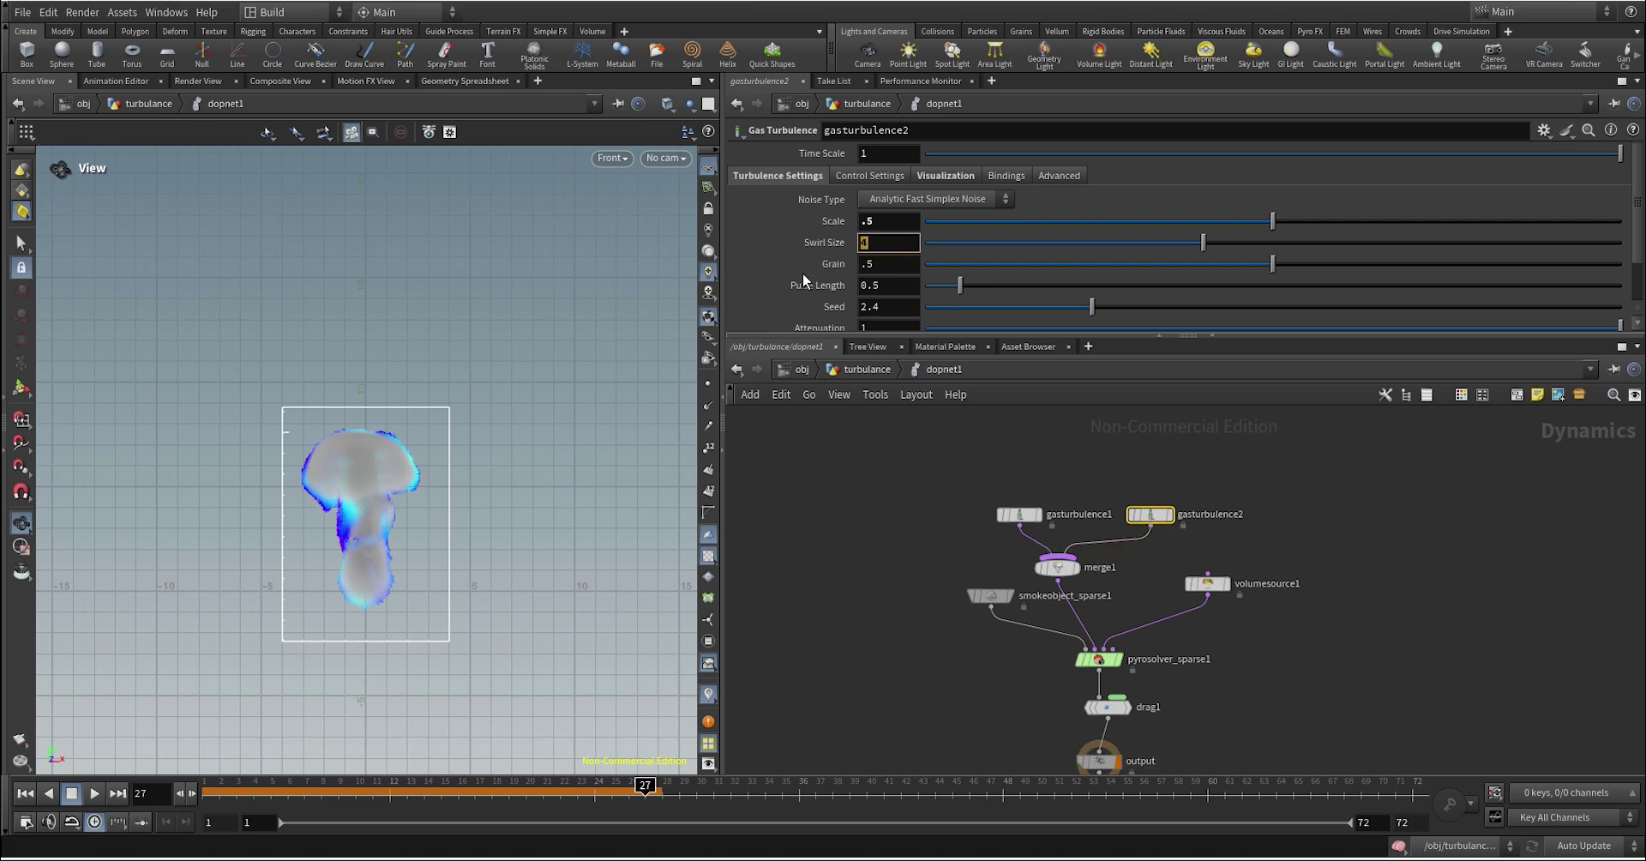
pyautogui.write('.5')
pyautogui.press('Return')
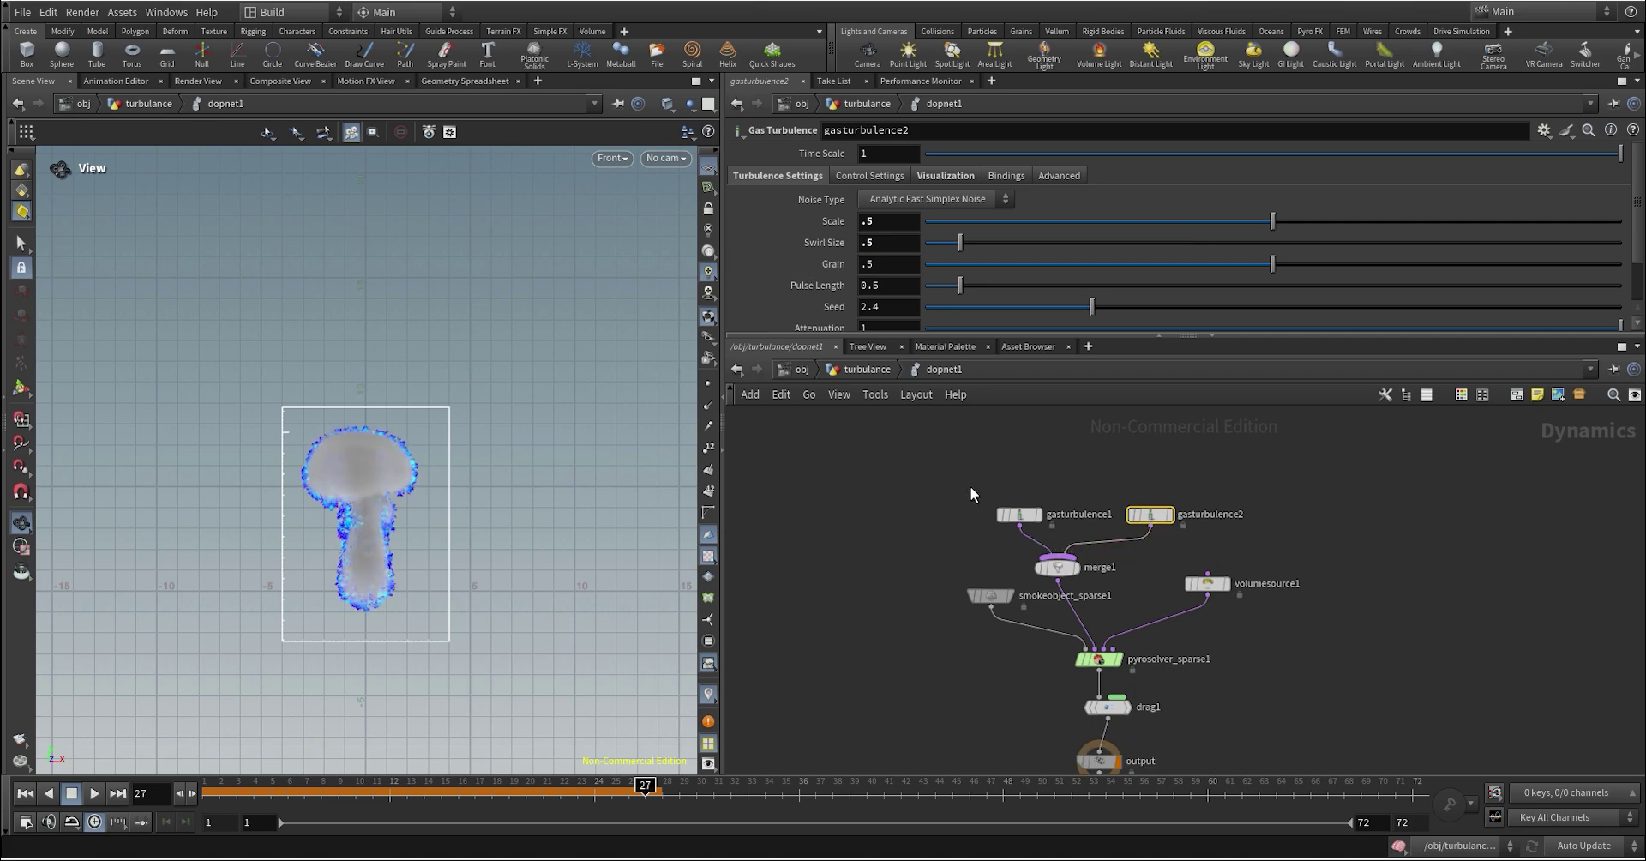
pyautogui.scroll(5, 377, 480)
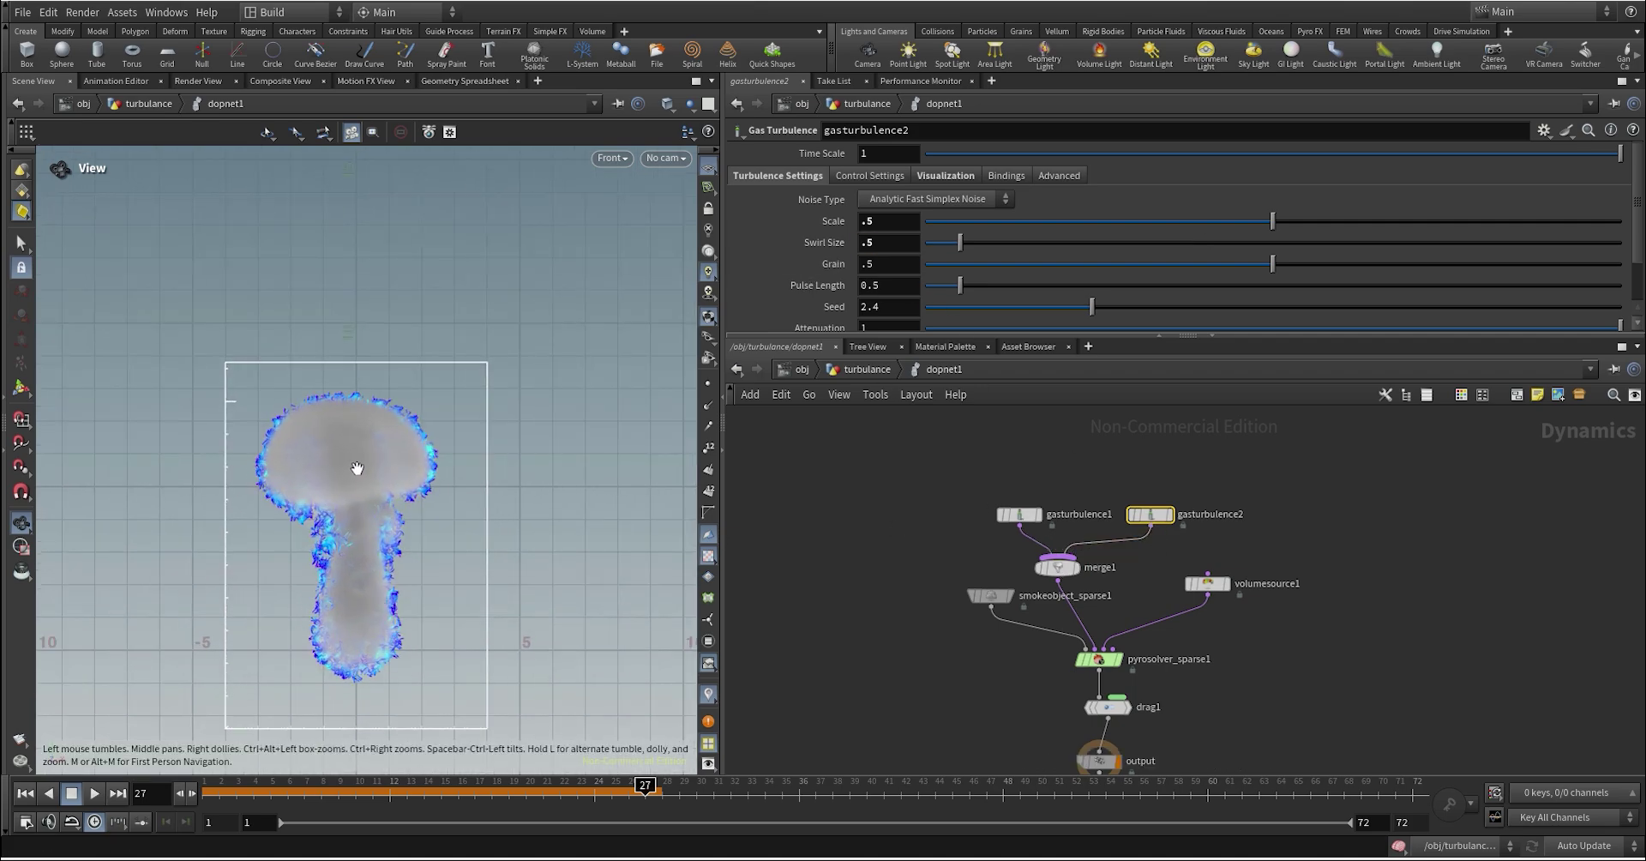
pyautogui.click(870, 245)
pyautogui.write('1')
pyautogui.press('Return')
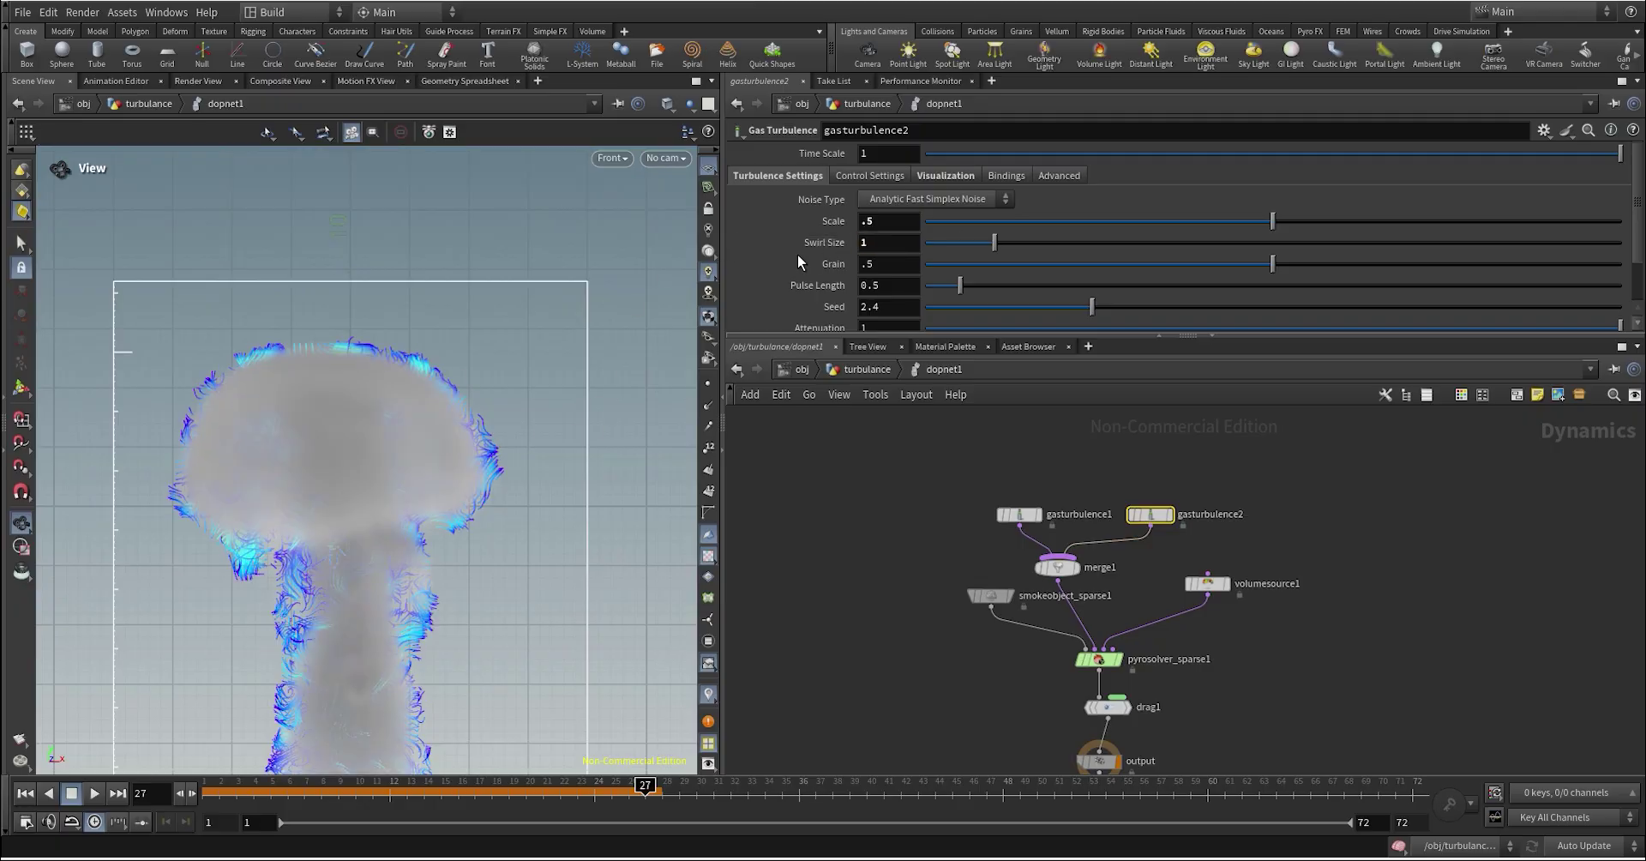
# Step: Bypass gasturbulence1 and set the Scale of gasturbulence2 to 2
pyautogui.click(1002, 515)
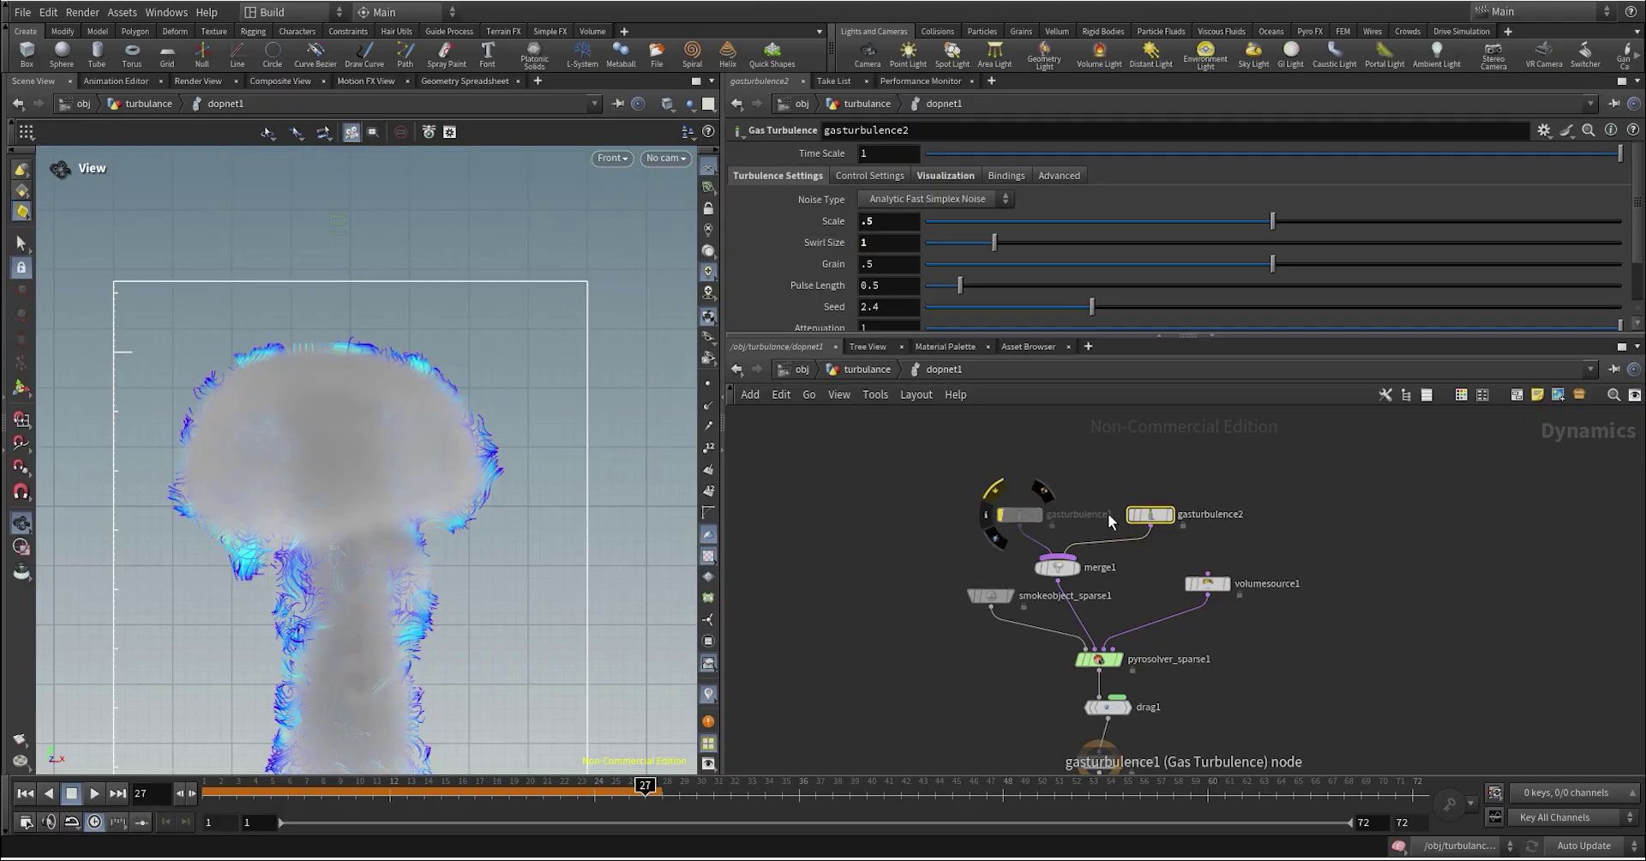
pyautogui.scroll(2, 237, 535)
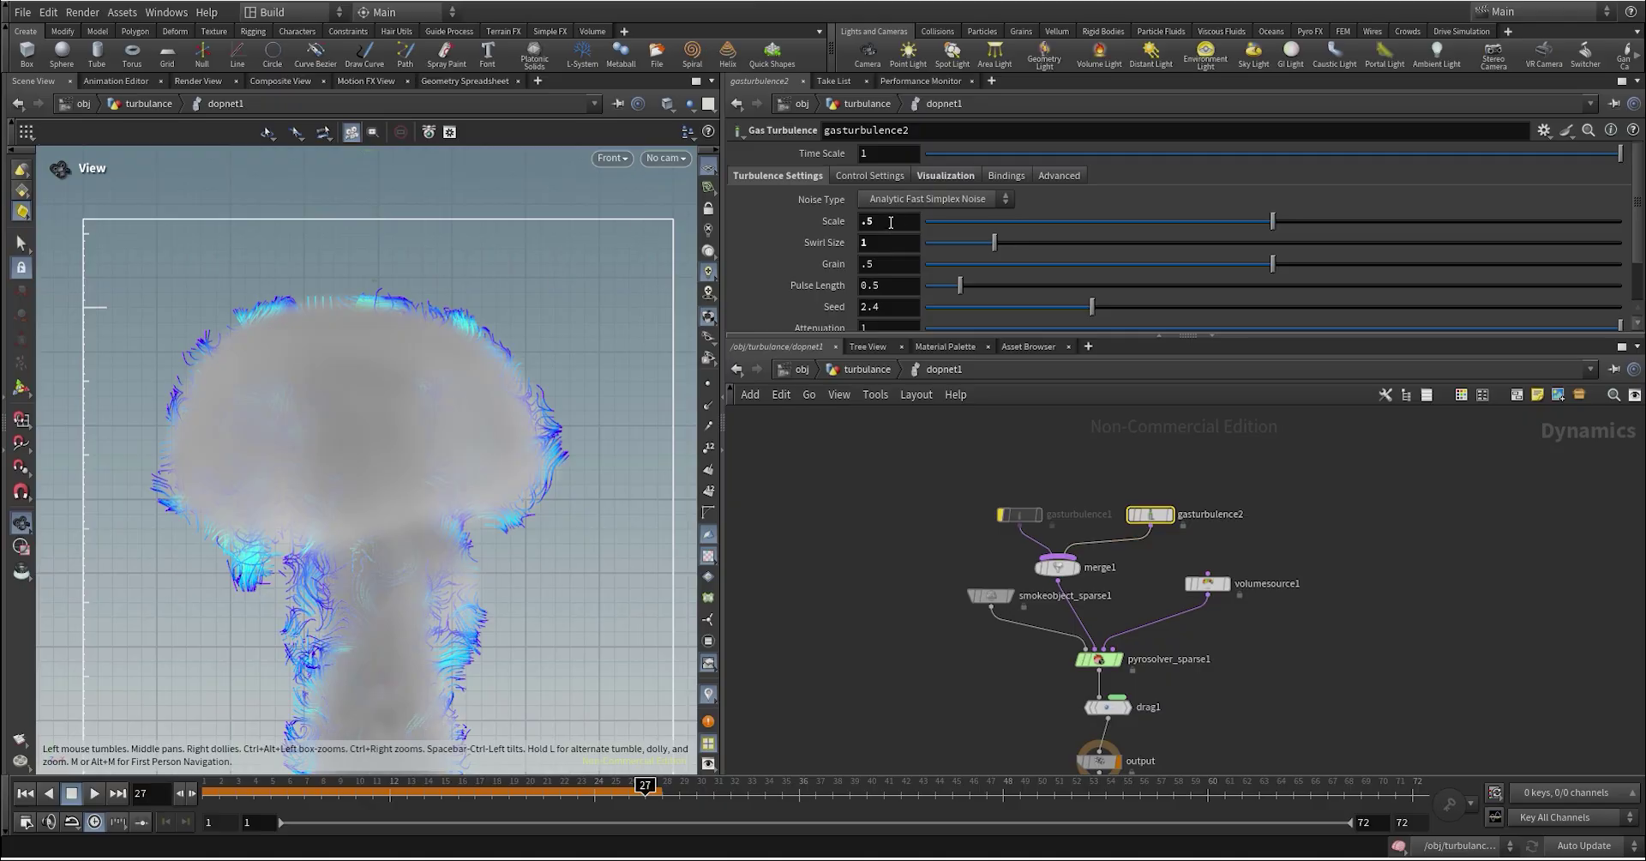
pyautogui.write('2')
pyautogui.press('Return')
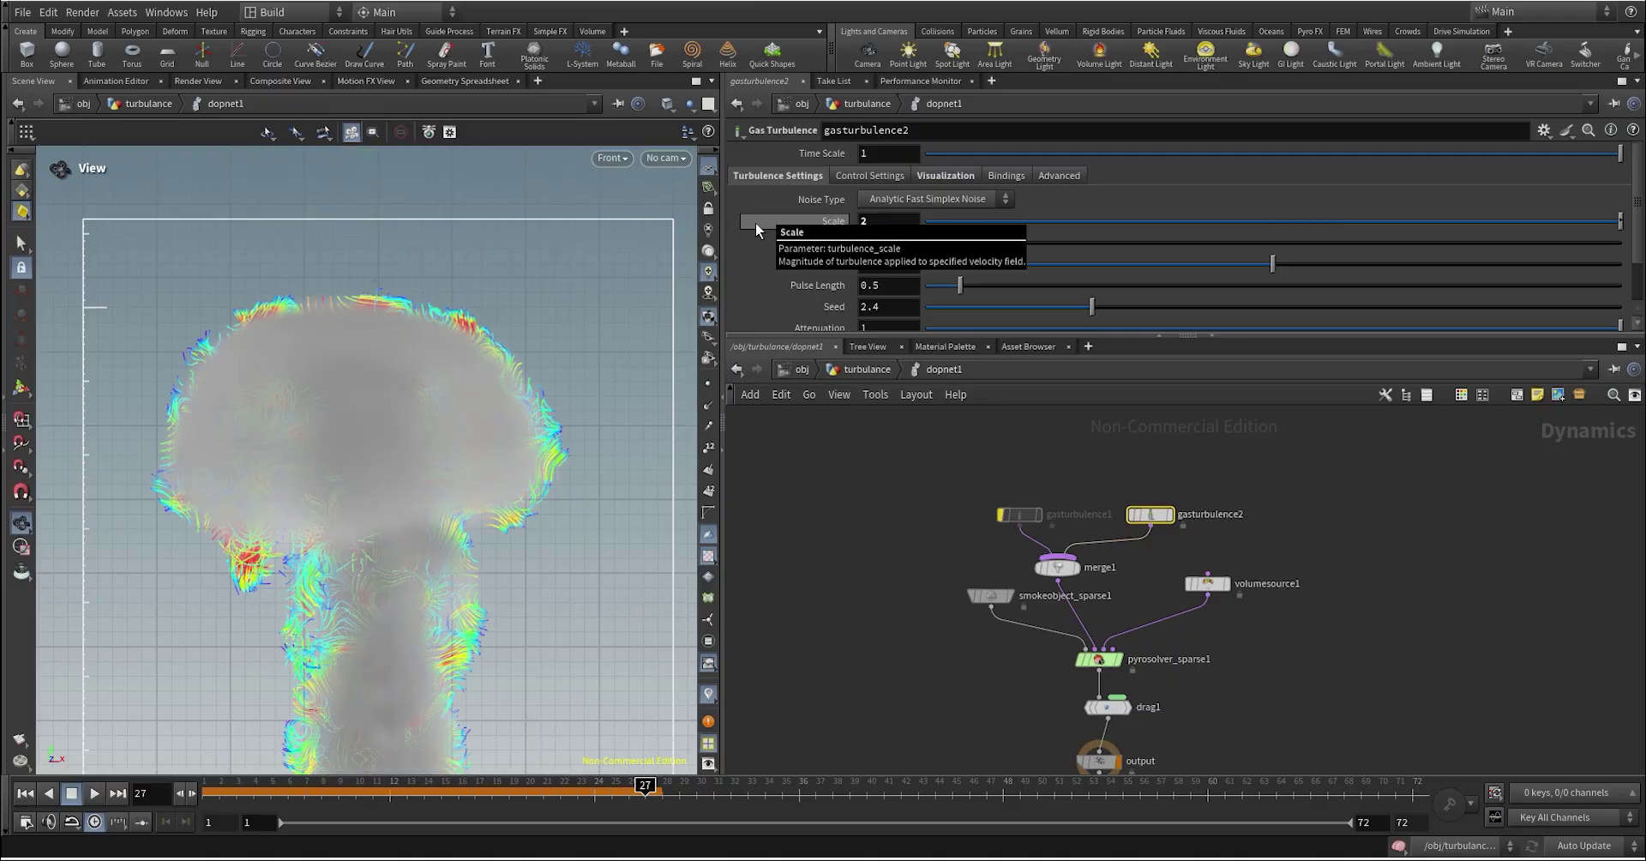
# Step: Set the Swirl Size of gasturbulence2 to 0.75 and inspect the finer noise around the smoke
pyautogui.moveTo(904, 243); pyautogui.dragTo(771, 240)
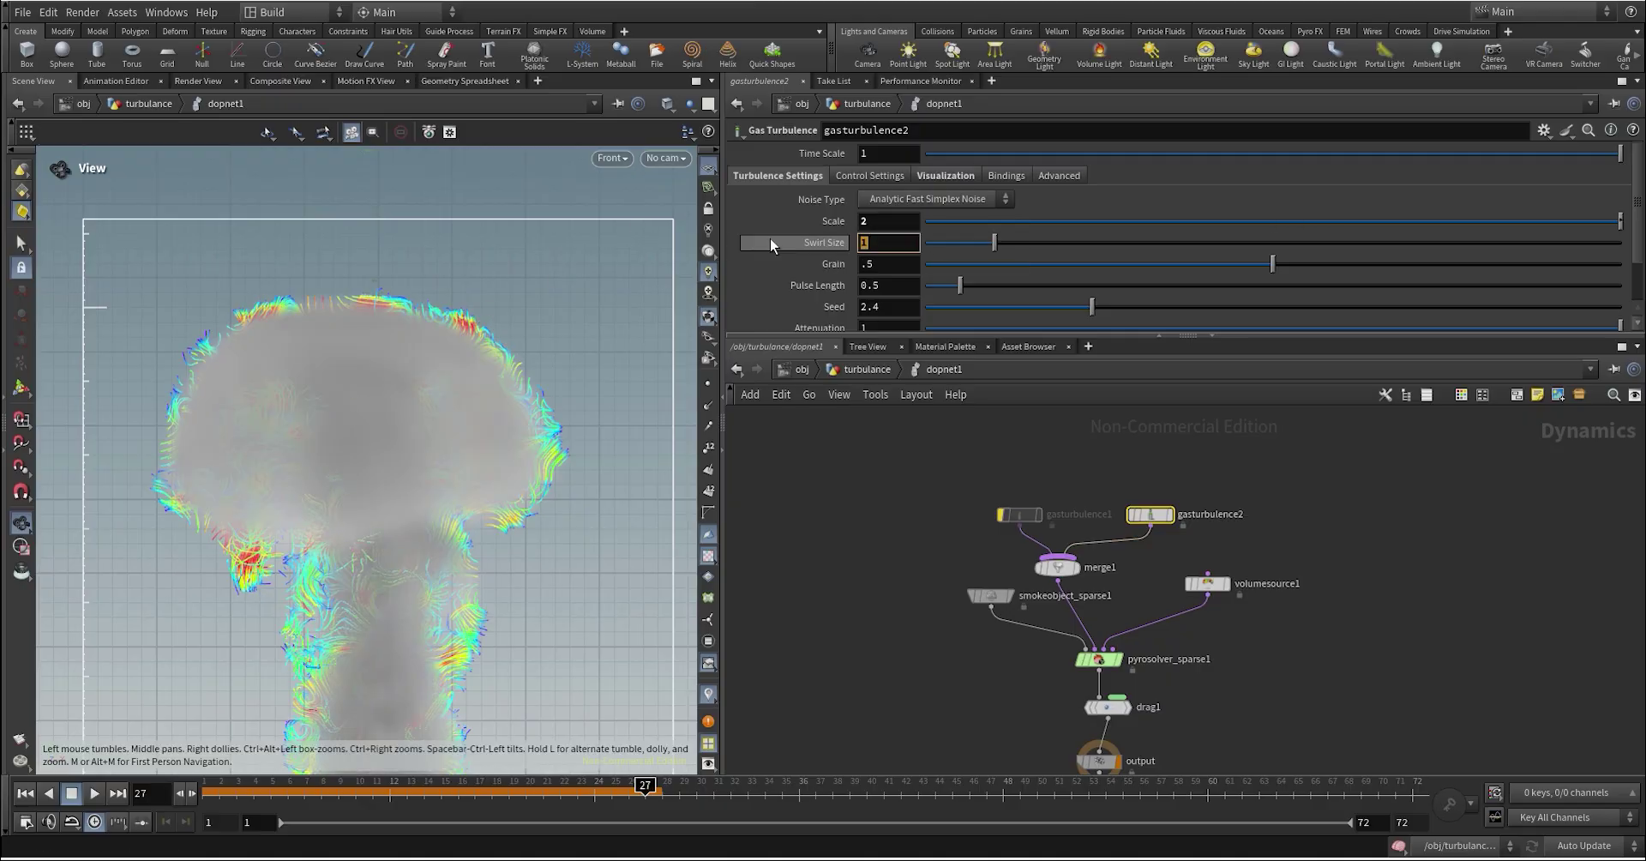
pyautogui.write('.75')
pyautogui.press('Return')
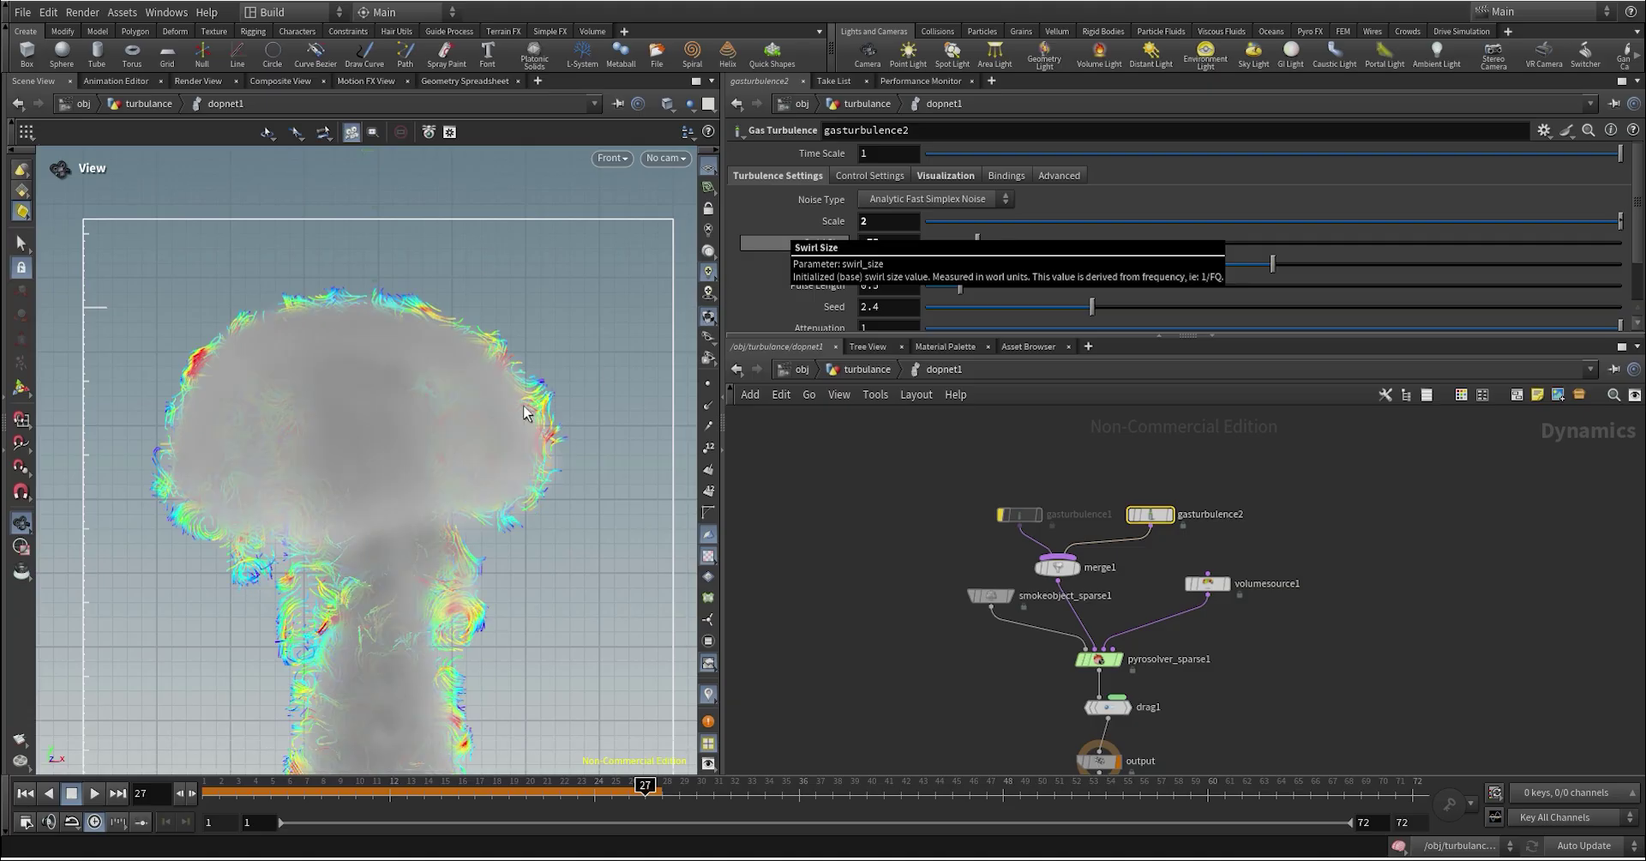
pyautogui.scroll(-3, 424, 377)
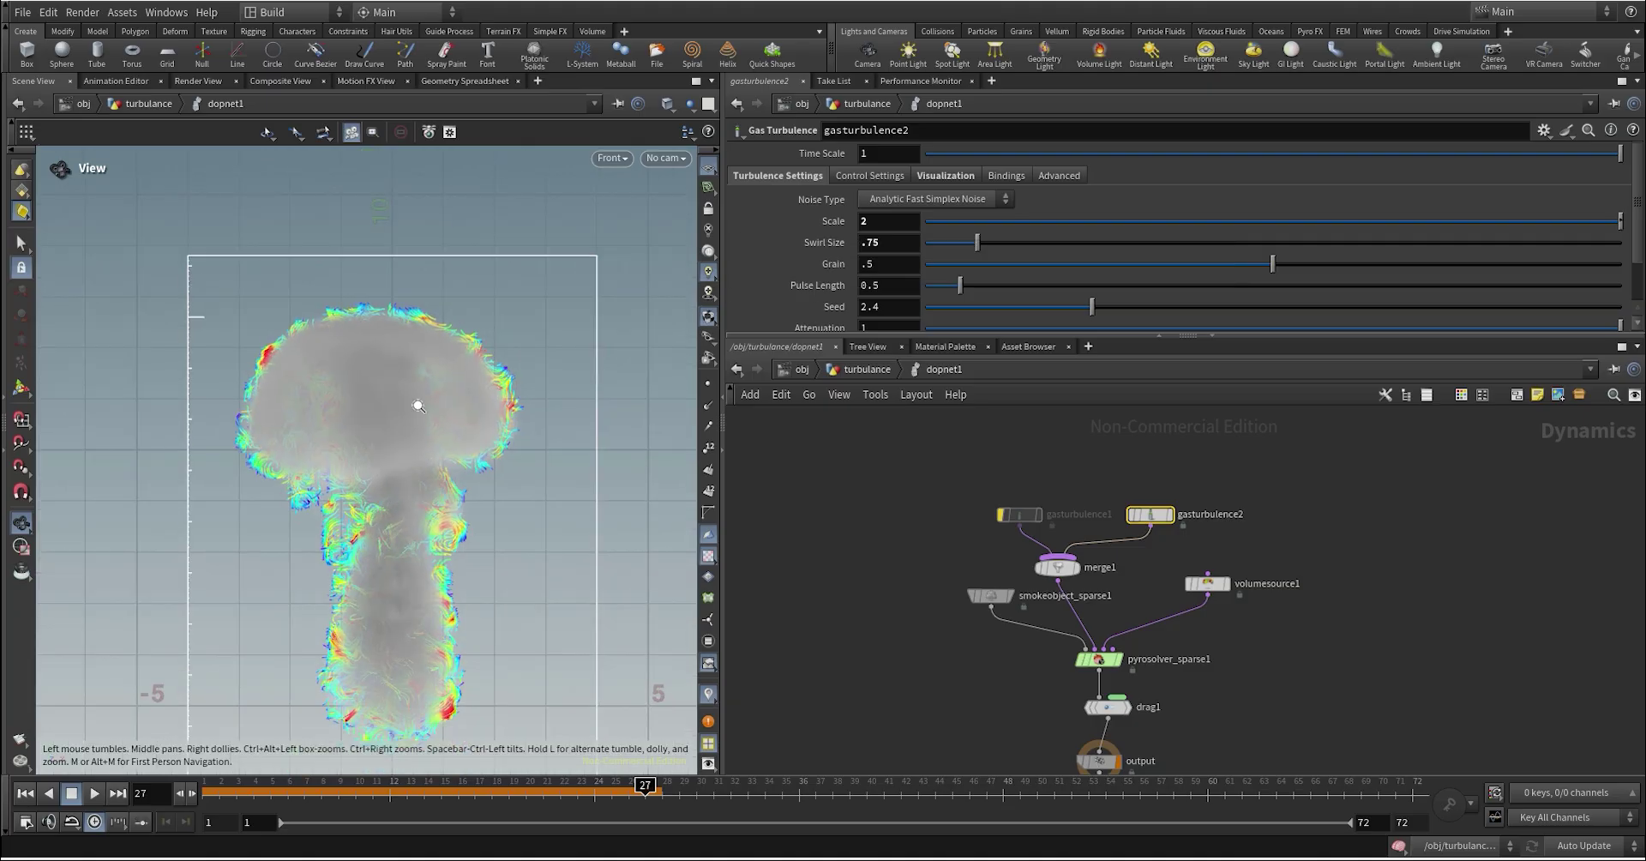
# Step: Turn off the turbulence visualization on both gas turbulence nodes, leaving gasturbulence2 selected
pyautogui.click(947, 174)
pyautogui.click(1017, 513)
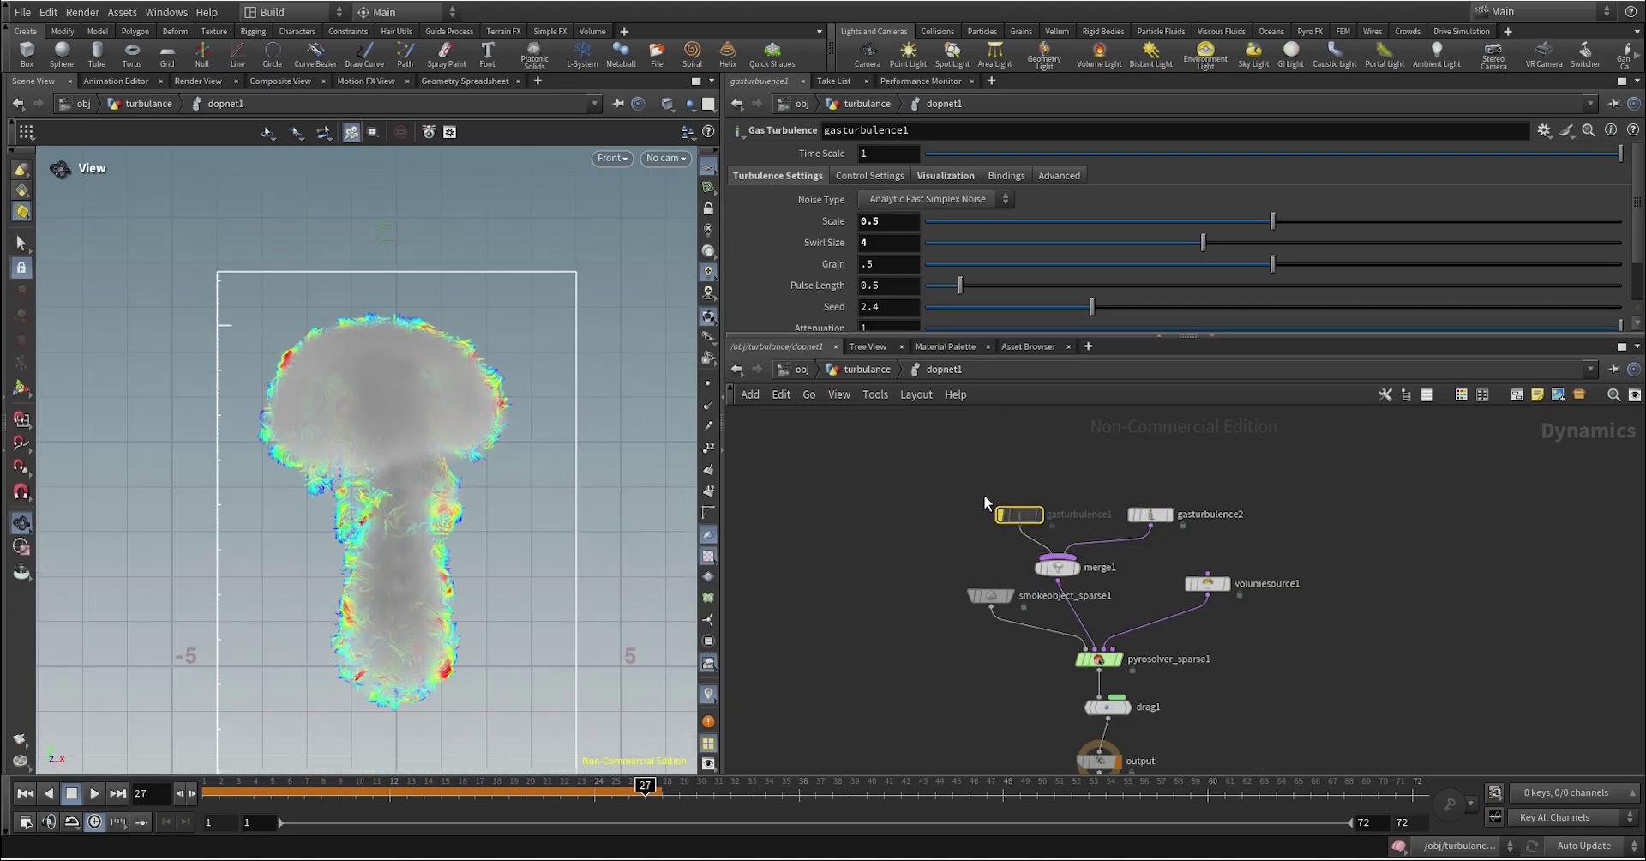
pyautogui.click(946, 176)
pyautogui.click(779, 175)
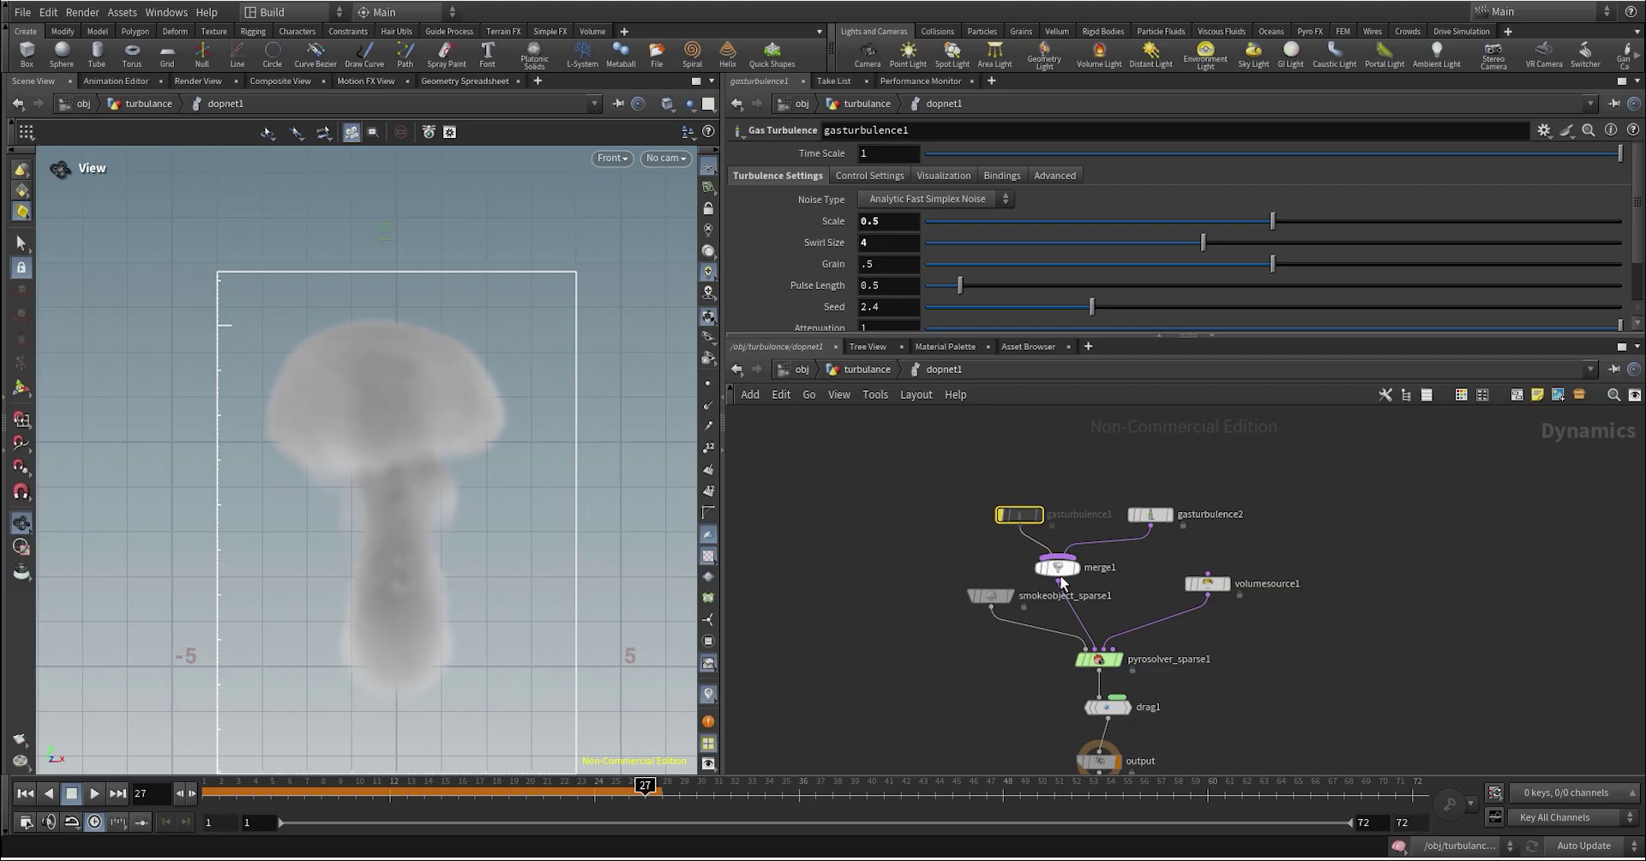
pyautogui.moveTo(1052, 496)
pyautogui.click(1143, 514)
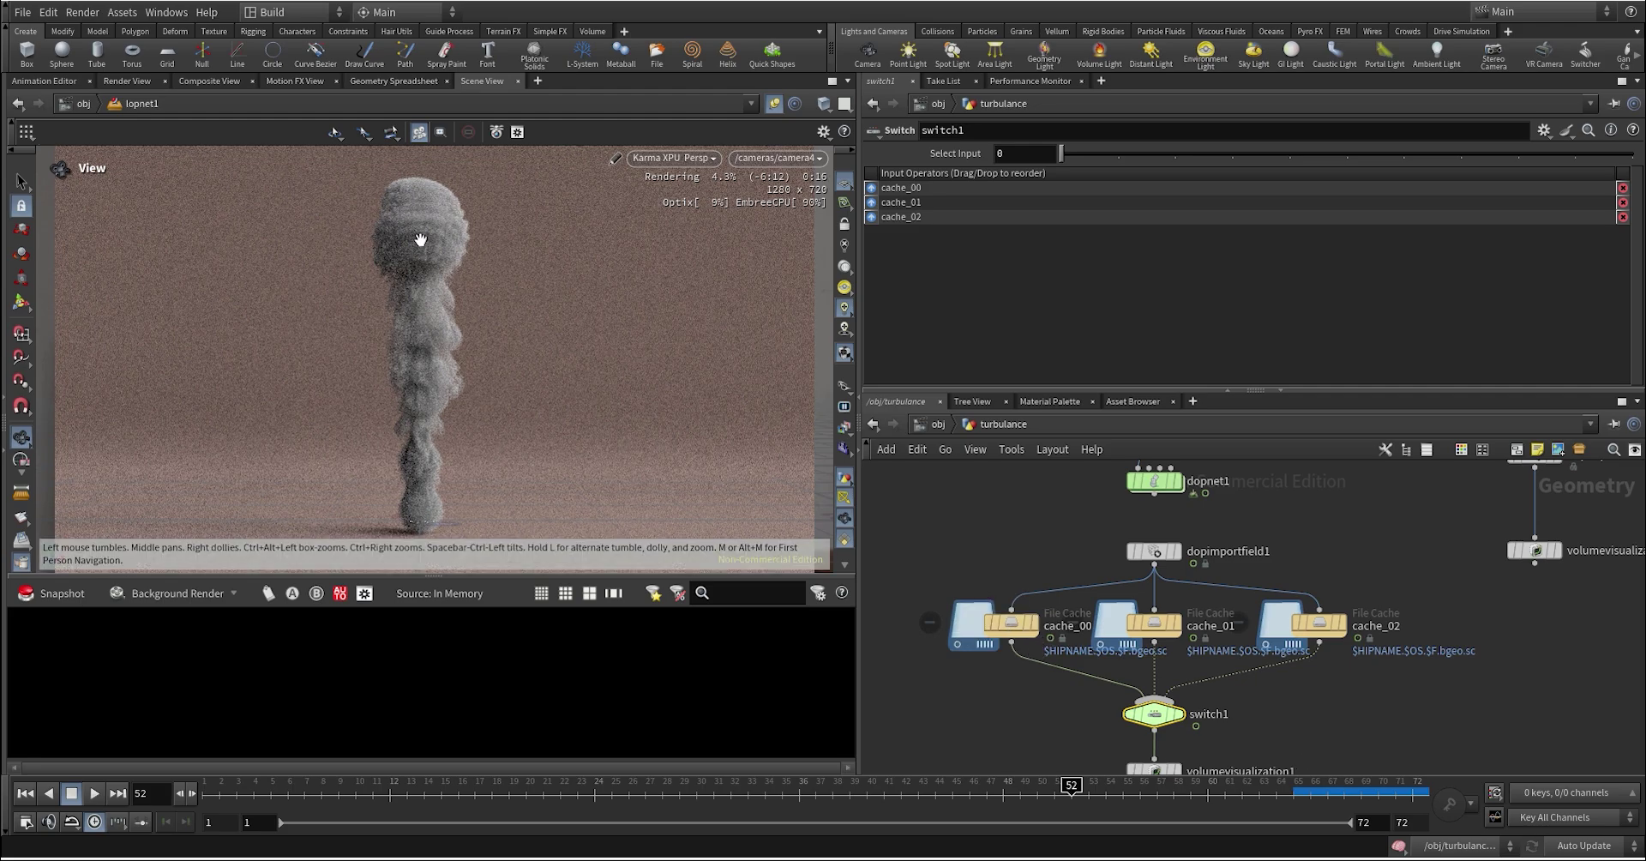
# Step: Take render snapshots of cache_00 and cache_01, setting switch1's Select Input to 1 between them
pyautogui.click(52, 592)
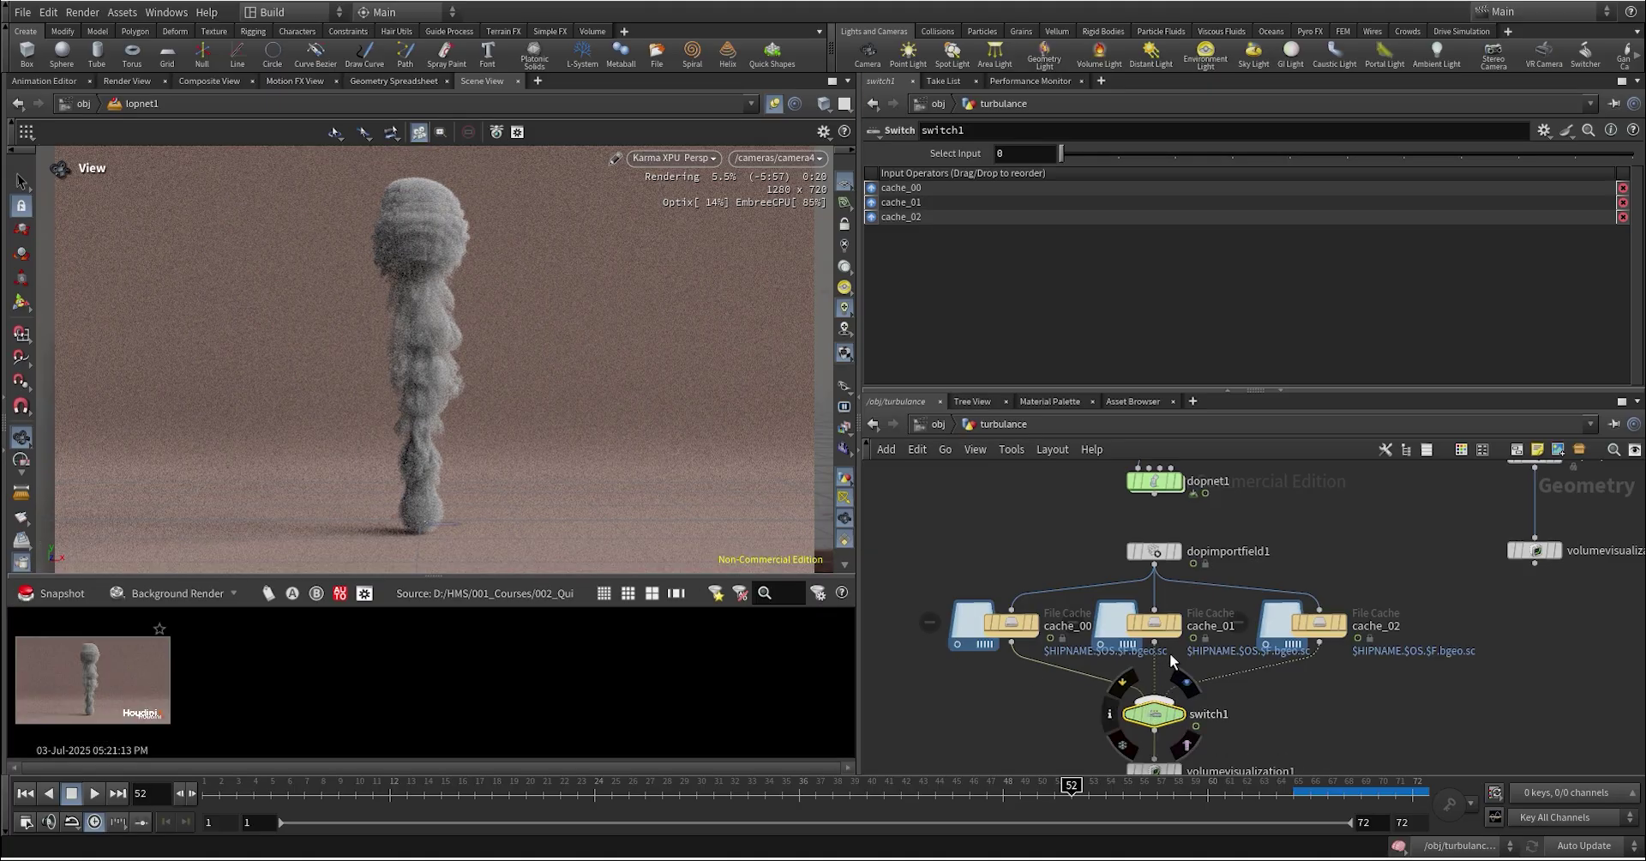
pyautogui.click(1157, 626)
pyautogui.click(1154, 713)
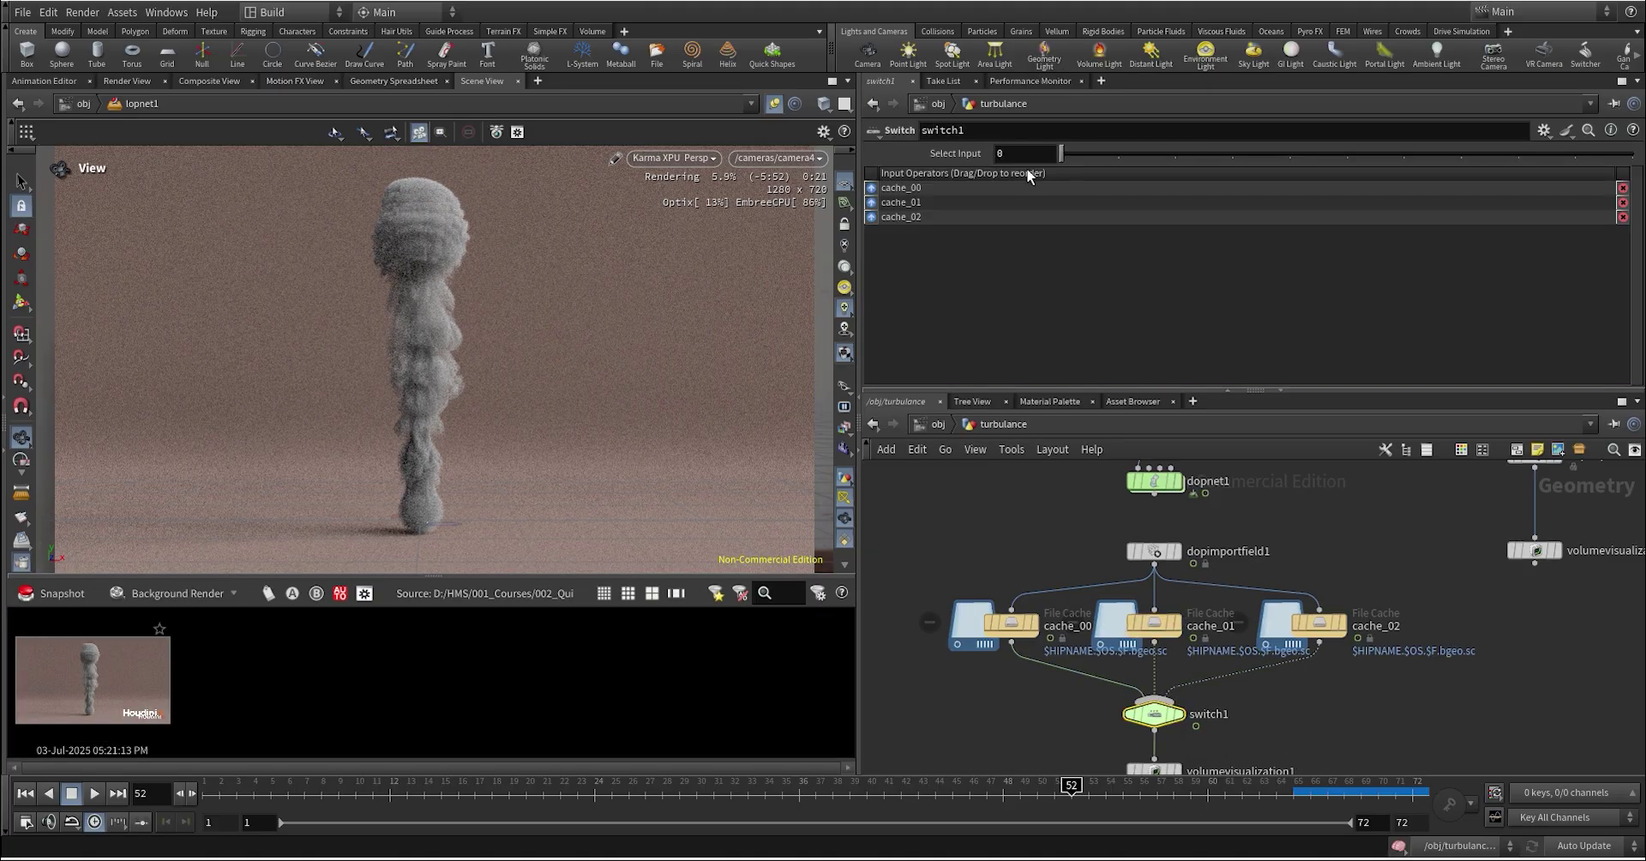
pyautogui.moveTo(1021, 156); pyautogui.dragTo(913, 172)
pyautogui.write('1')
pyautogui.press('Return')
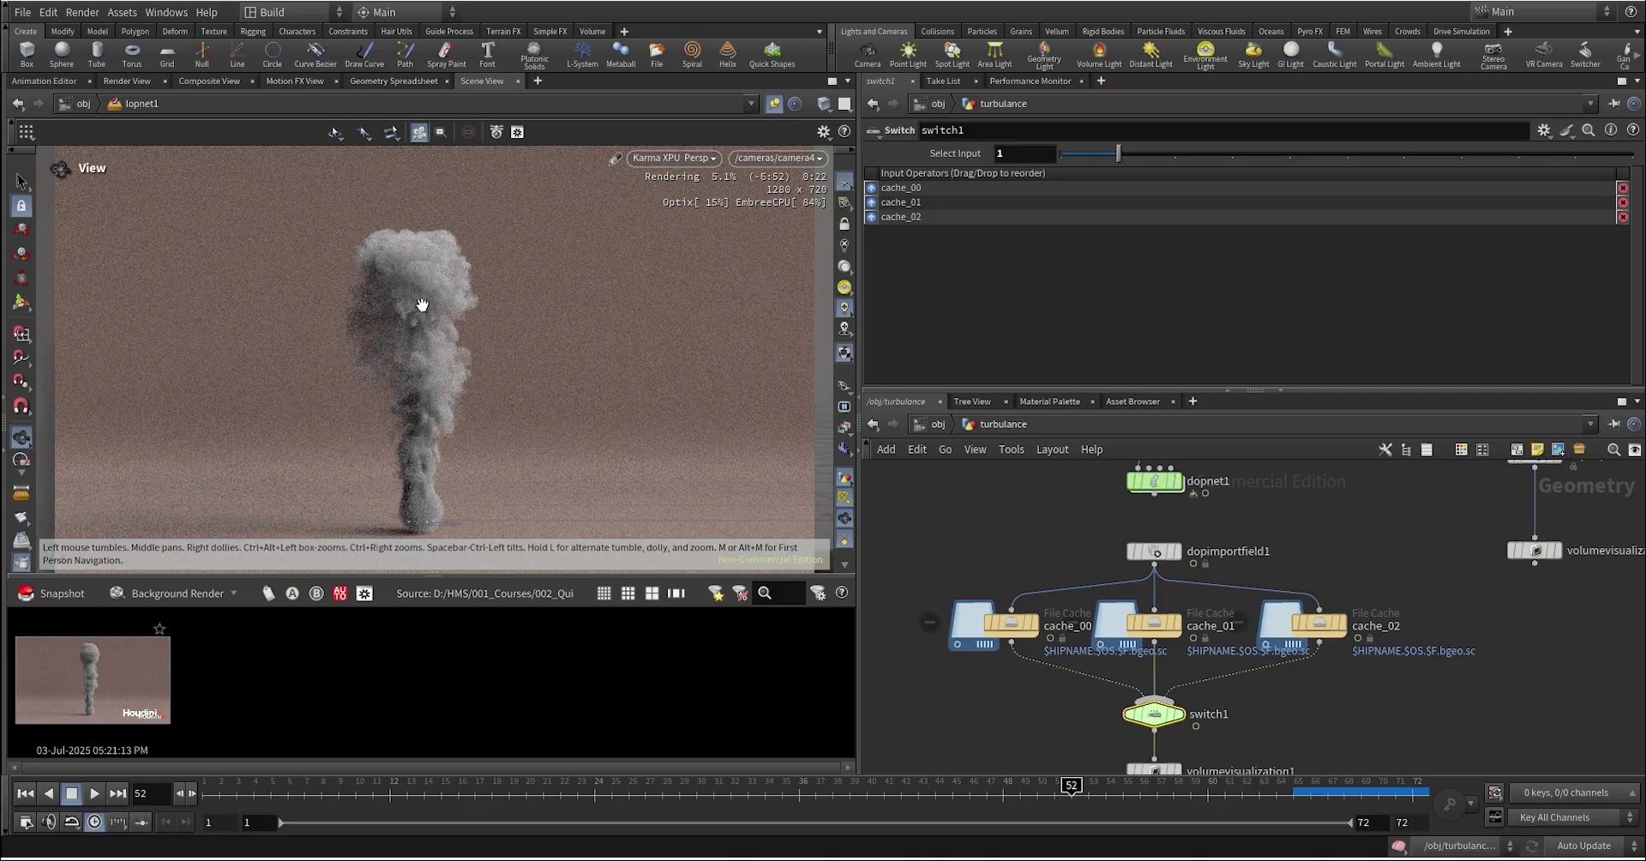
pyautogui.click(57, 594)
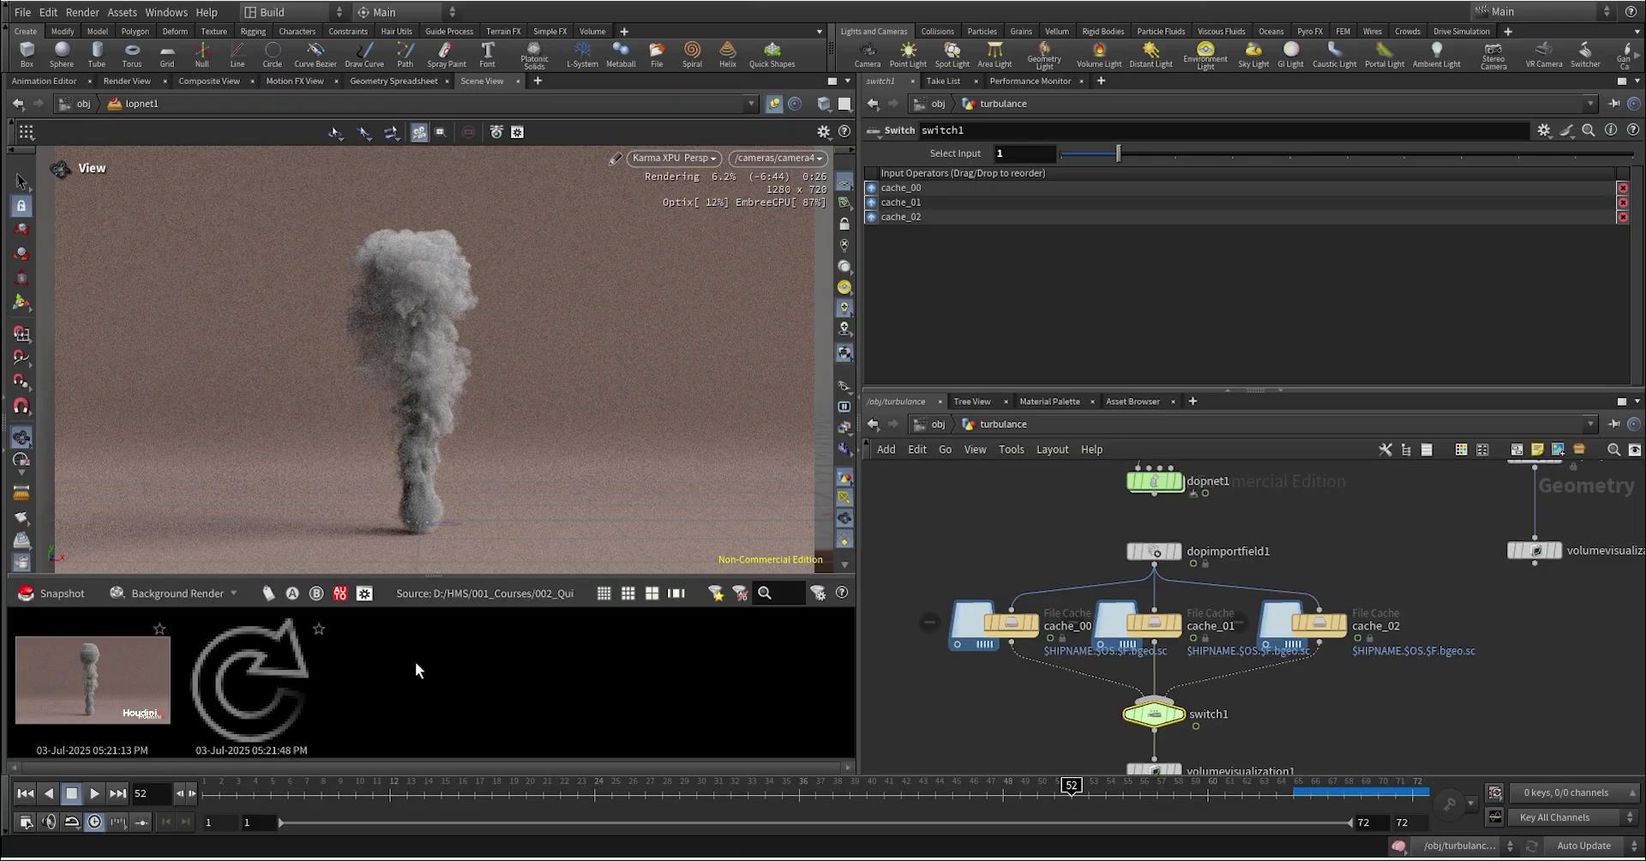
# Step: Select the cache_02 file cache and set the scene's update mode to Manual
pyautogui.click(1314, 624)
pyautogui.click(1618, 847)
pyautogui.click(1597, 828)
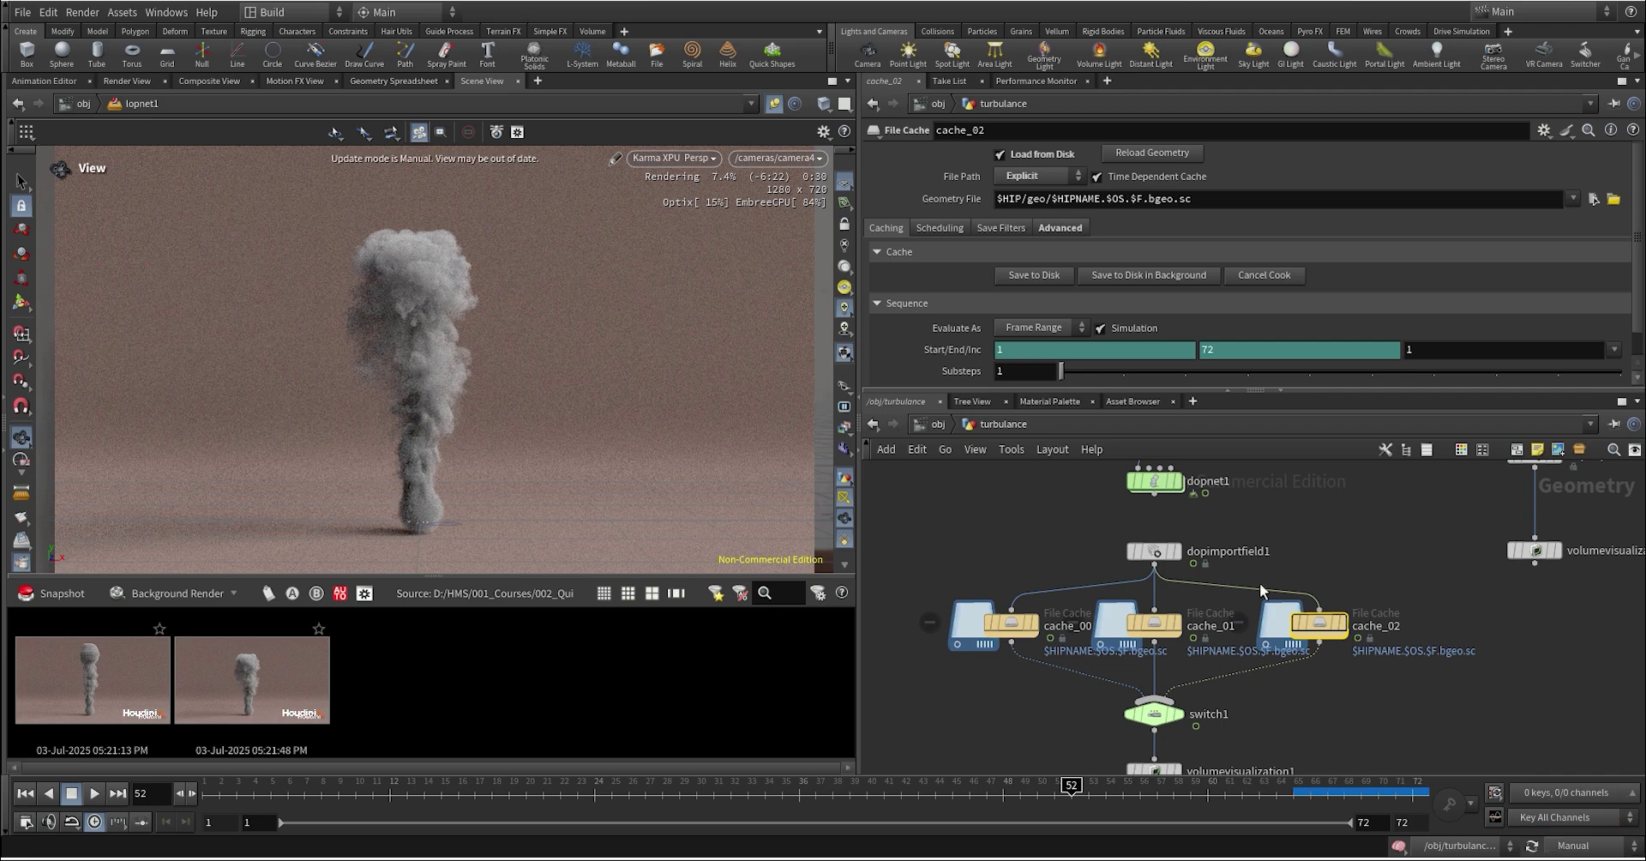
# Step: Open dopnet1 and compare the settings of gasturbulence1, gasturbulence2 and gasdisturb1
pyautogui.doubleClick(1154, 481)
pyautogui.moveTo(1390, 508); pyautogui.dragTo(1271, 595)
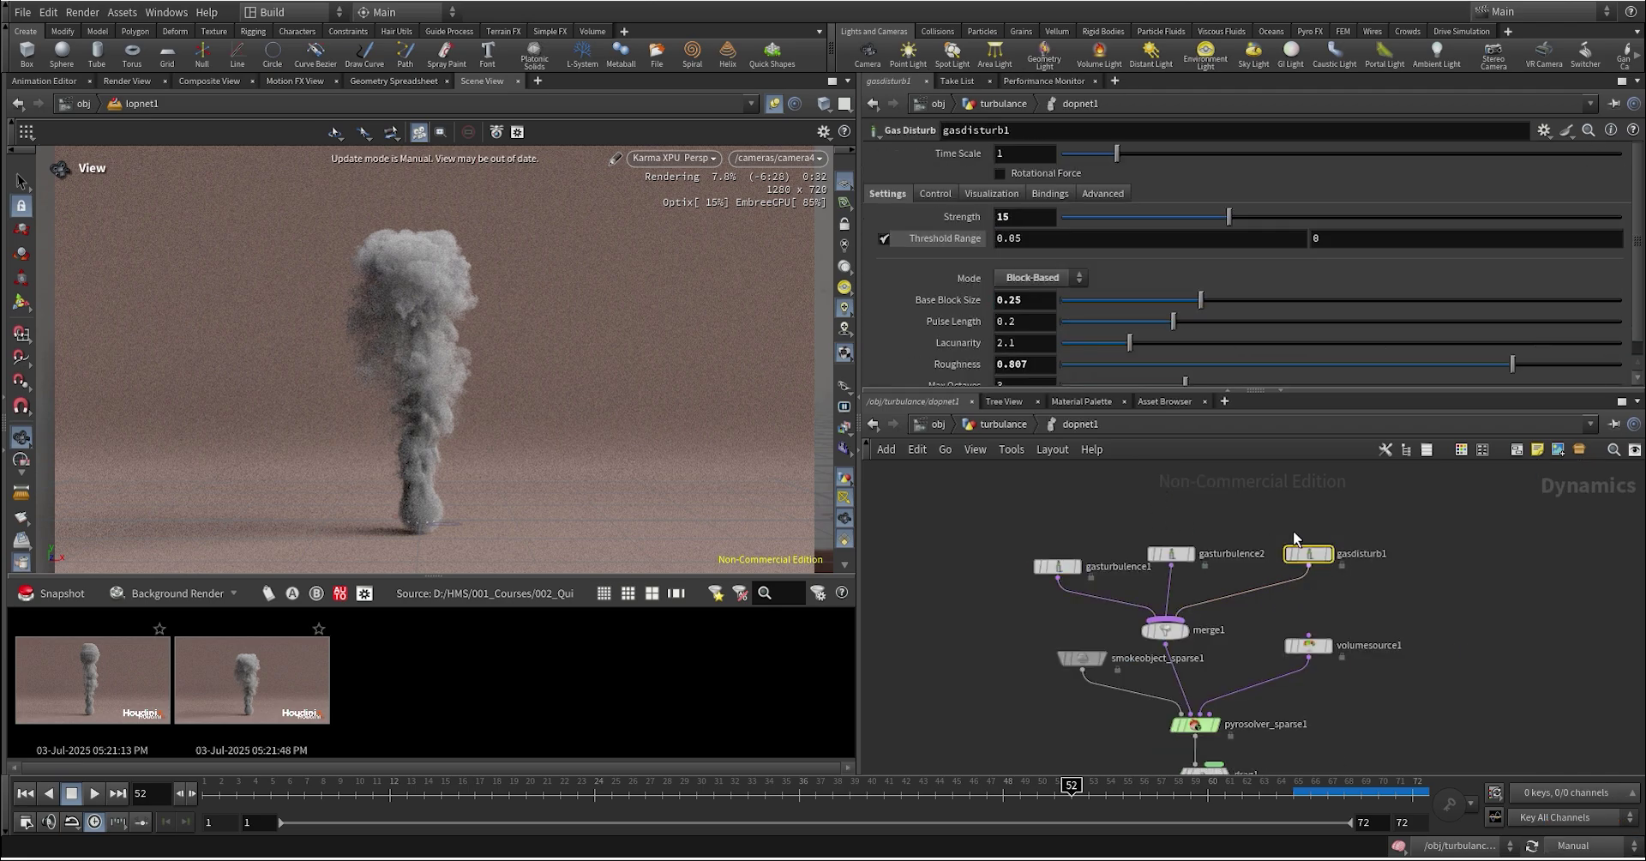
pyautogui.click(1060, 567)
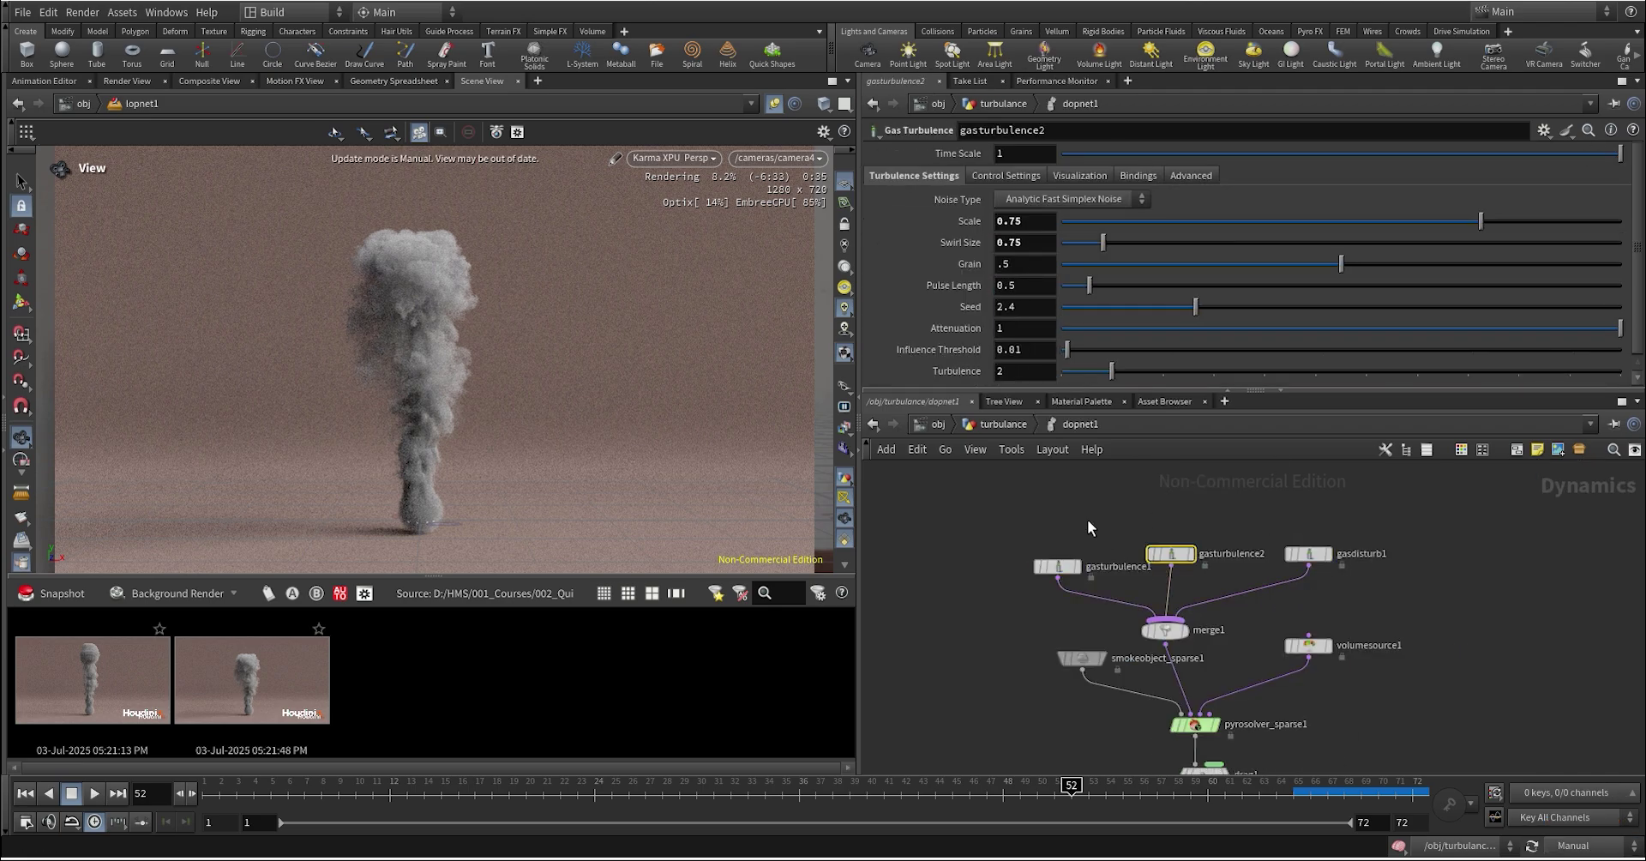
pyautogui.click(1300, 557)
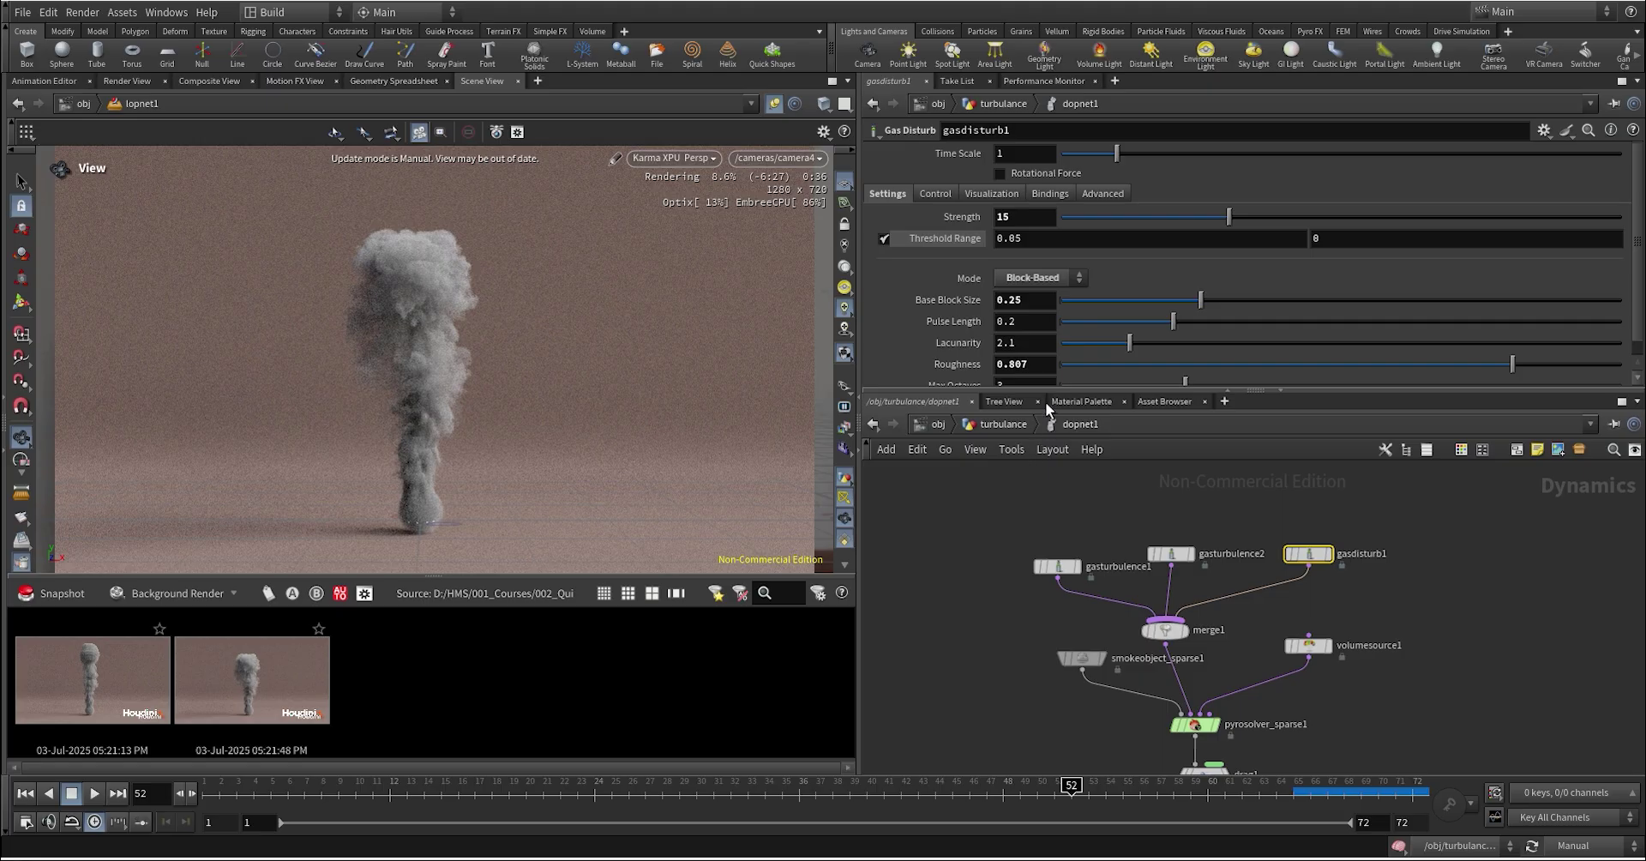
pyautogui.moveTo(1034, 537); pyautogui.dragTo(1090, 582)
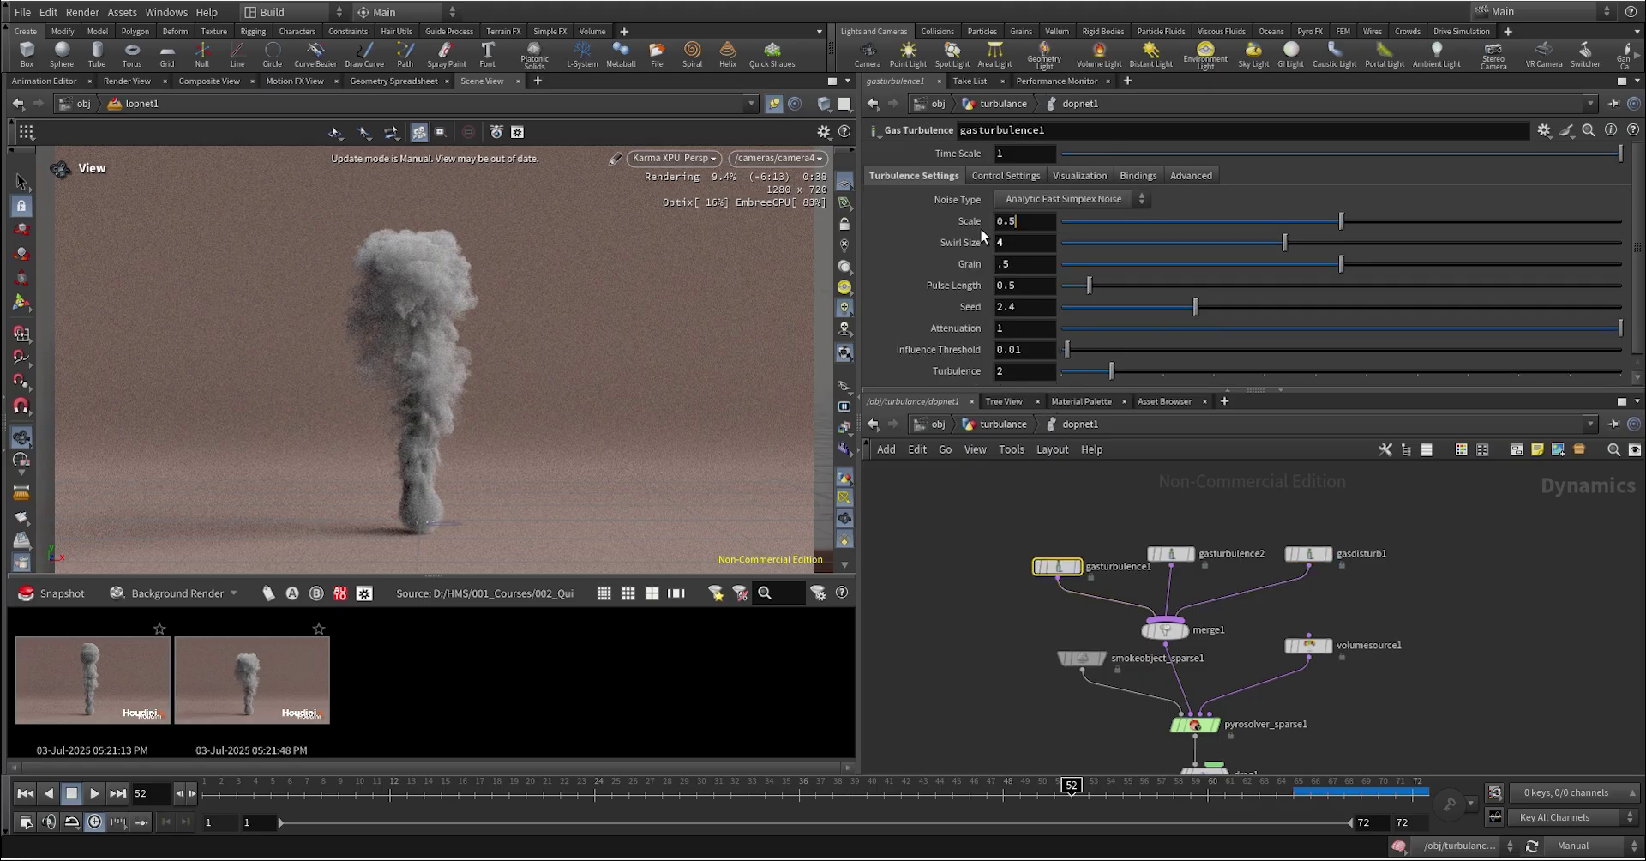
pyautogui.click(1168, 553)
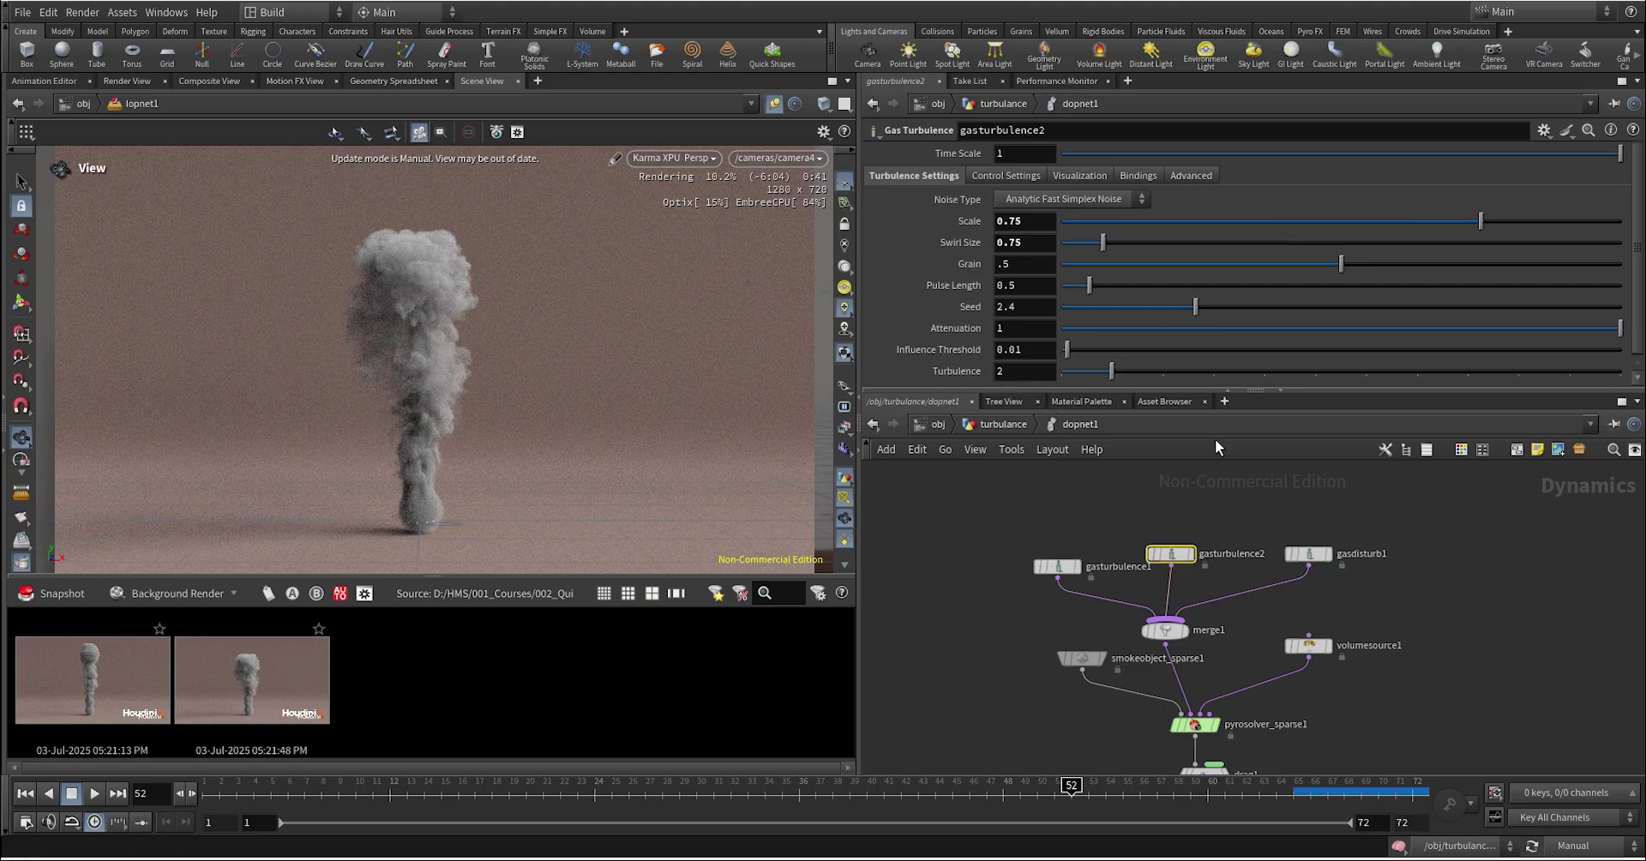
pyautogui.click(1309, 554)
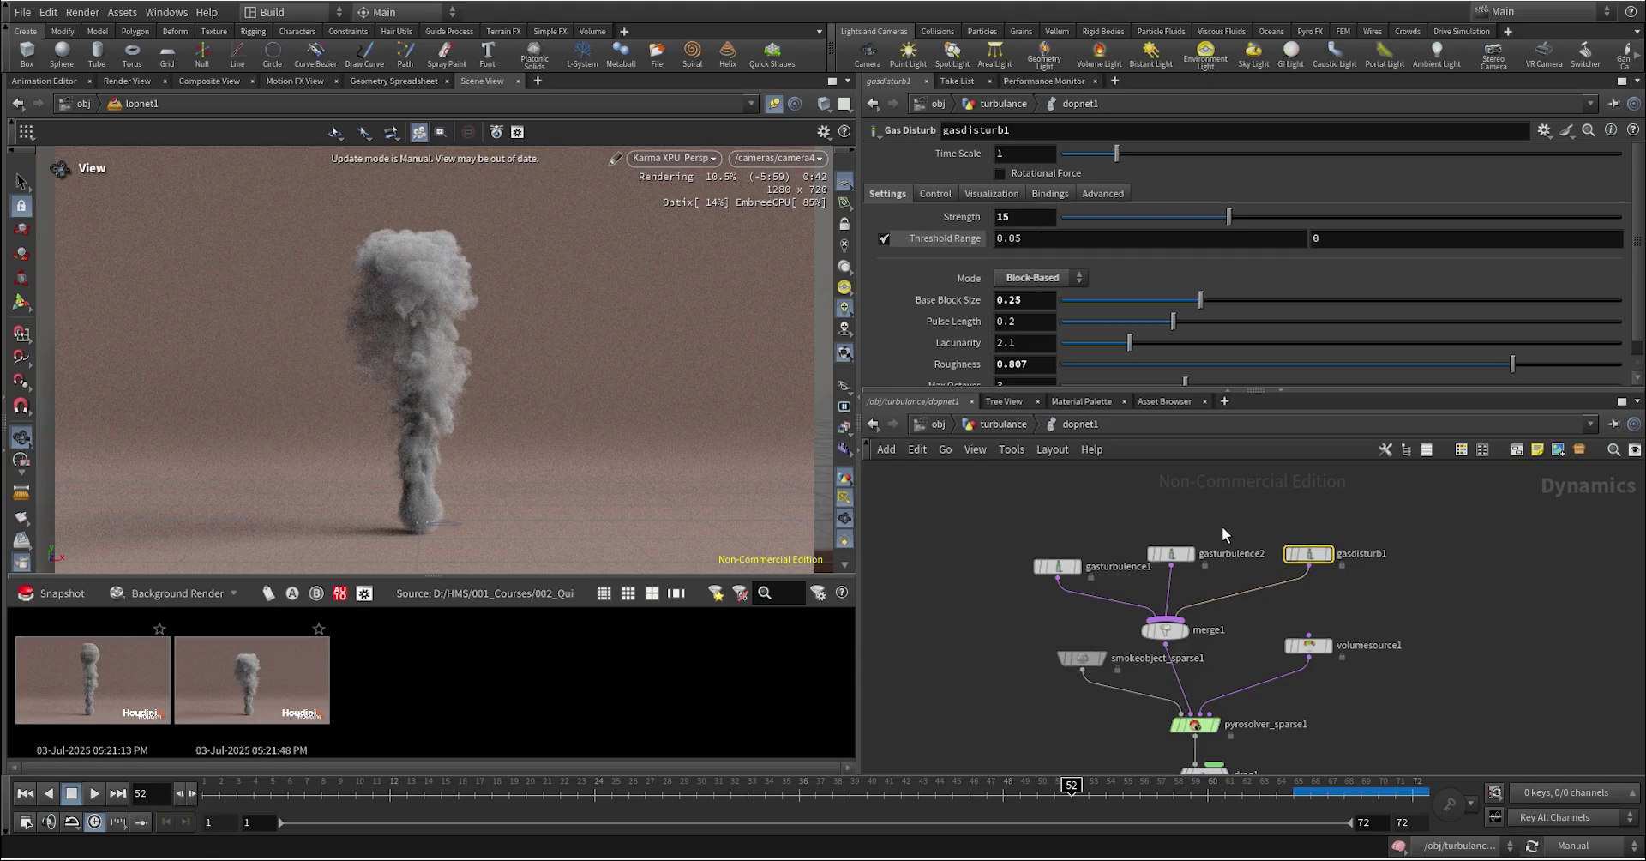
# Step: Return to the turbulence network and set the scene's update mode to Auto Update
pyautogui.click(1010, 427)
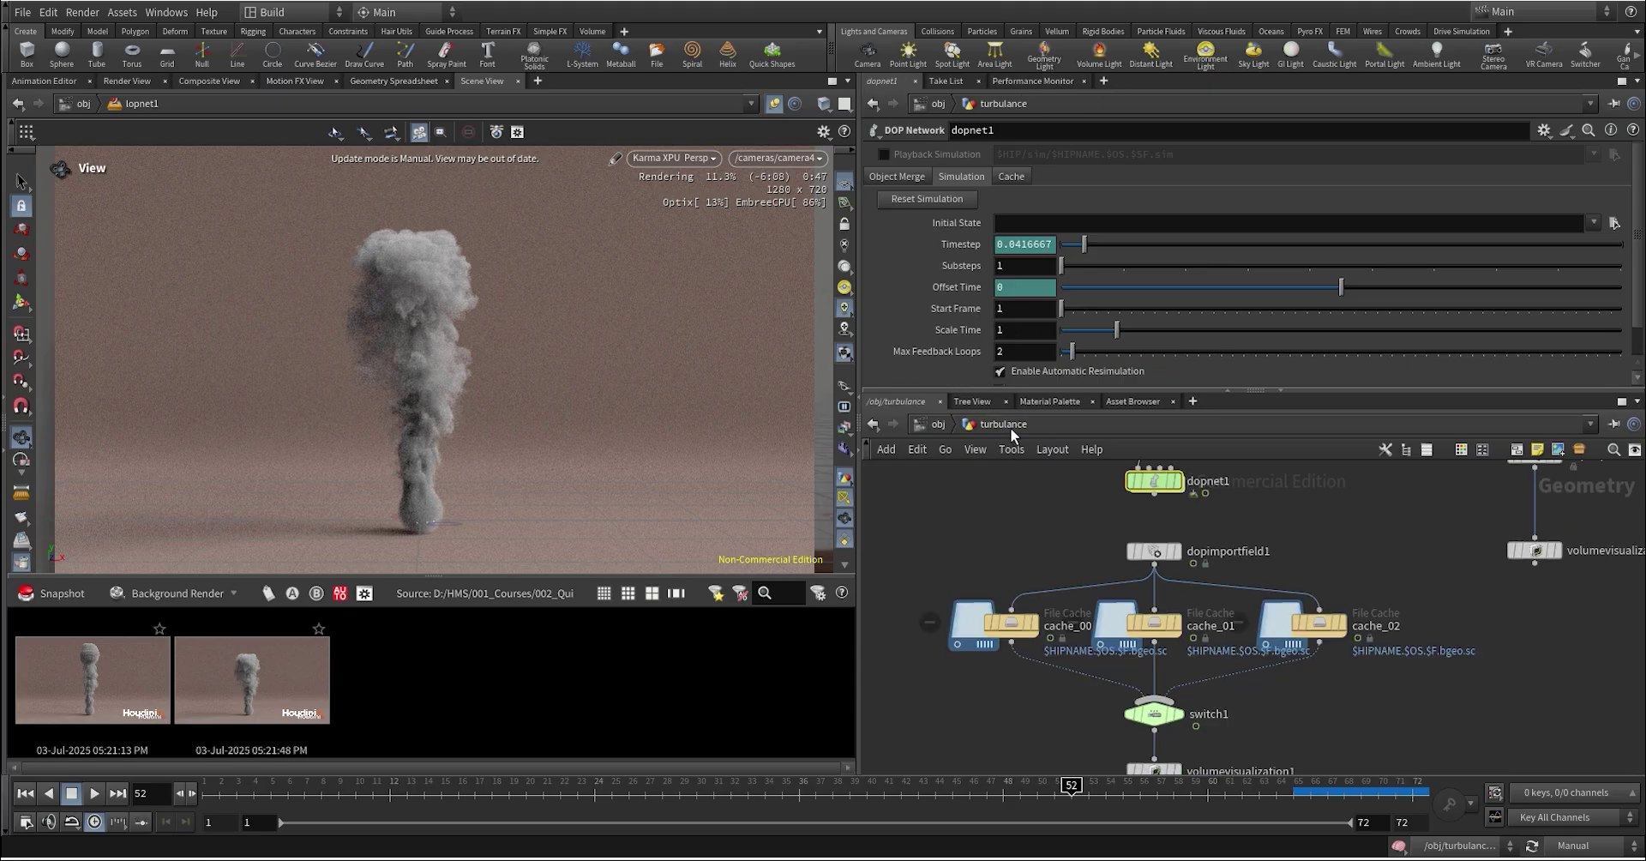
pyautogui.click(1578, 846)
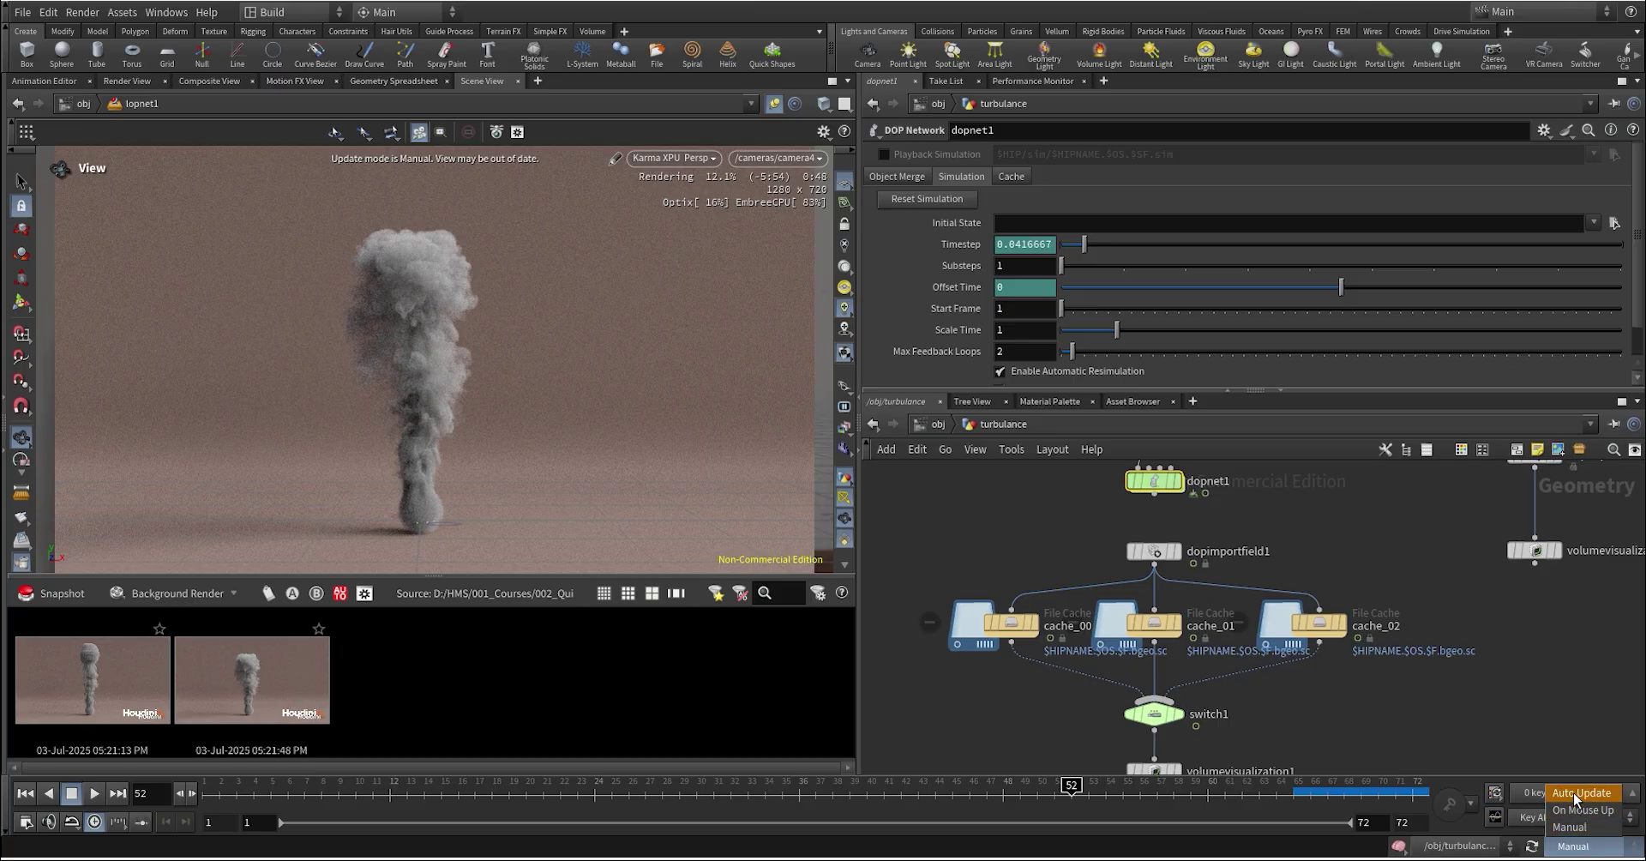
pyautogui.click(1583, 796)
# Step: Set switch1's Select Input to 2 and take a render snapshot of cache_02
pyautogui.click(1154, 713)
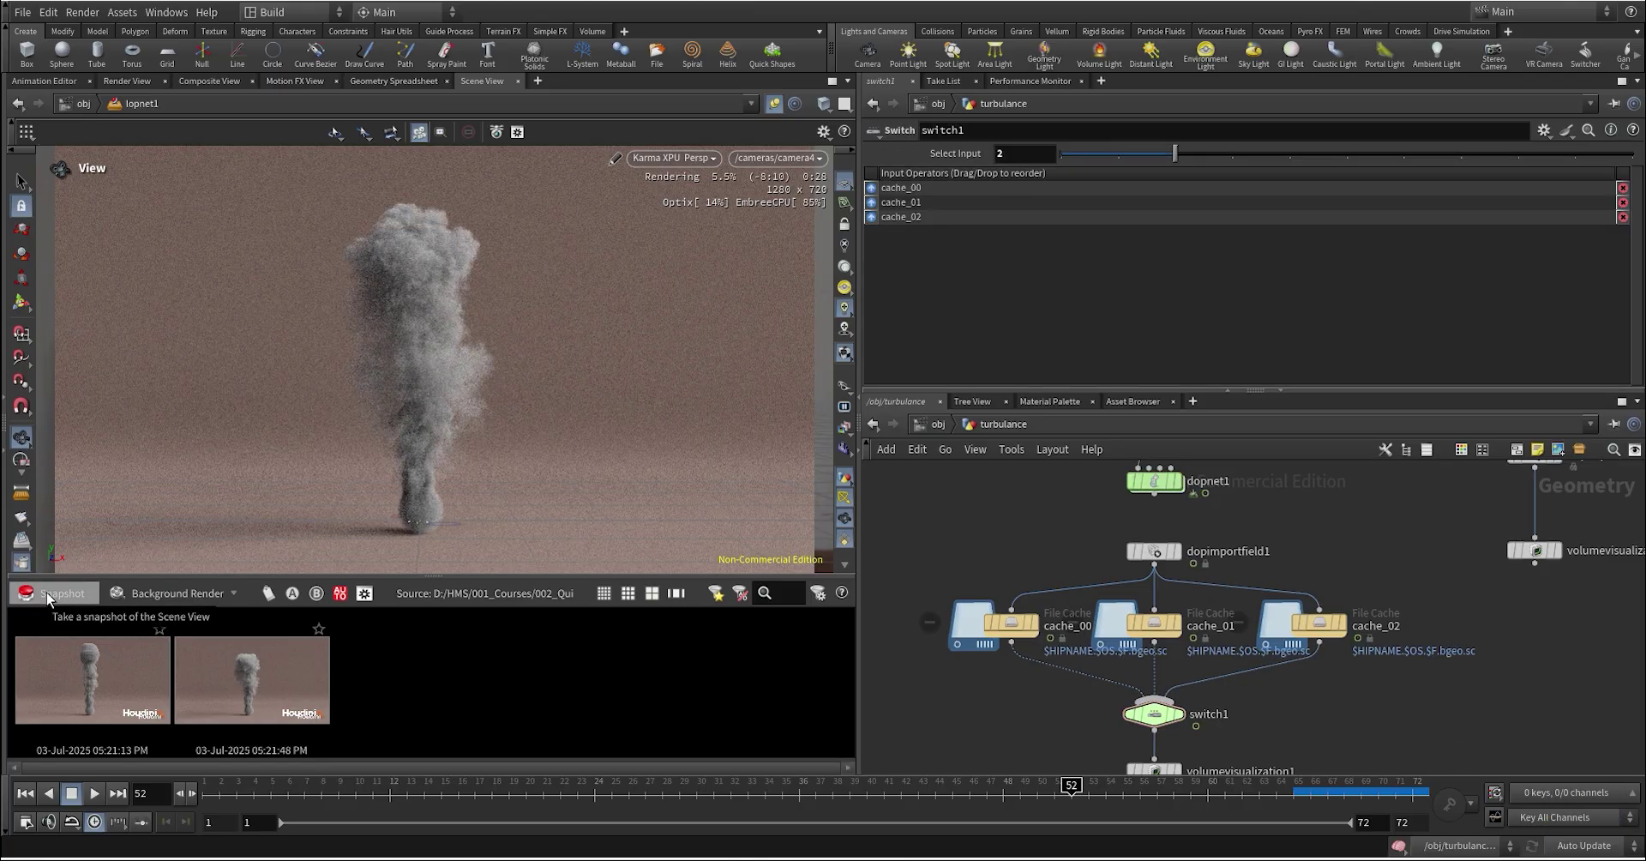
pyautogui.click(48, 594)
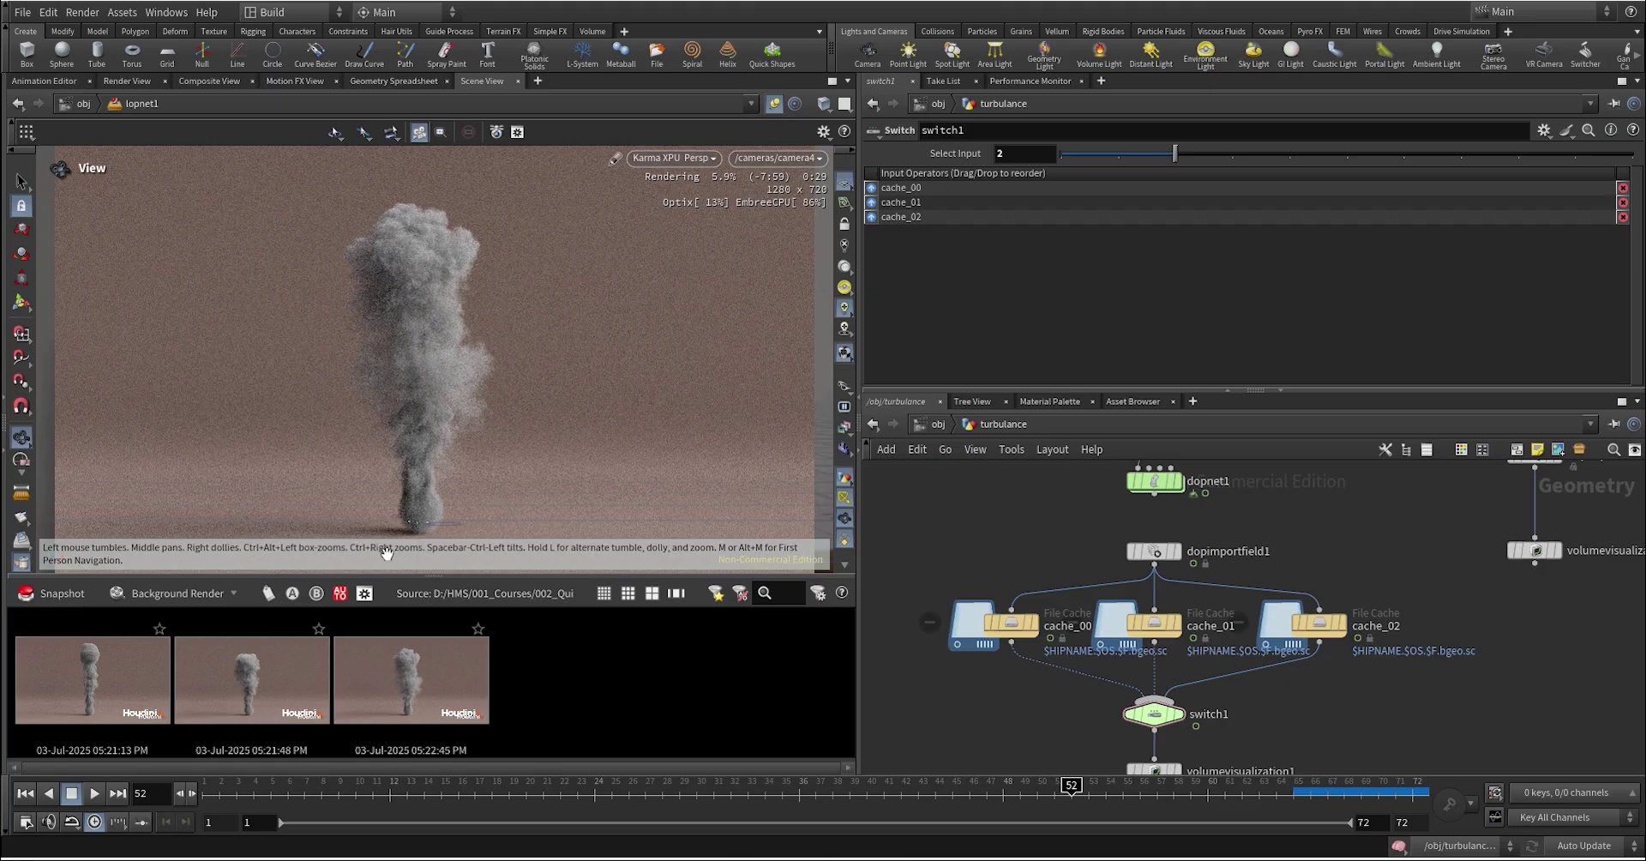
# Step: Open the first snapshot in the render gallery viewer and compare the smoke shape and detail across all three snapshots
pyautogui.doubleClick(115, 680)
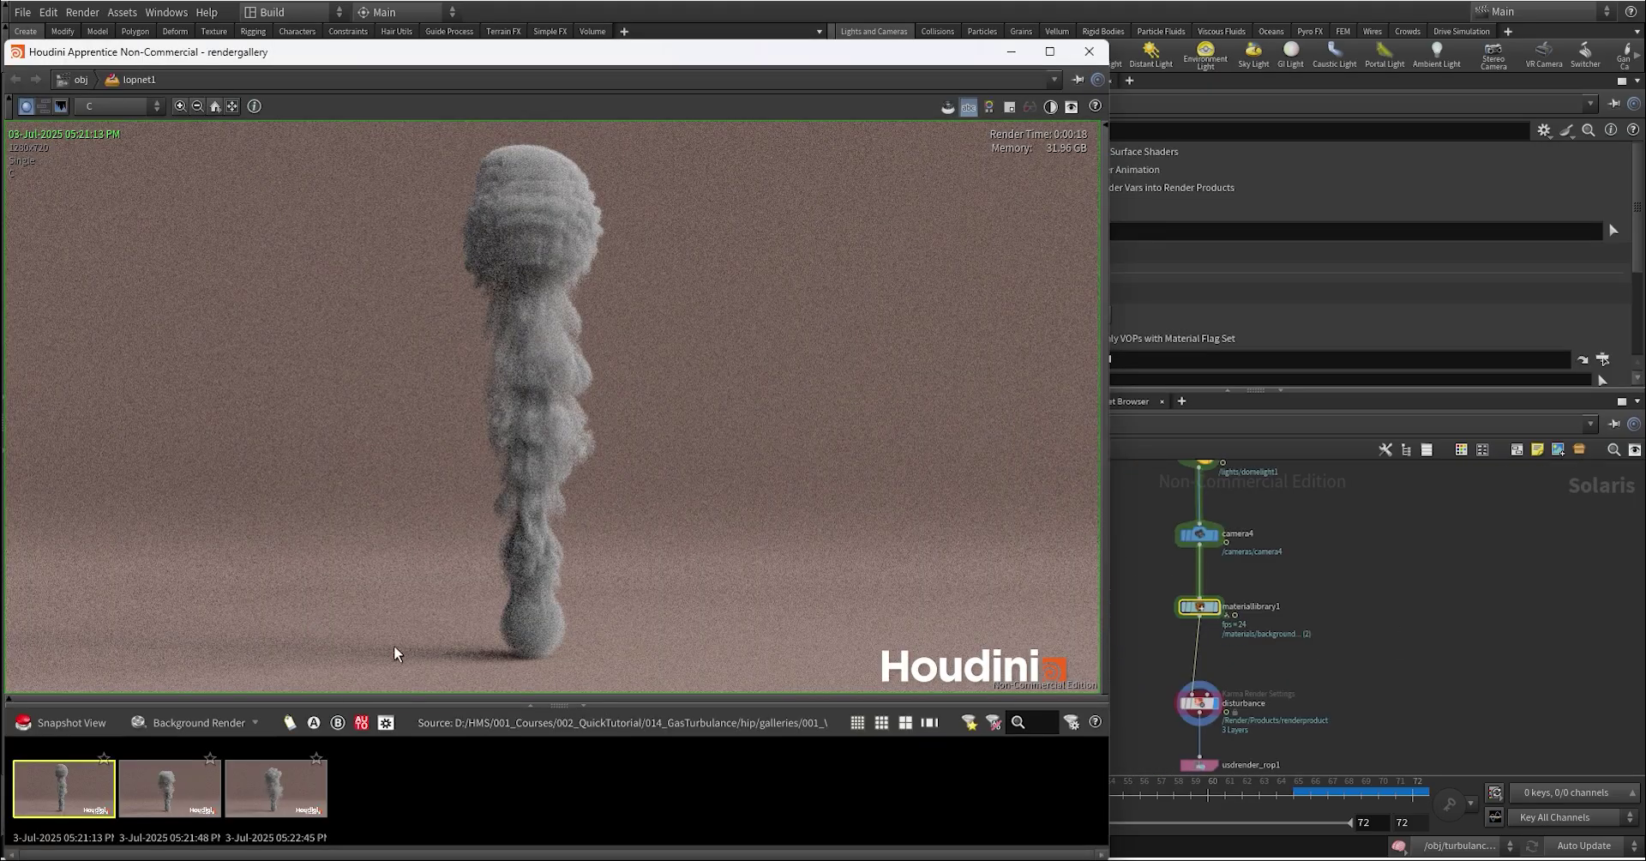
pyautogui.click(171, 787)
pyautogui.click(292, 803)
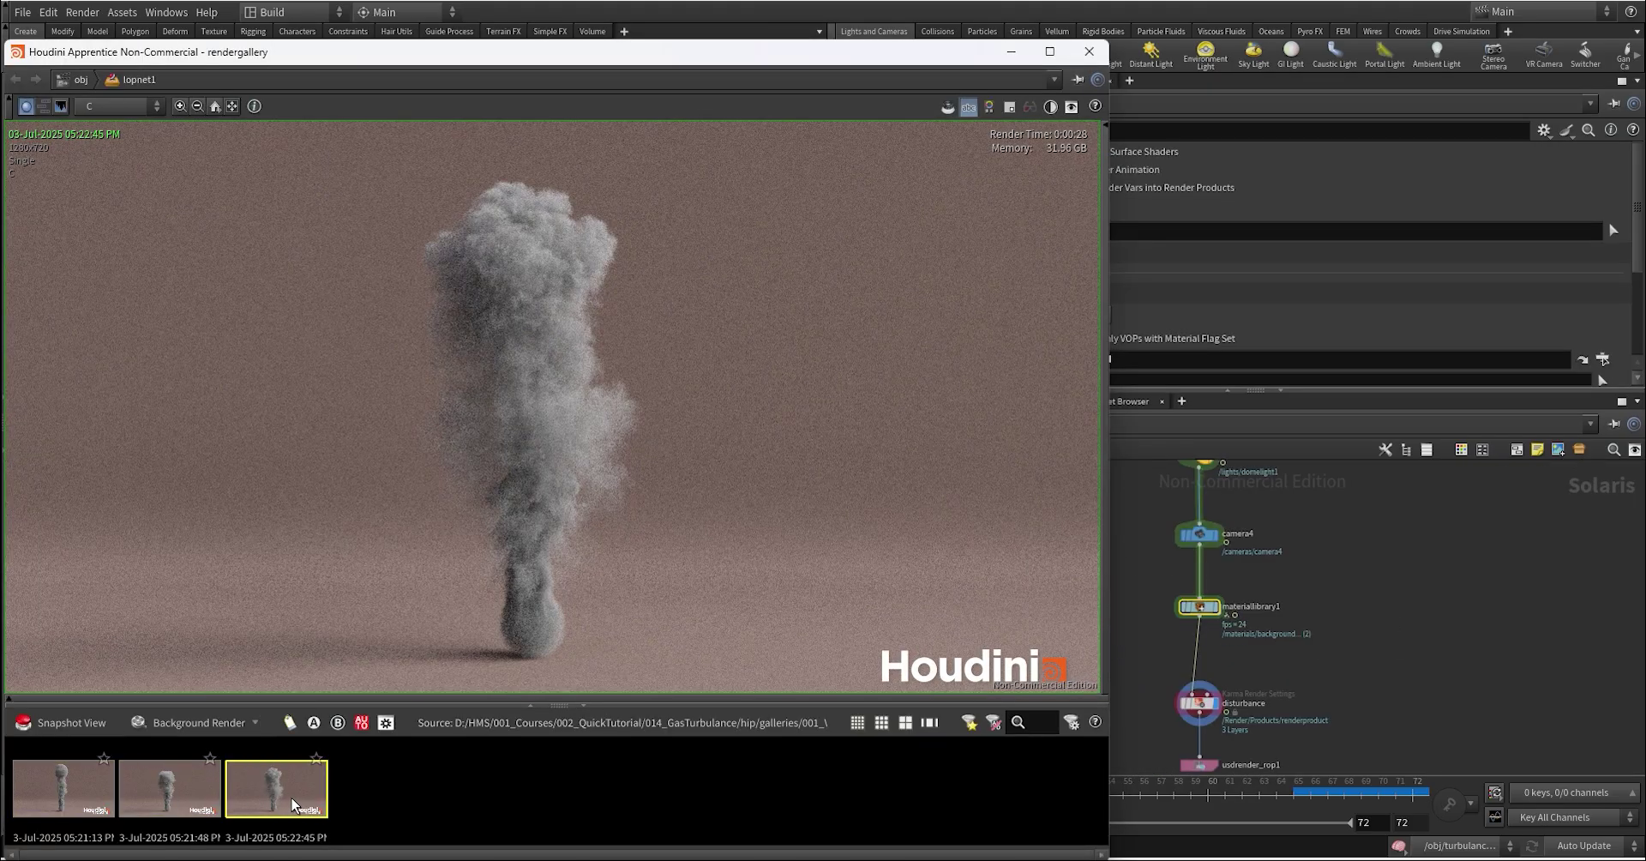
pyautogui.click(209, 806)
pyautogui.click(98, 804)
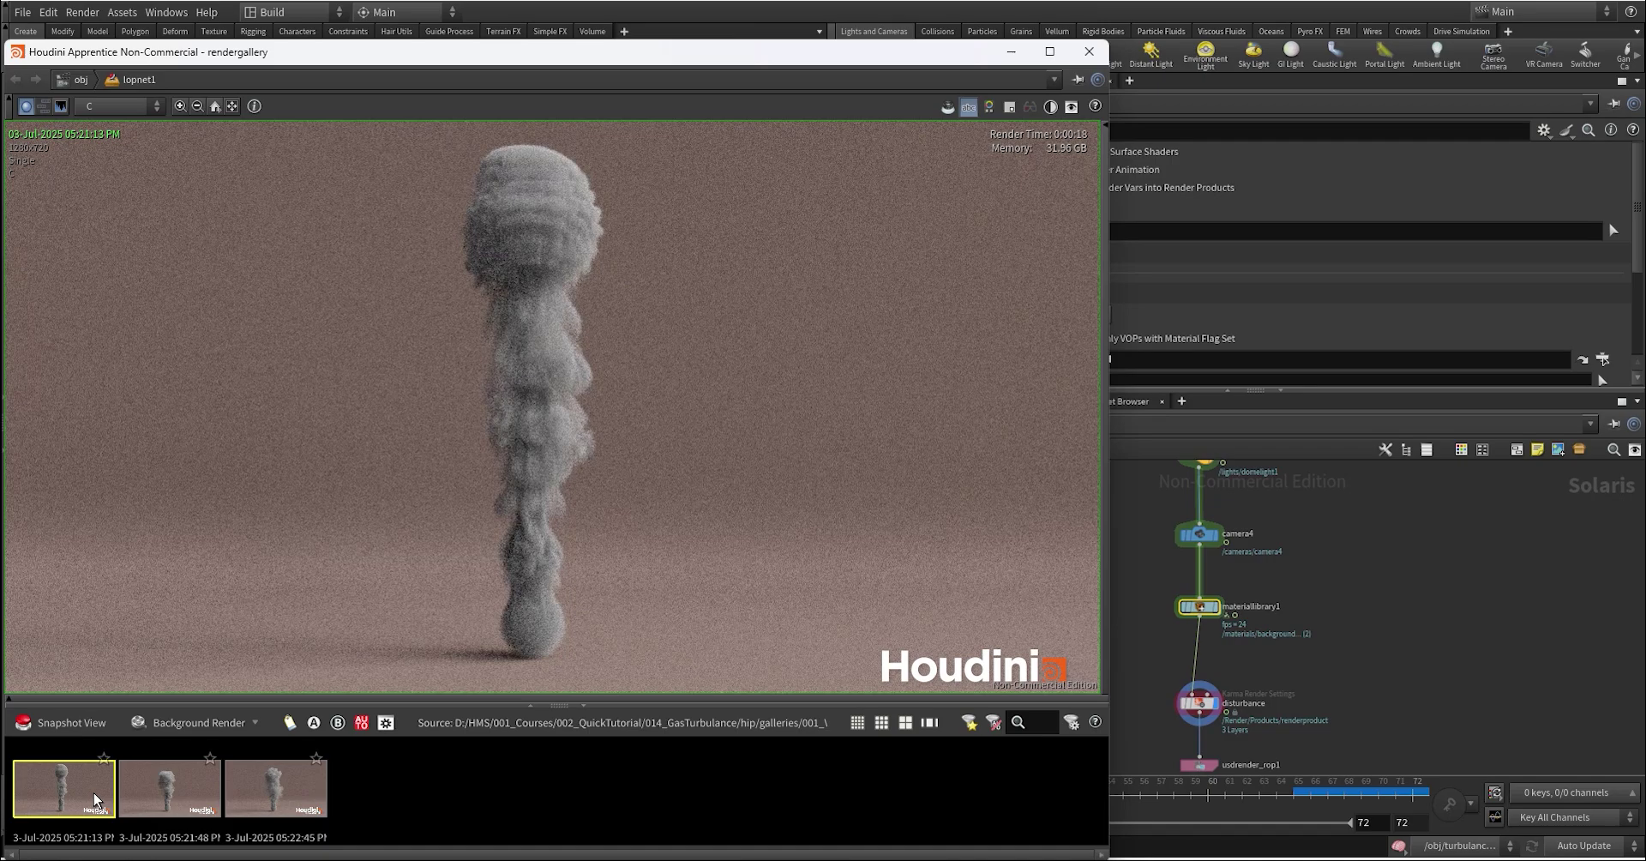
pyautogui.click(177, 803)
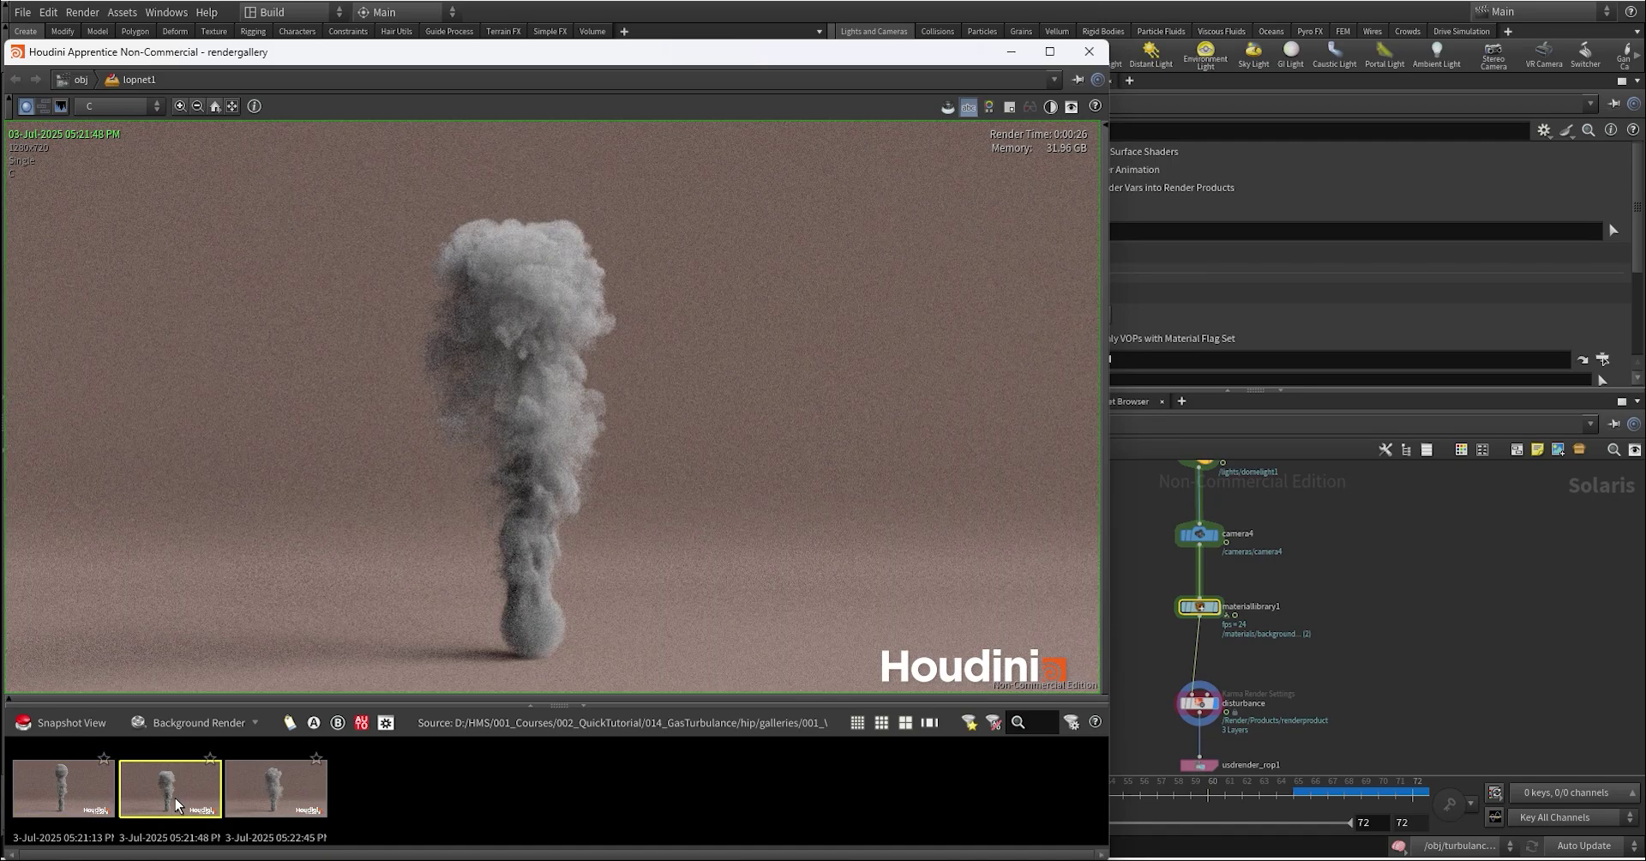
pyautogui.click(296, 803)
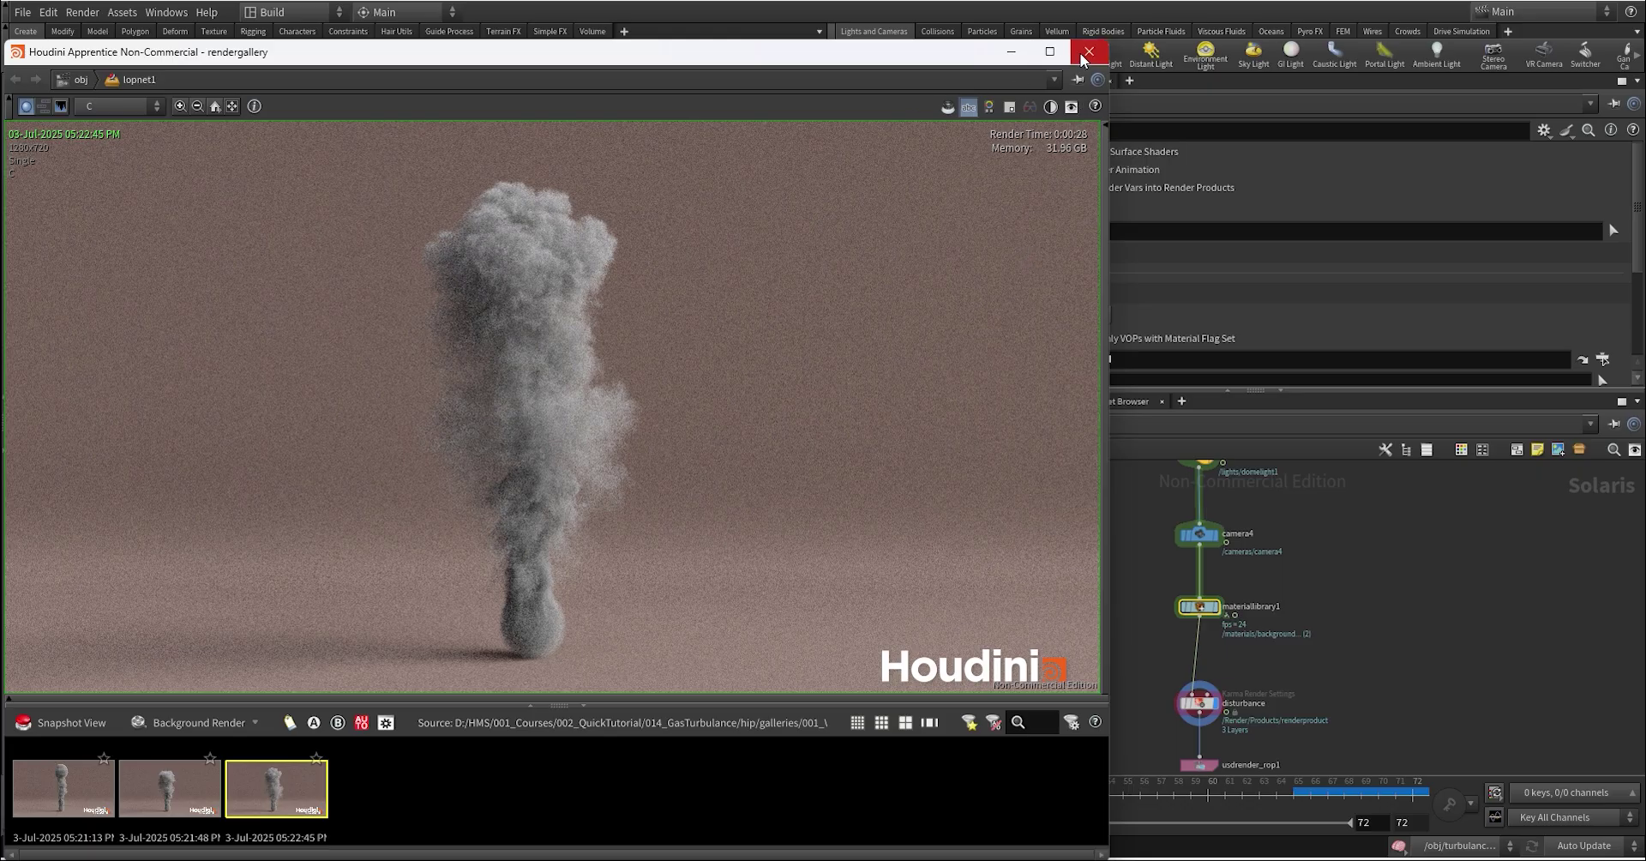
pyautogui.click(203, 804)
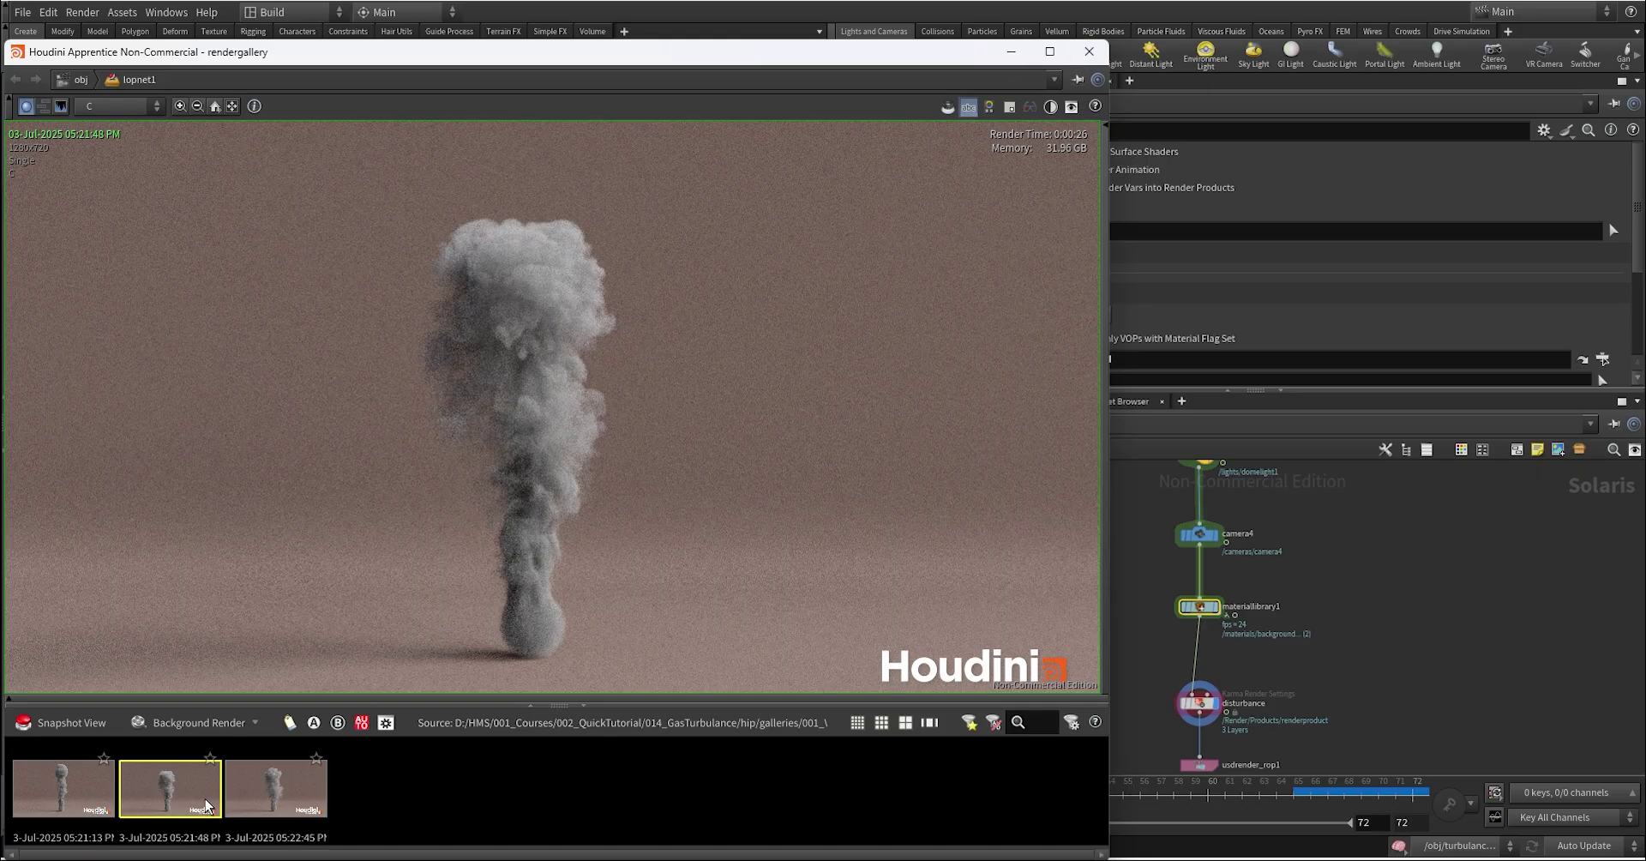
pyautogui.click(94, 799)
pyautogui.click(191, 804)
pyautogui.click(259, 806)
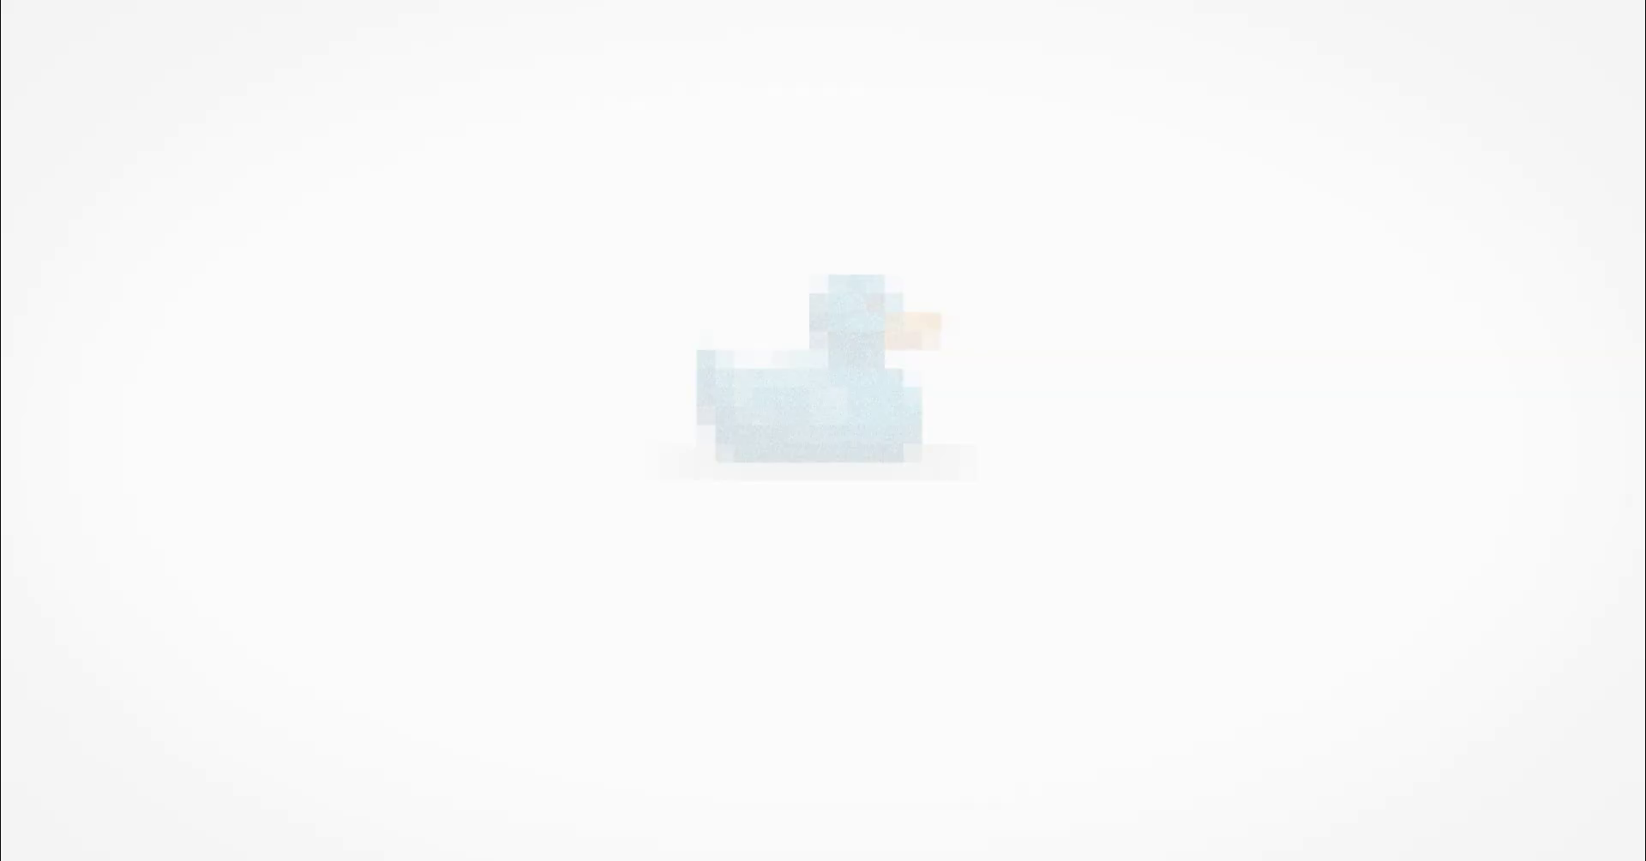